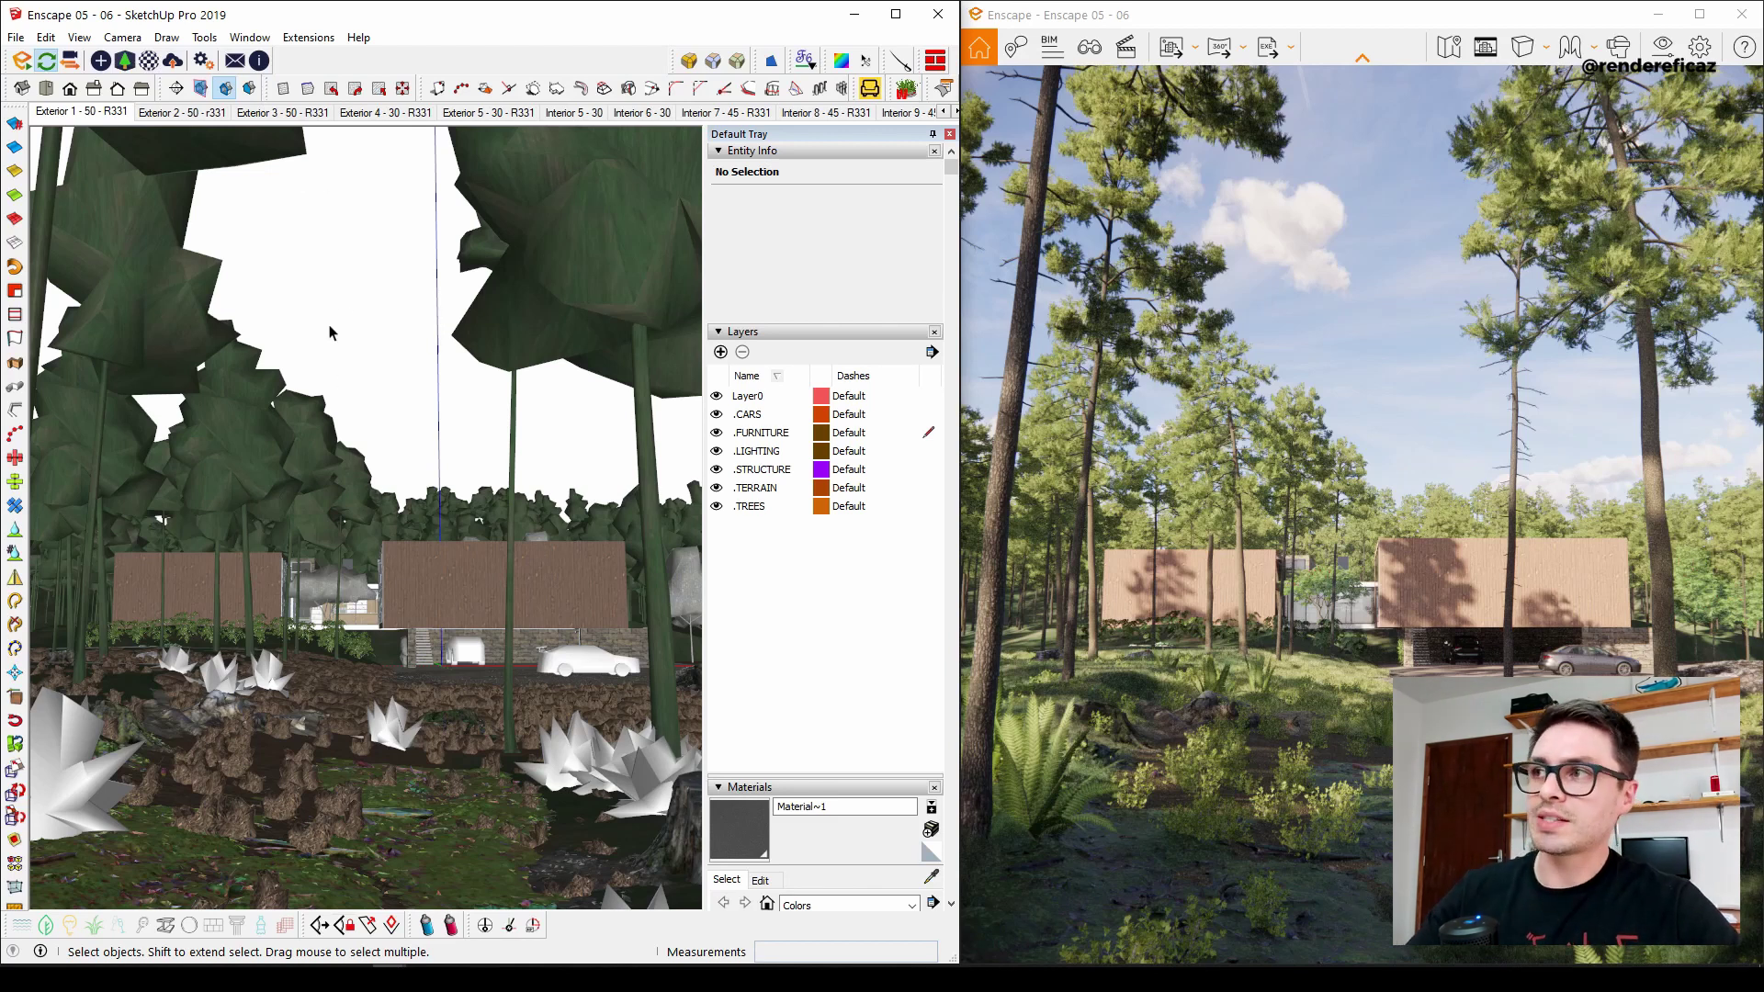
# Review Enscape's General Settings, checking the performance options and the interface languages available under Preferences, and close the window.
pyautogui.click(205, 61)
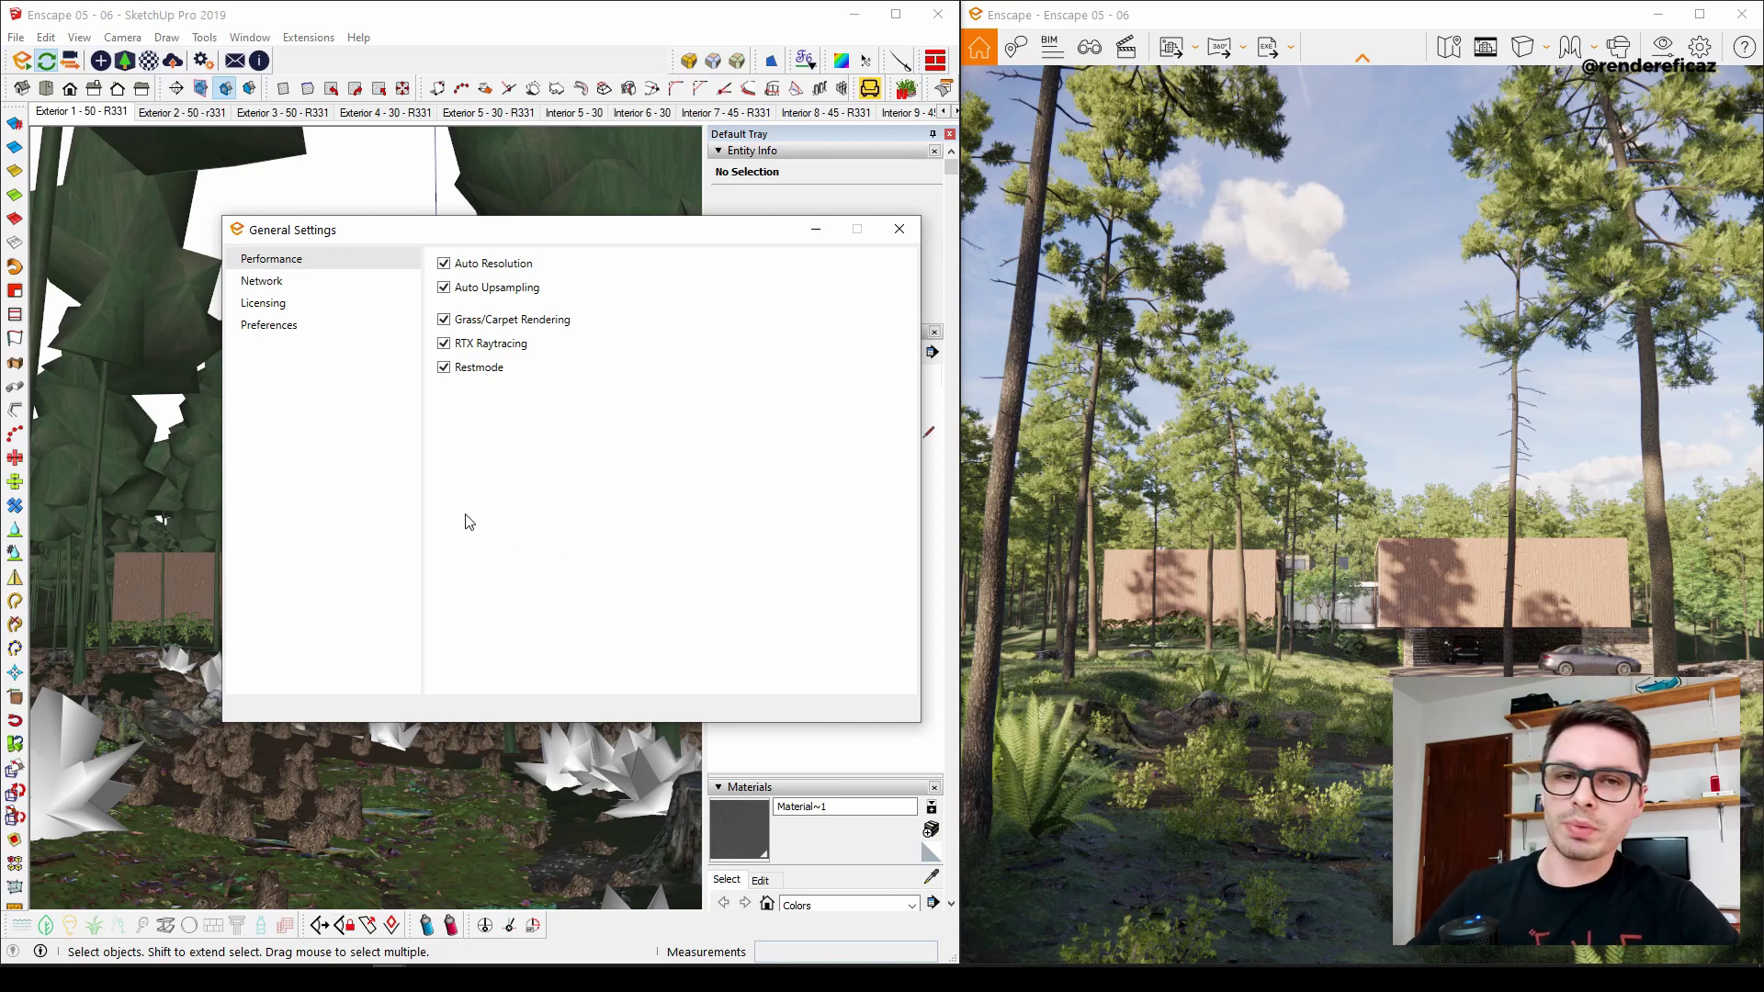
pyautogui.click(314, 335)
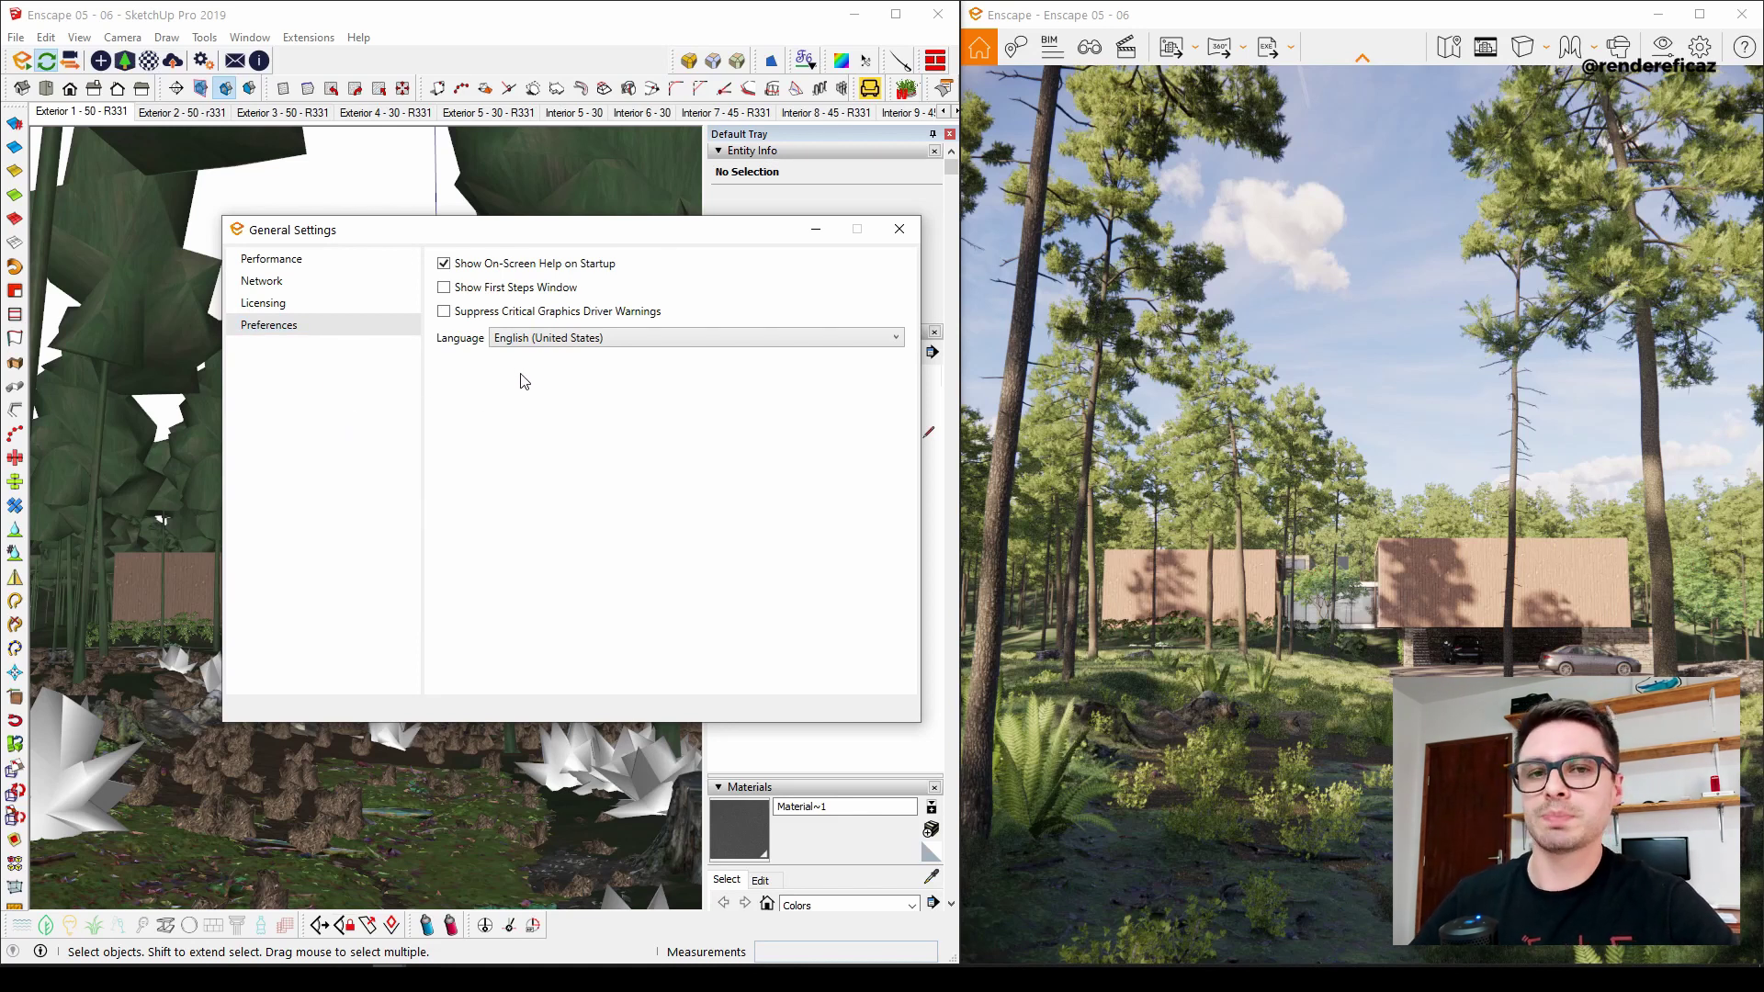
pyautogui.click(623, 339)
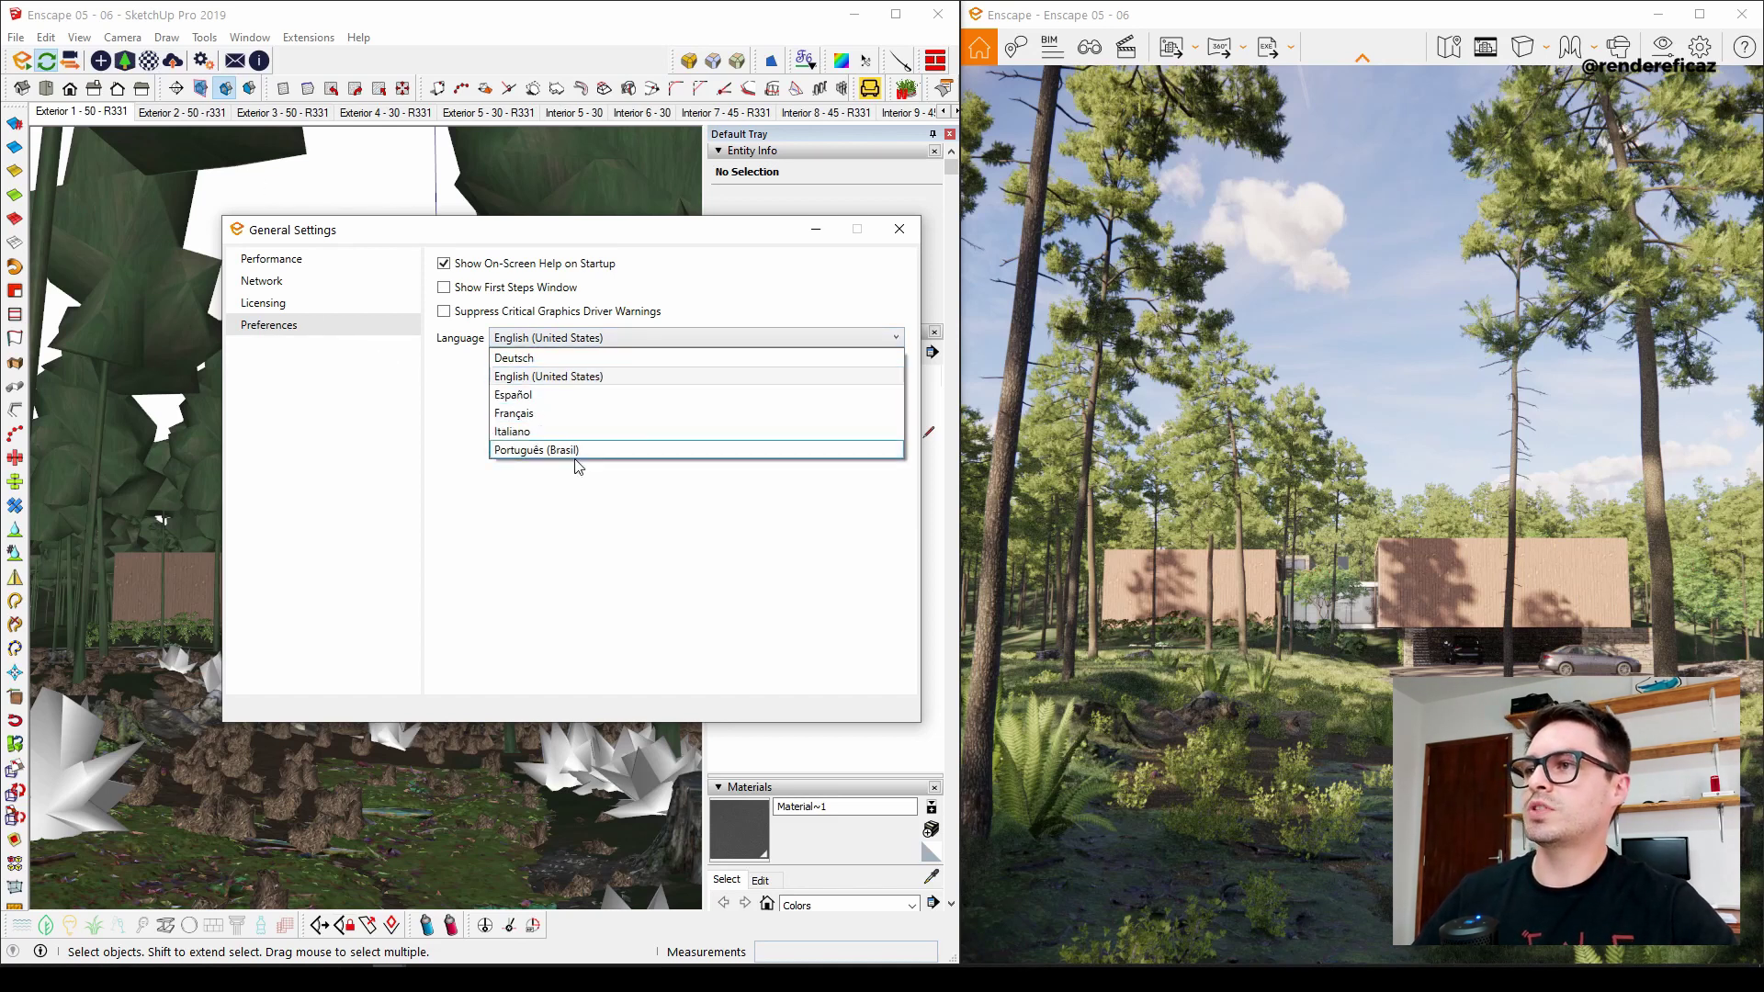
pyautogui.click(676, 338)
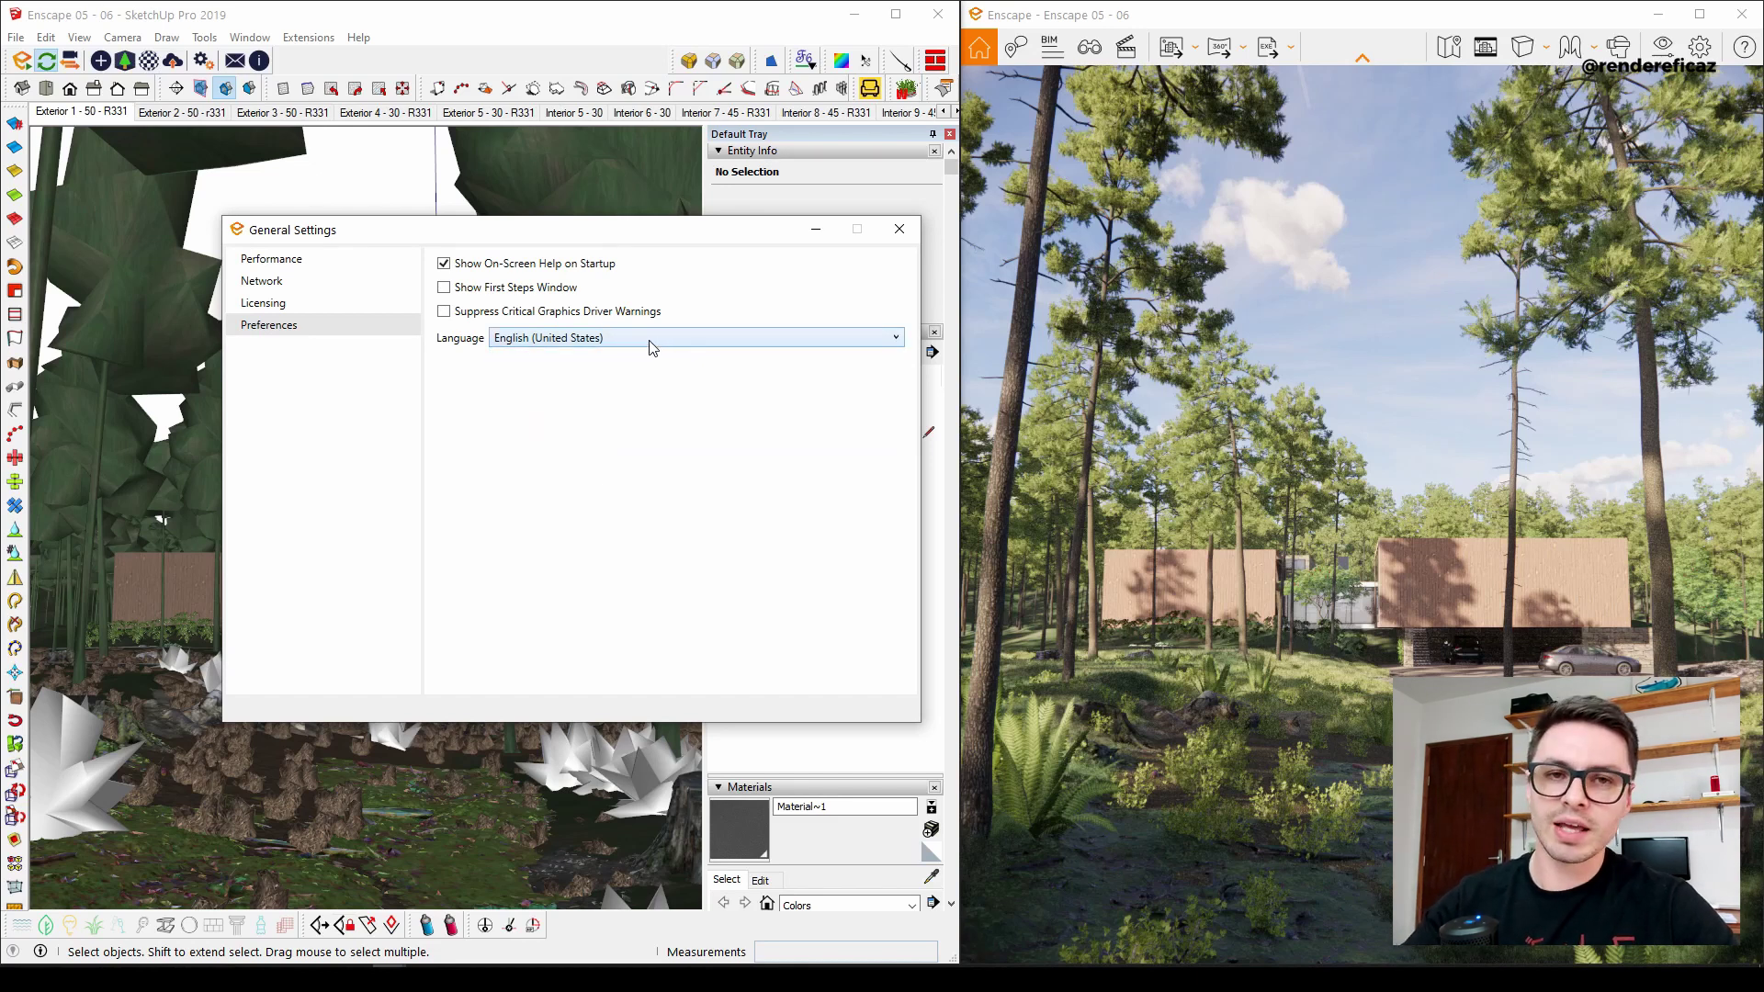
pyautogui.click(896, 232)
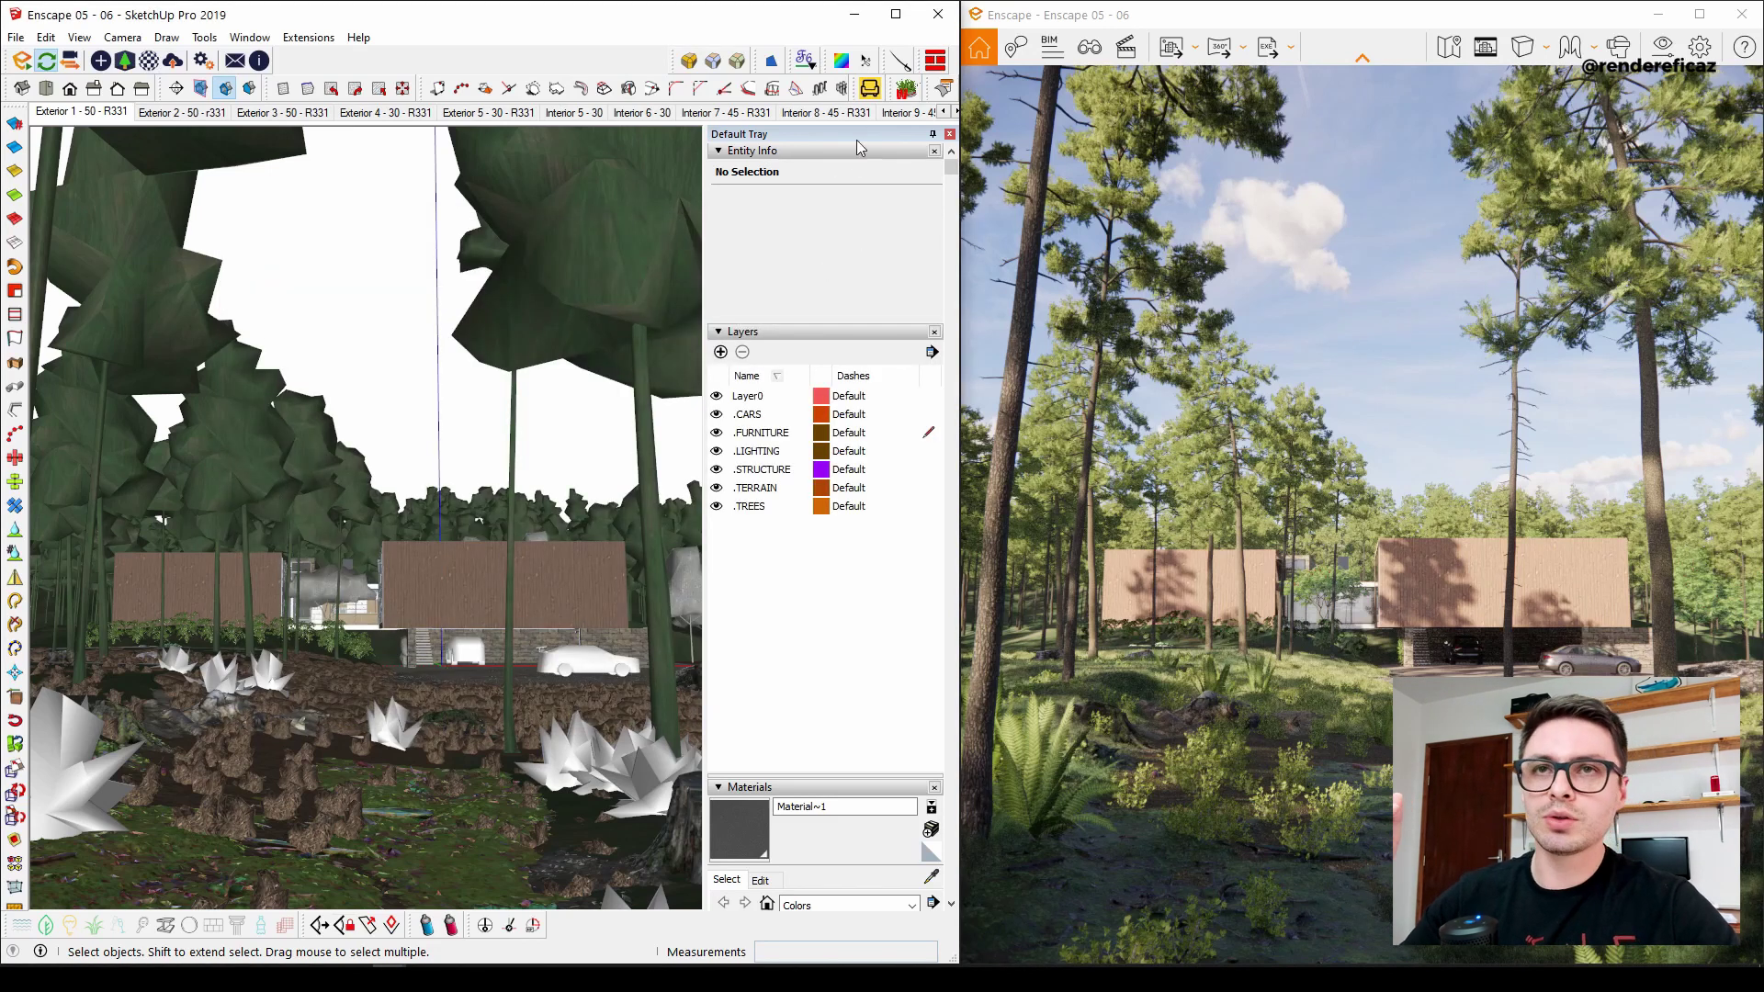
# Review the Main, Image and Atmosphere categories of the Visual Settings for the Predefinição personalizada preset and close the window.
pyautogui.click(1664, 58)
pyautogui.moveTo(1200, 101); pyautogui.dragTo(1055, 135)
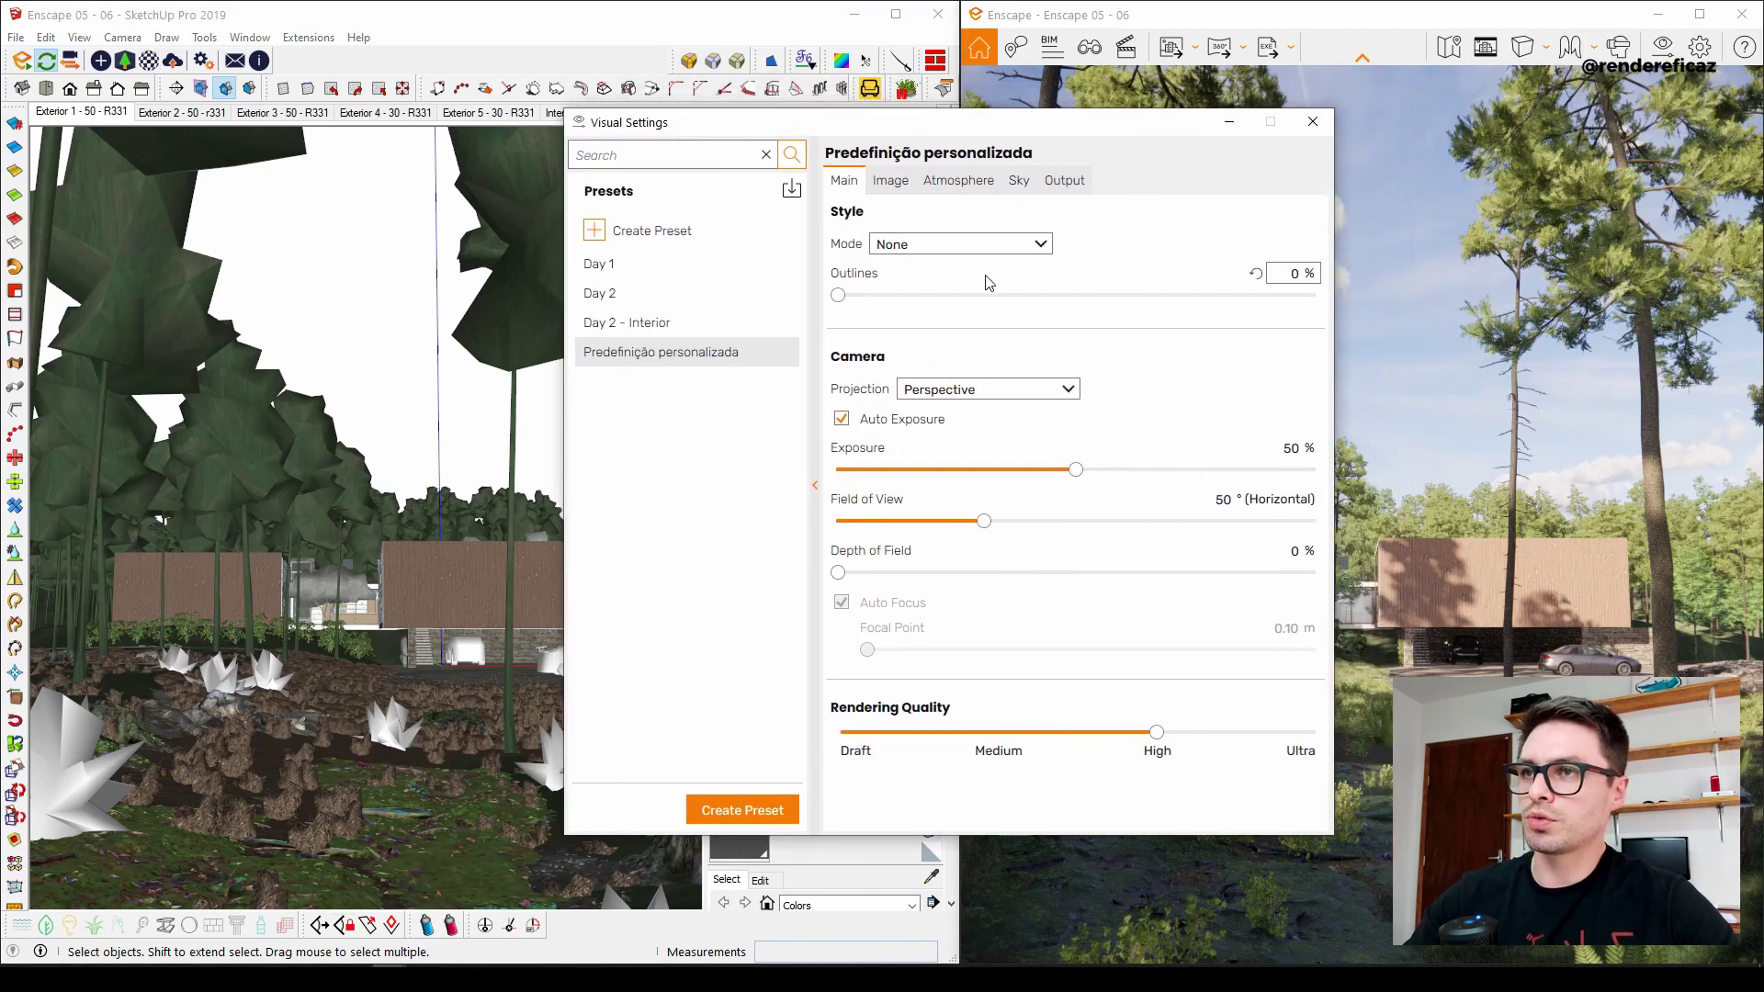
pyautogui.click(891, 182)
pyautogui.click(856, 182)
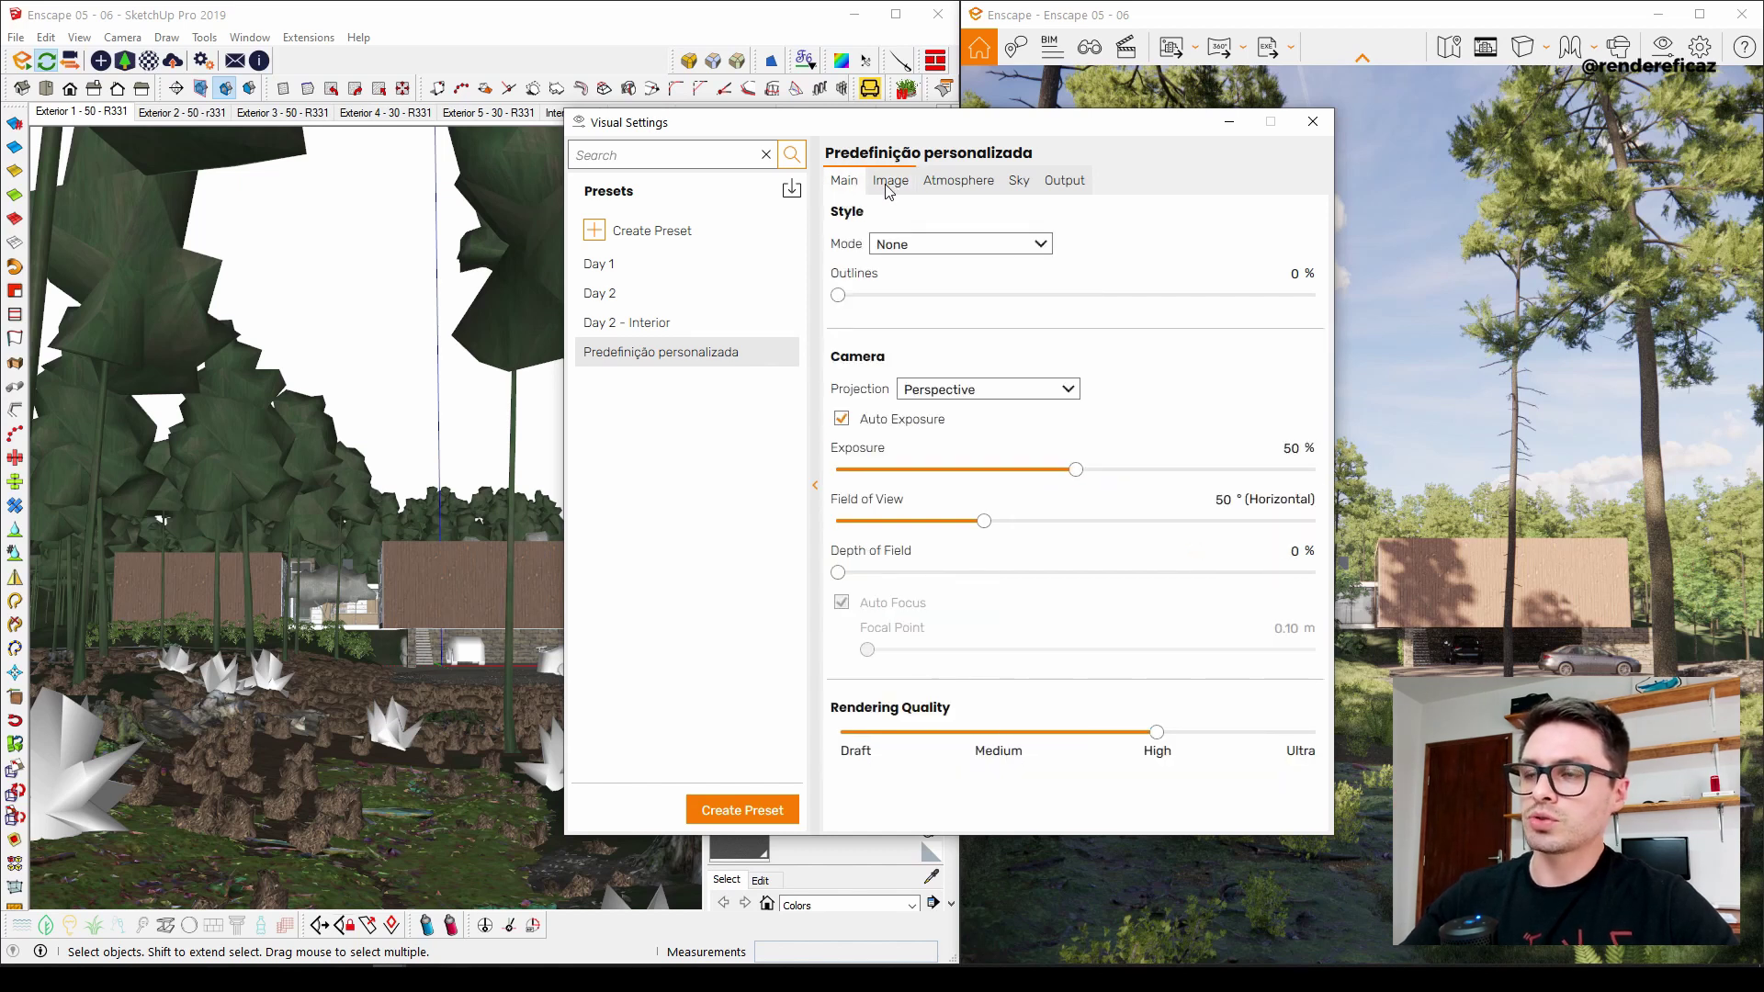
pyautogui.click(890, 184)
pyautogui.click(937, 184)
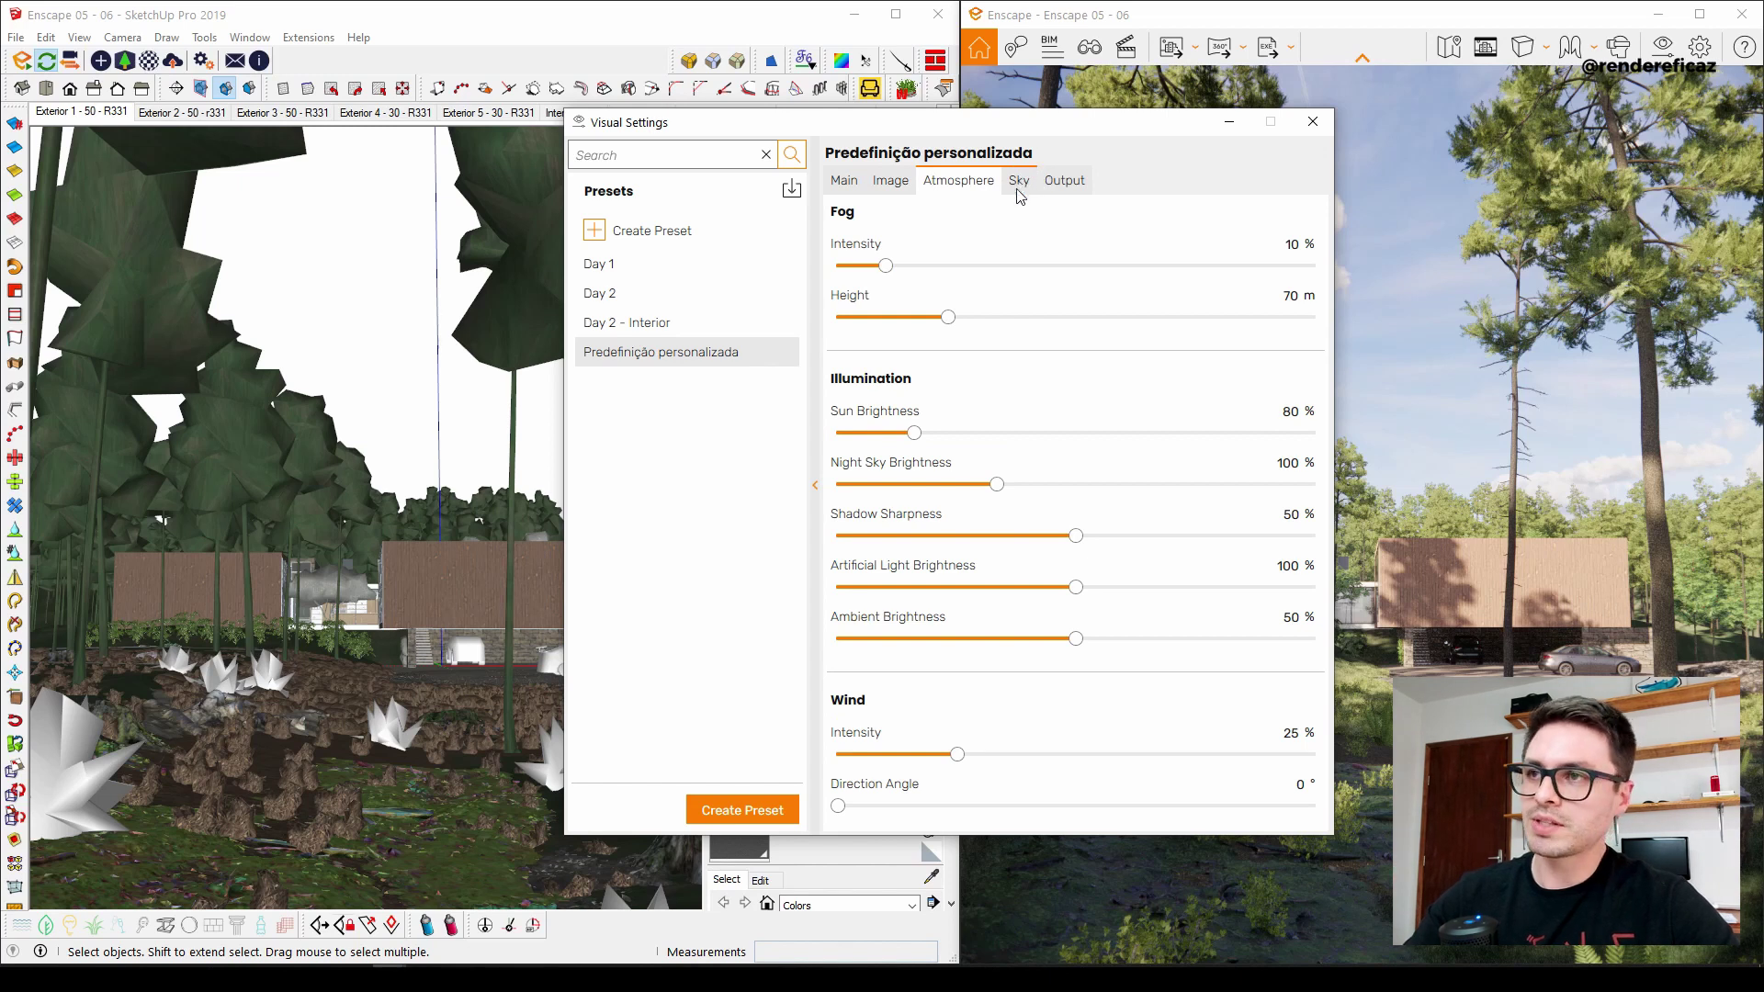
pyautogui.click(1313, 122)
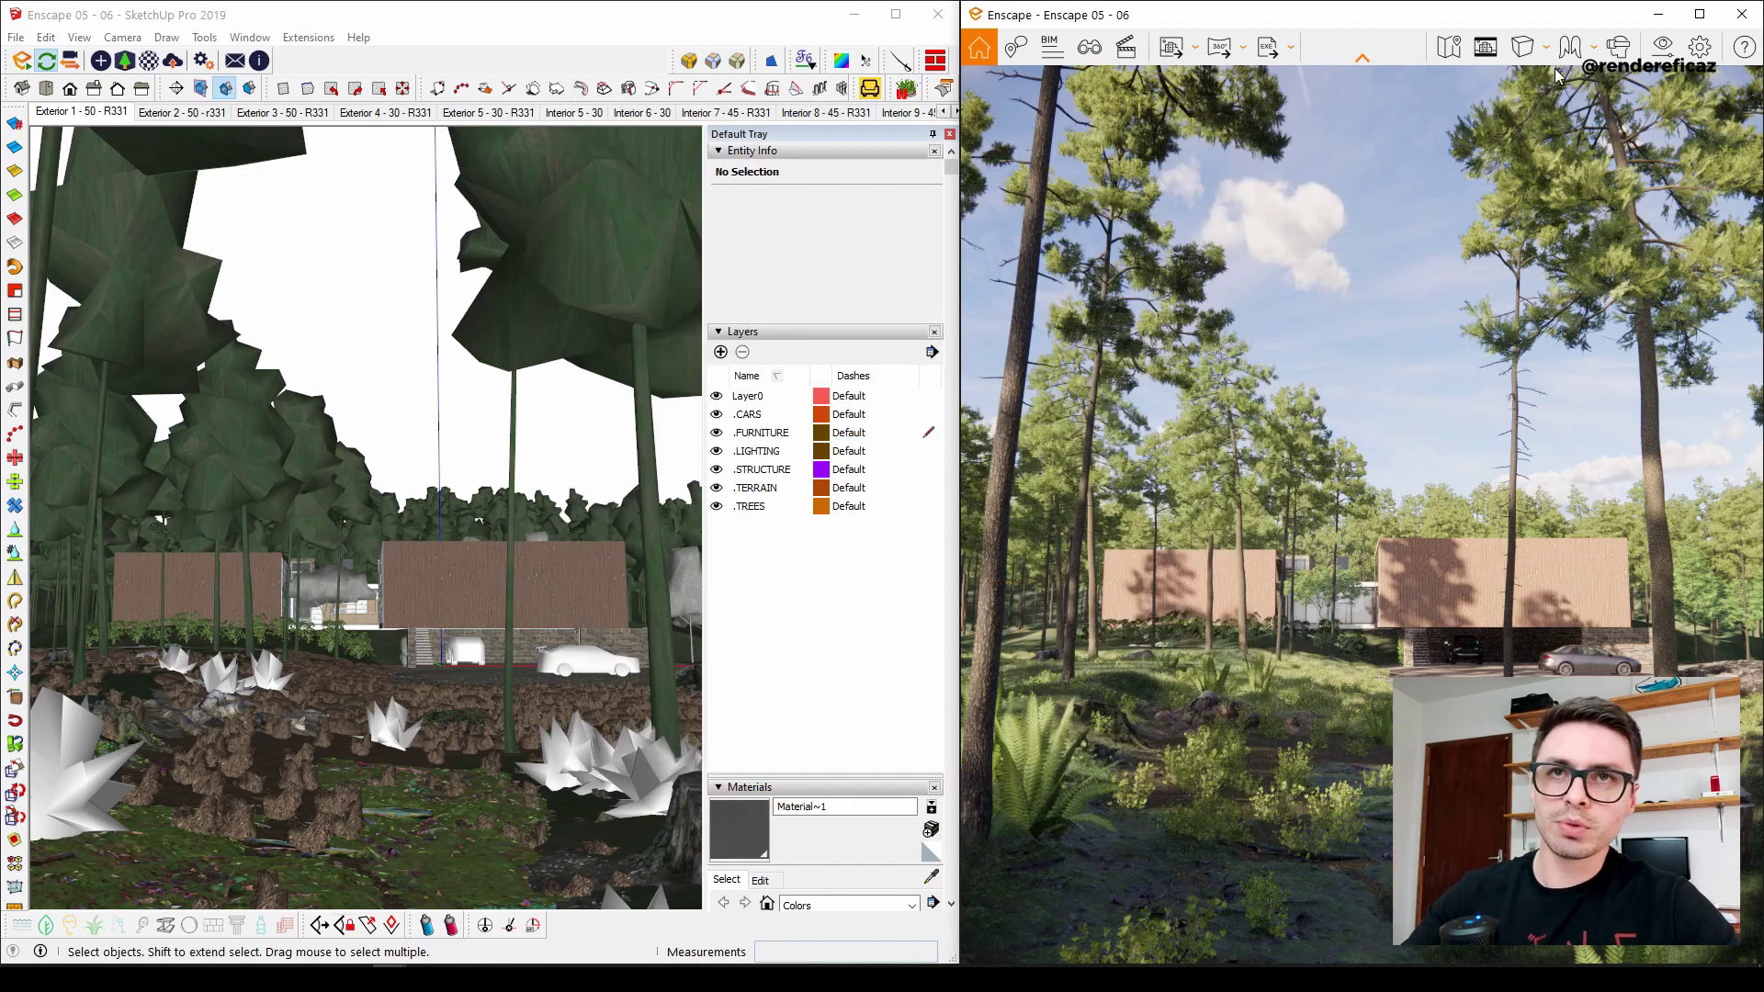
# Review the Customization and Sound sections of the Renderer Window Settings and close the window.
pyautogui.click(1700, 46)
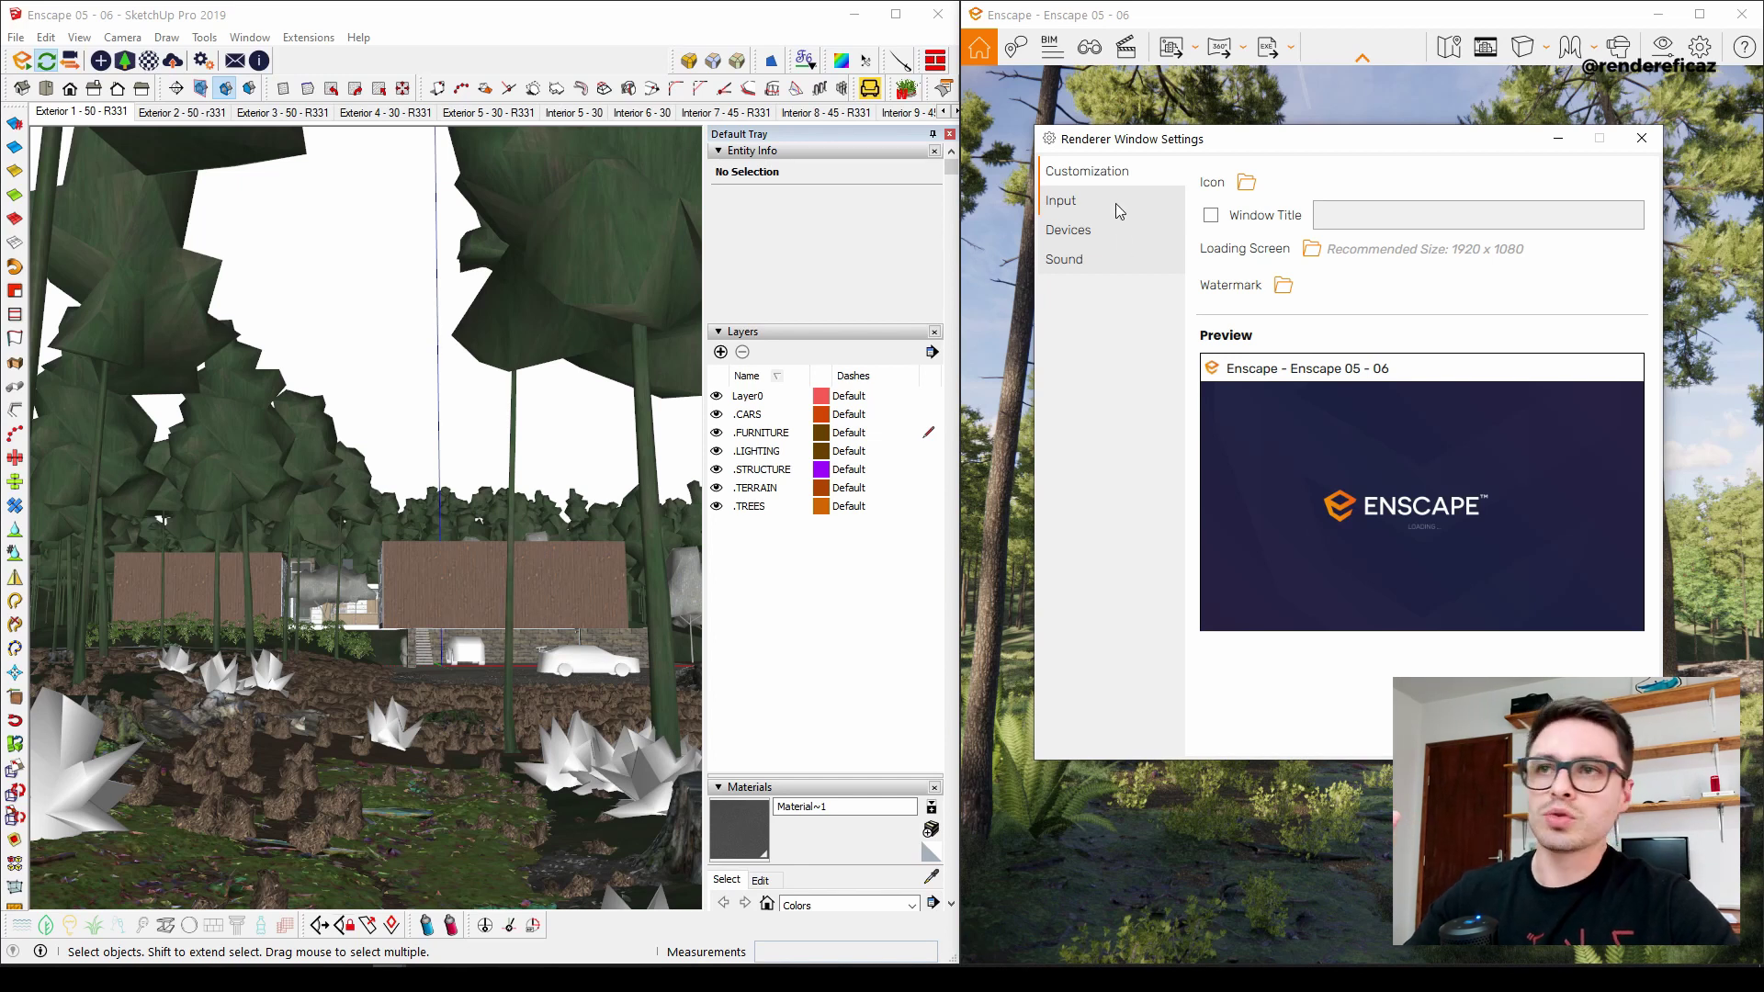
pyautogui.click(1112, 265)
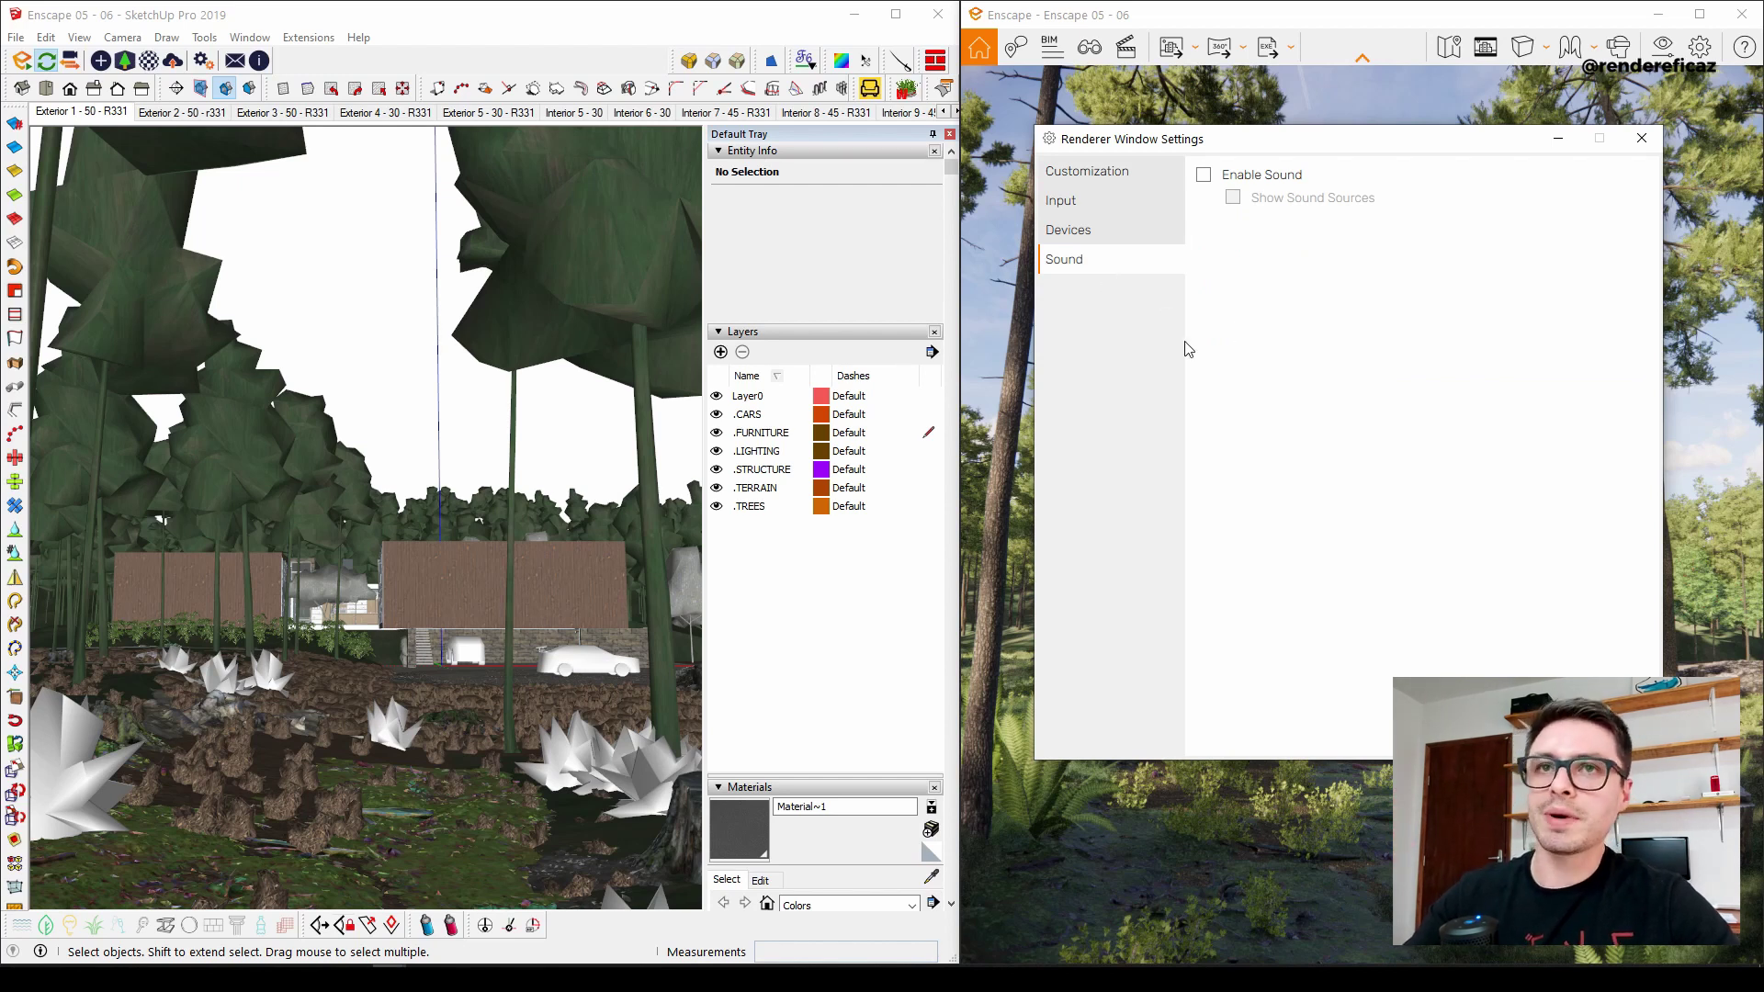
pyautogui.click(1642, 138)
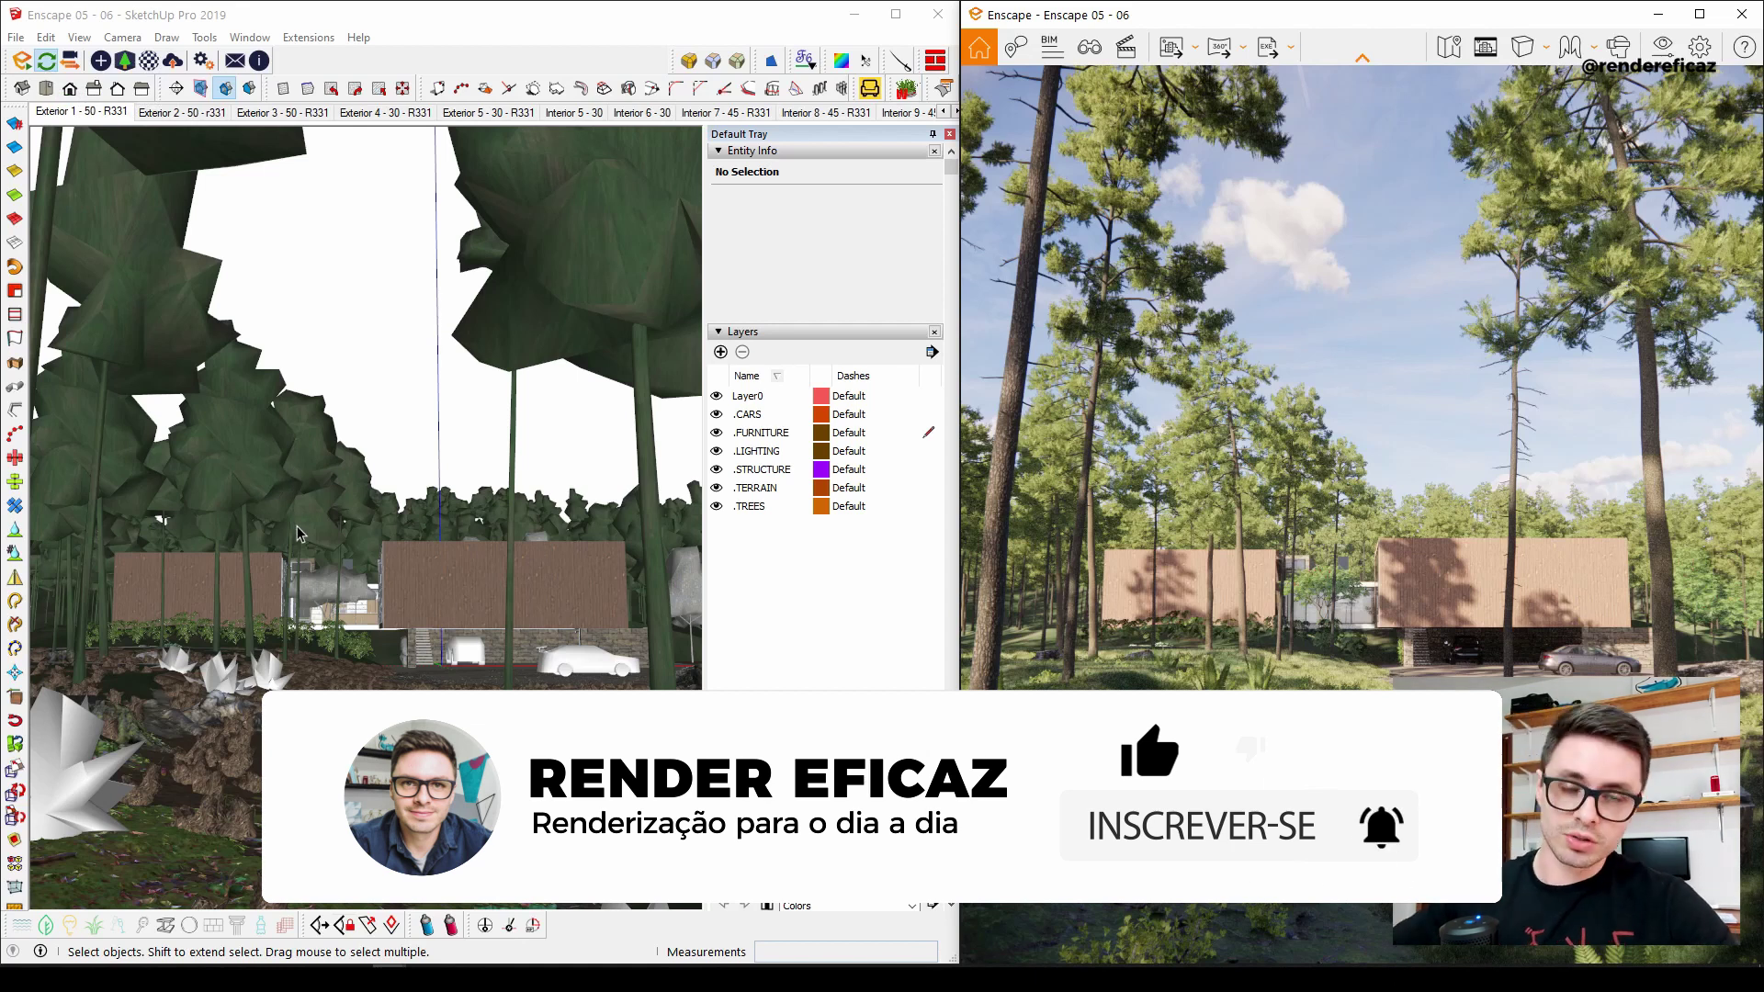
# Synchronize the Enscape camera with the SketchUp view and bring the model view closer to the house front.
pyautogui.click(70, 62)
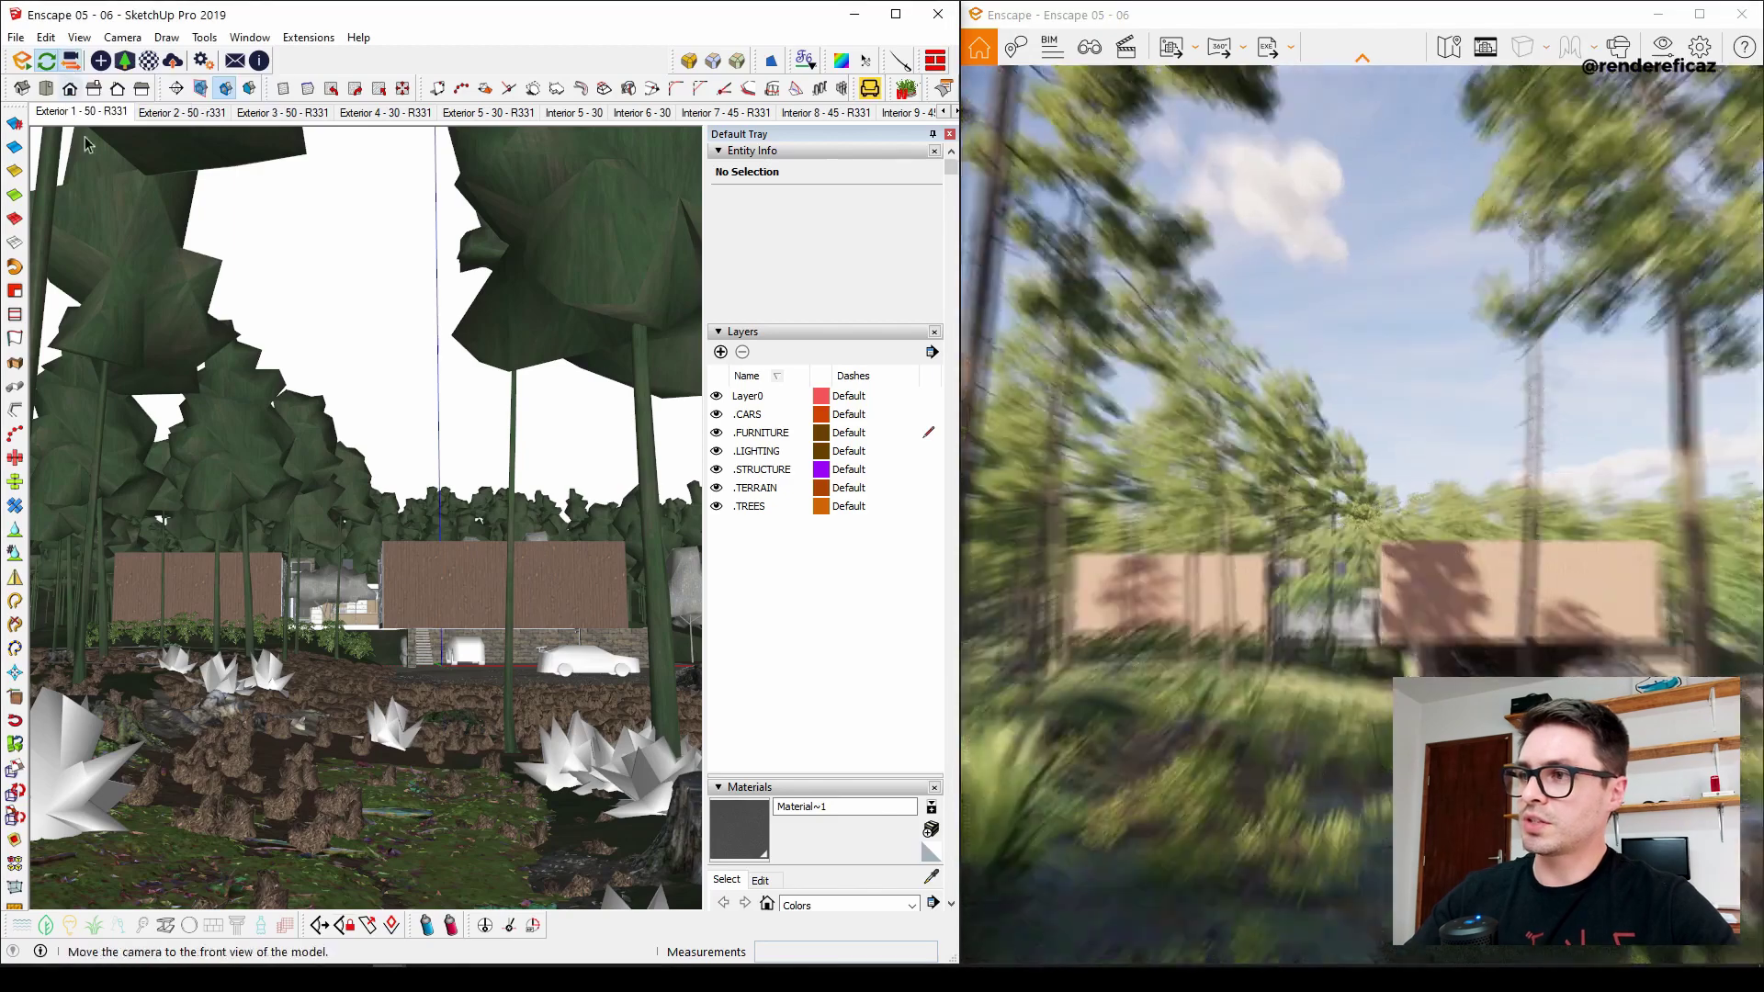
pyautogui.scroll(4, 329, 639)
pyautogui.moveTo(329, 639)
pyautogui.mouseDown(button='middle')
pyautogui.moveTo(296, 632)
pyautogui.moveTo(292, 654)
pyautogui.moveTo(284, 627)
pyautogui.moveTo(313, 624)
pyautogui.moveTo(287, 643)
pyautogui.mouseUp(button='middle')
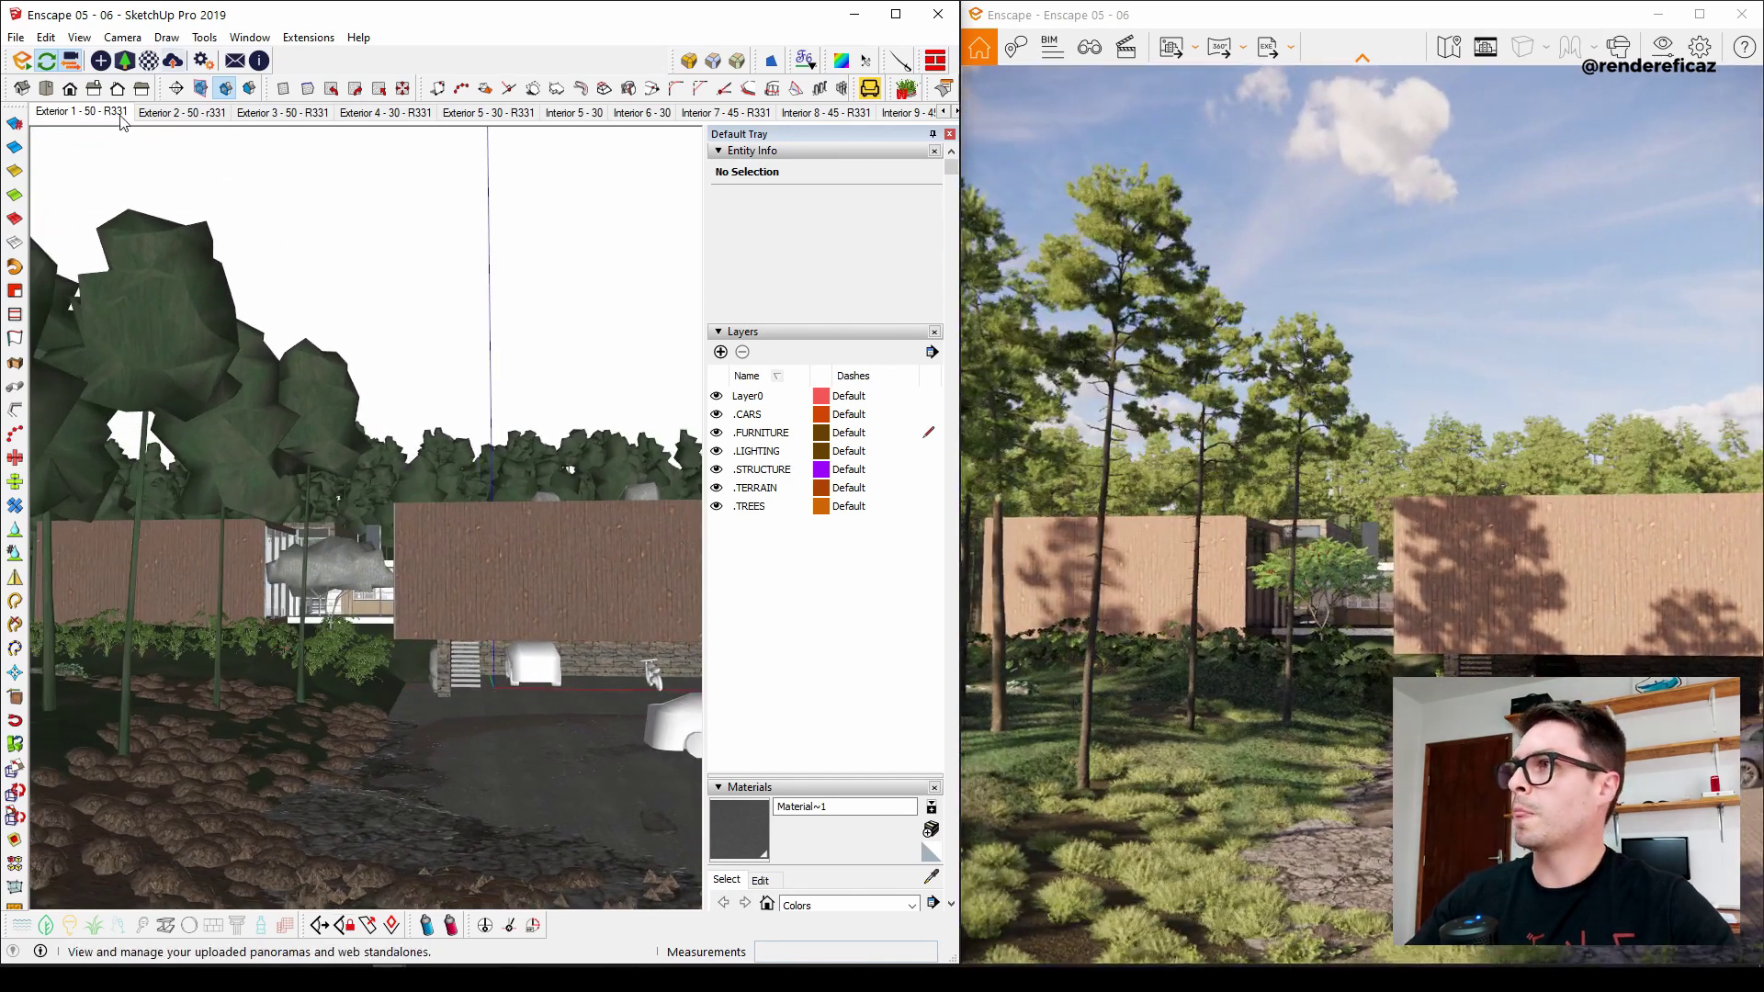
# Review the light, sound and linked-model options in Enscape Objects, and look at the Asset Library.
pyautogui.click(101, 62)
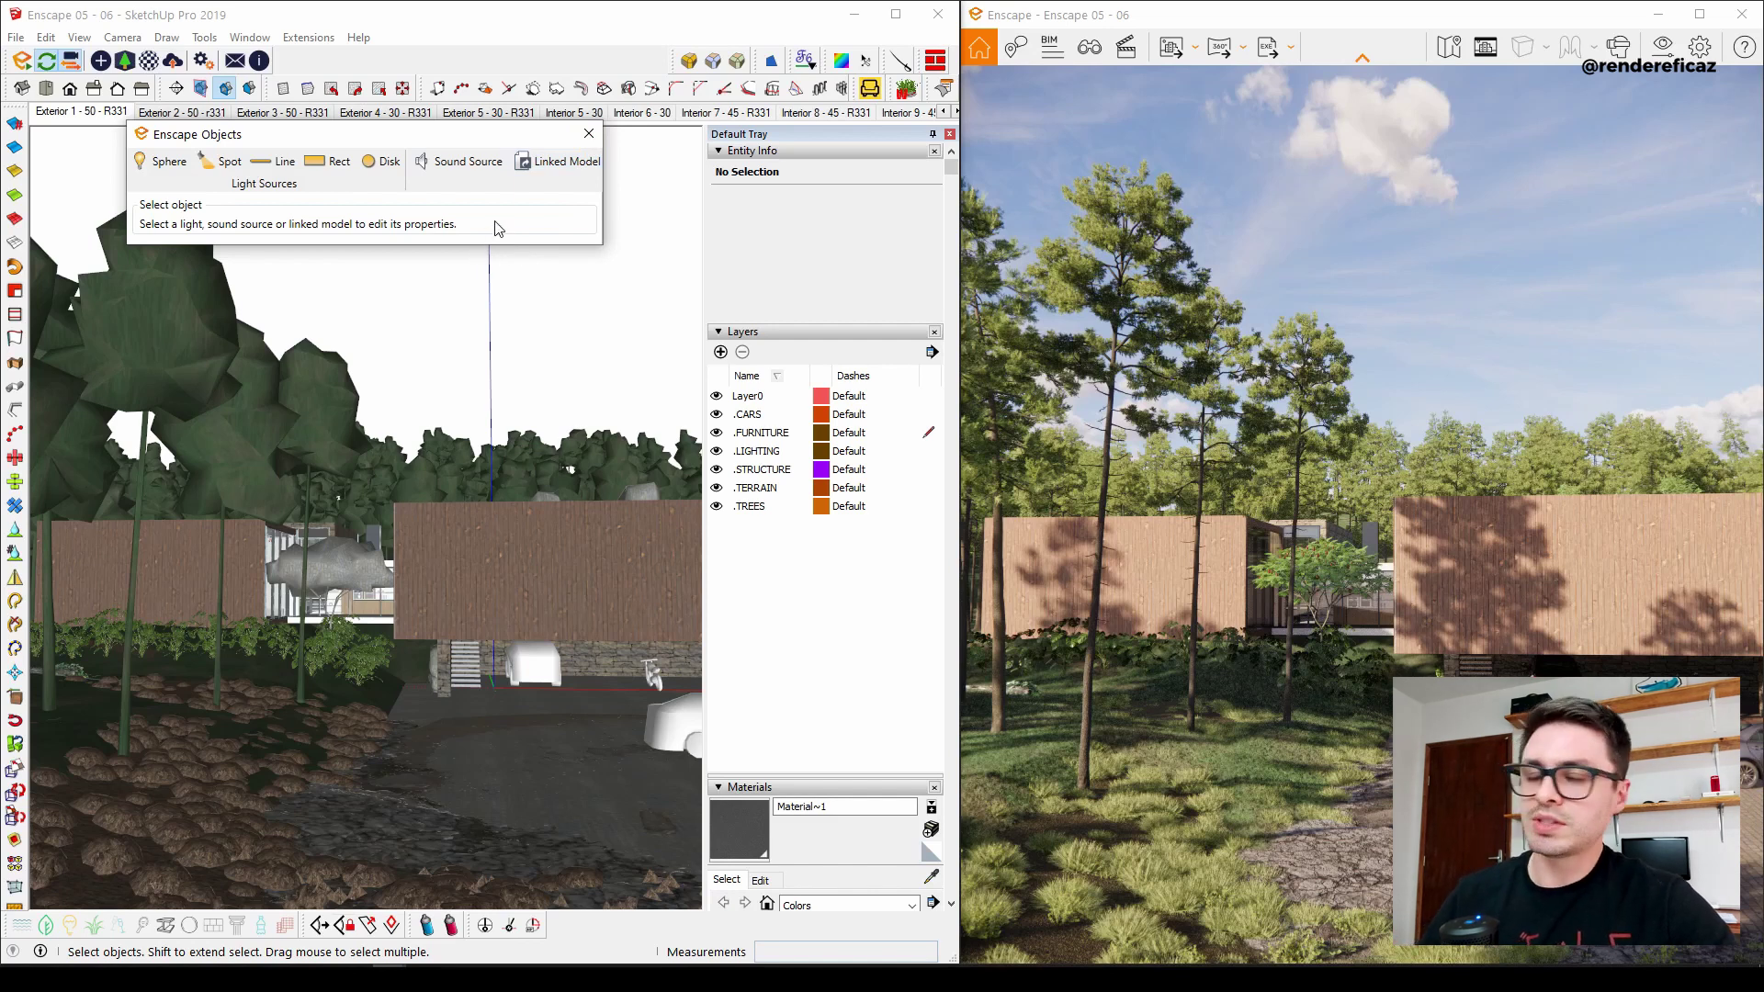
pyautogui.click(587, 135)
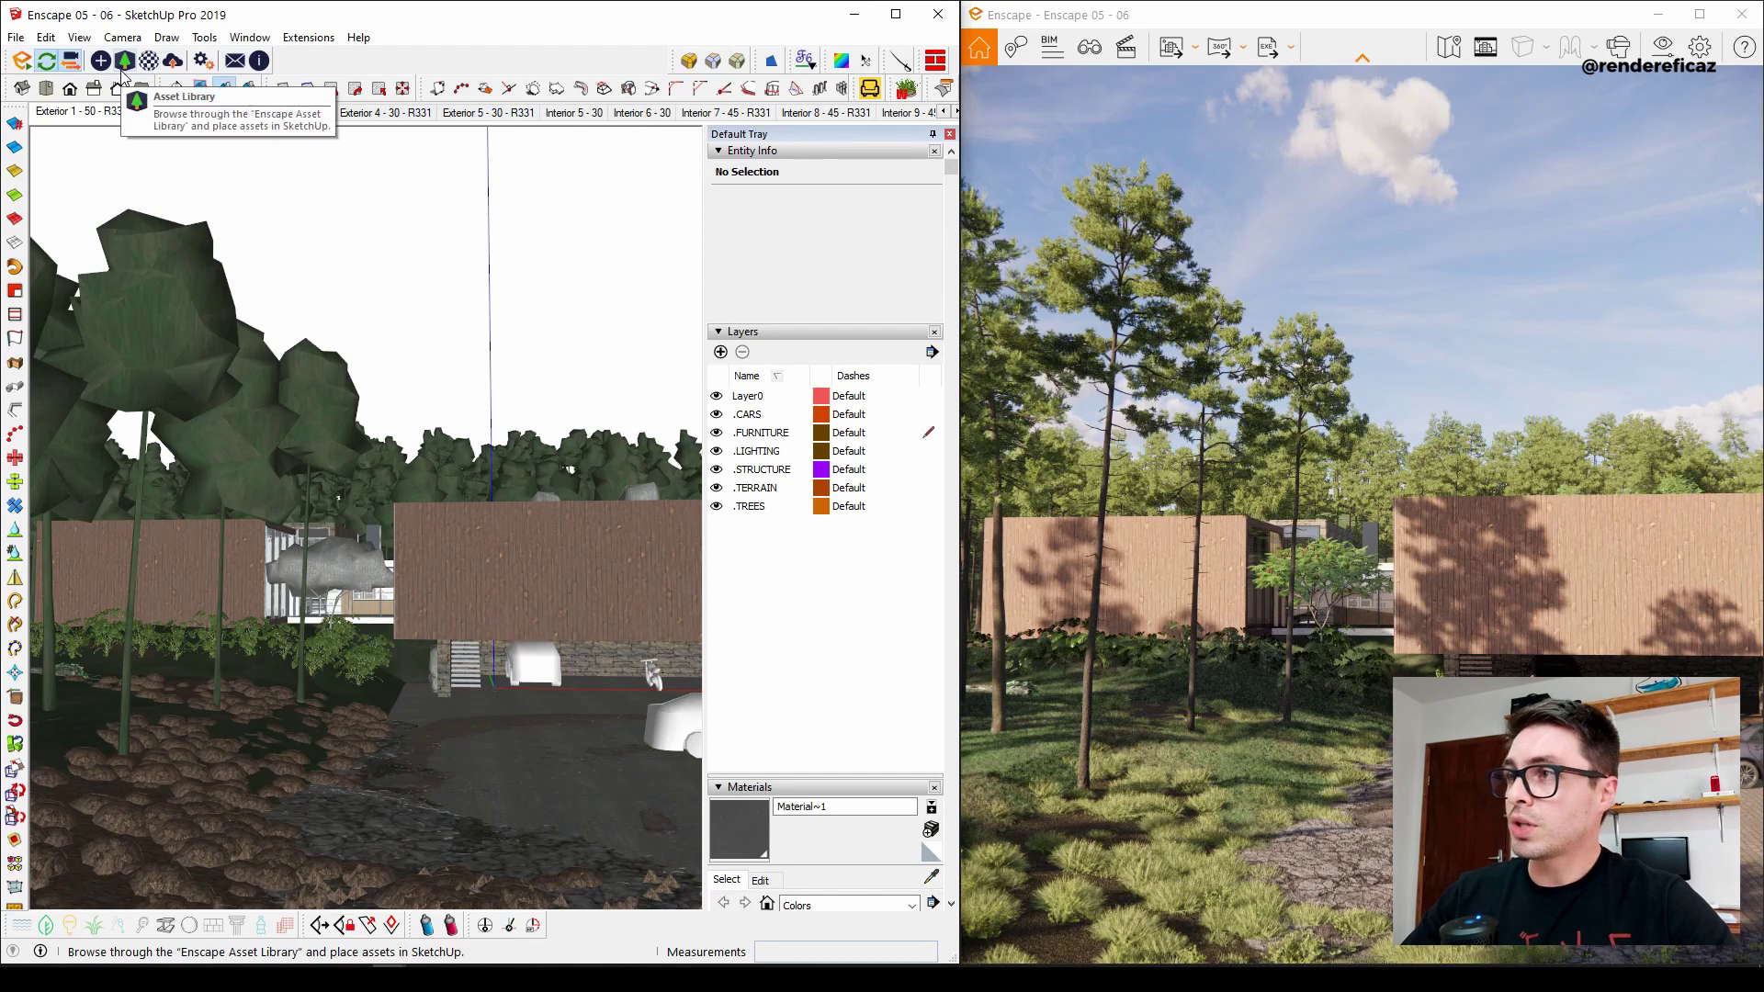
pyautogui.click(124, 64)
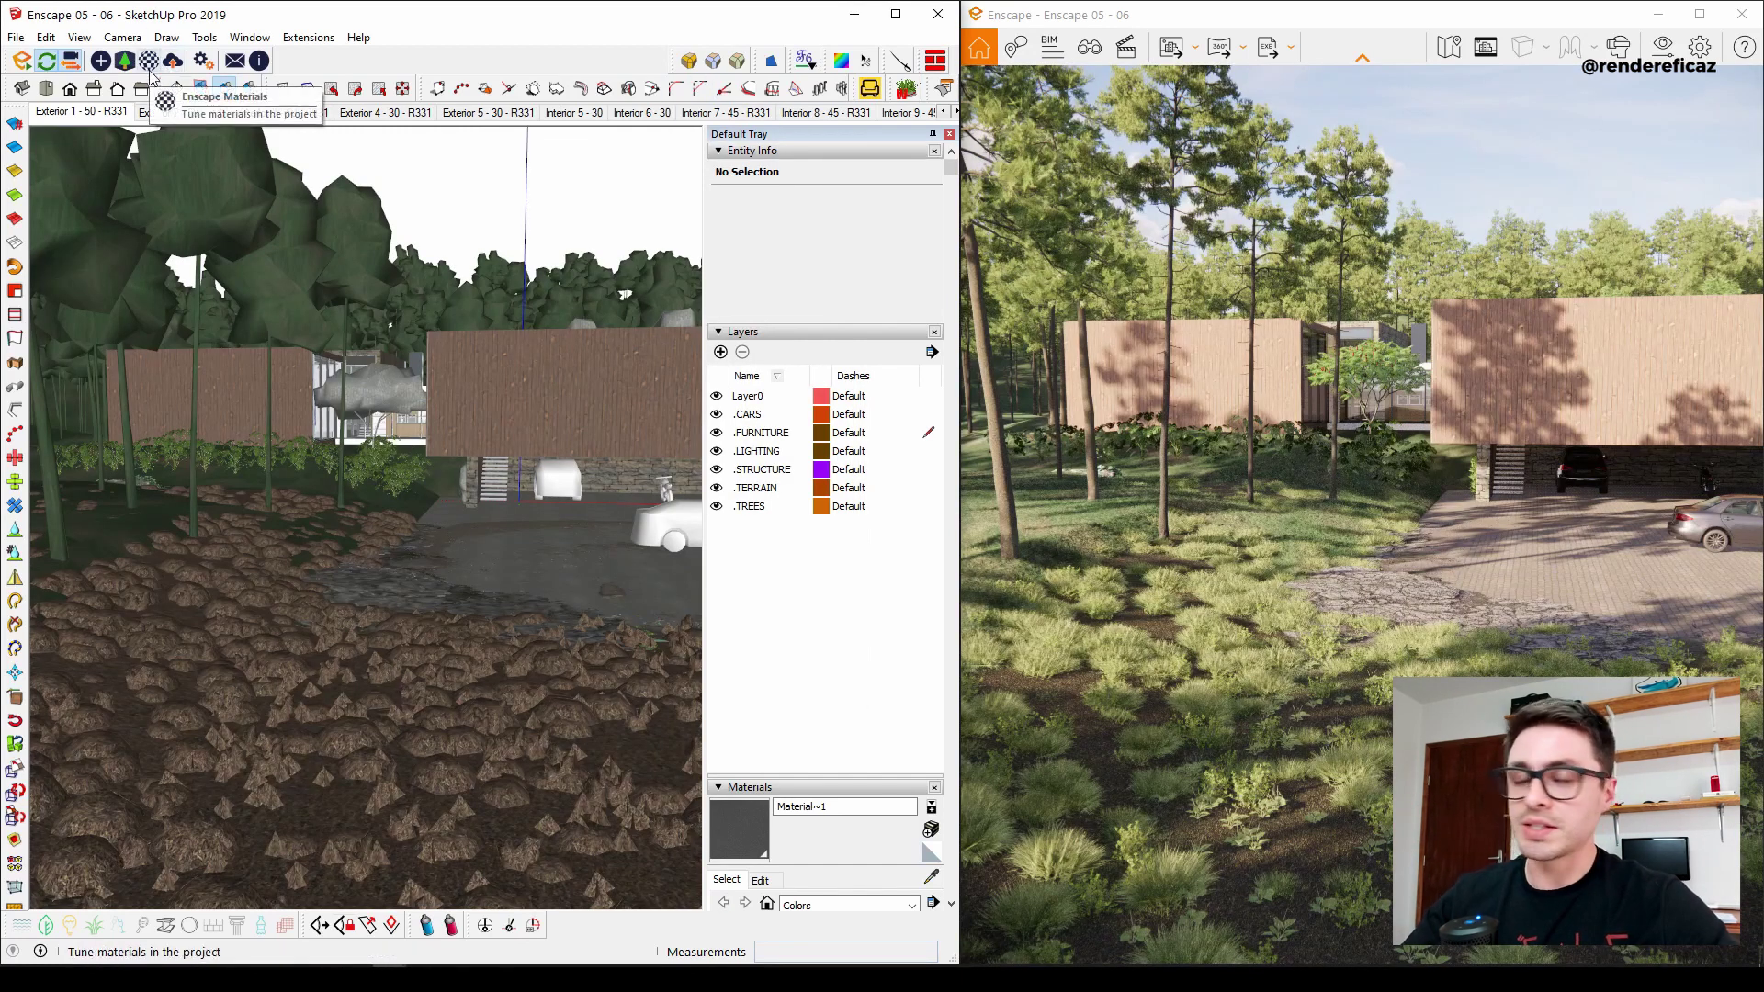
# Examine the albedo, height and reflection settings of Material~1 in the Enscape material editor, including the height map types, and close it.
pyautogui.click(148, 62)
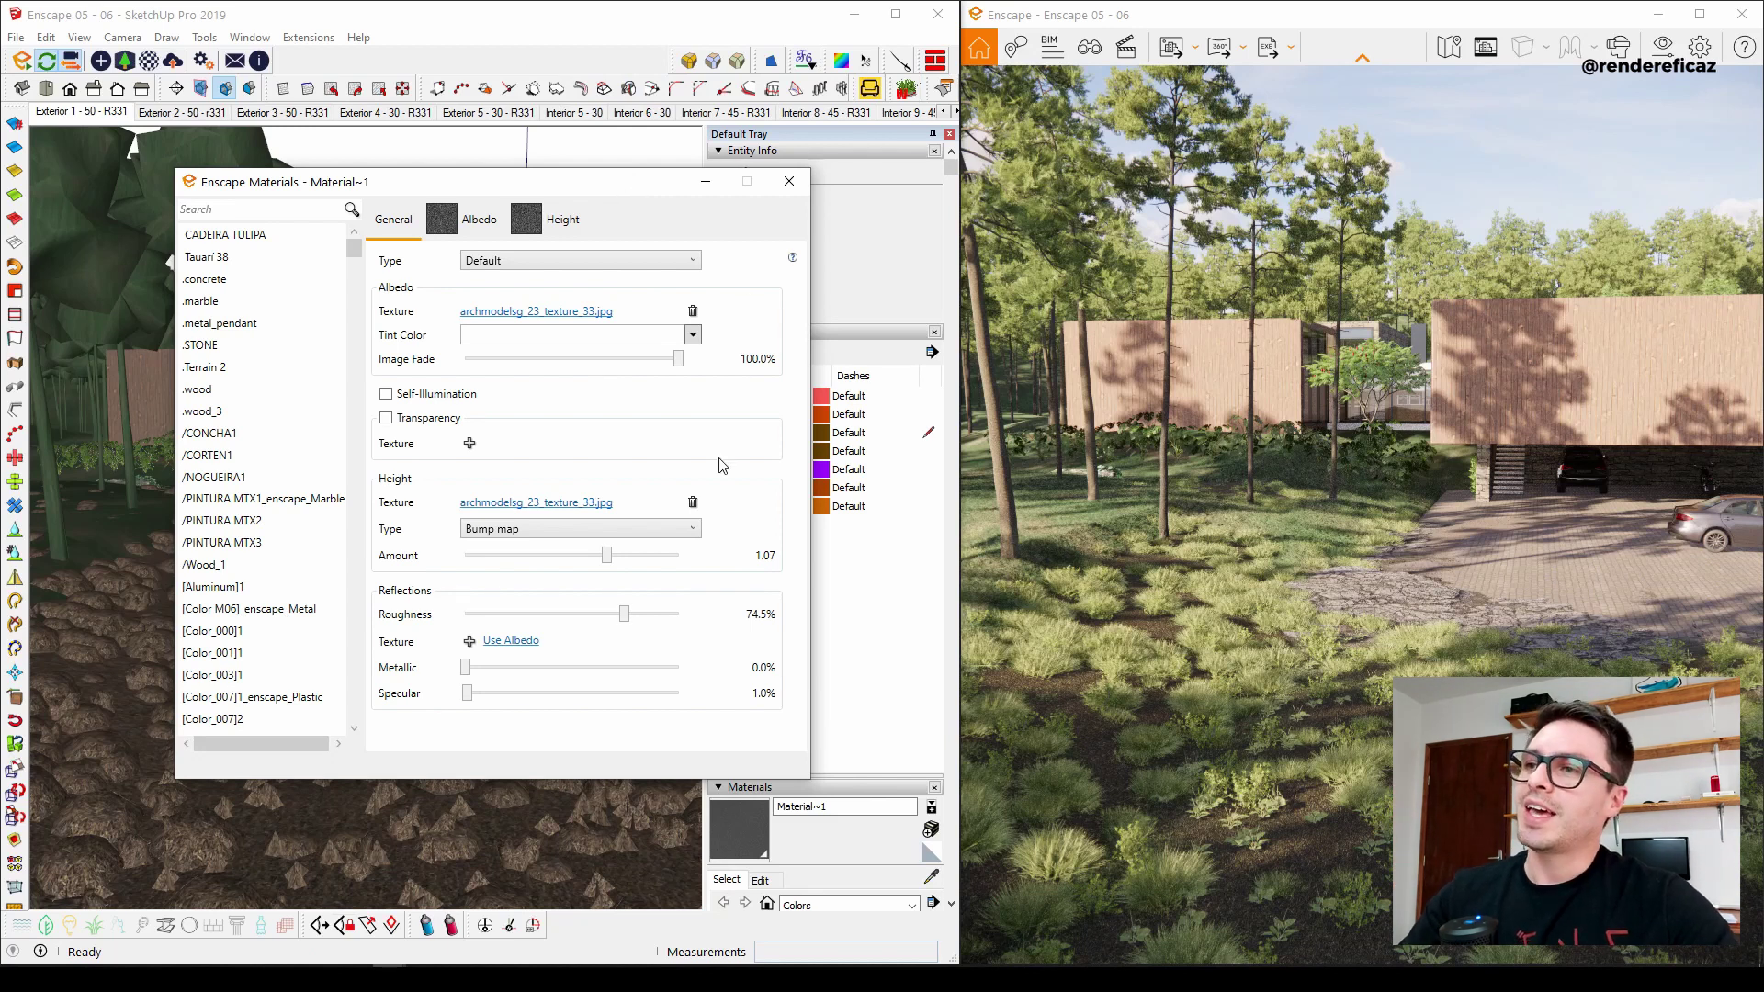
pyautogui.click(698, 530)
pyautogui.click(722, 527)
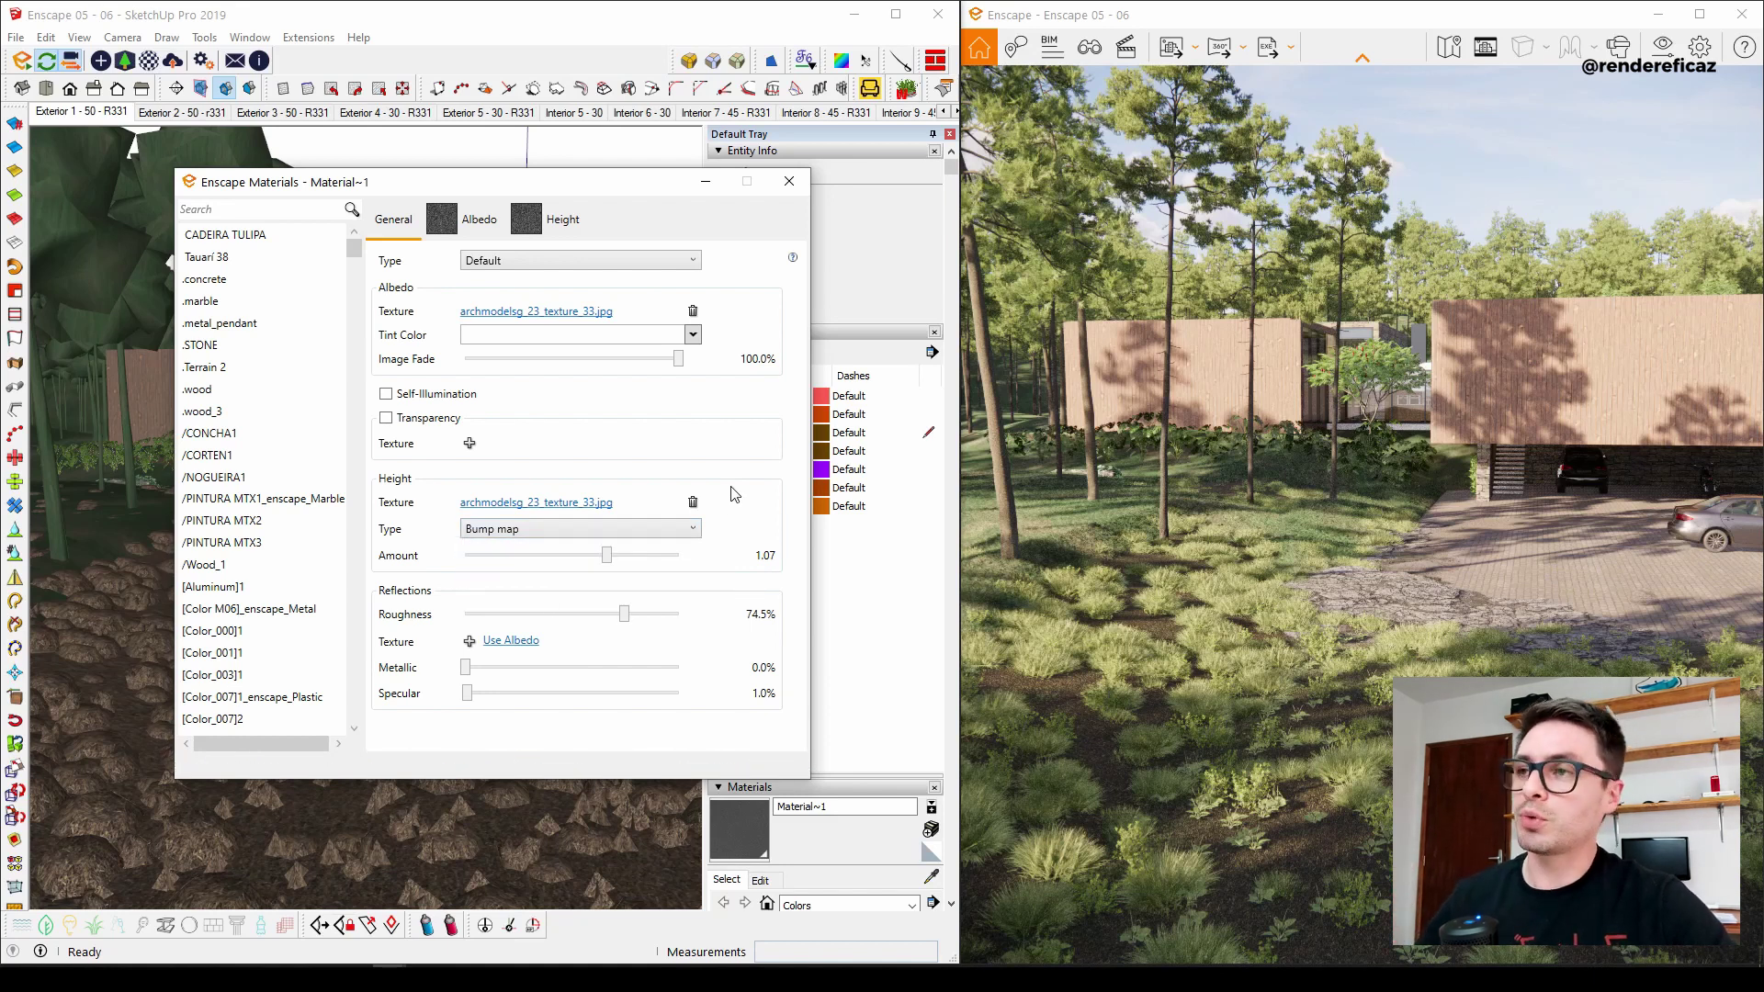
pyautogui.click(789, 181)
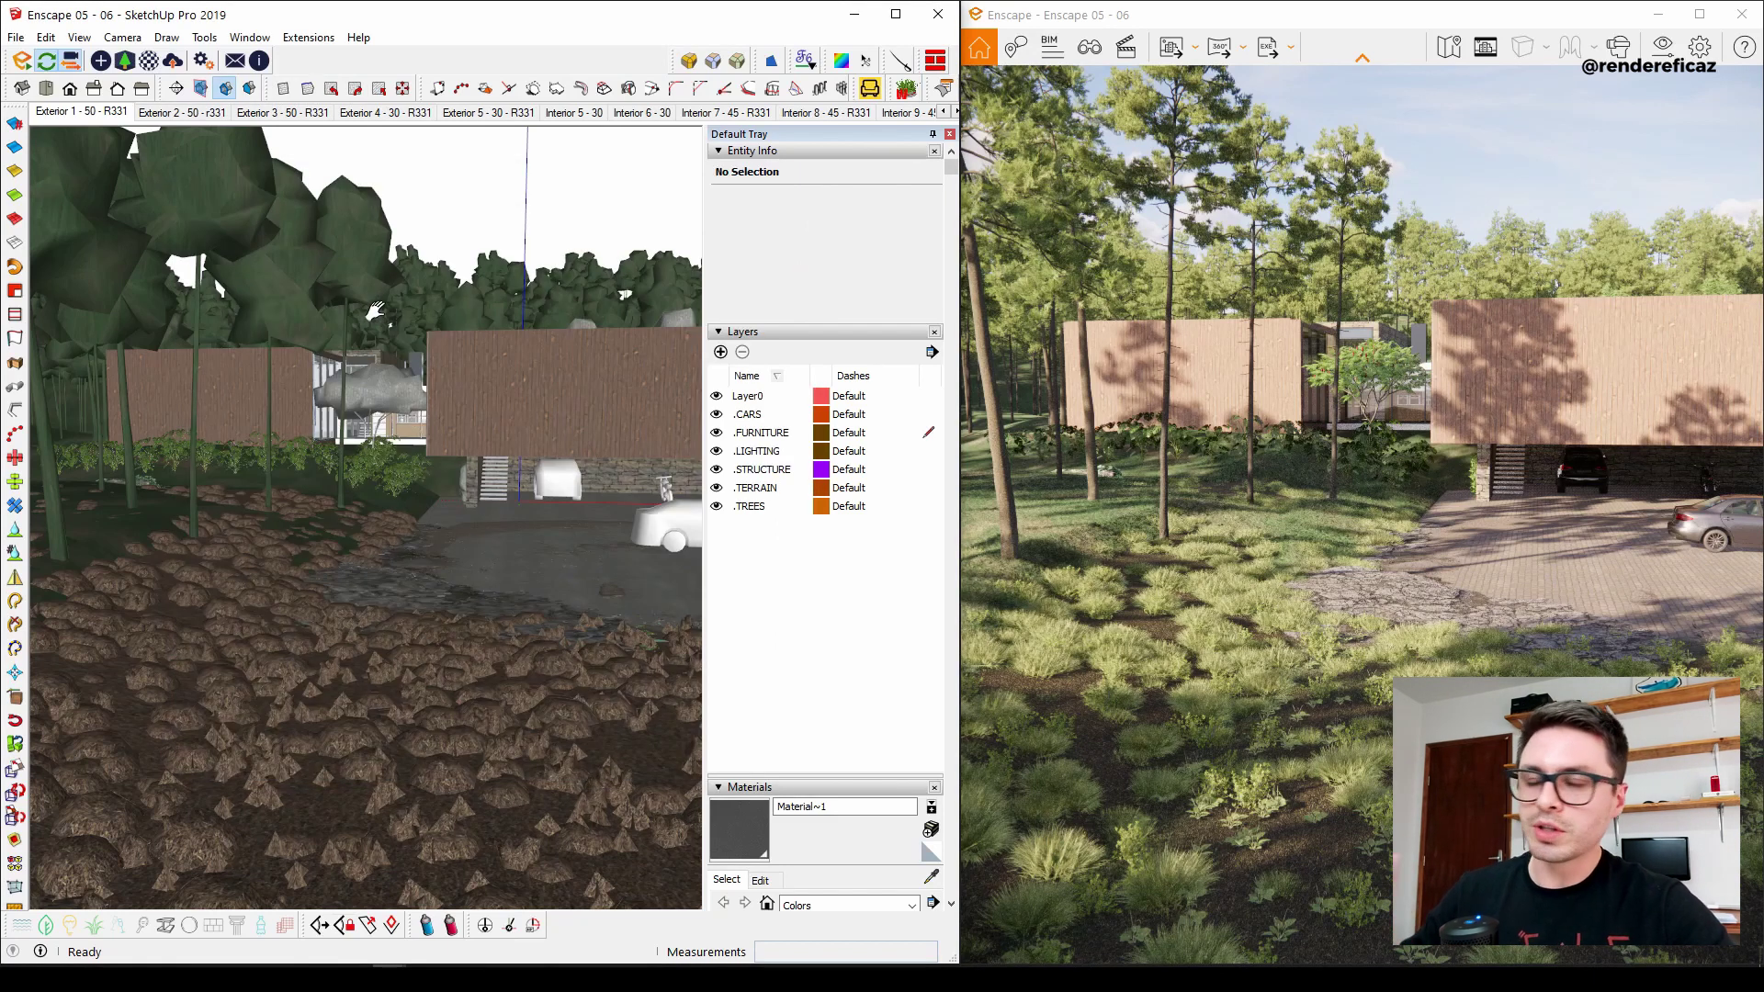
# Review the uploaded panoramas and web standalones in Manage Uploads and close the window.
pyautogui.click(173, 61)
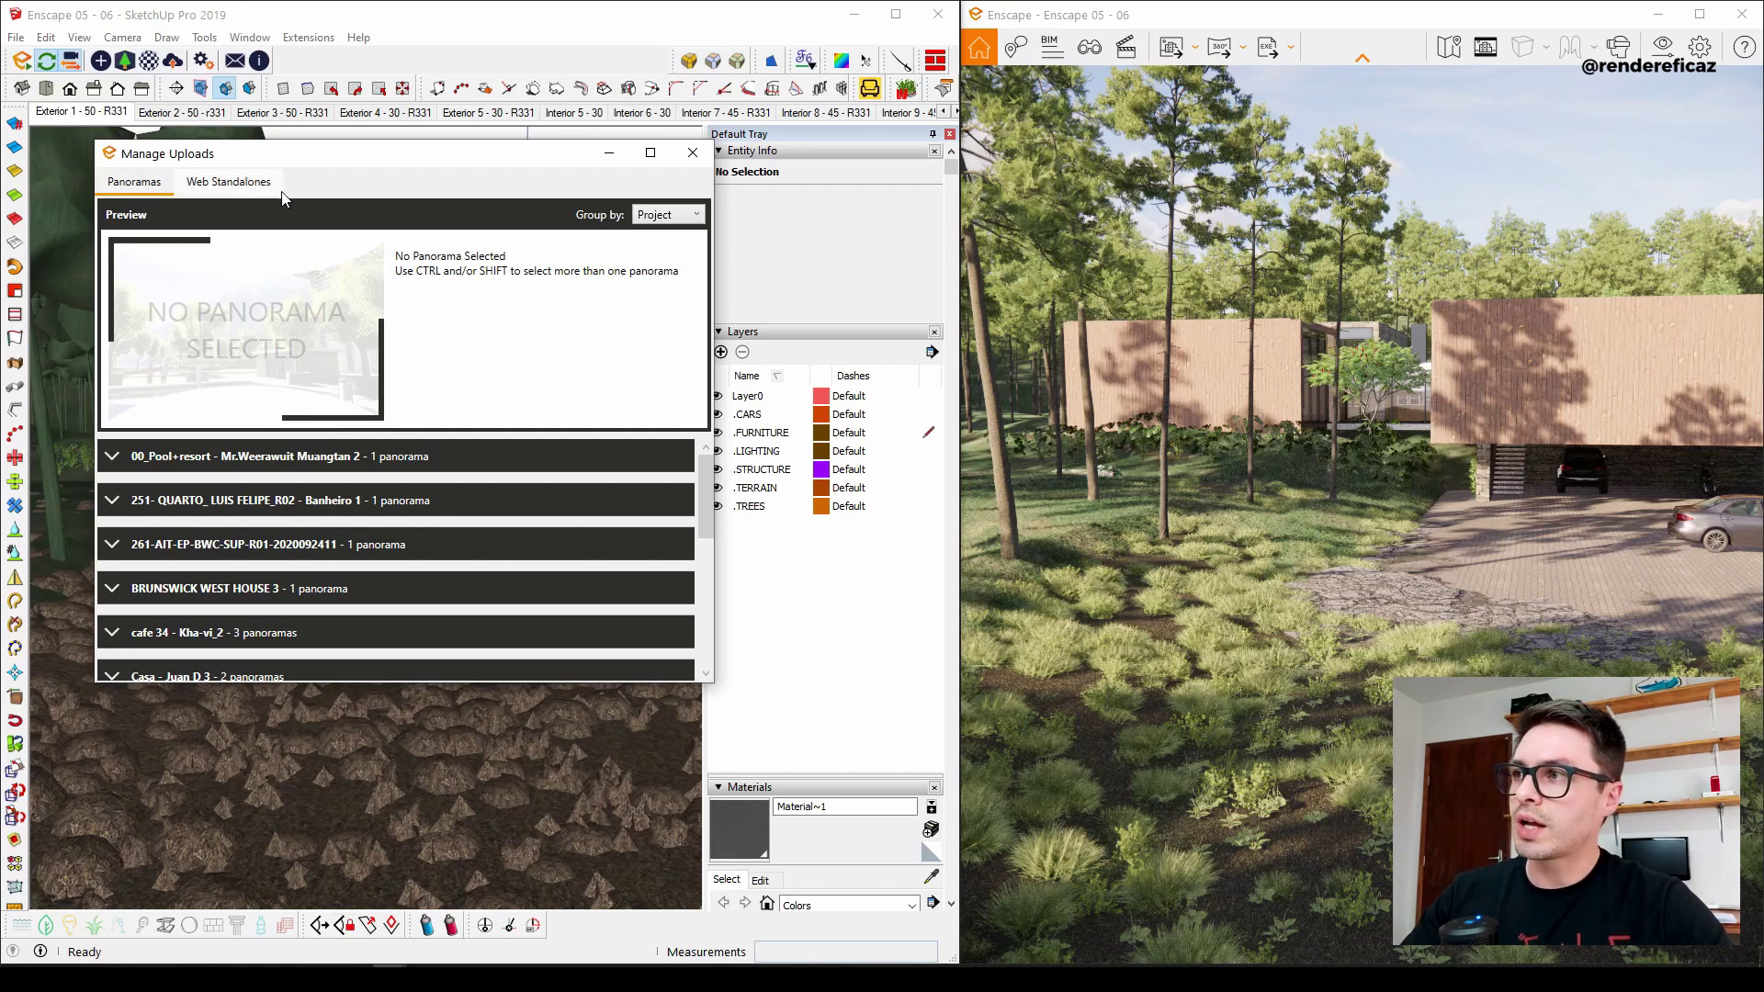
pyautogui.click(246, 183)
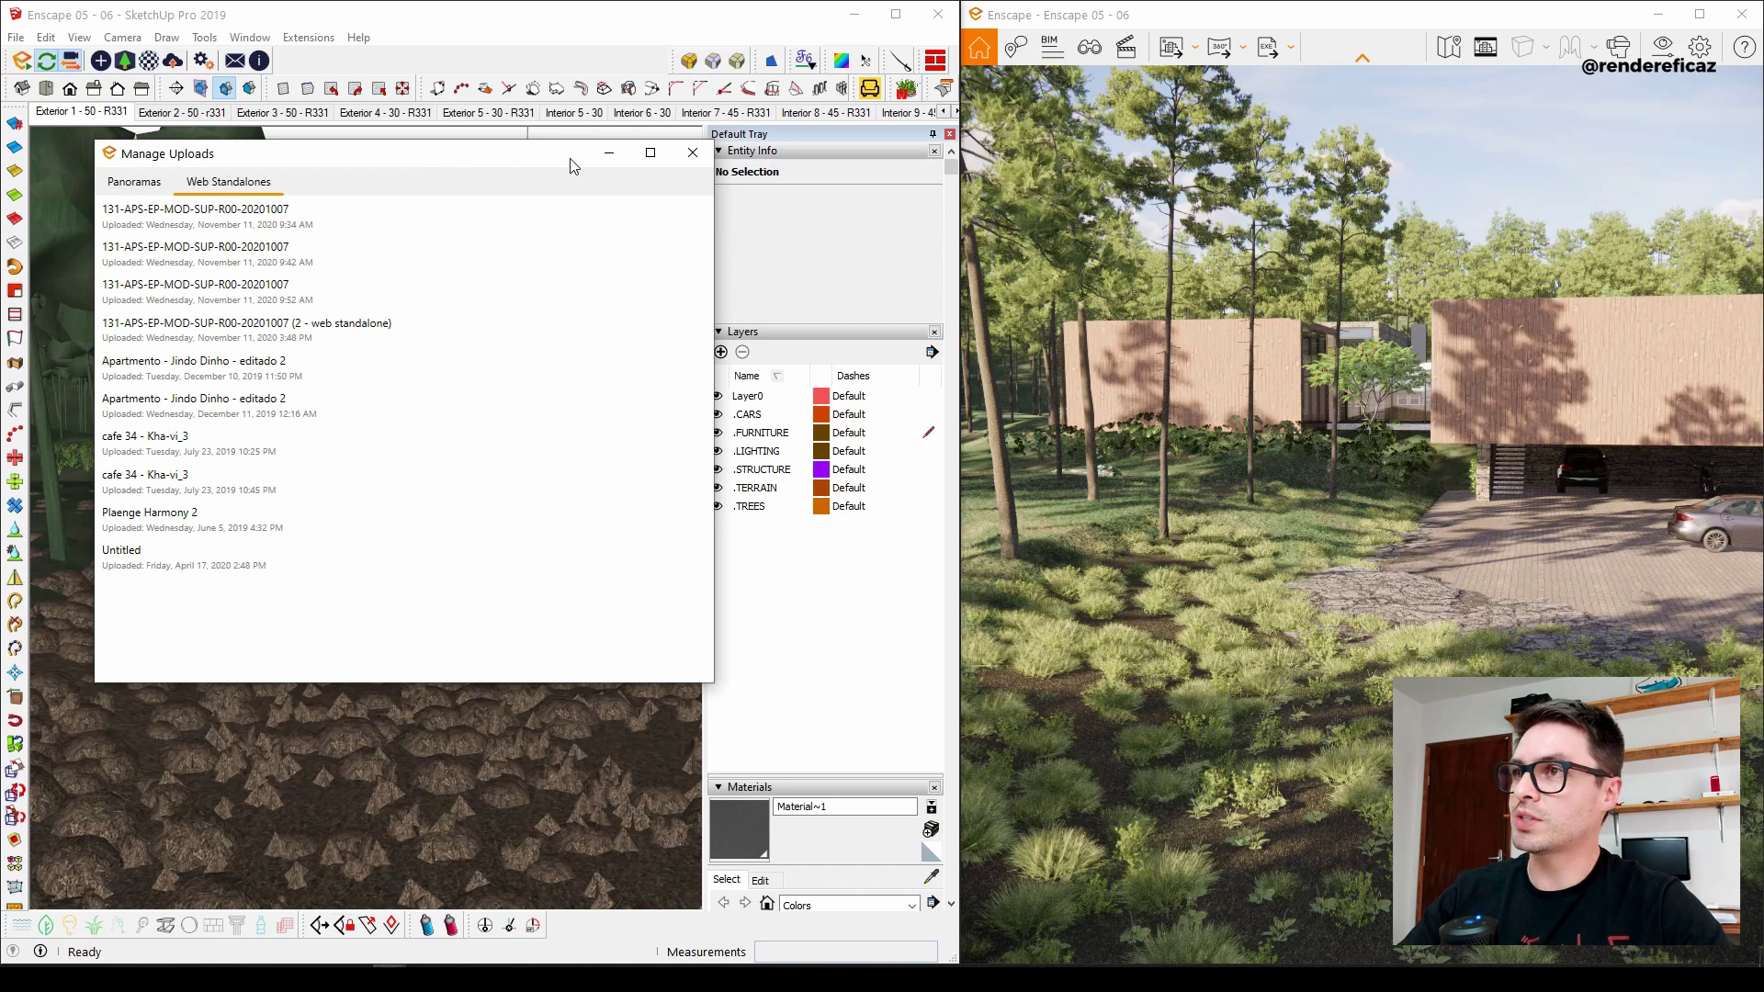
pyautogui.click(693, 153)
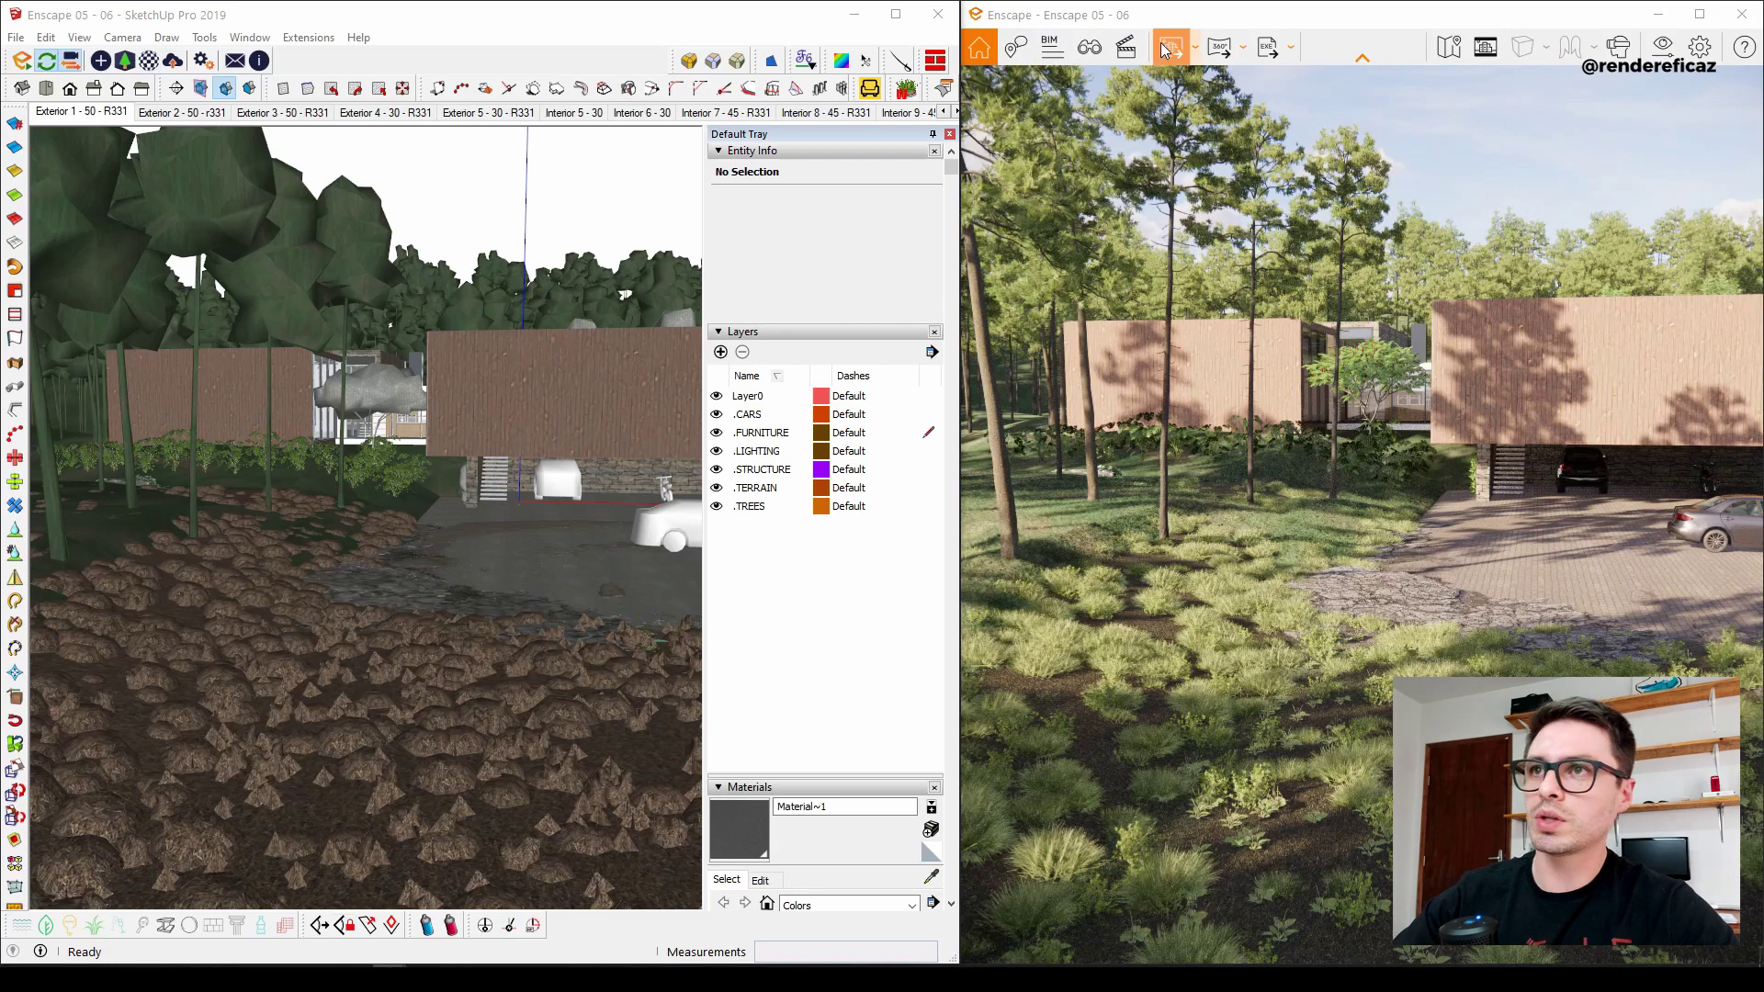
# Look at the Collaborative Annotation tool in the render window and return to the home mode.
pyautogui.click(1015, 46)
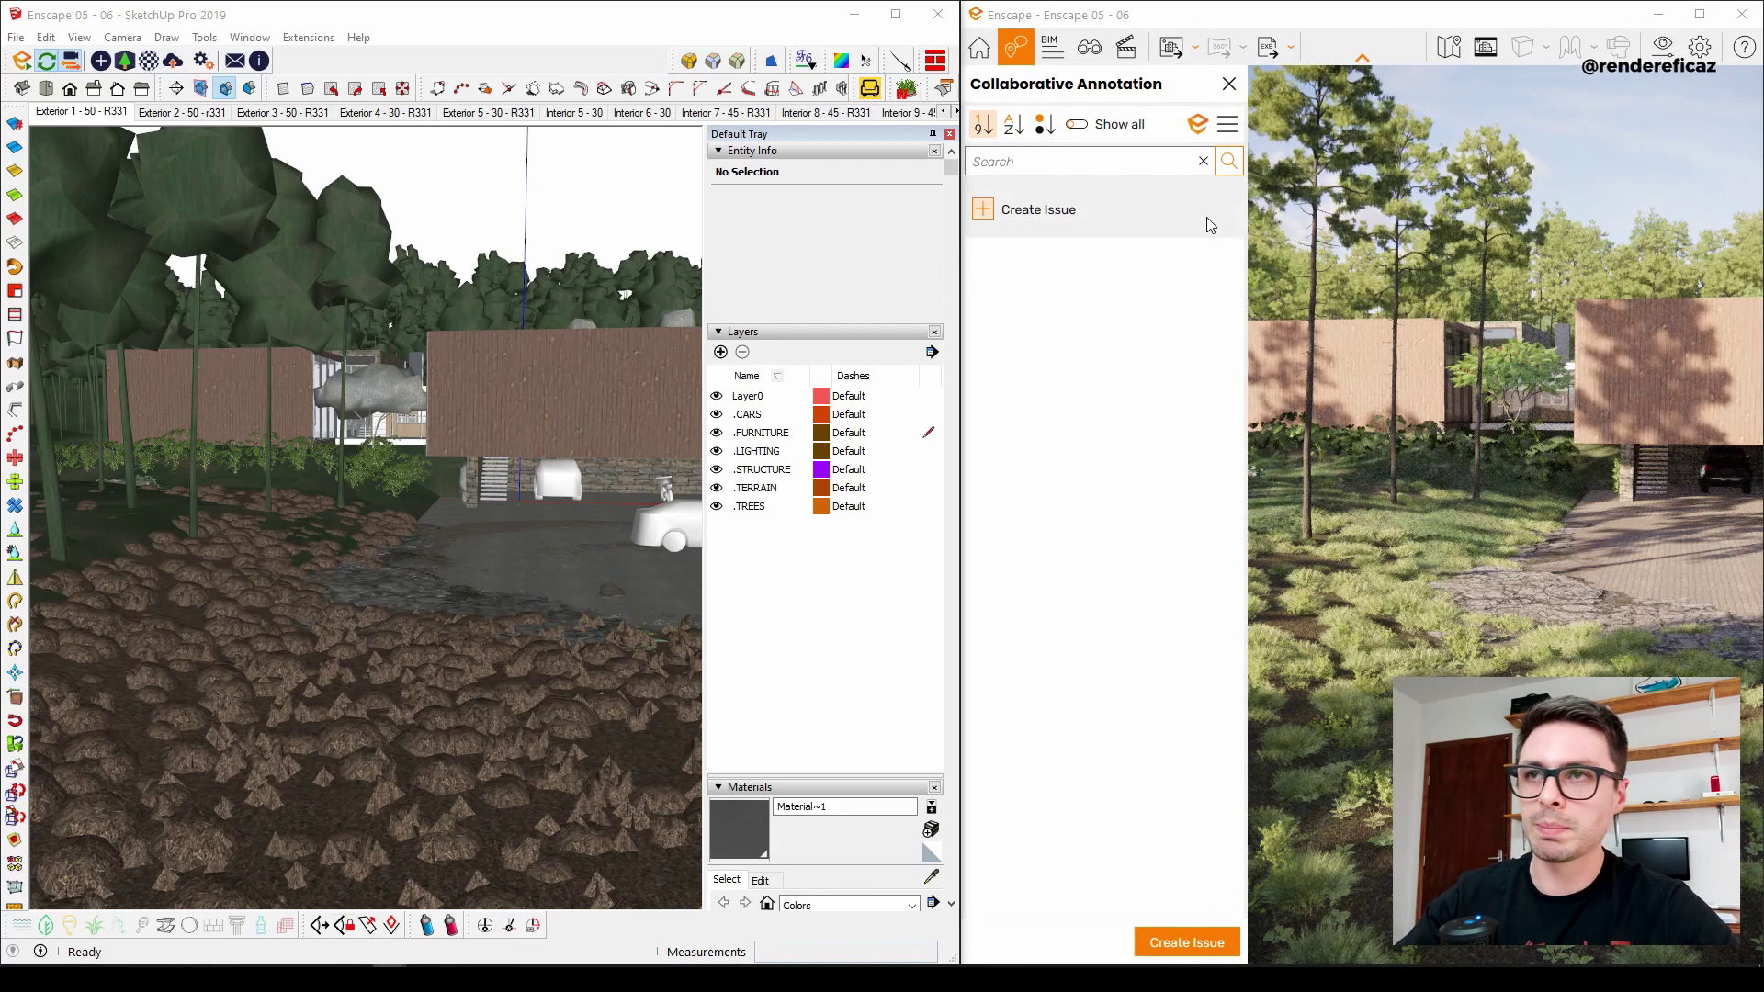
pyautogui.click(980, 48)
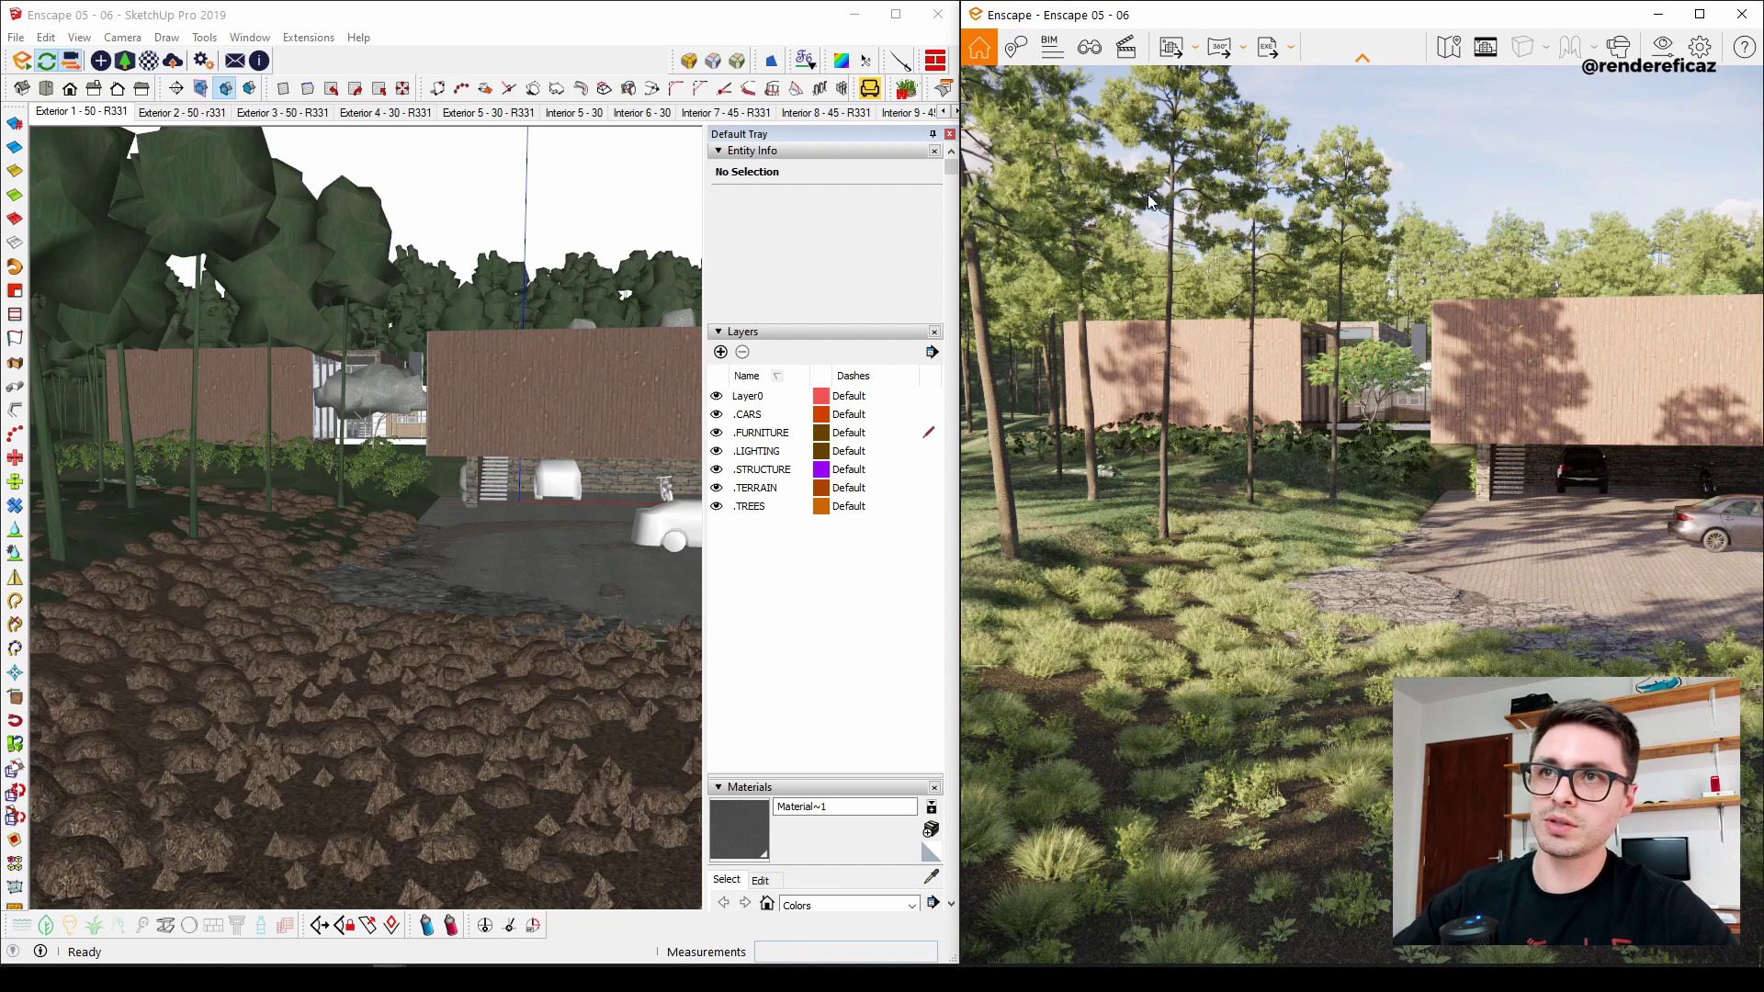
# Maximize the render window and fly the camera closer to the house front with the toolbar collapsed, restoring the toolbar at the end.
pyautogui.click(1363, 60)
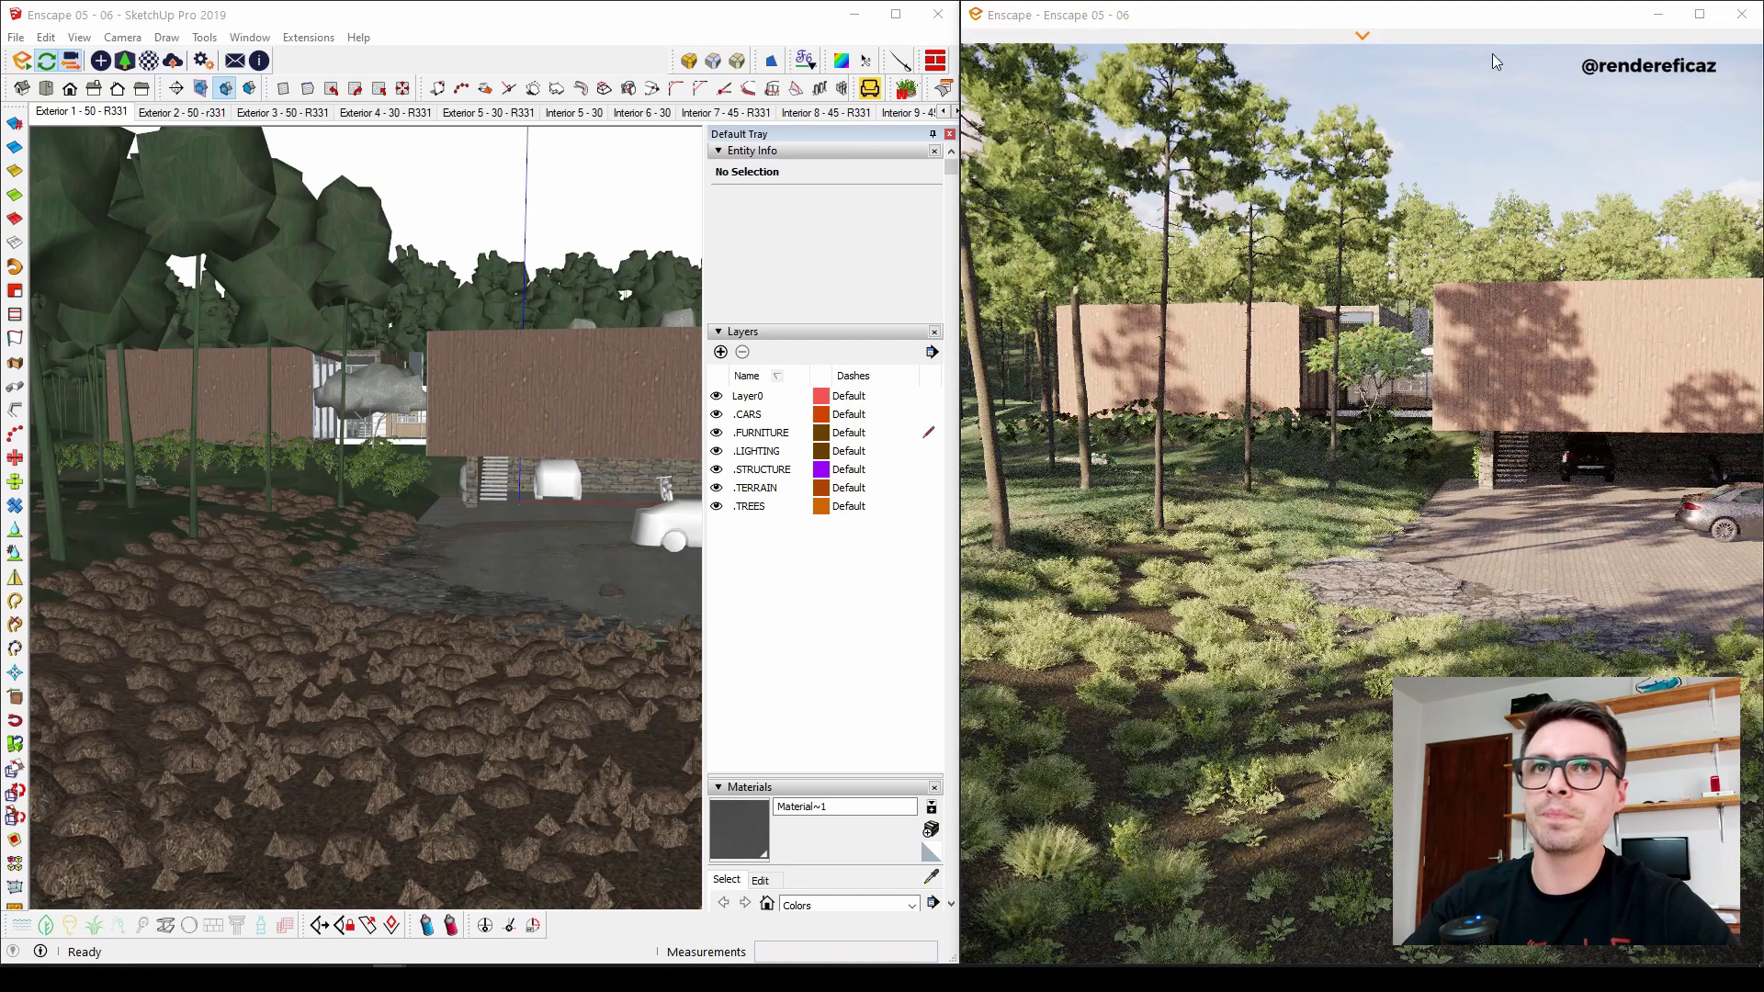
pyautogui.click(1700, 15)
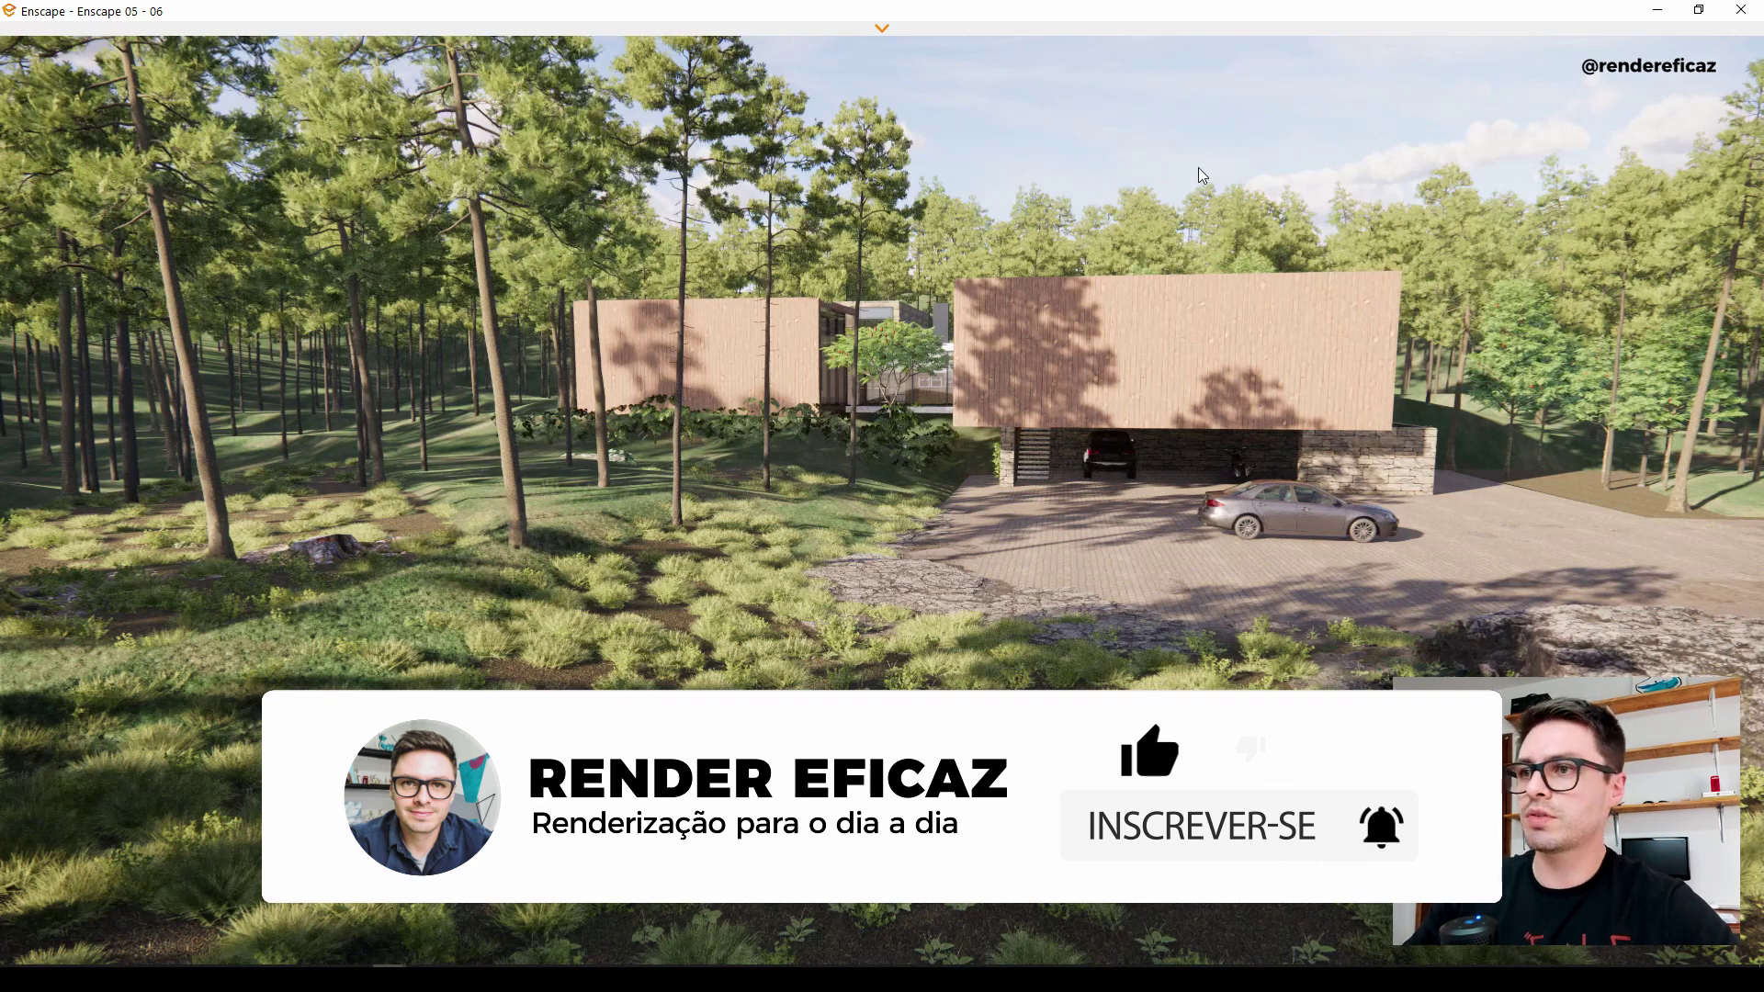
pyautogui.moveTo(1206, 168); pyautogui.dragTo(1354, 20)
pyautogui.press('w')
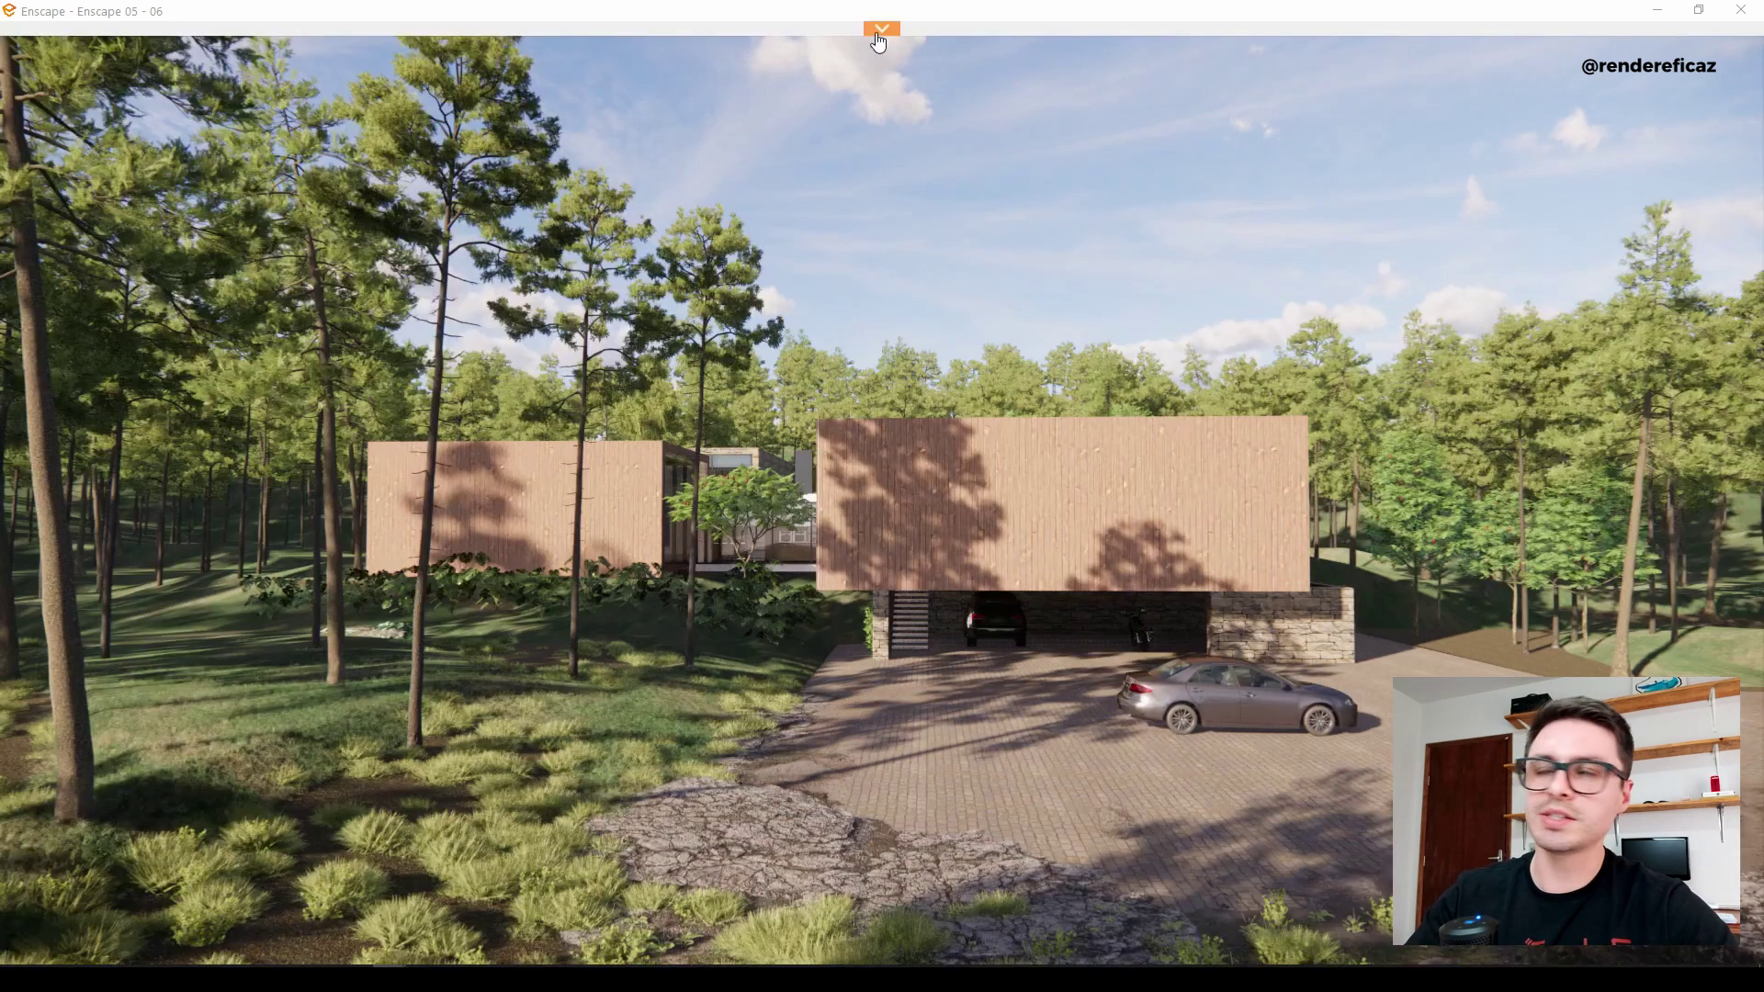
pyautogui.click(880, 30)
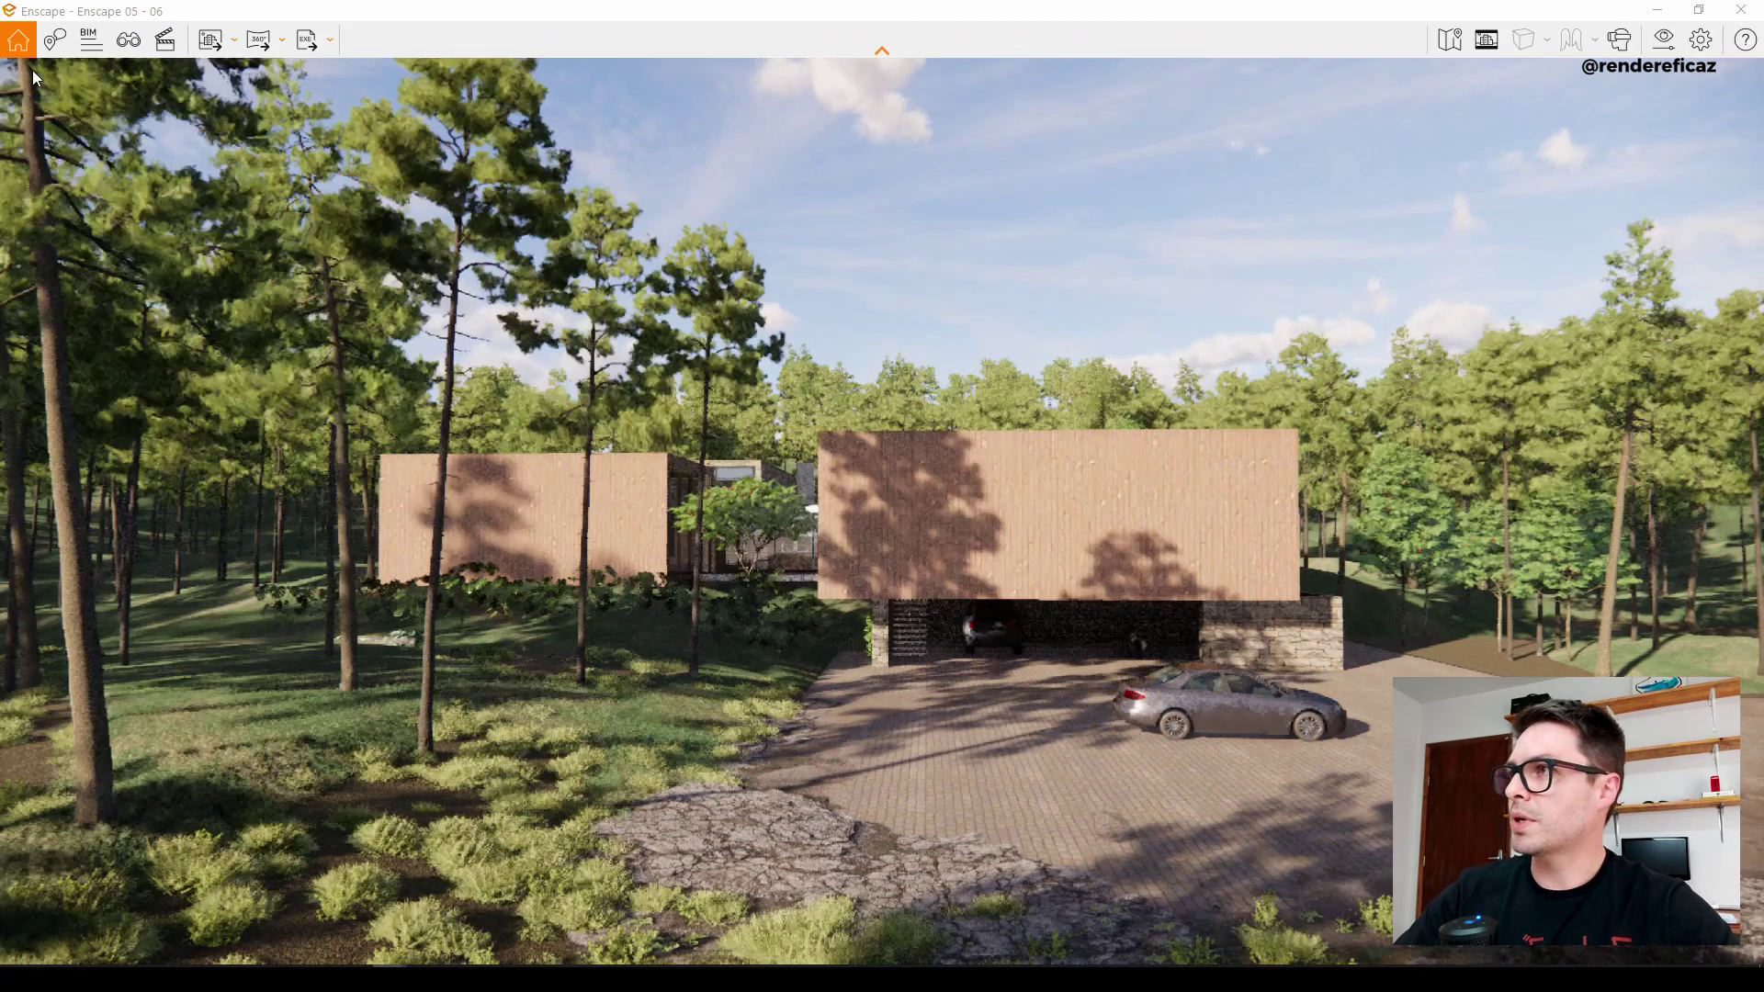
# Review the Collaborative Annotation and BIM Information tools in the maximized render window and leave them.
pyautogui.click(54, 40)
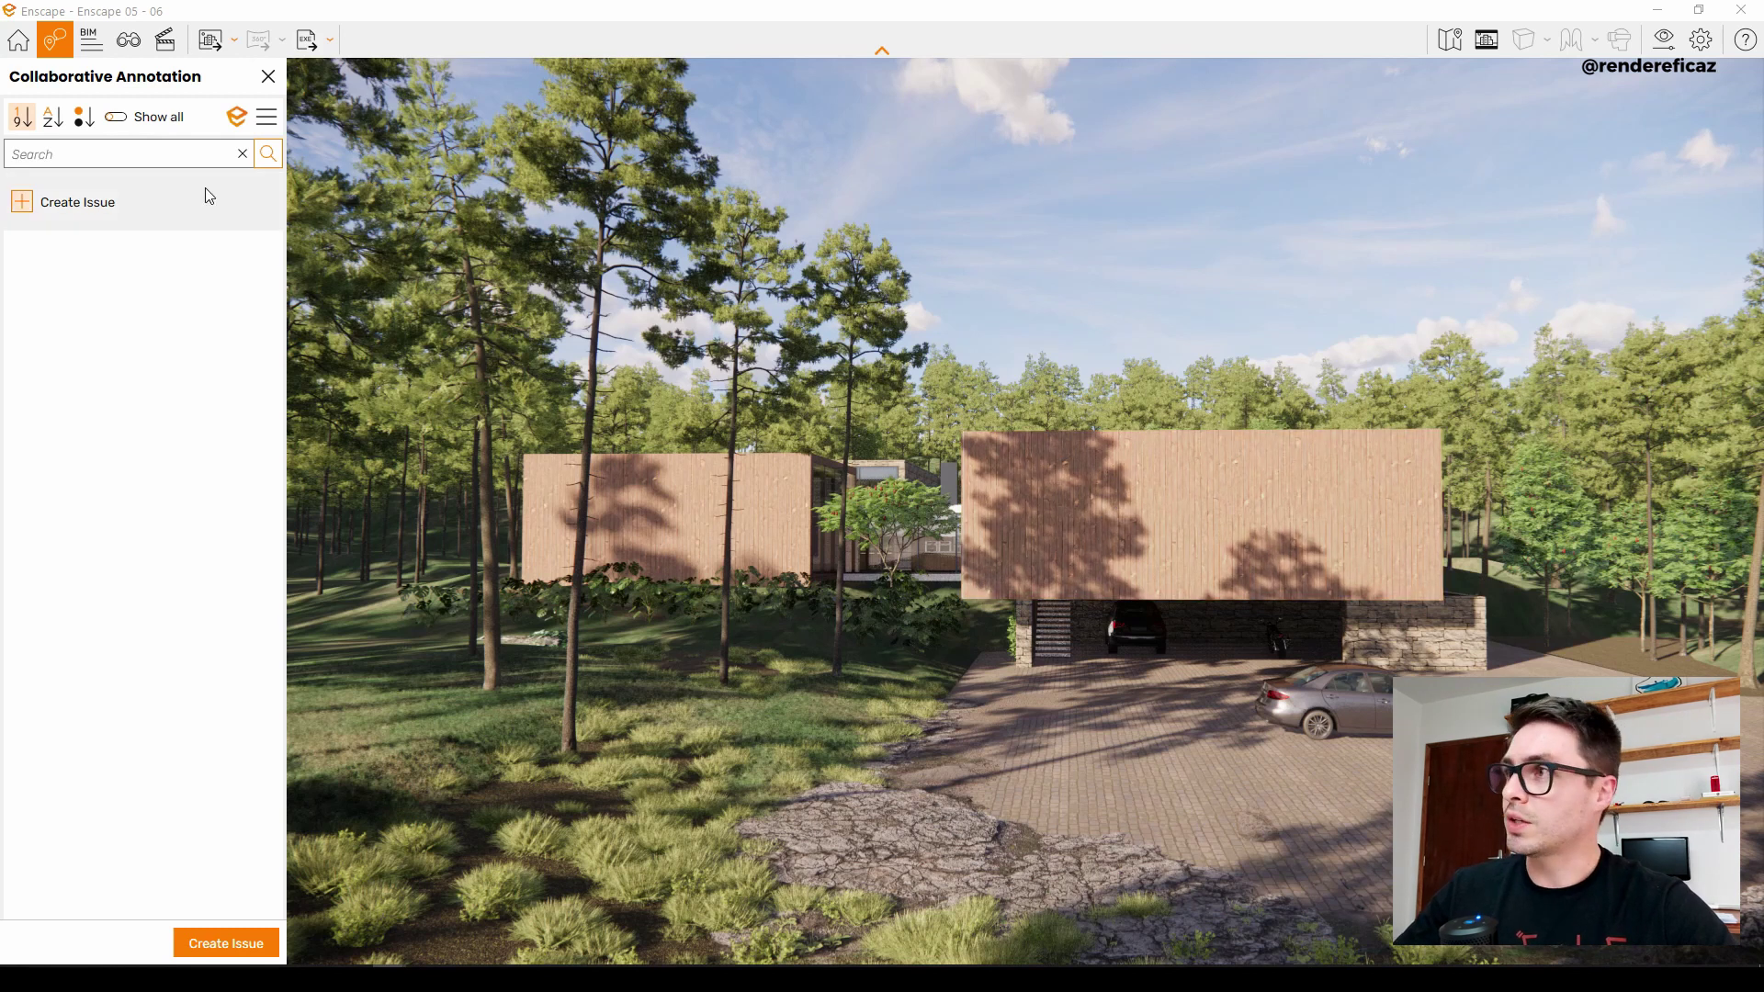
pyautogui.click(90, 41)
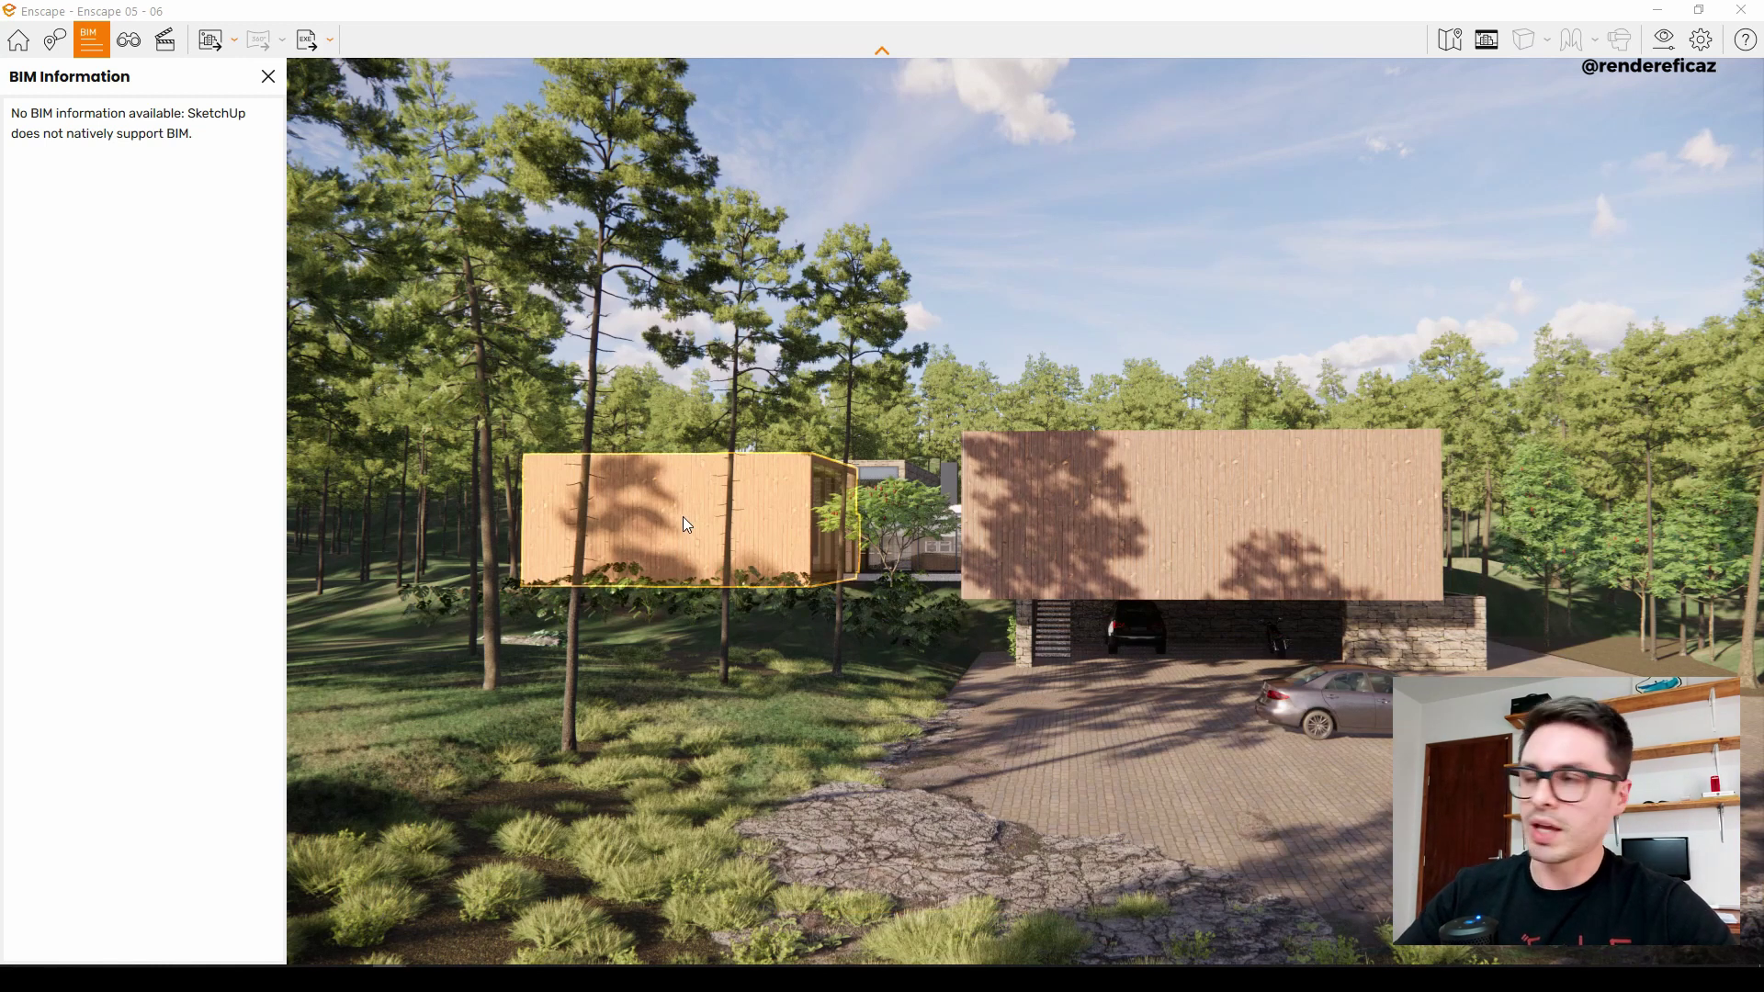
pyautogui.click(265, 78)
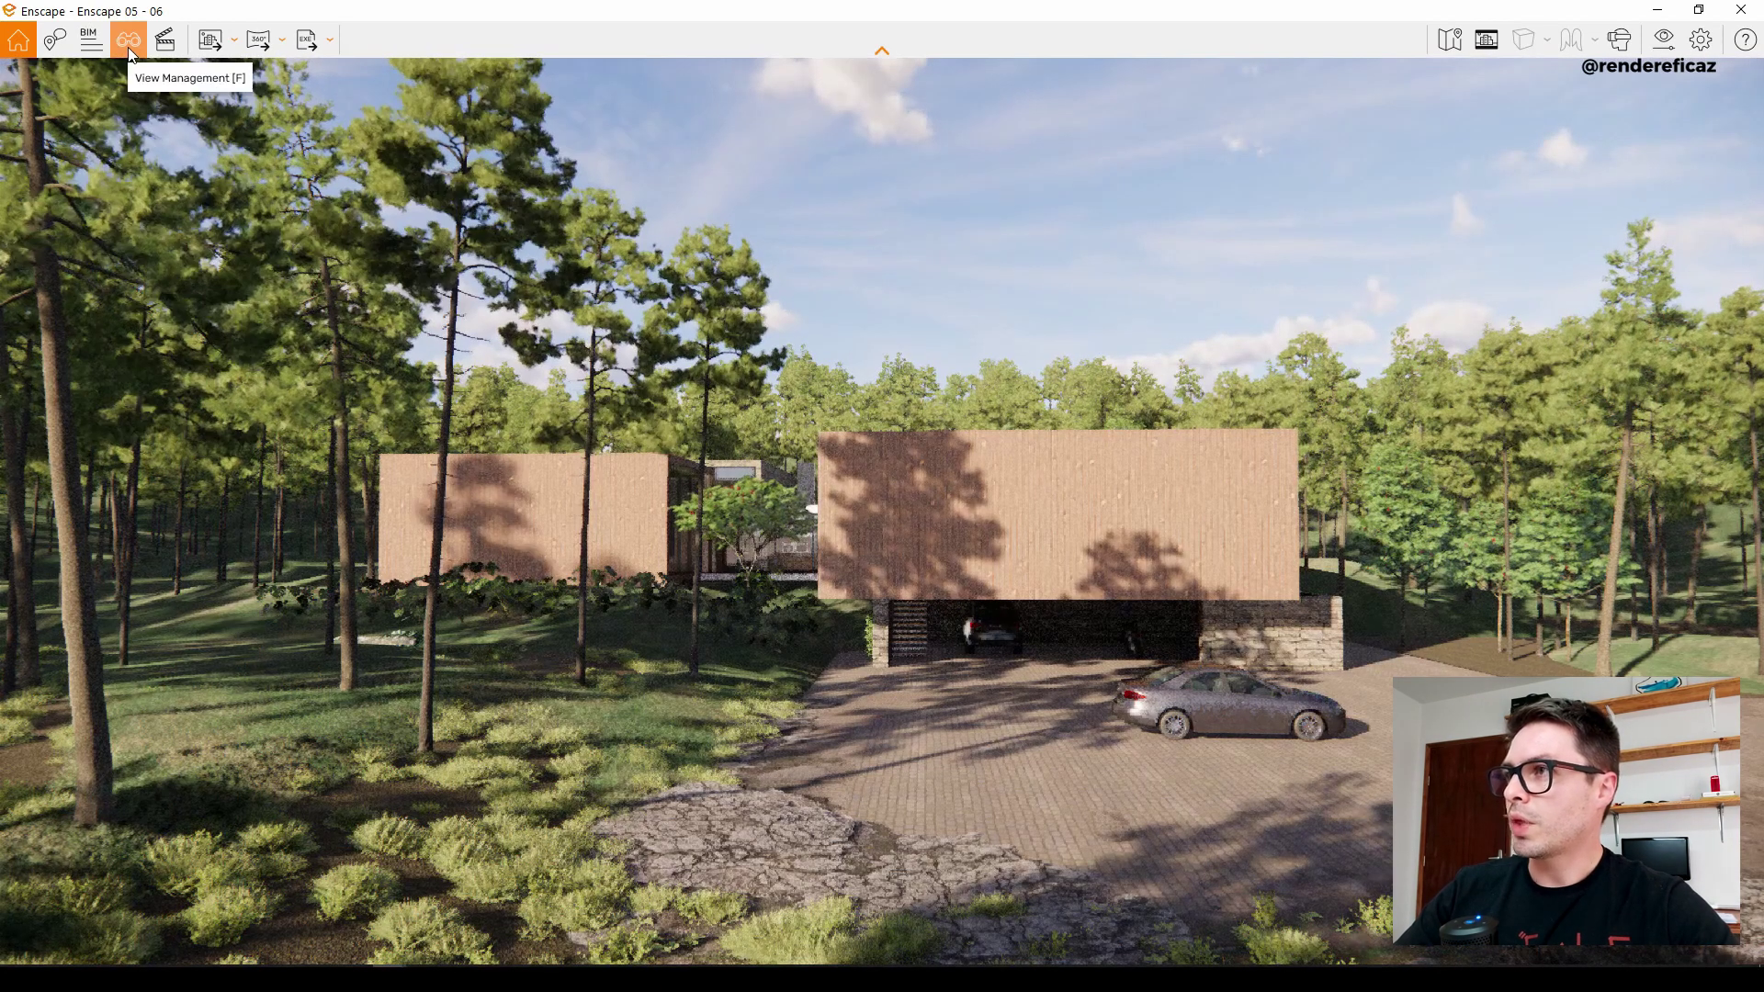
# Look through the project's saved exterior and interior views in View Management.
pyautogui.click(128, 39)
pyautogui.click(184, 308)
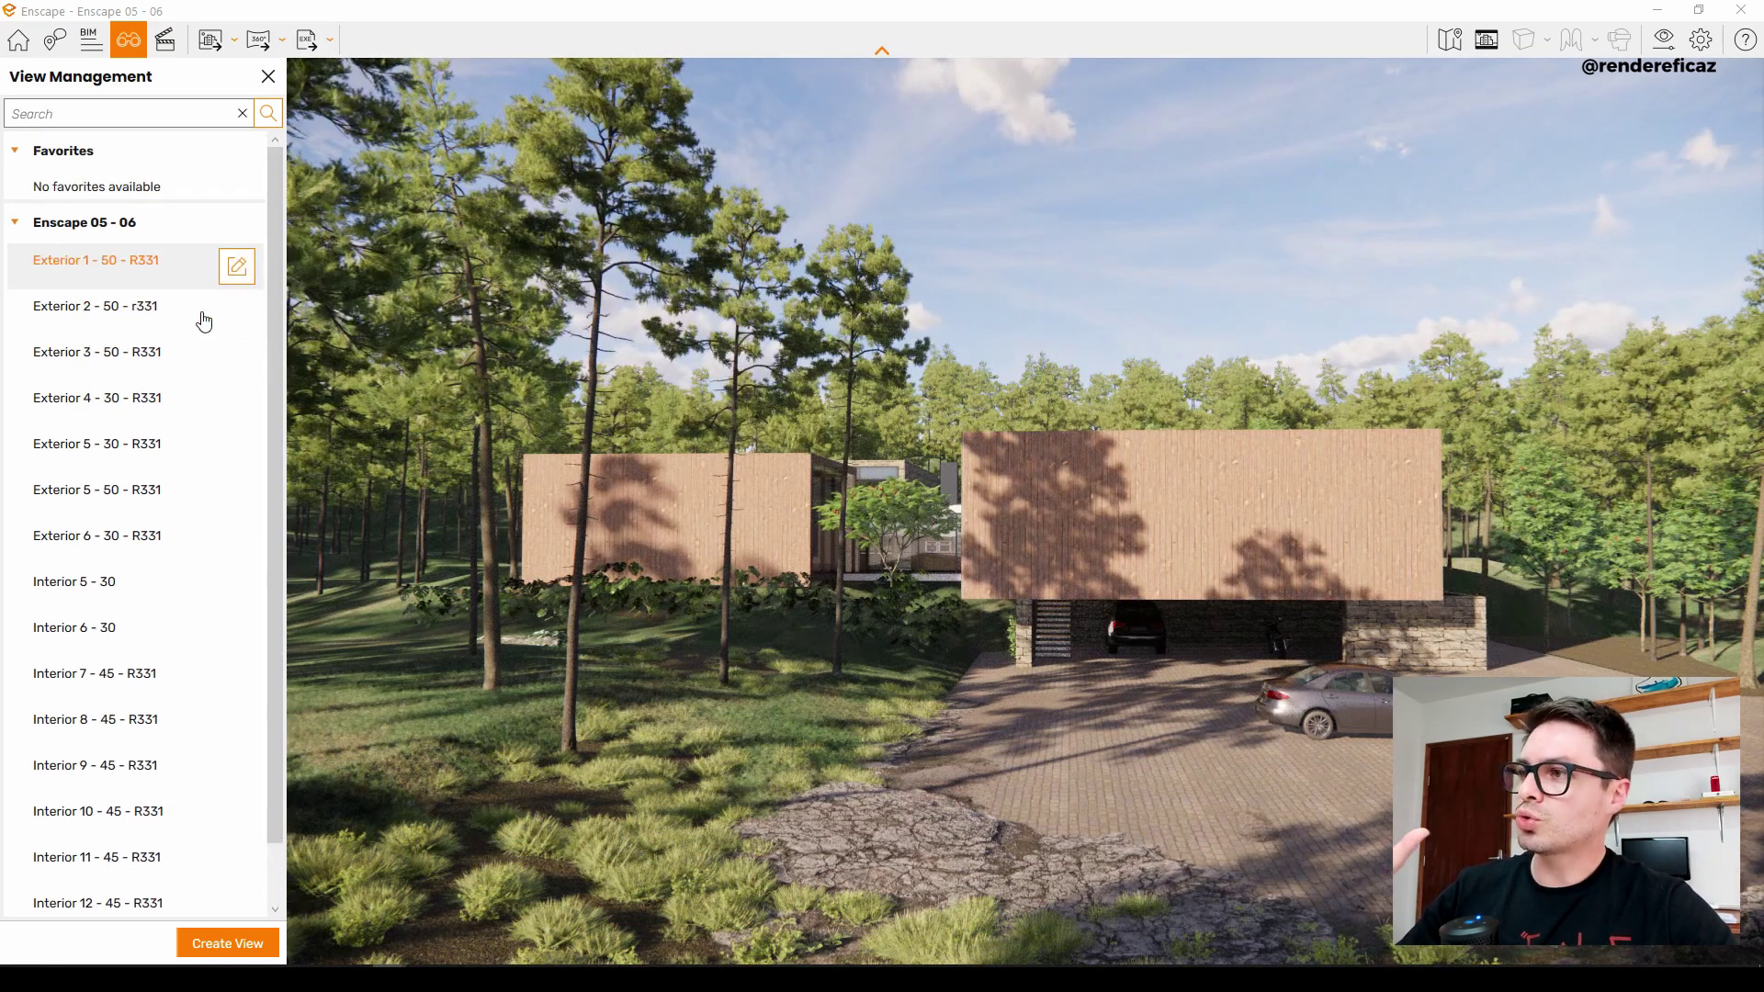
pyautogui.scroll(-1, 150, 580)
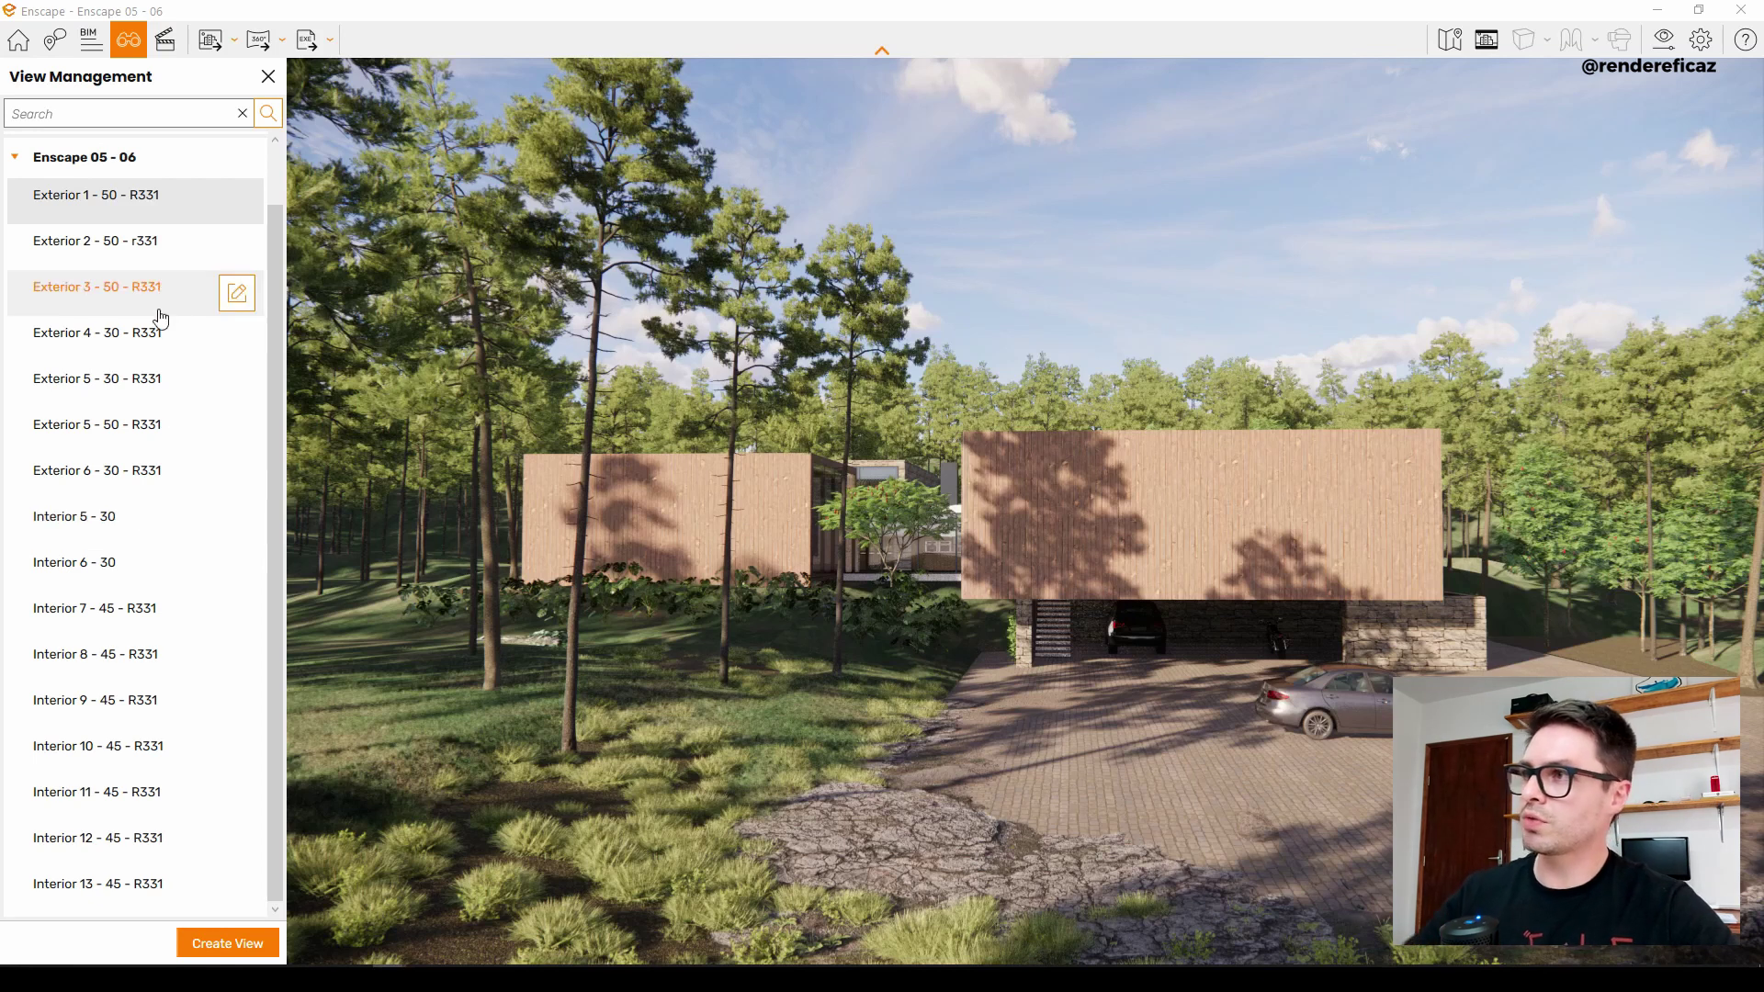
pyautogui.scroll(2, 147, 340)
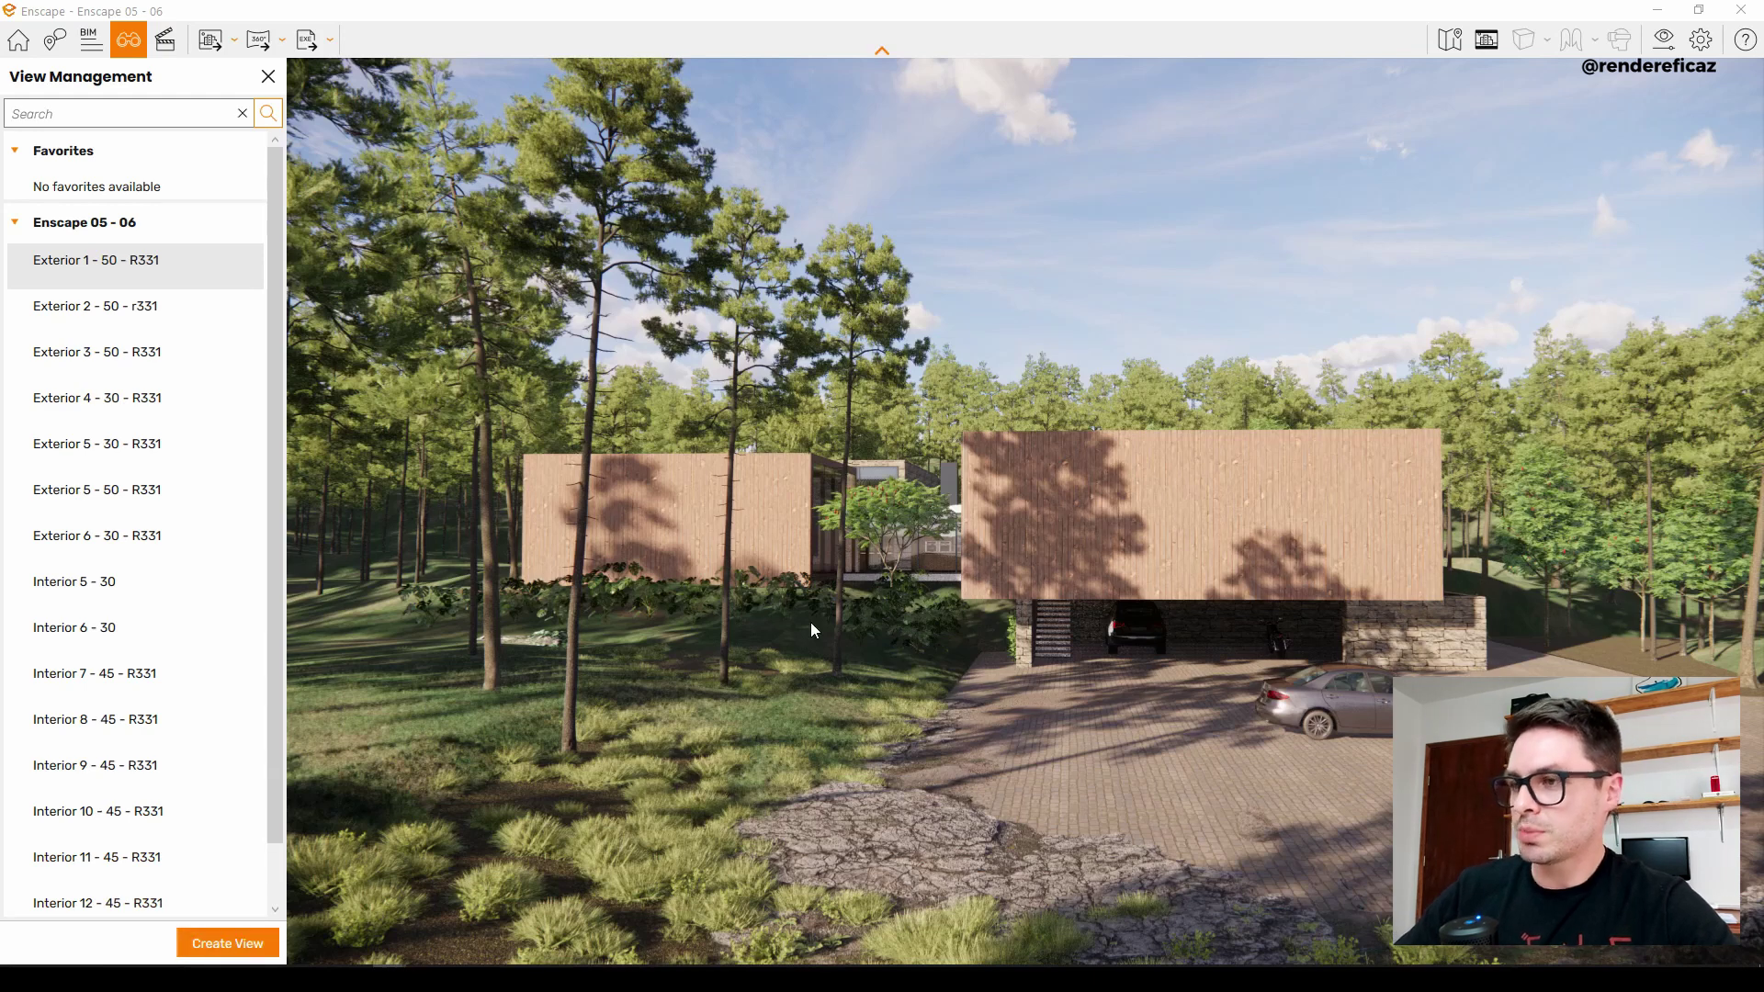
# Fly the camera sideways among the pines facing the house front and scan the saved views in View Management.
pyautogui.press('a')
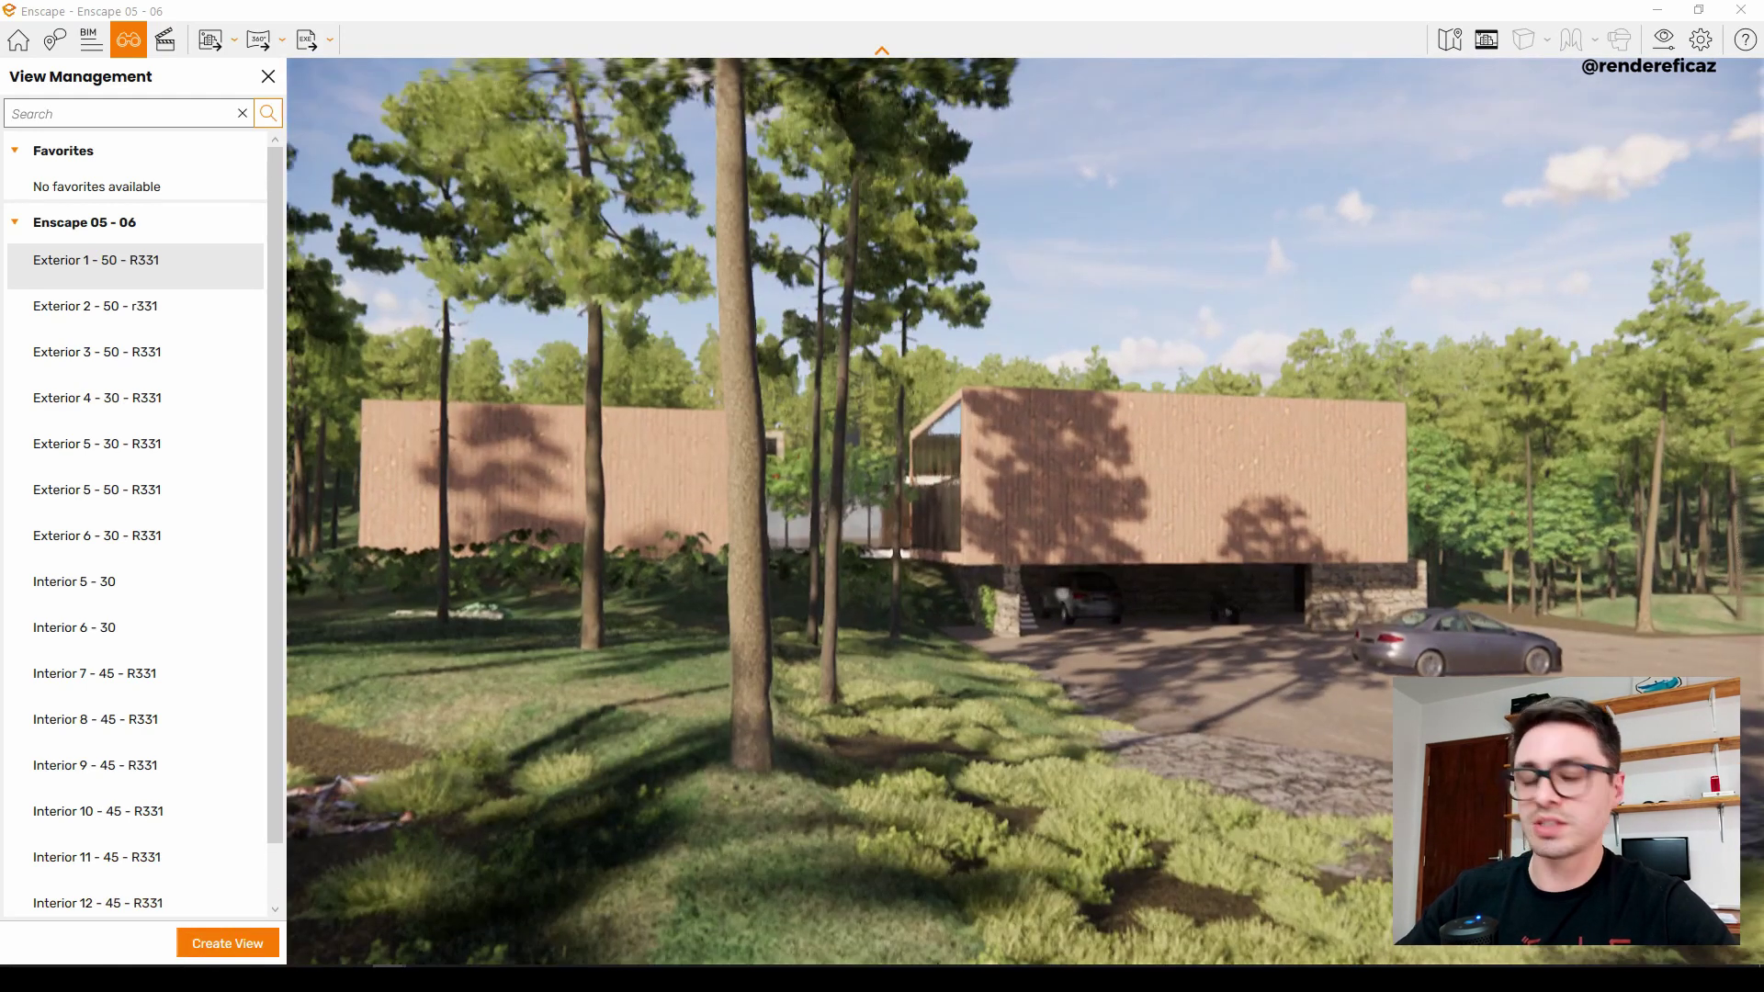
pyautogui.moveTo(813, 621); pyautogui.dragTo(814, 622)
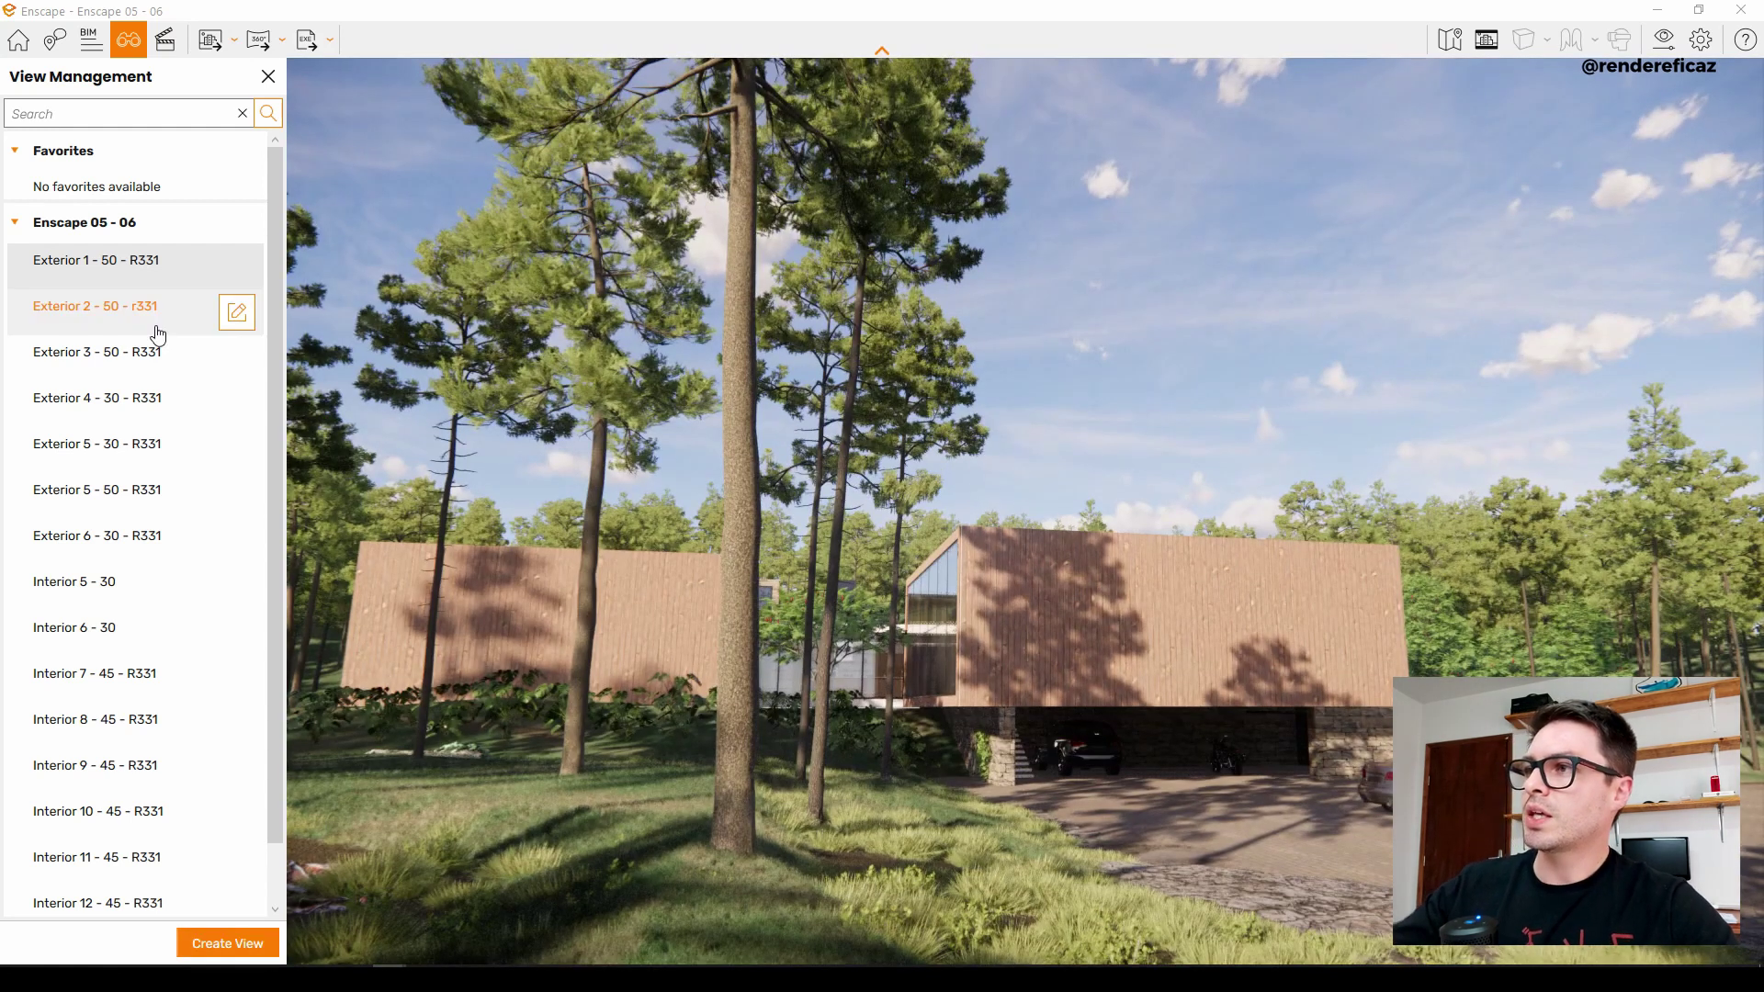
pyautogui.scroll(-2, 157, 559)
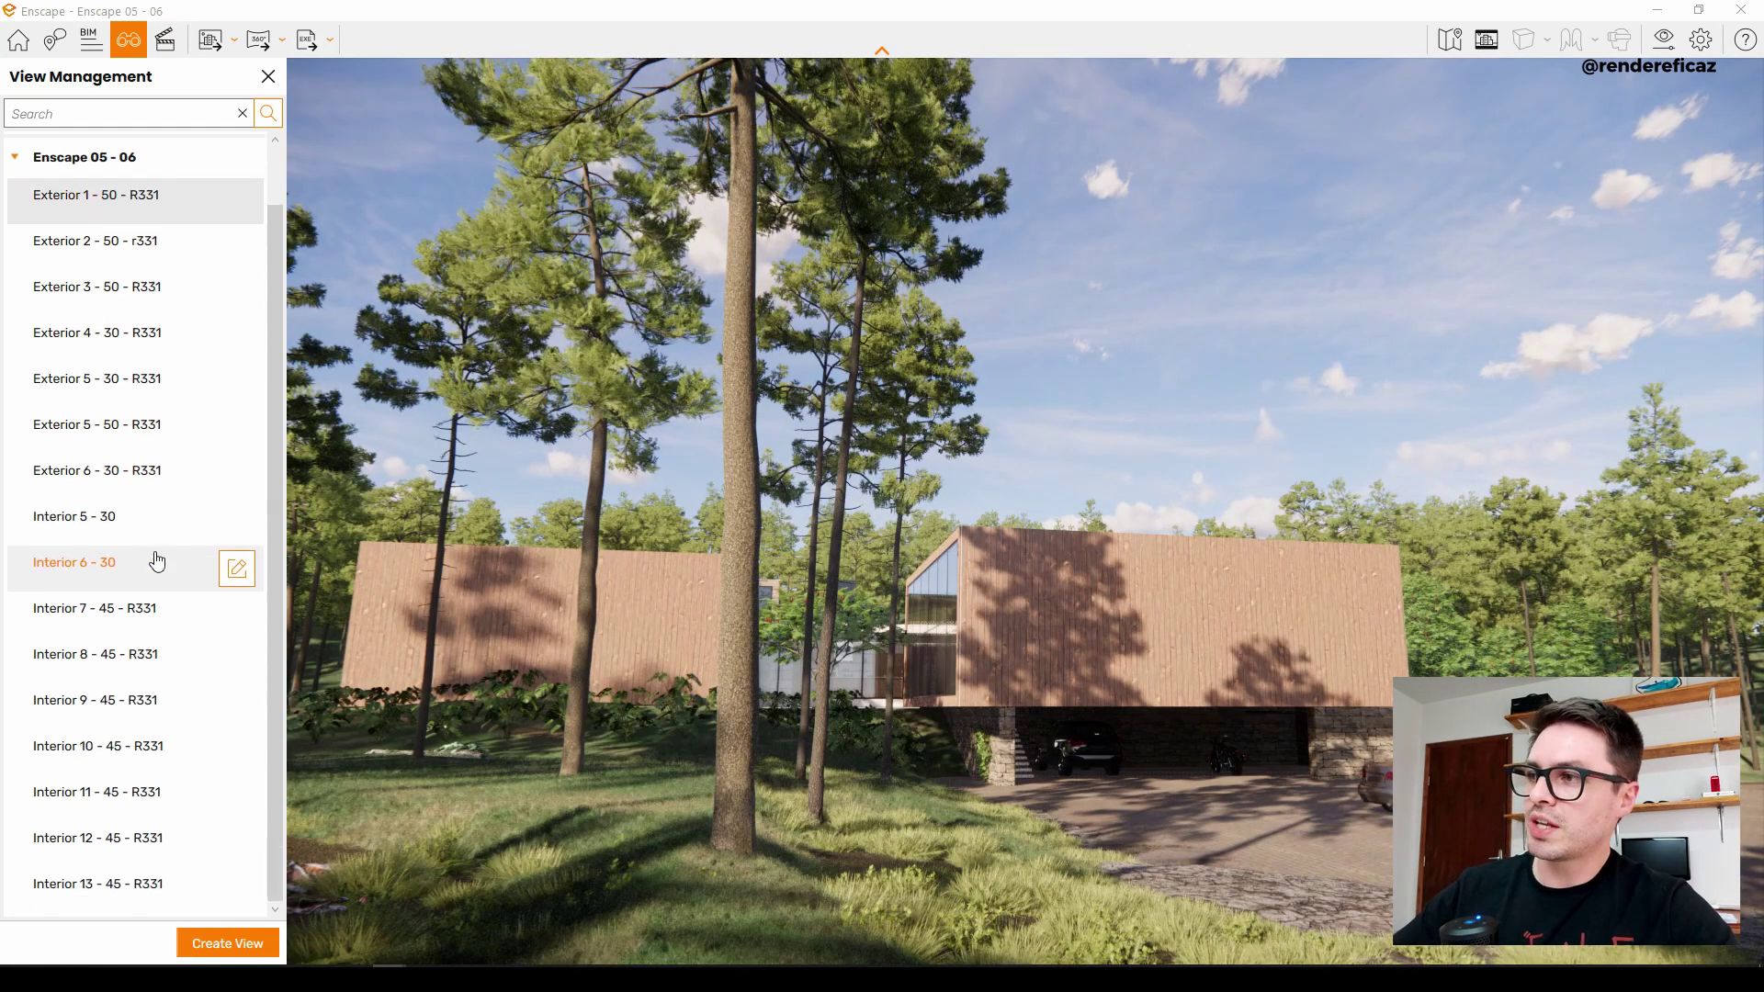
pyautogui.scroll(2, 183, 496)
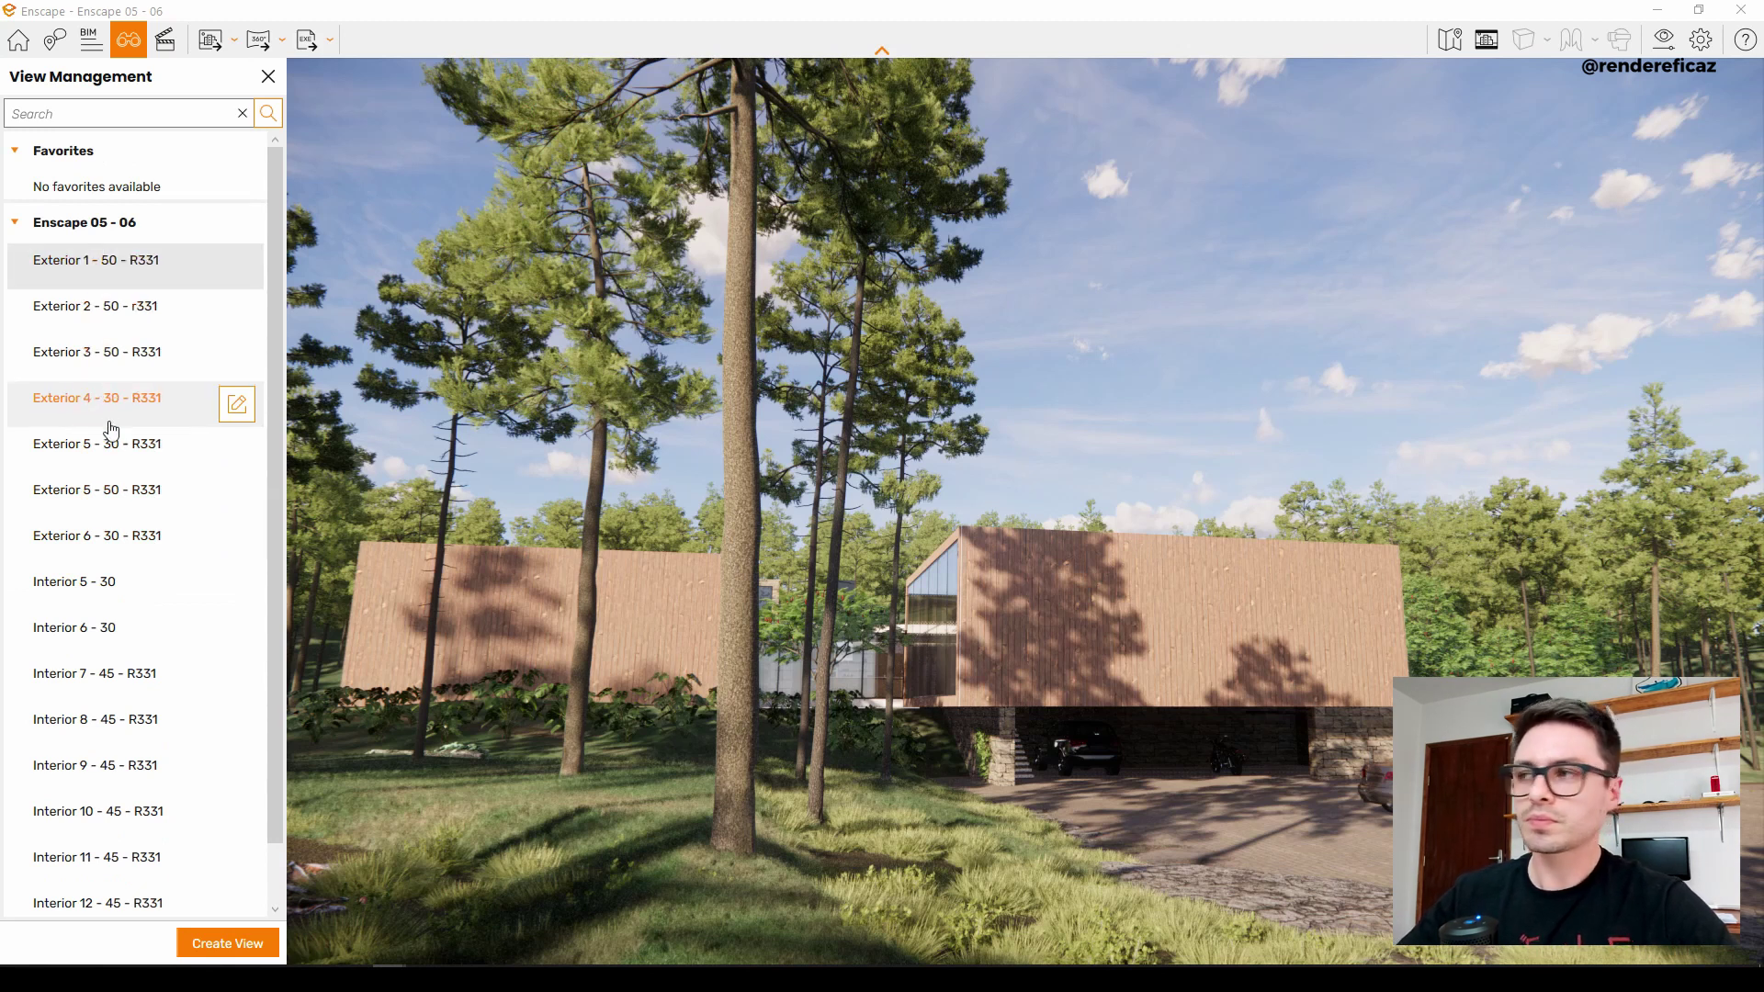
pyautogui.scroll(-2, 101, 386)
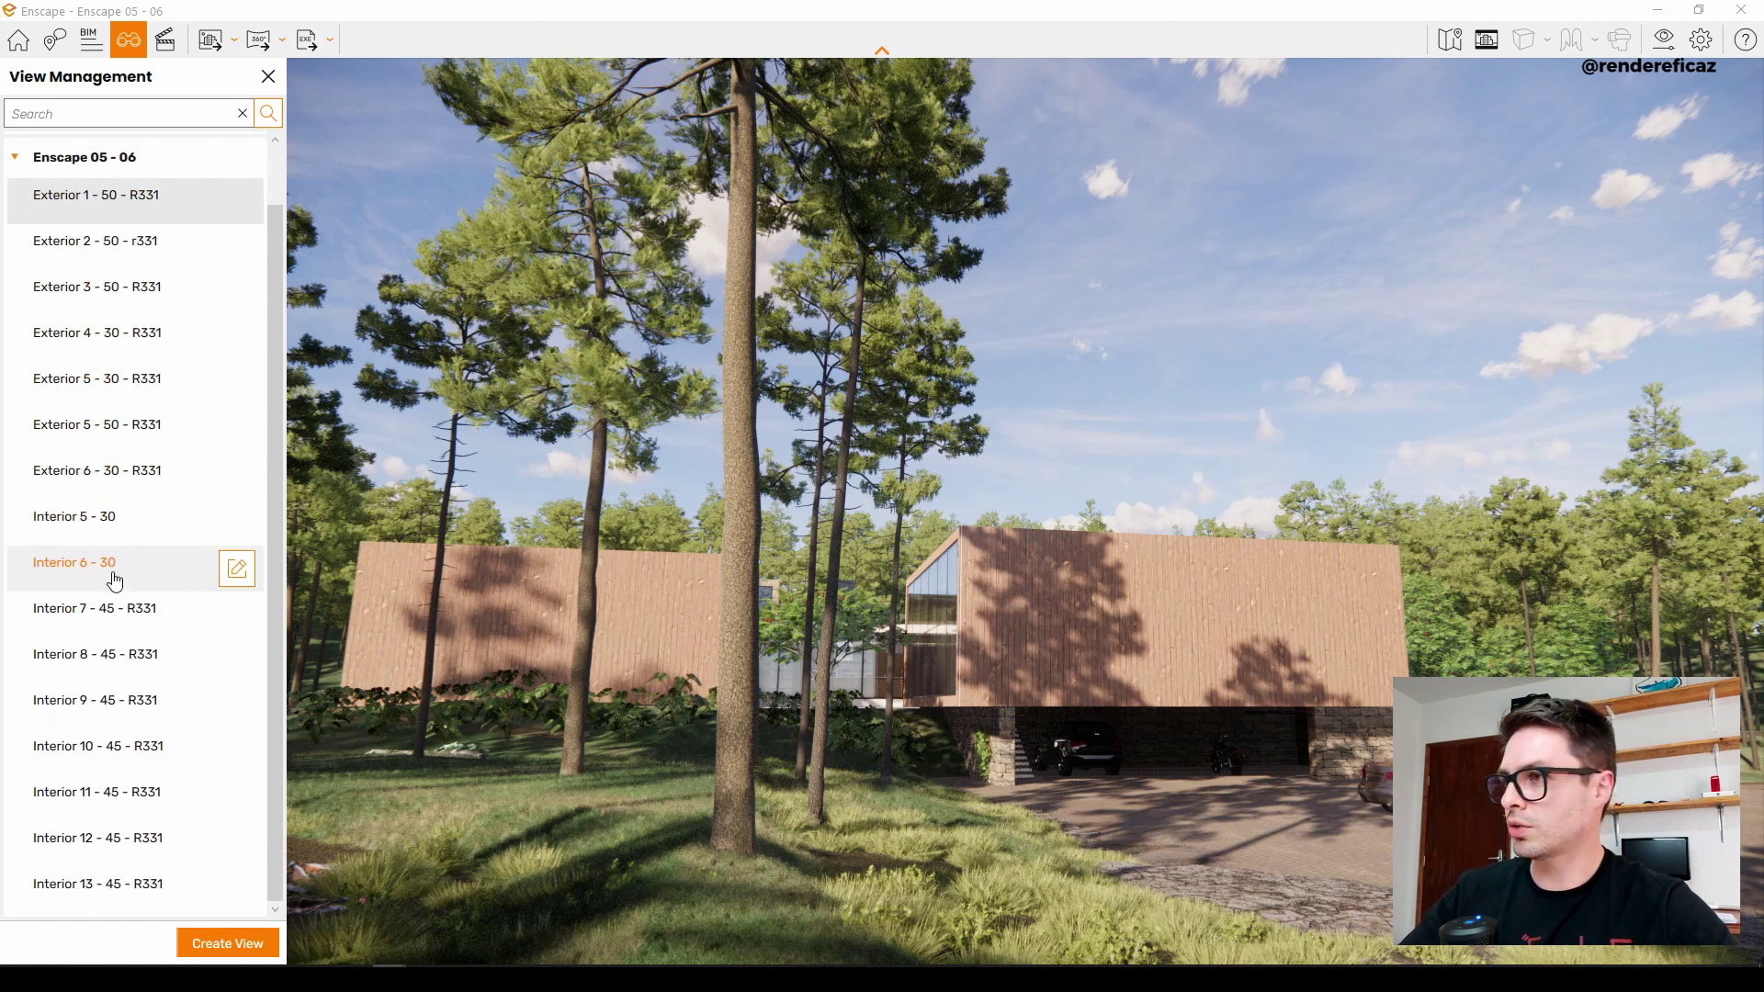
# Preview several of the project's saved exterior views, including Exterior 6 - 30, Exterior 3 - 50 and Exterior 2 - 50.
pyautogui.click(140, 474)
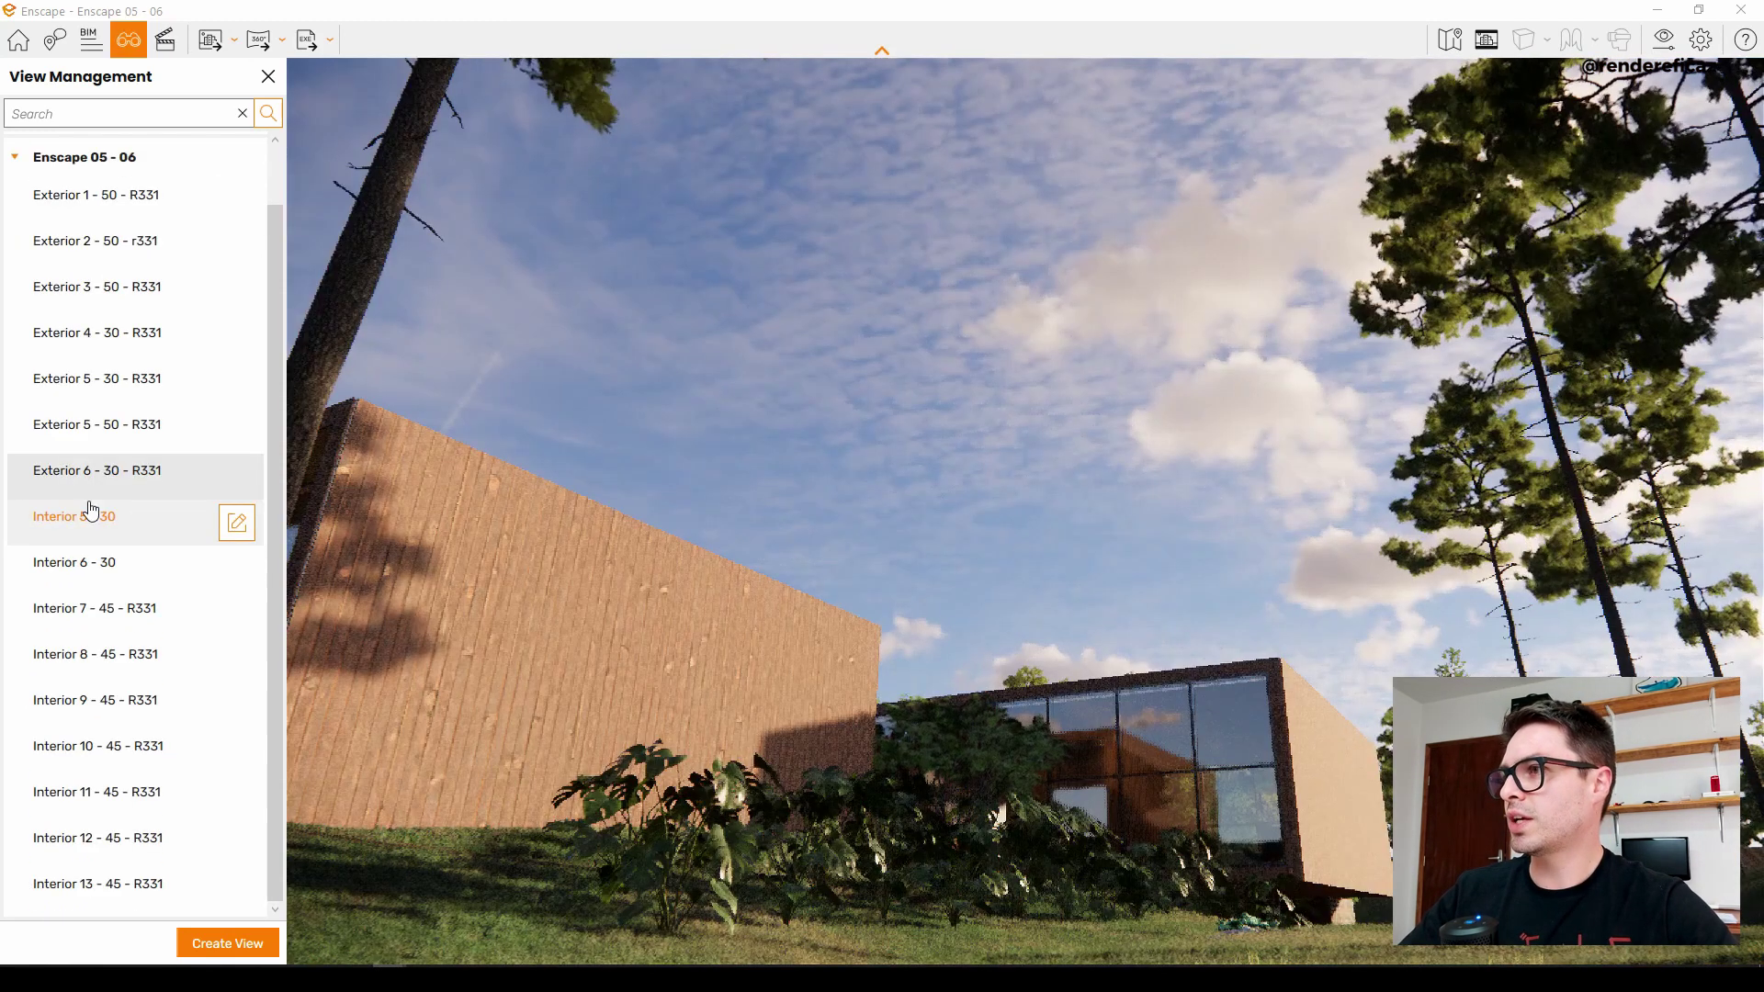
pyautogui.click(142, 334)
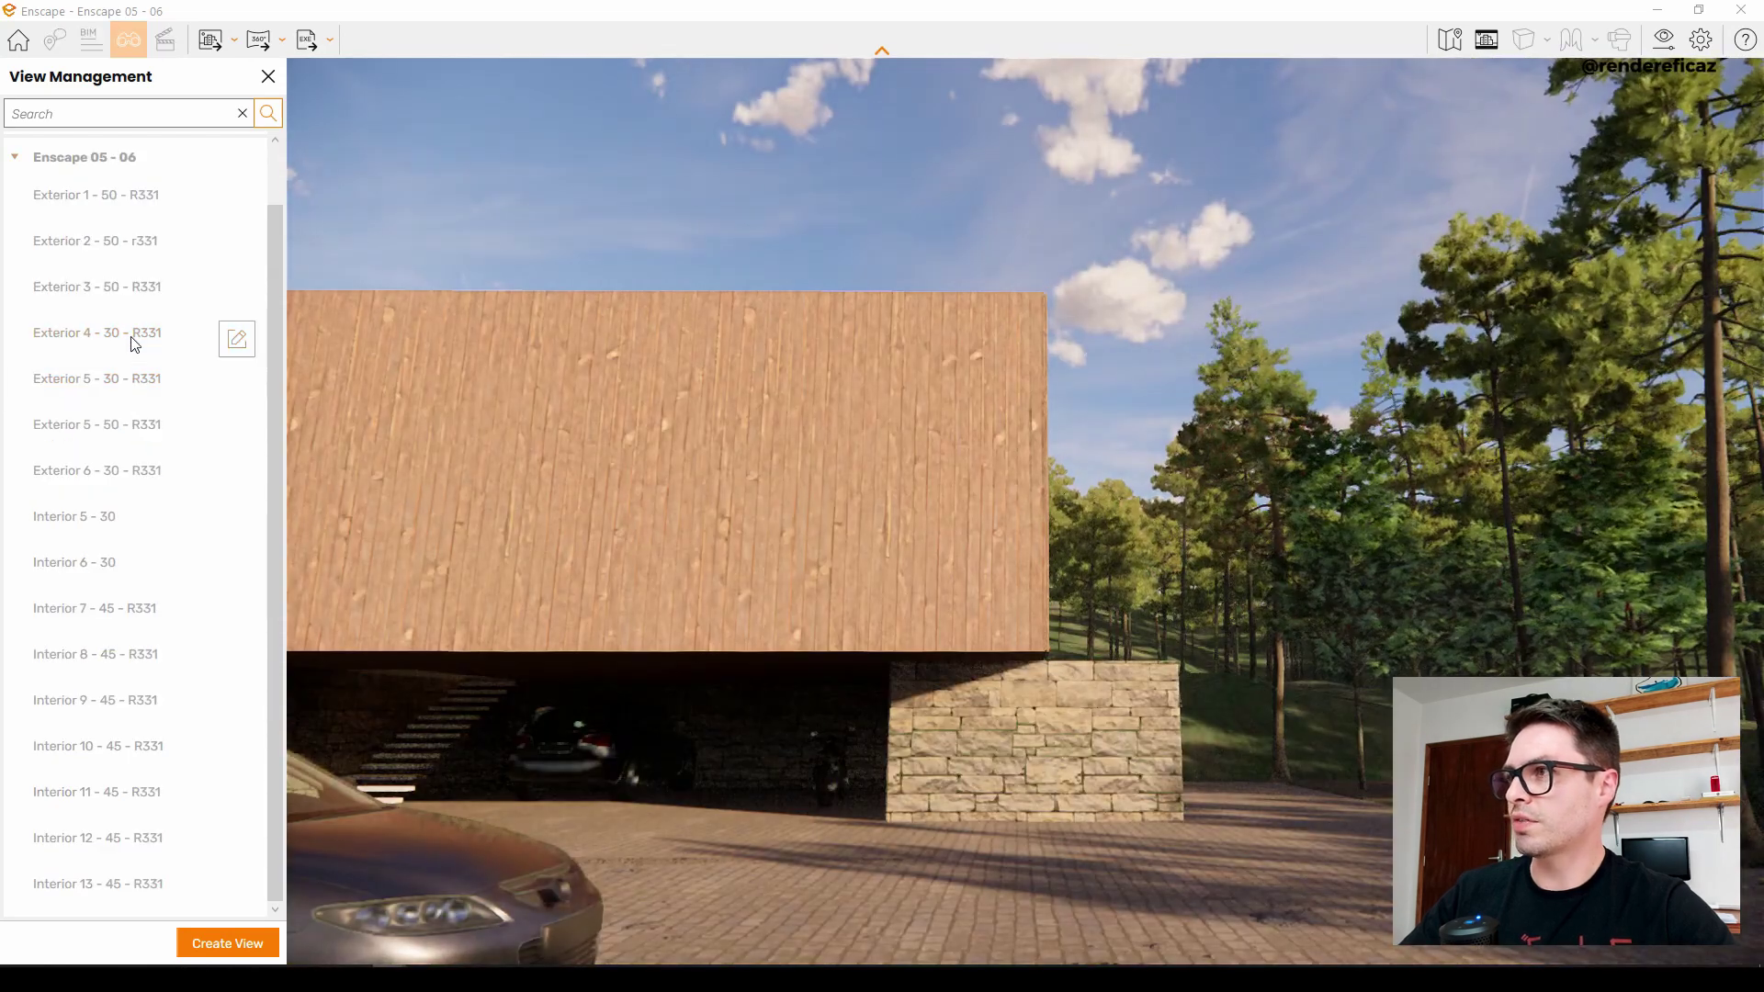
pyautogui.click(147, 289)
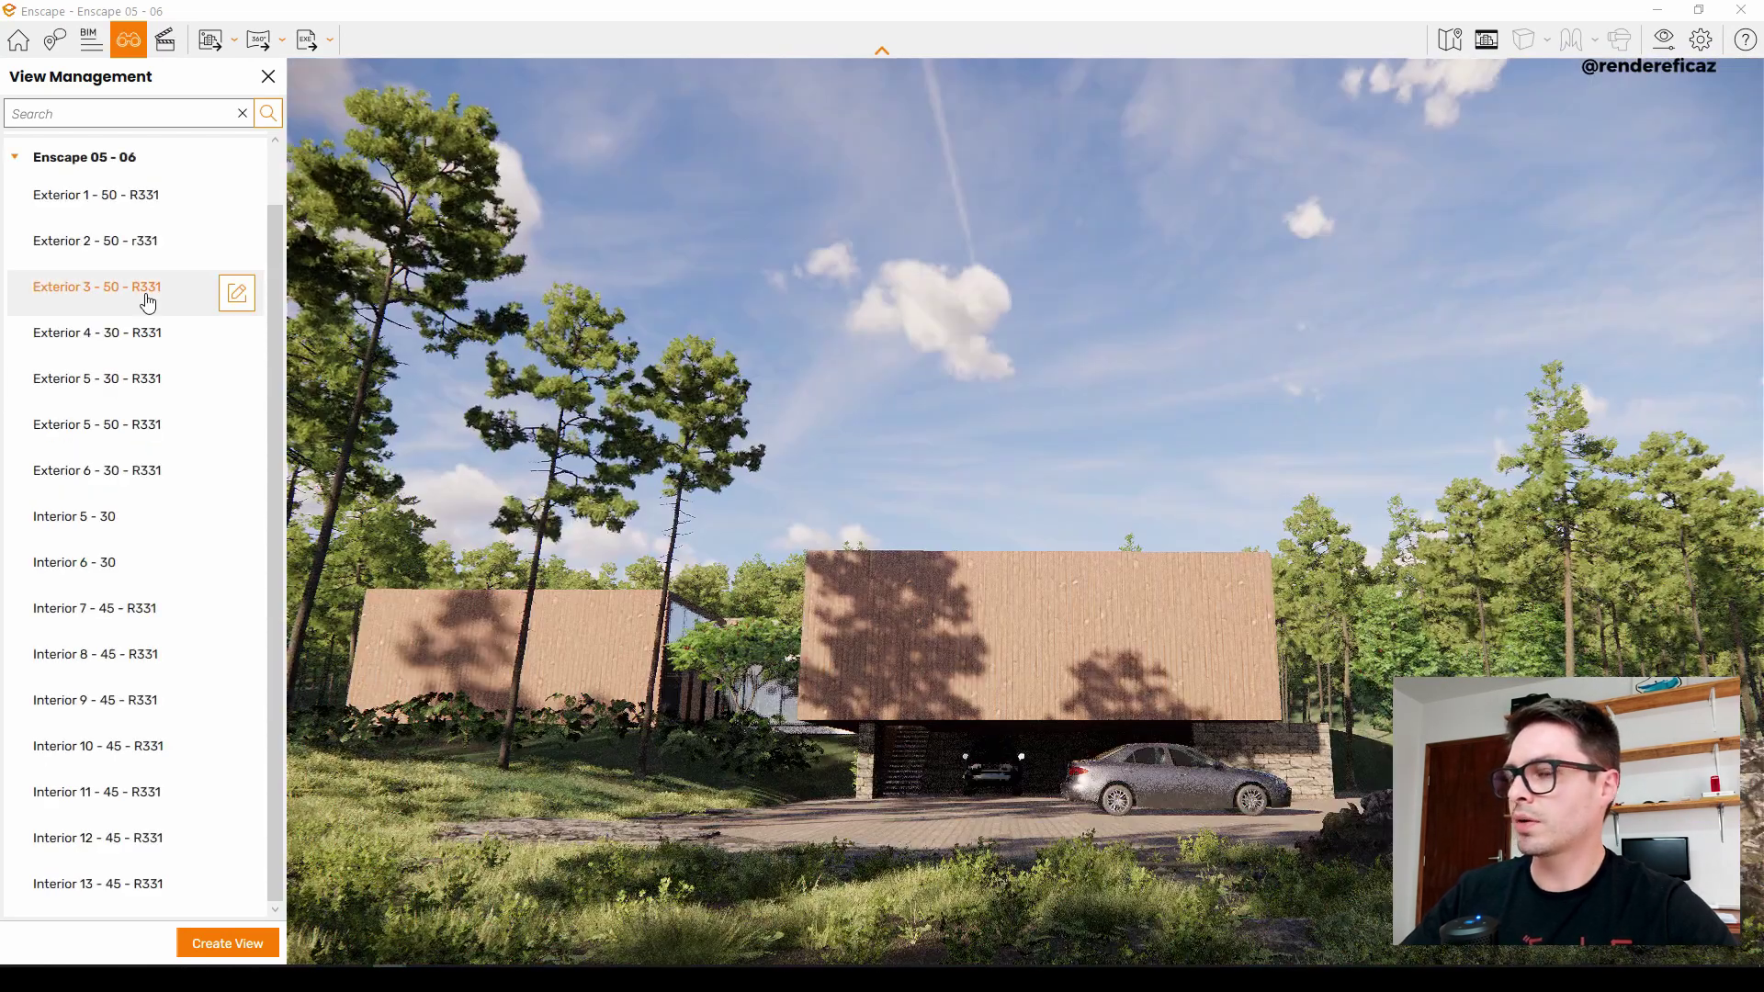
pyautogui.click(150, 241)
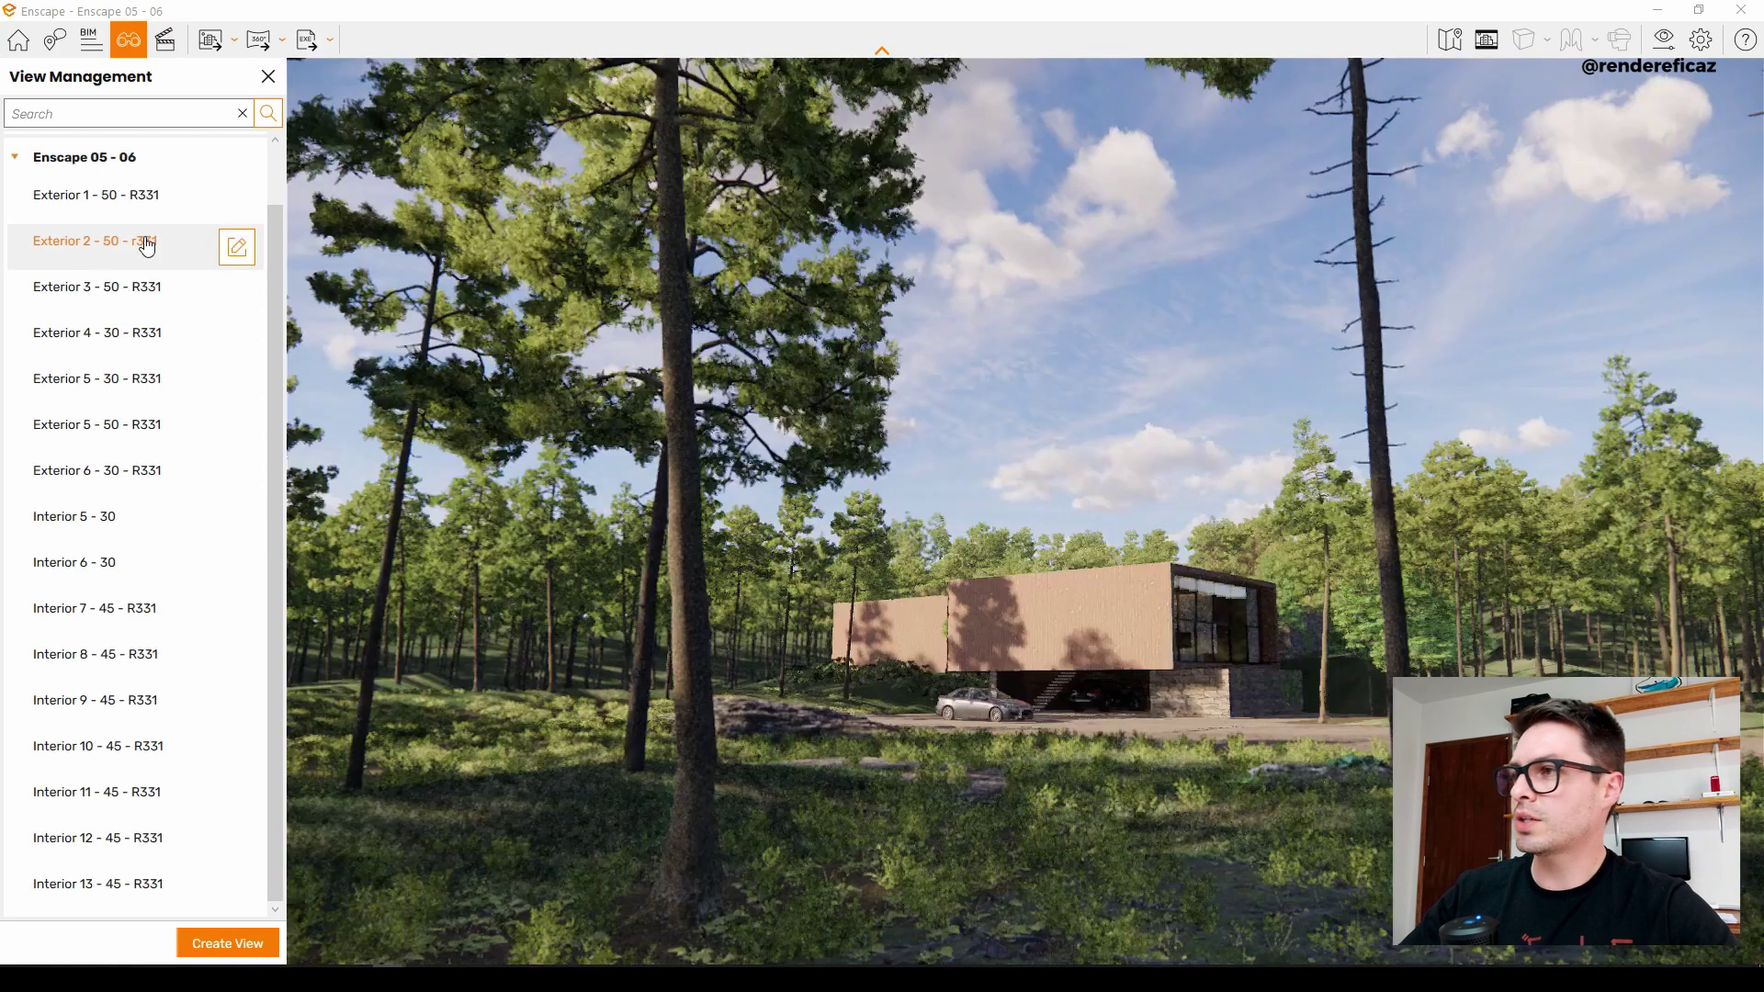
pyautogui.click(126, 393)
# Preview the saved living room views Interior 5 - 30, Interior 6 - 30 and Interior 9 - 45.
pyautogui.click(157, 521)
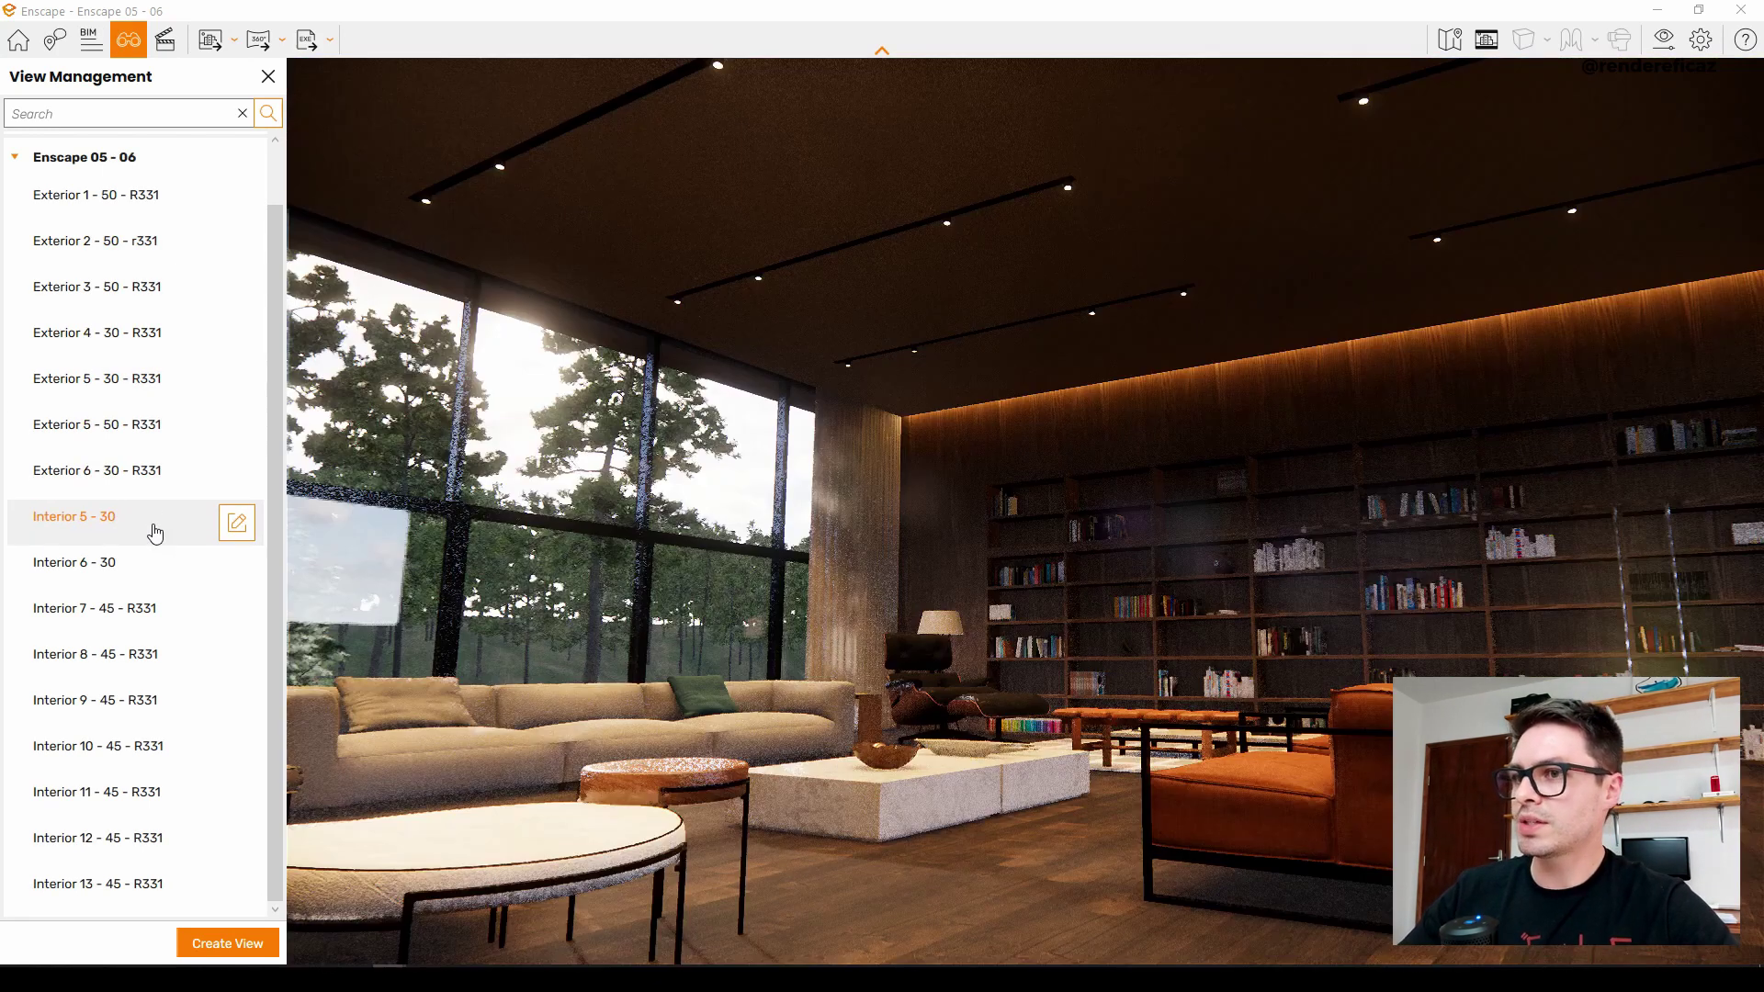
pyautogui.click(131, 579)
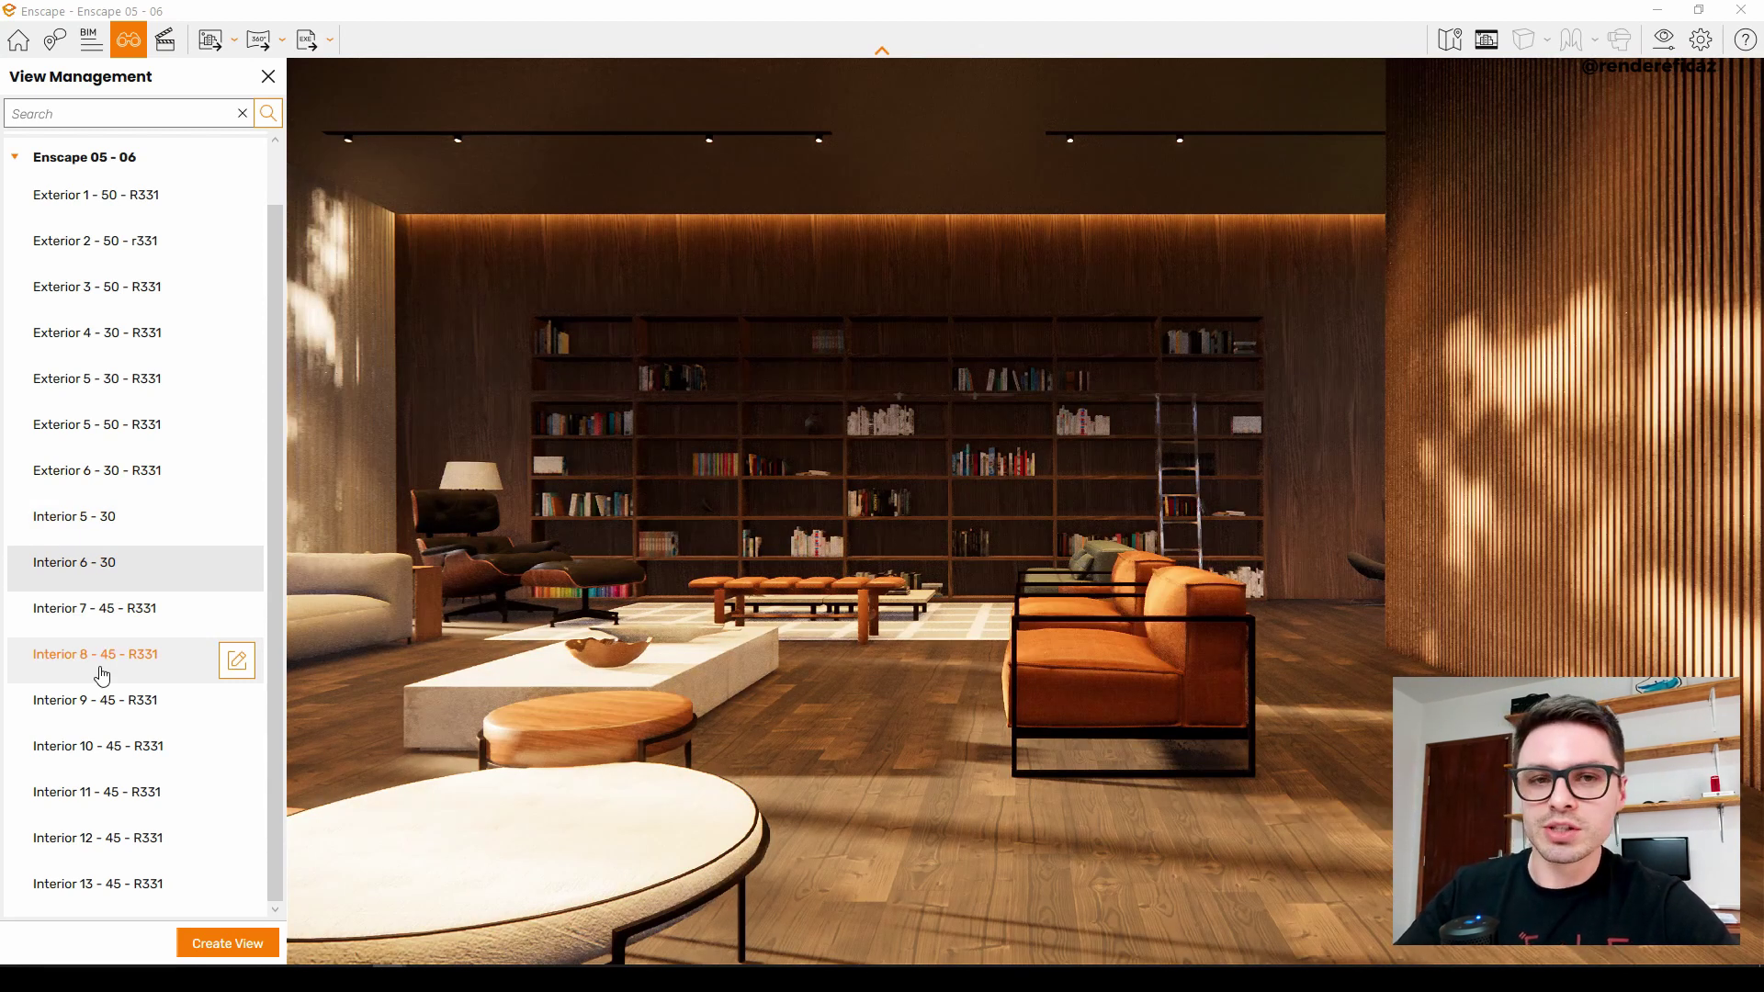
pyautogui.click(130, 723)
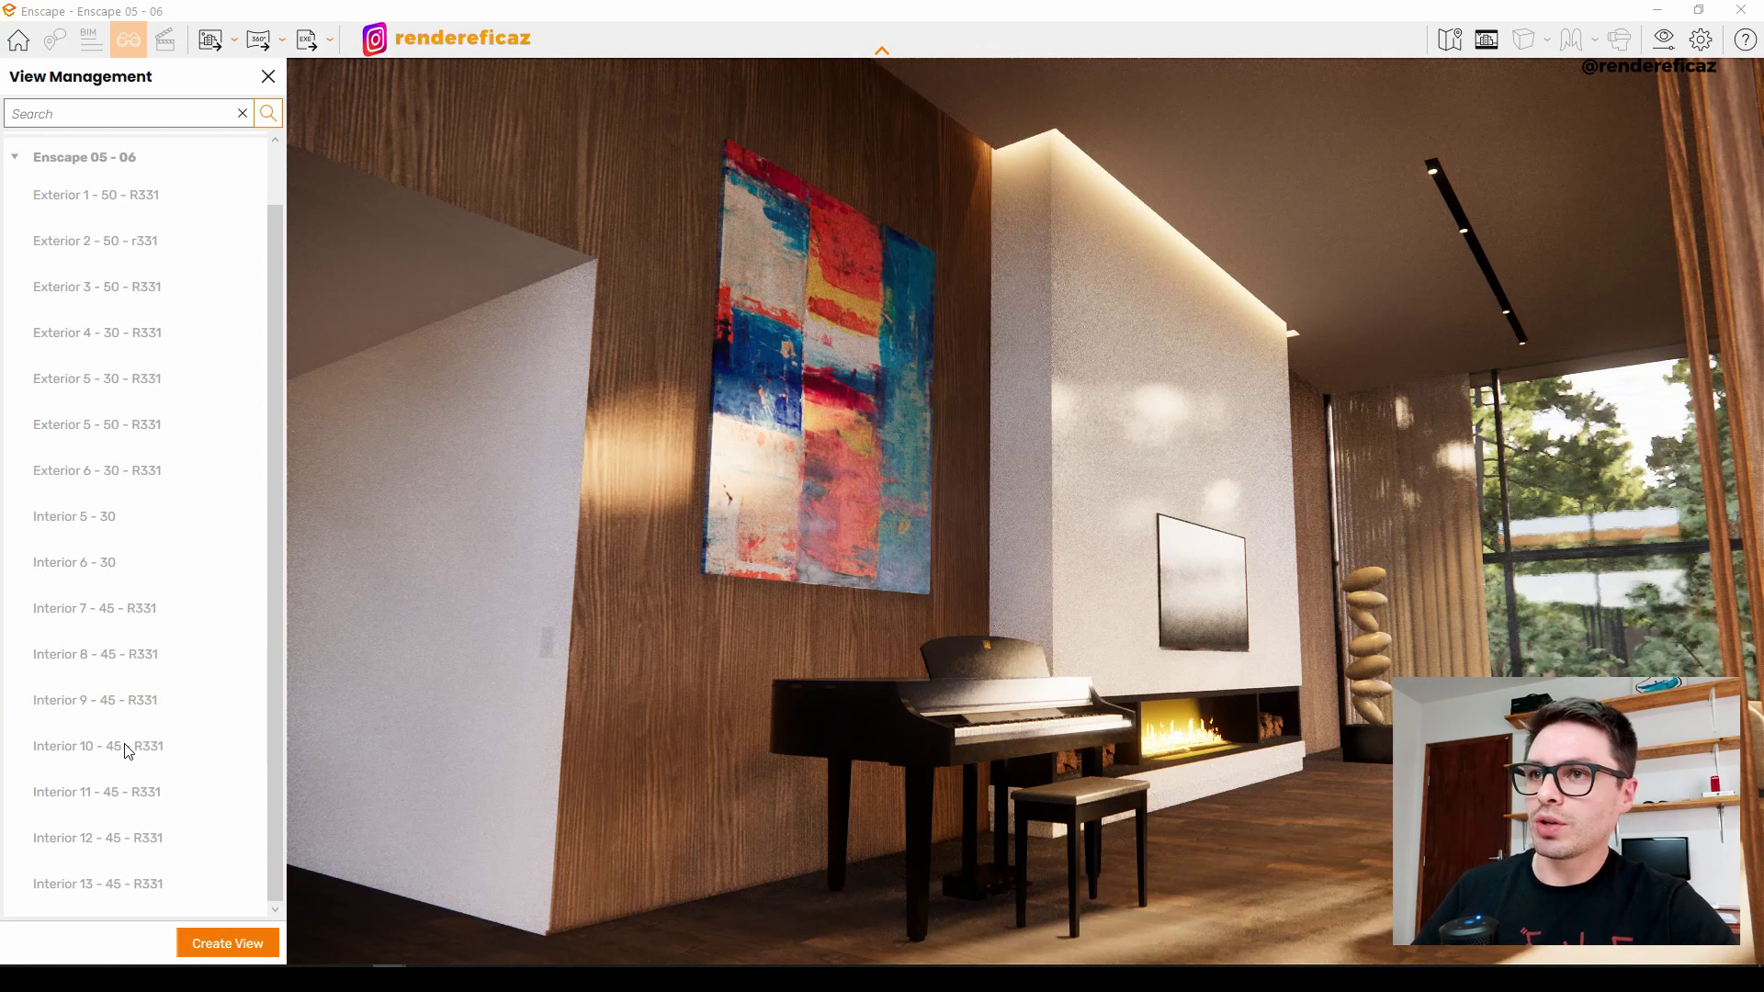
# Alternate between saved exterior and interior views, ending on Interior 9 - 45, and leave View Management.
pyautogui.click(96, 379)
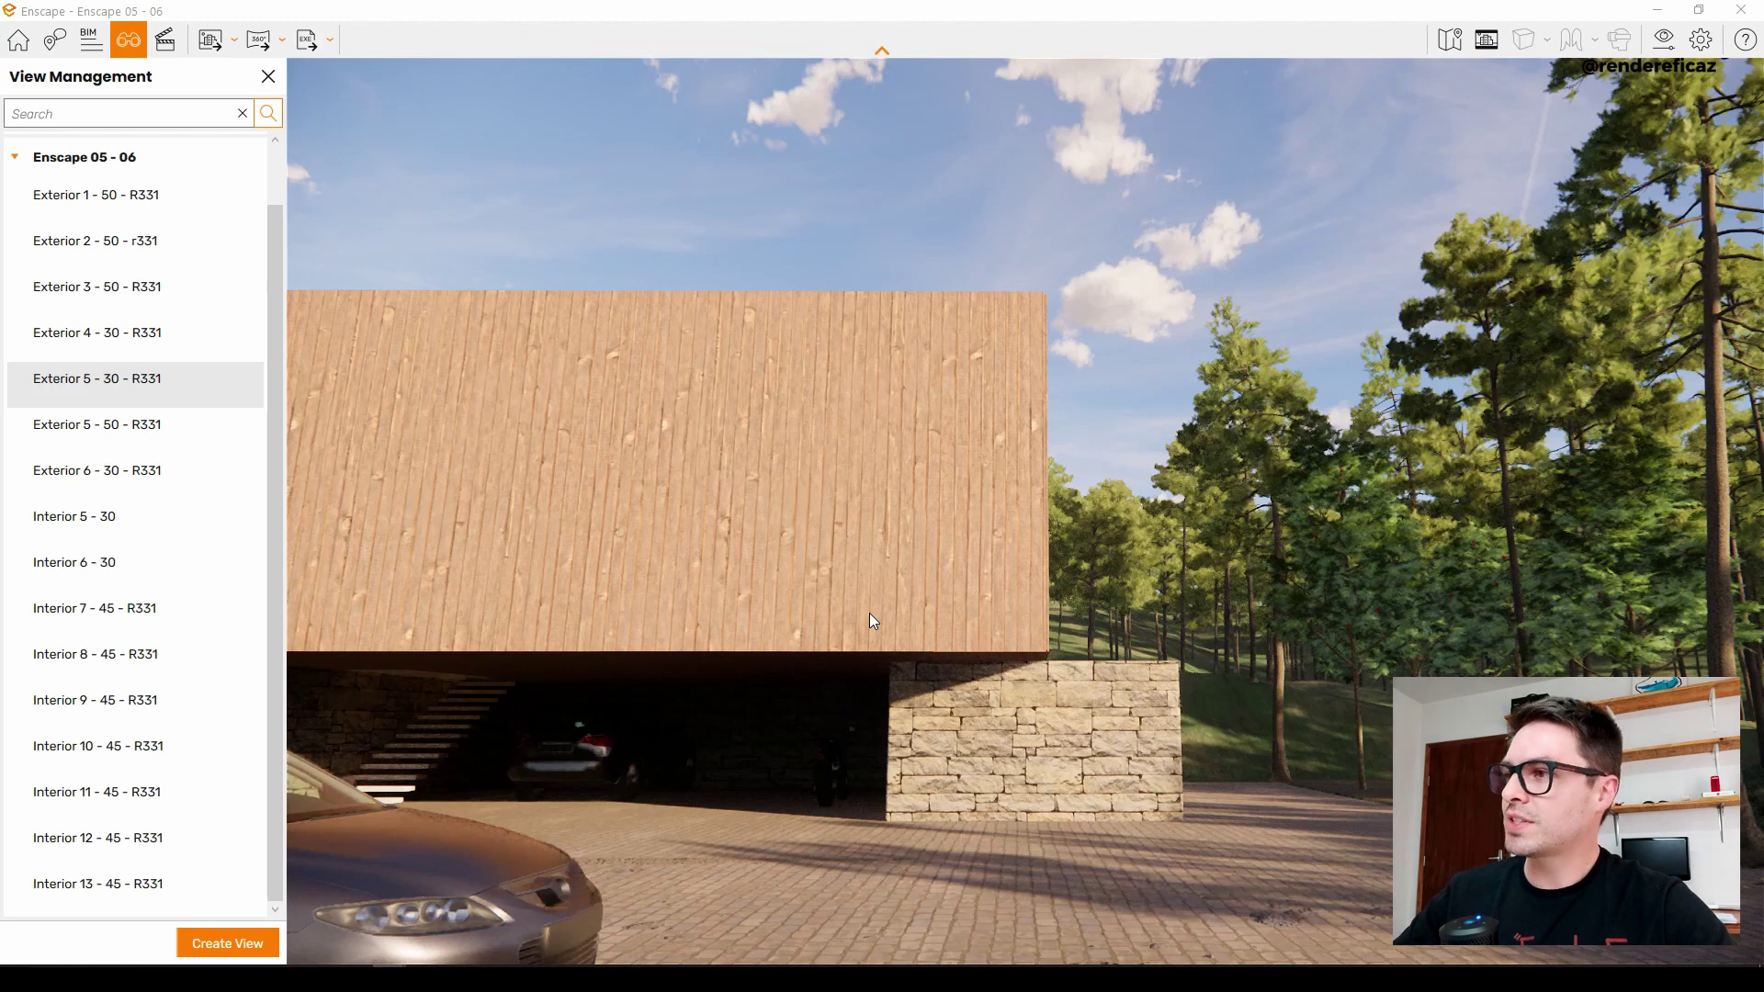
pyautogui.click(140, 512)
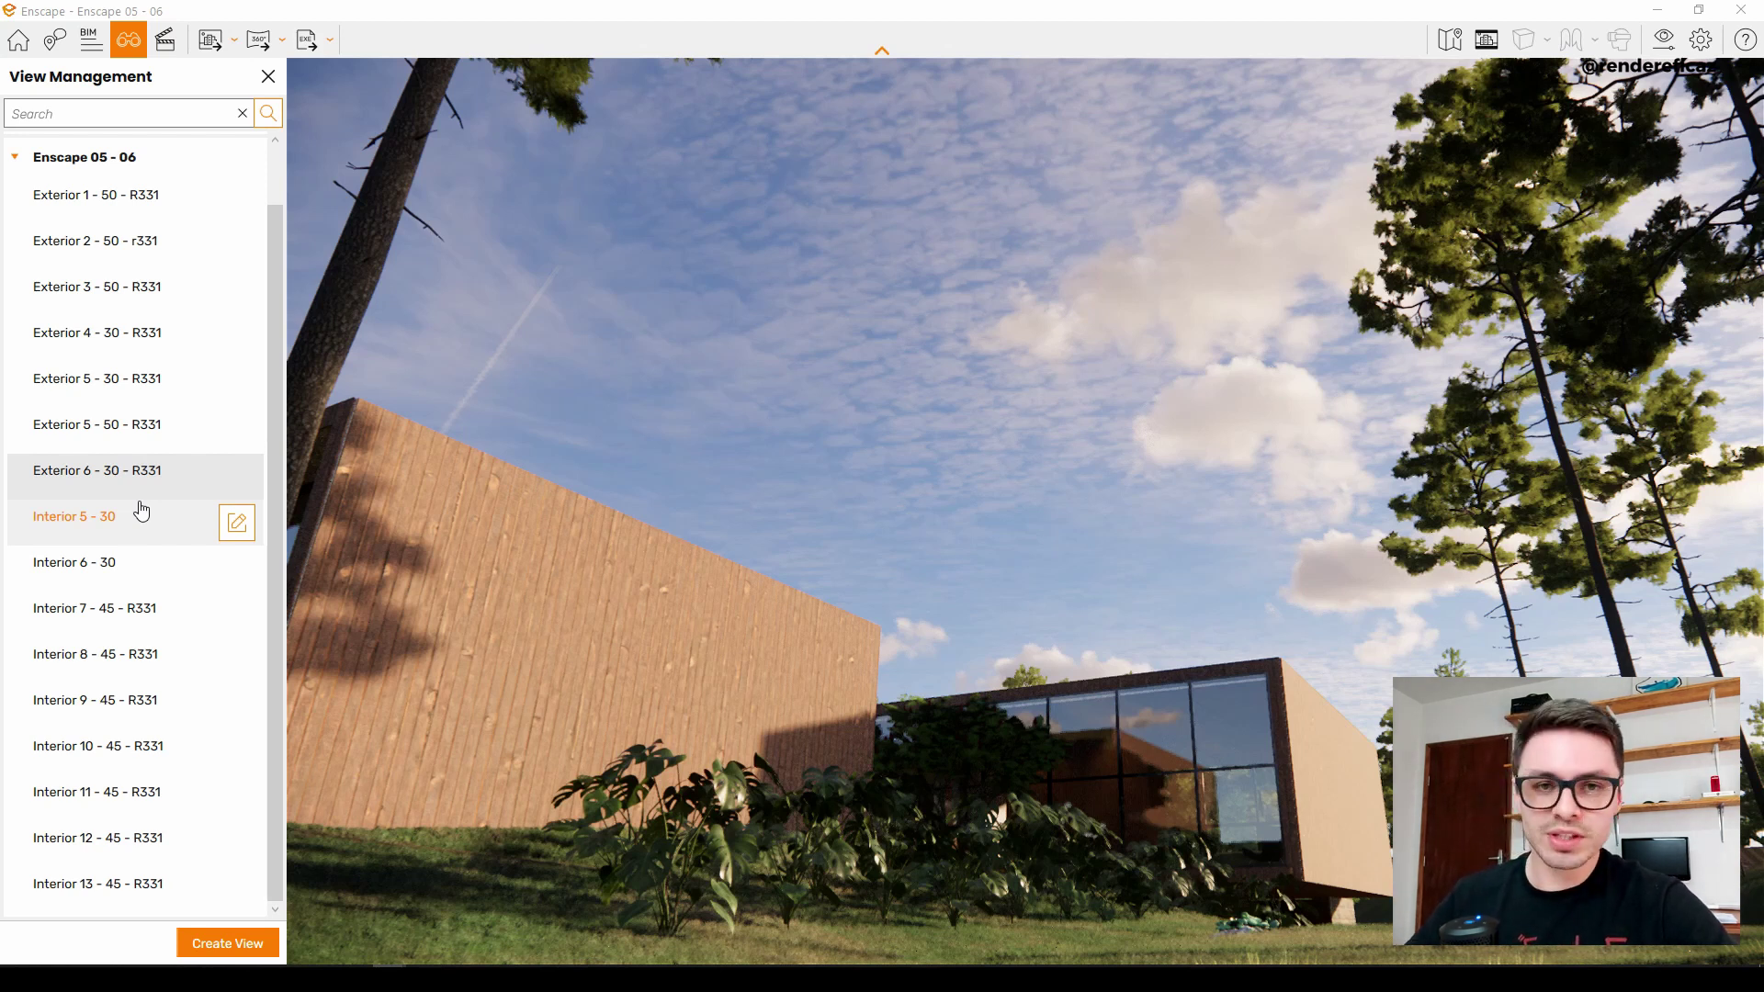
pyautogui.click(124, 670)
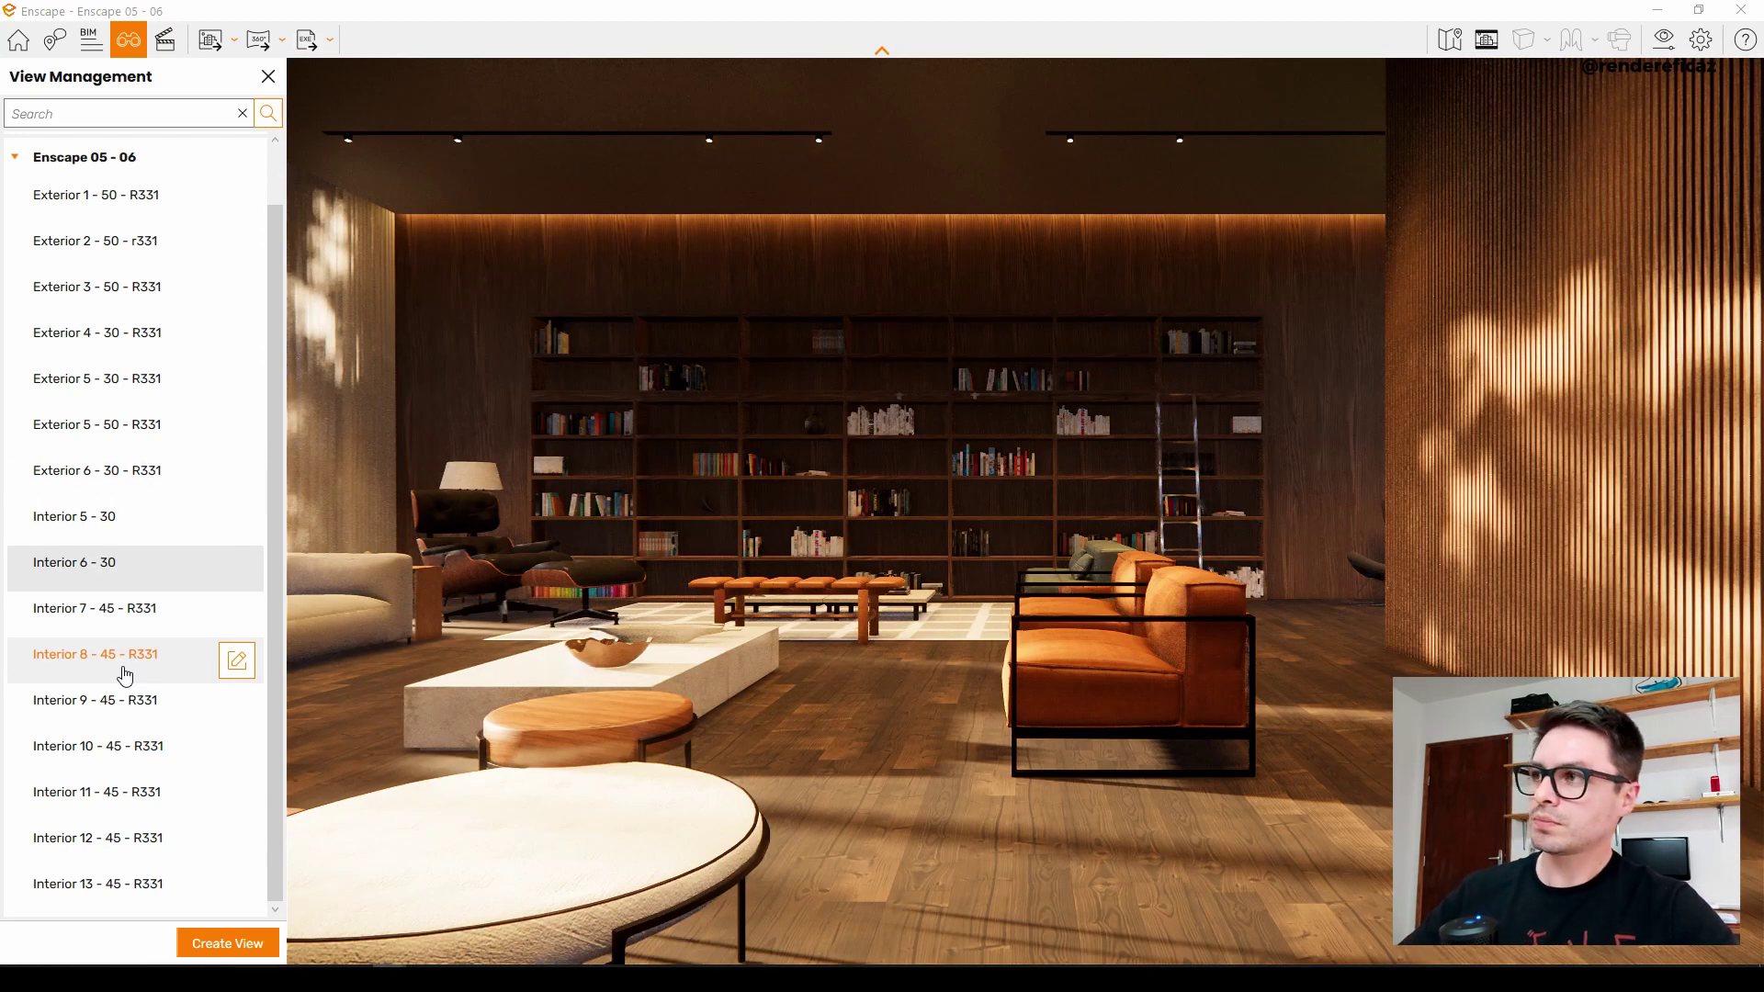
pyautogui.click(134, 289)
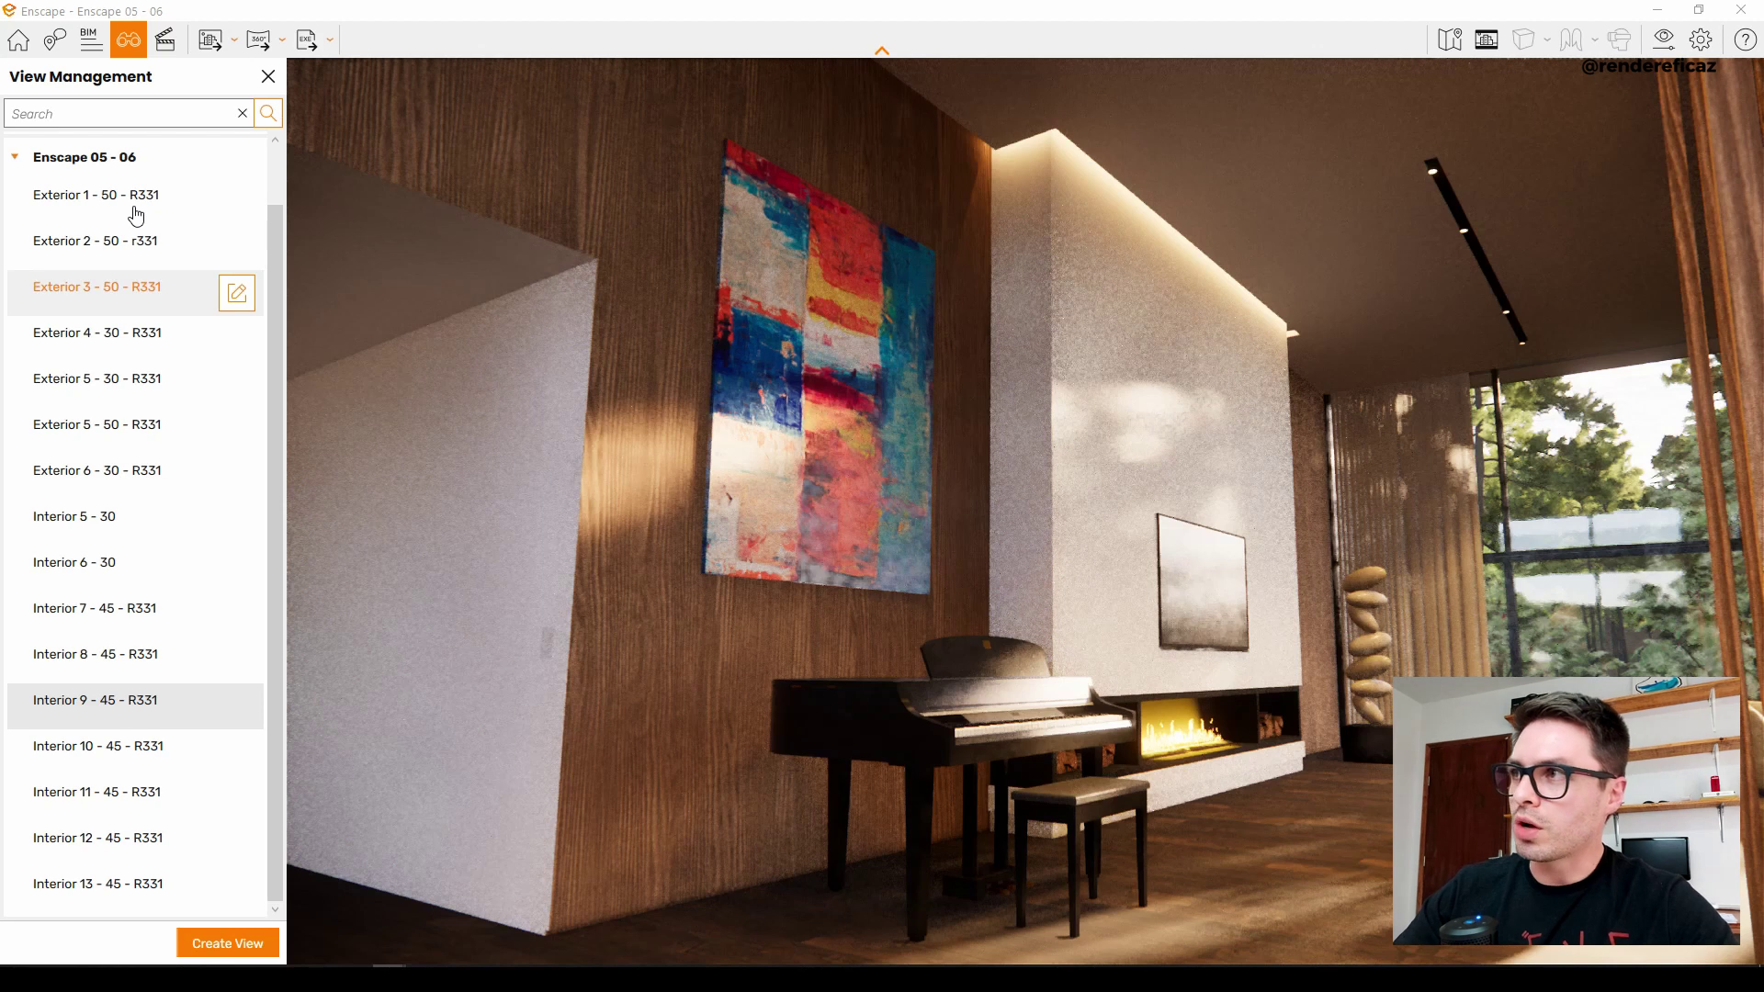
pyautogui.click(129, 39)
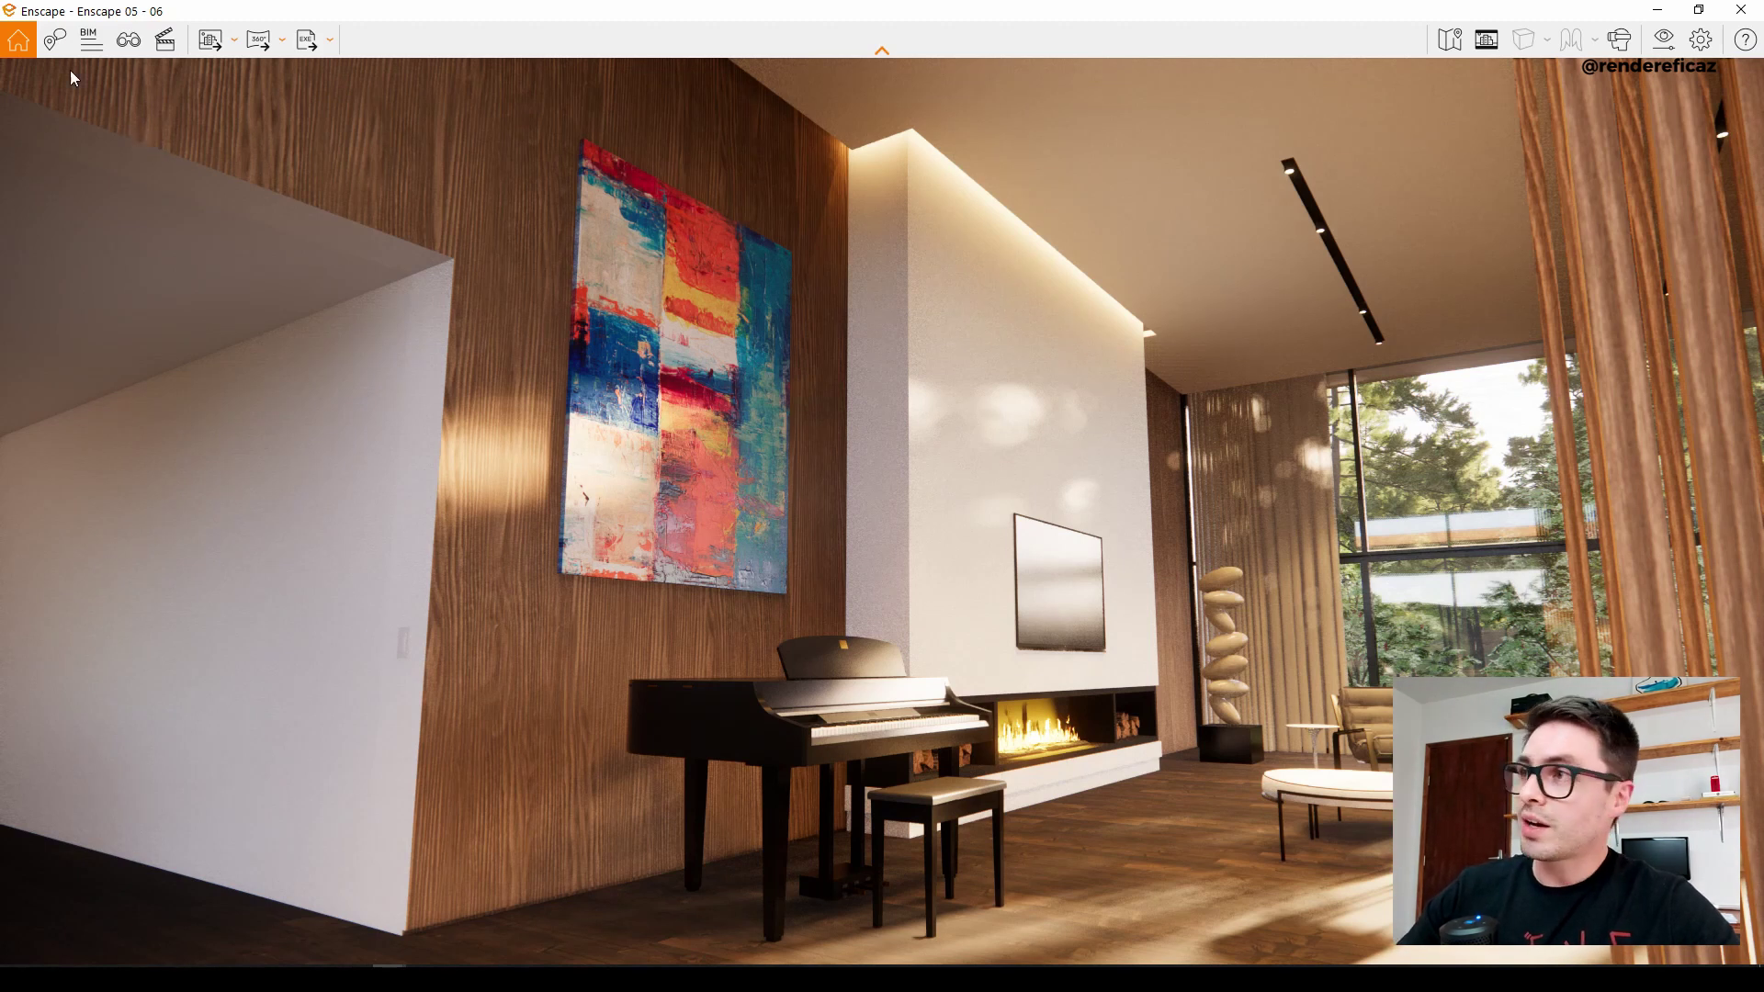
# Look at the Video Editor, toggling its gridlines on and off, and close the editor.
pyautogui.click(160, 42)
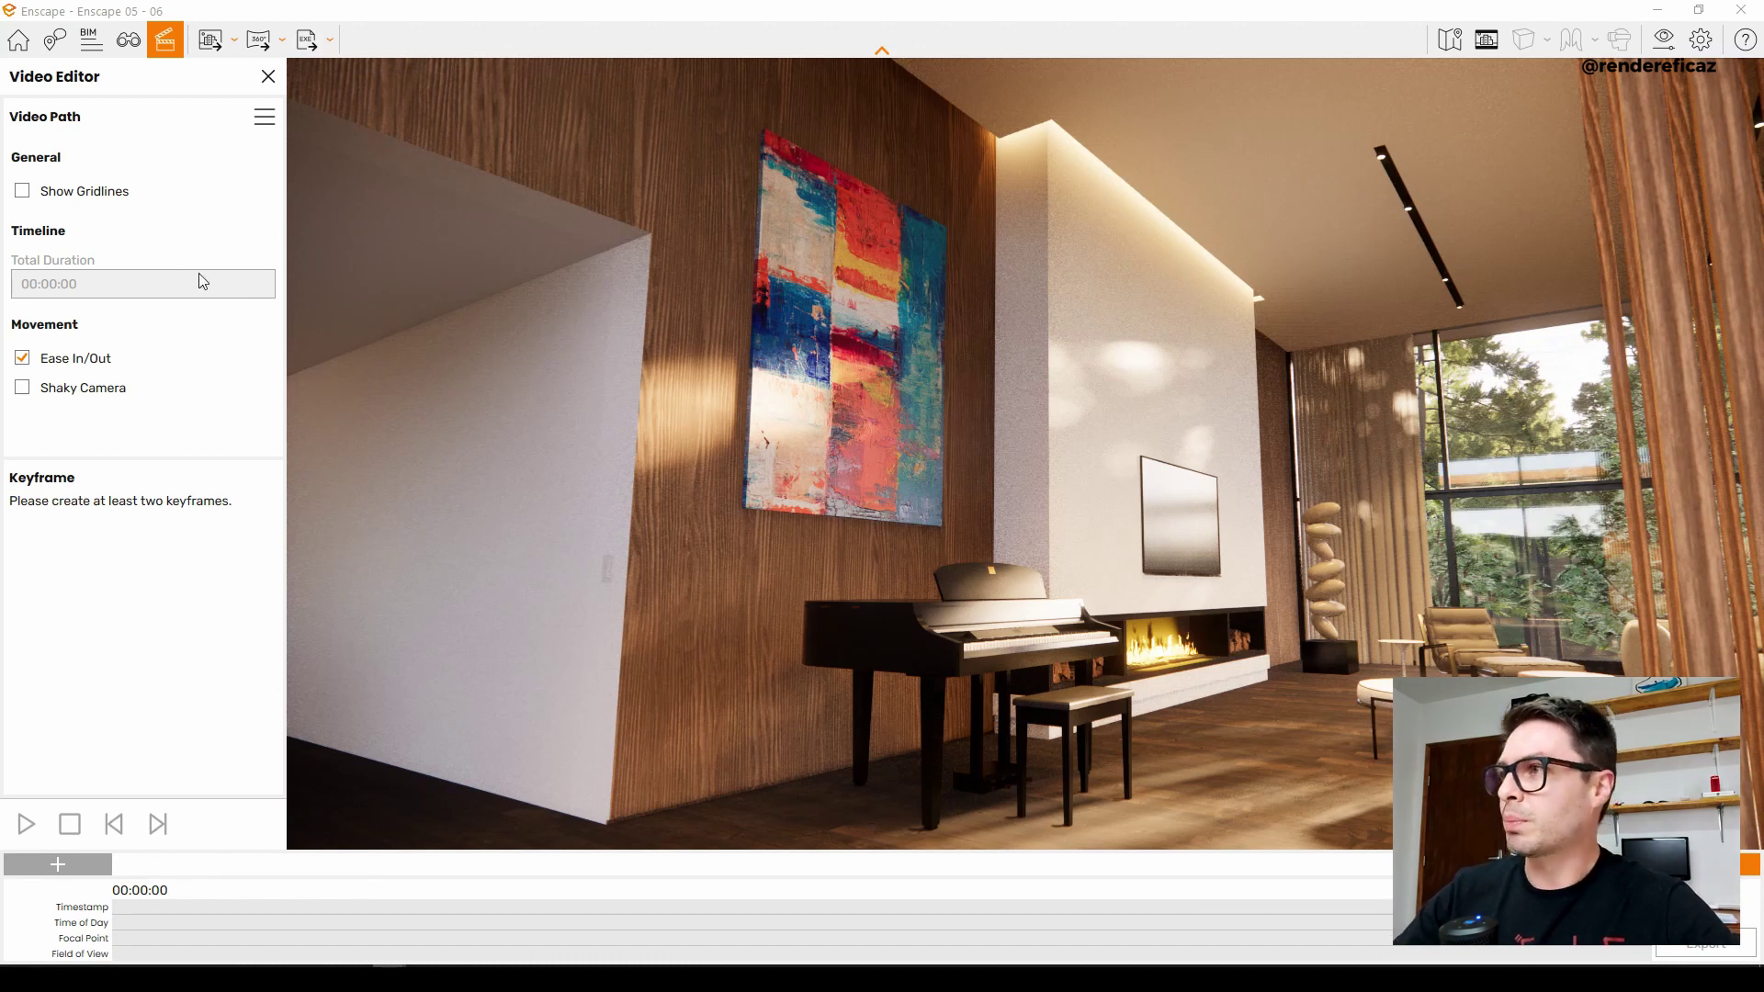
pyautogui.click(86, 193)
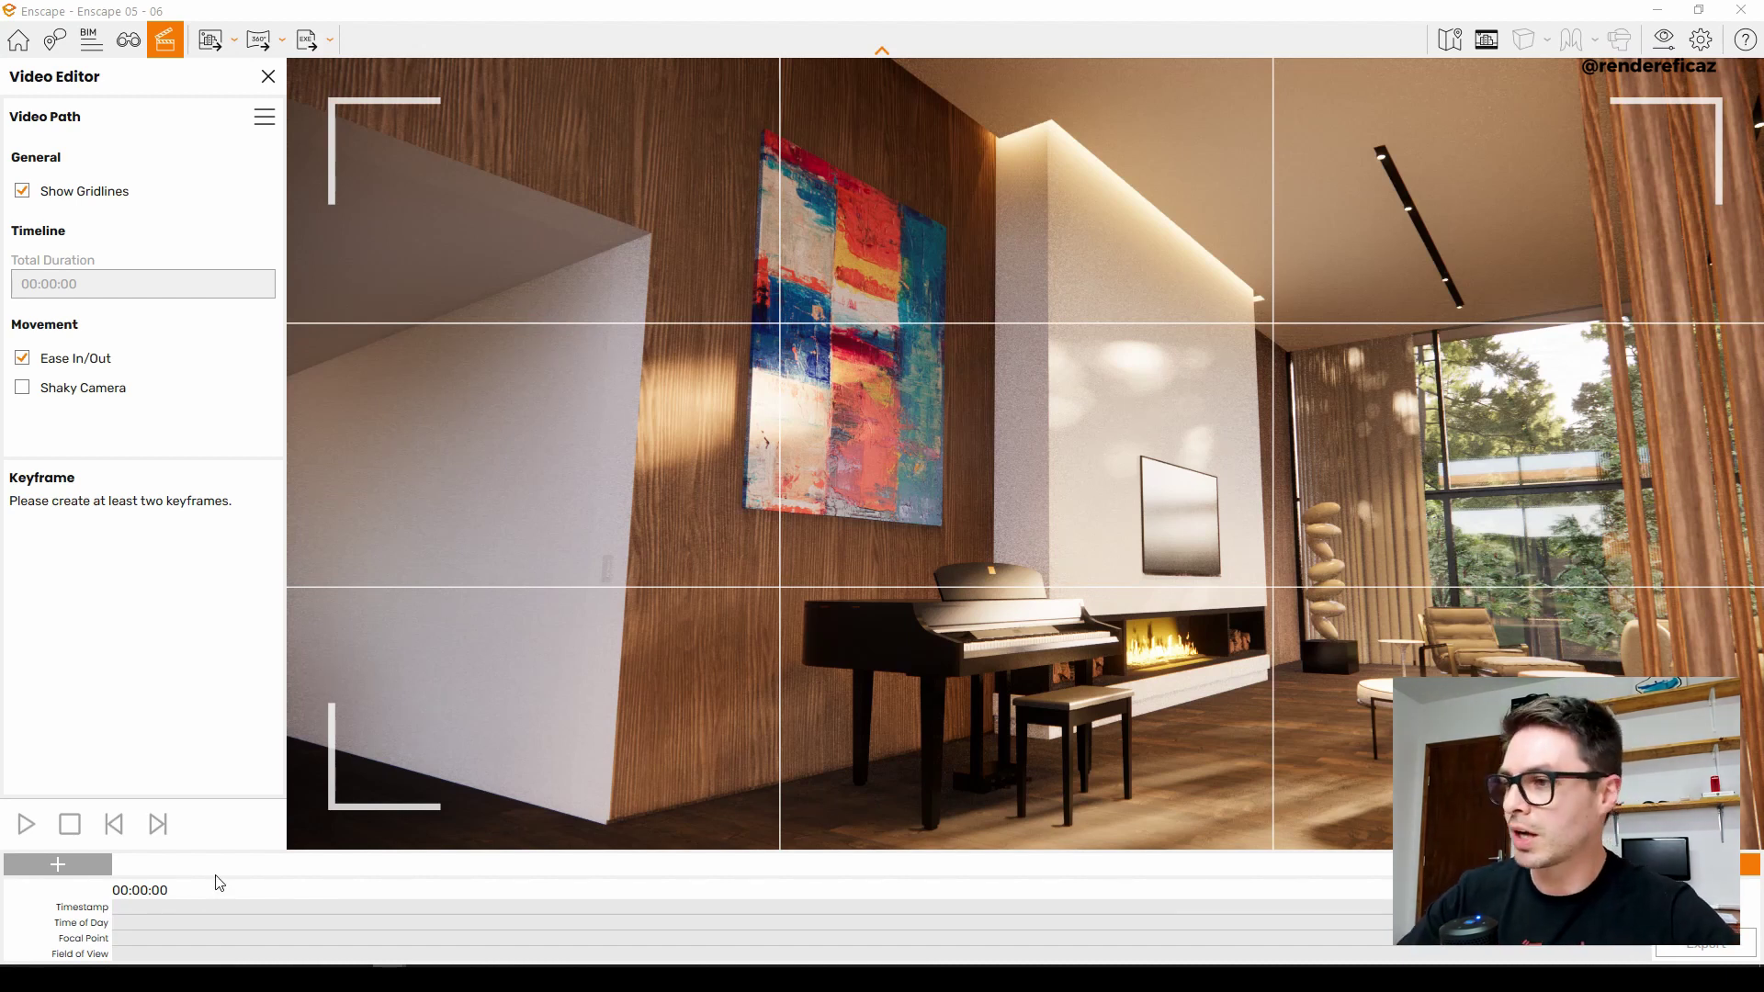
pyautogui.click(23, 192)
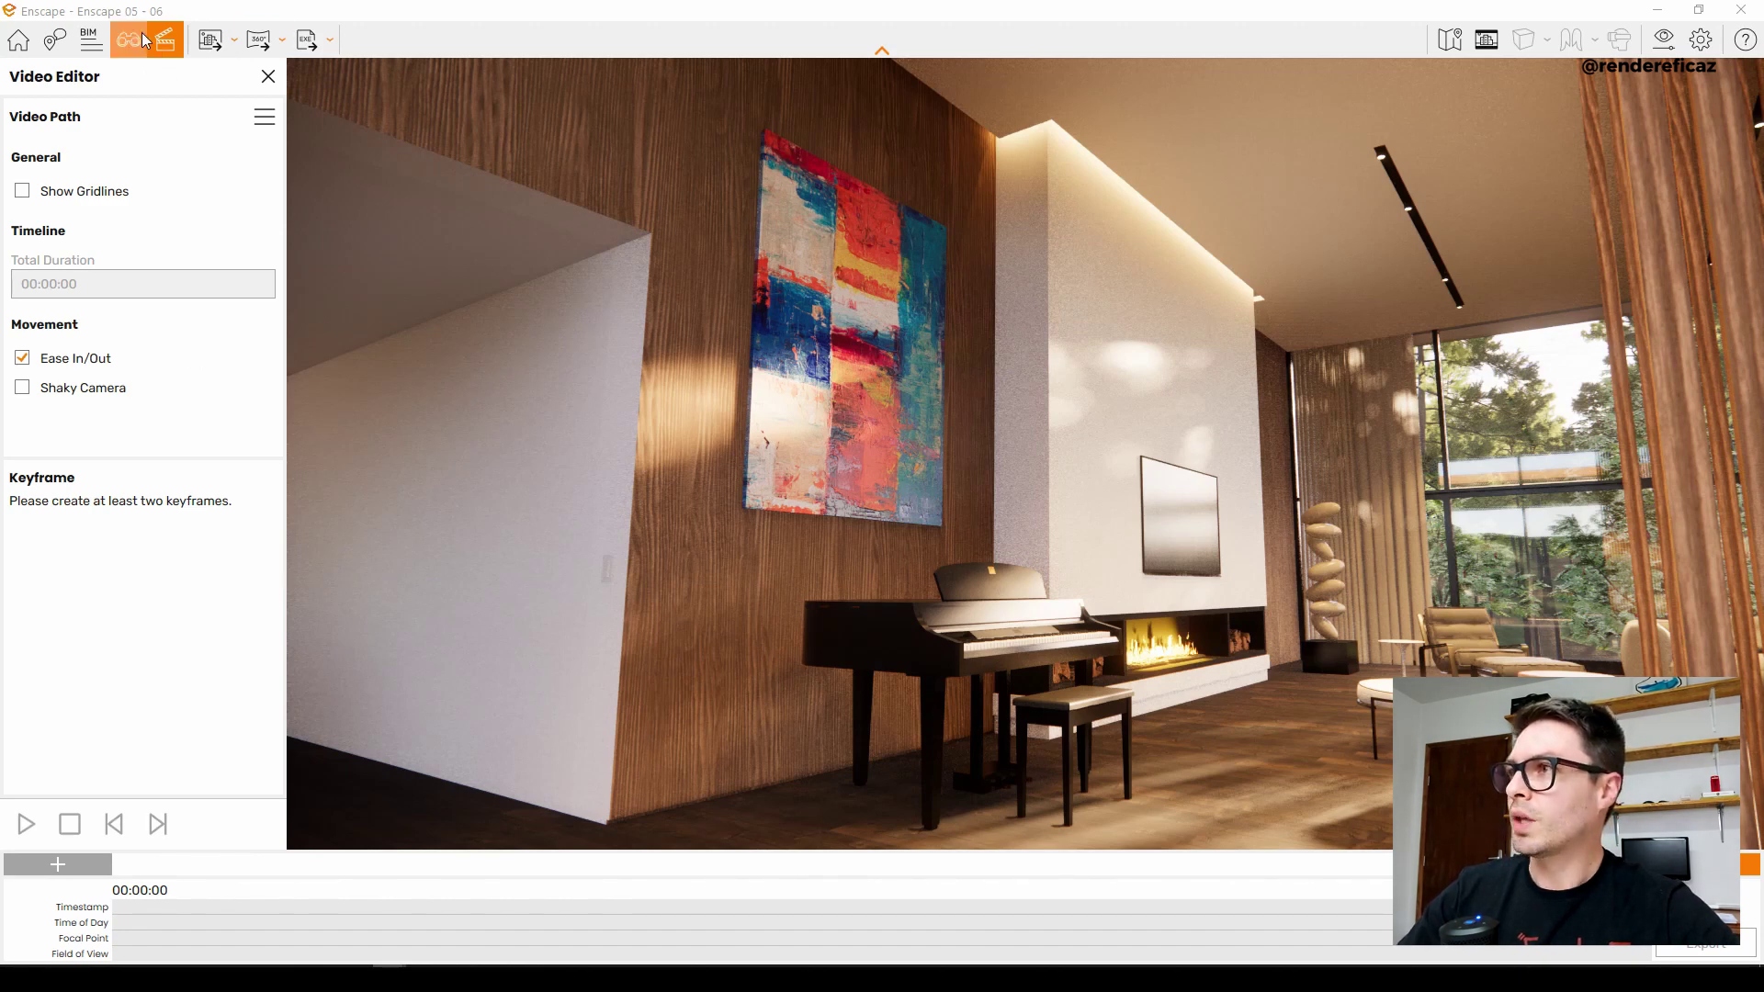
pyautogui.click(268, 76)
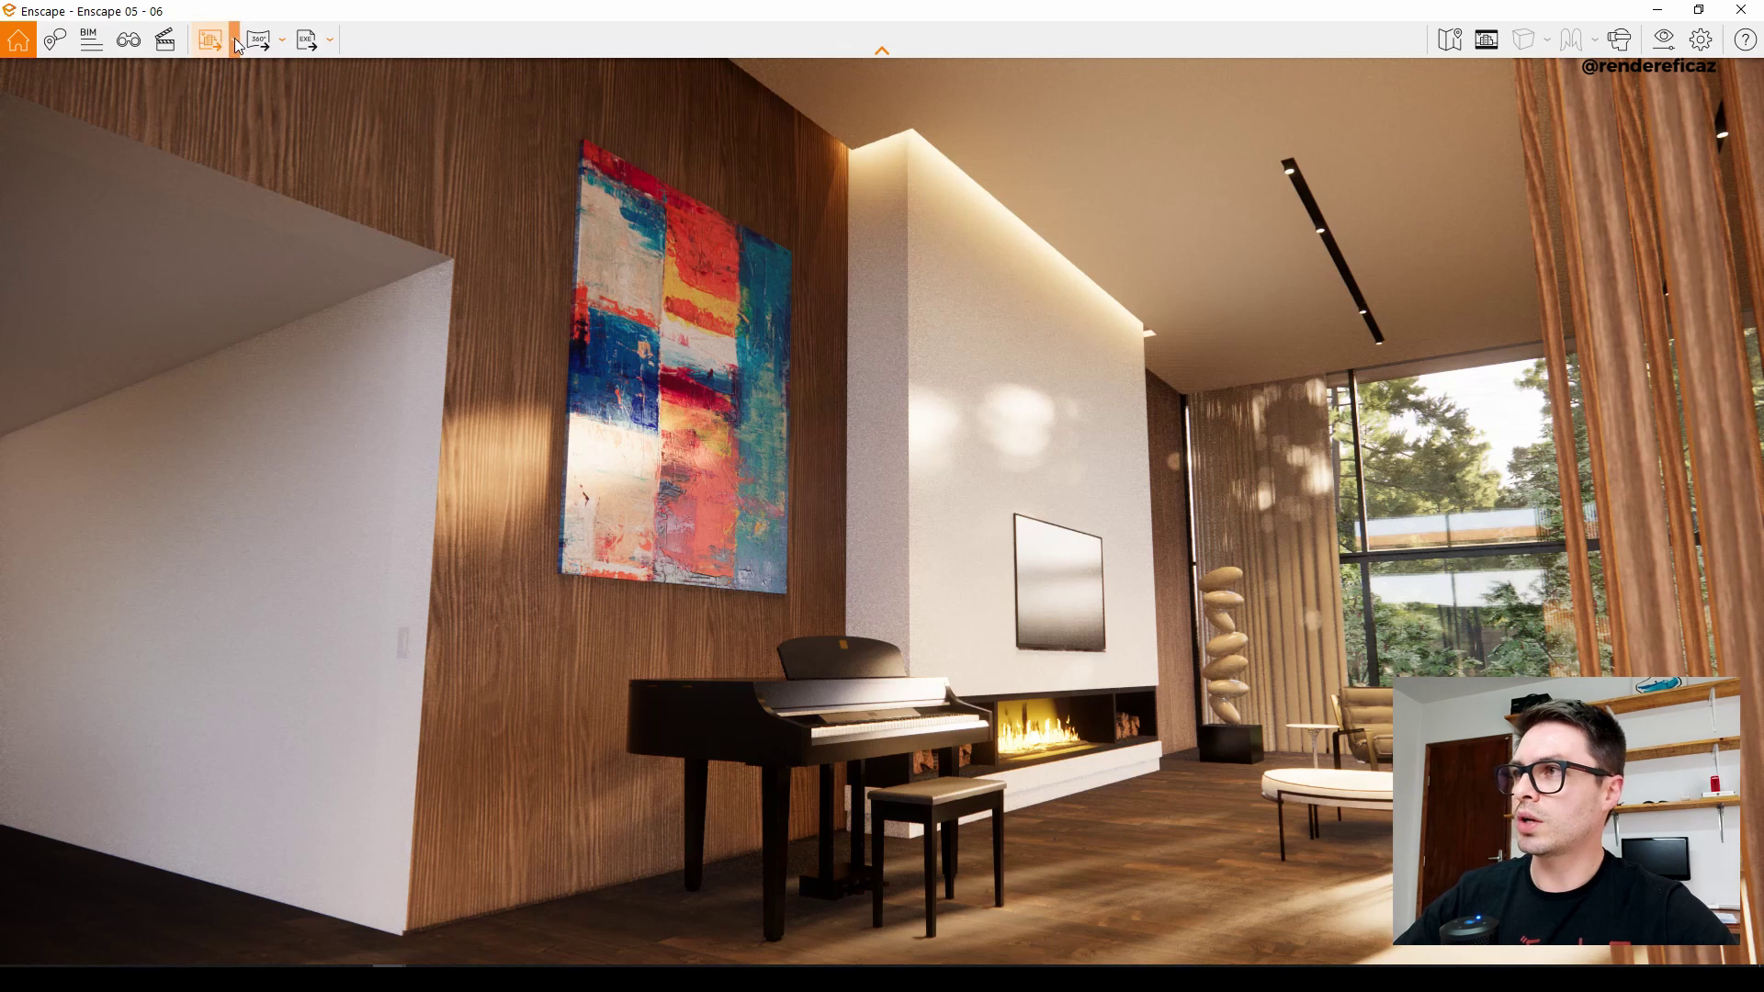
# Review the Screenshot and Batch Rendering options and the Mono and Stereo Panorama options without exporting anything.
pyautogui.click(235, 38)
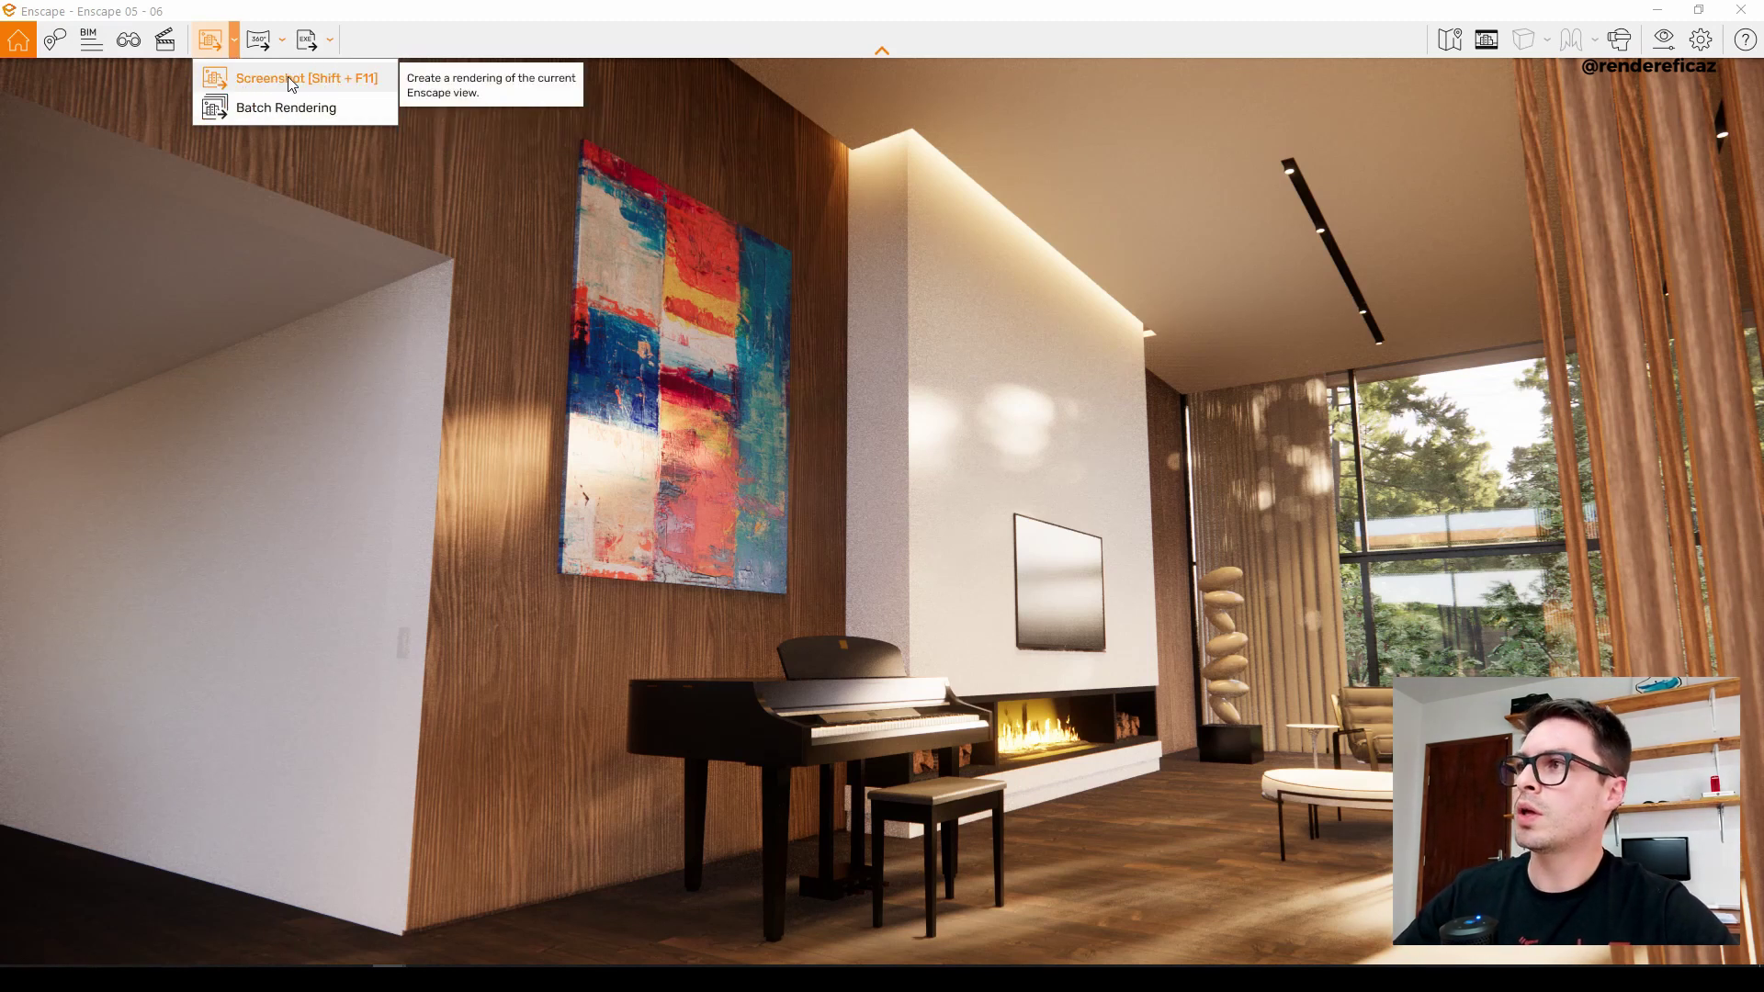
pyautogui.click(440, 36)
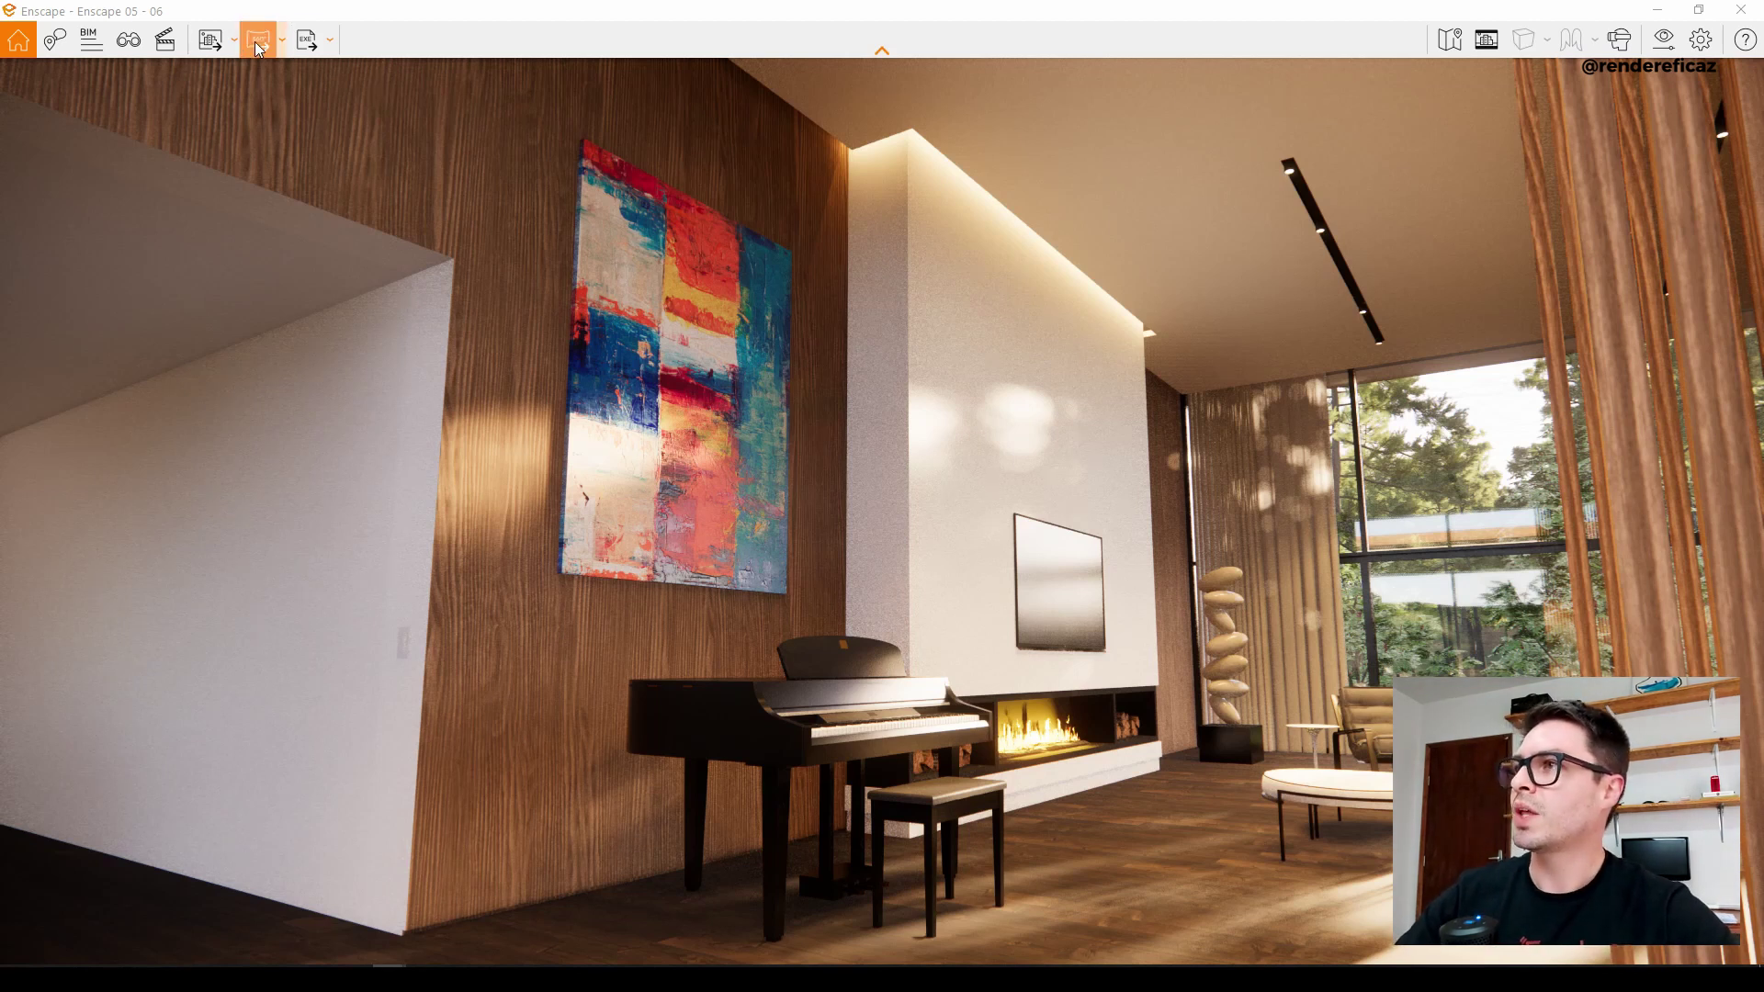
pyautogui.click(283, 42)
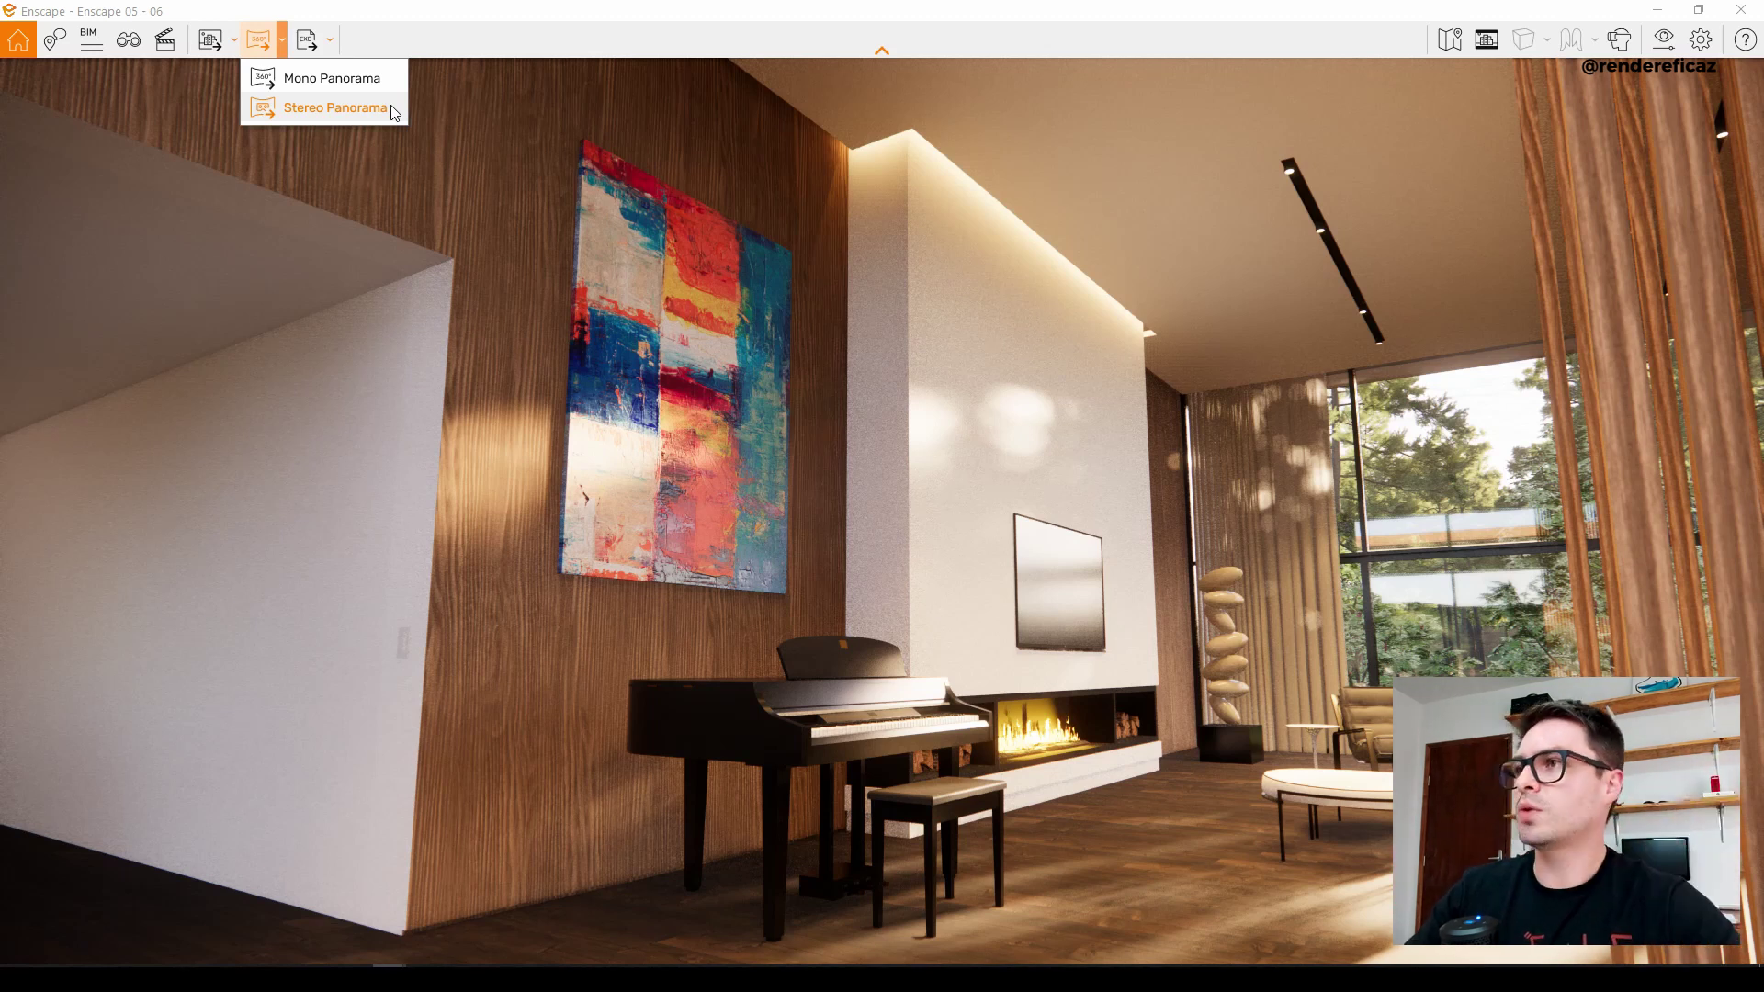
pyautogui.click(478, 45)
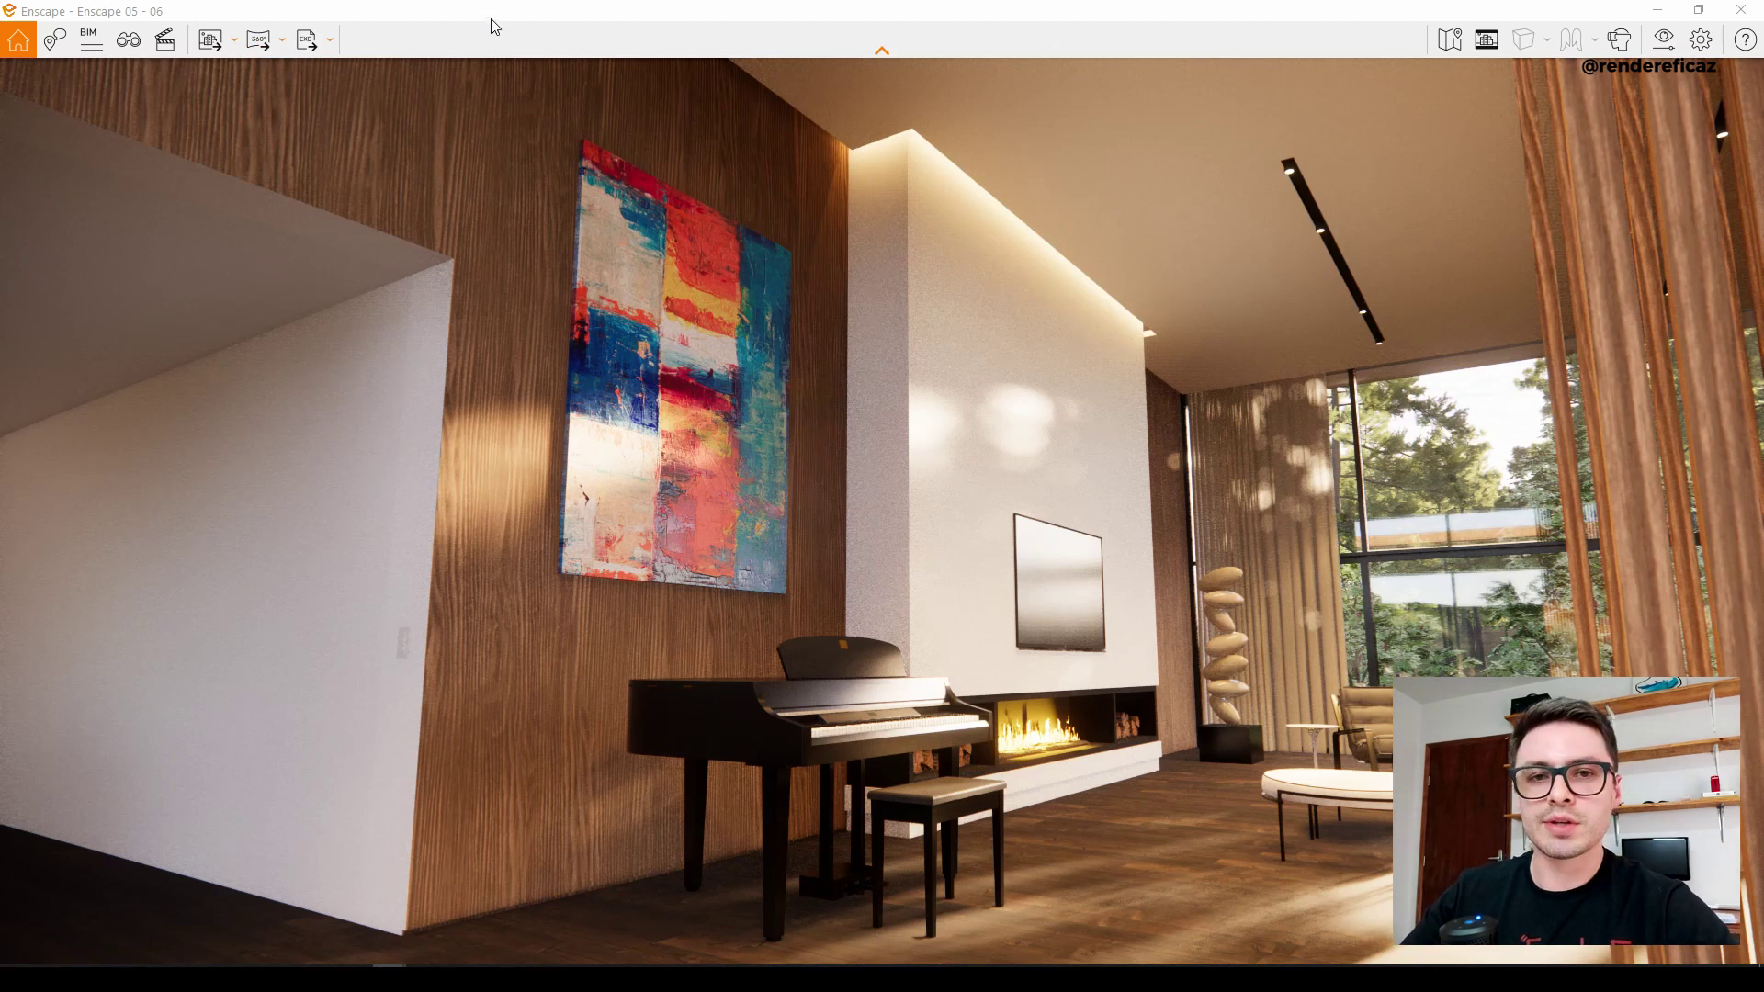
pyautogui.click(283, 41)
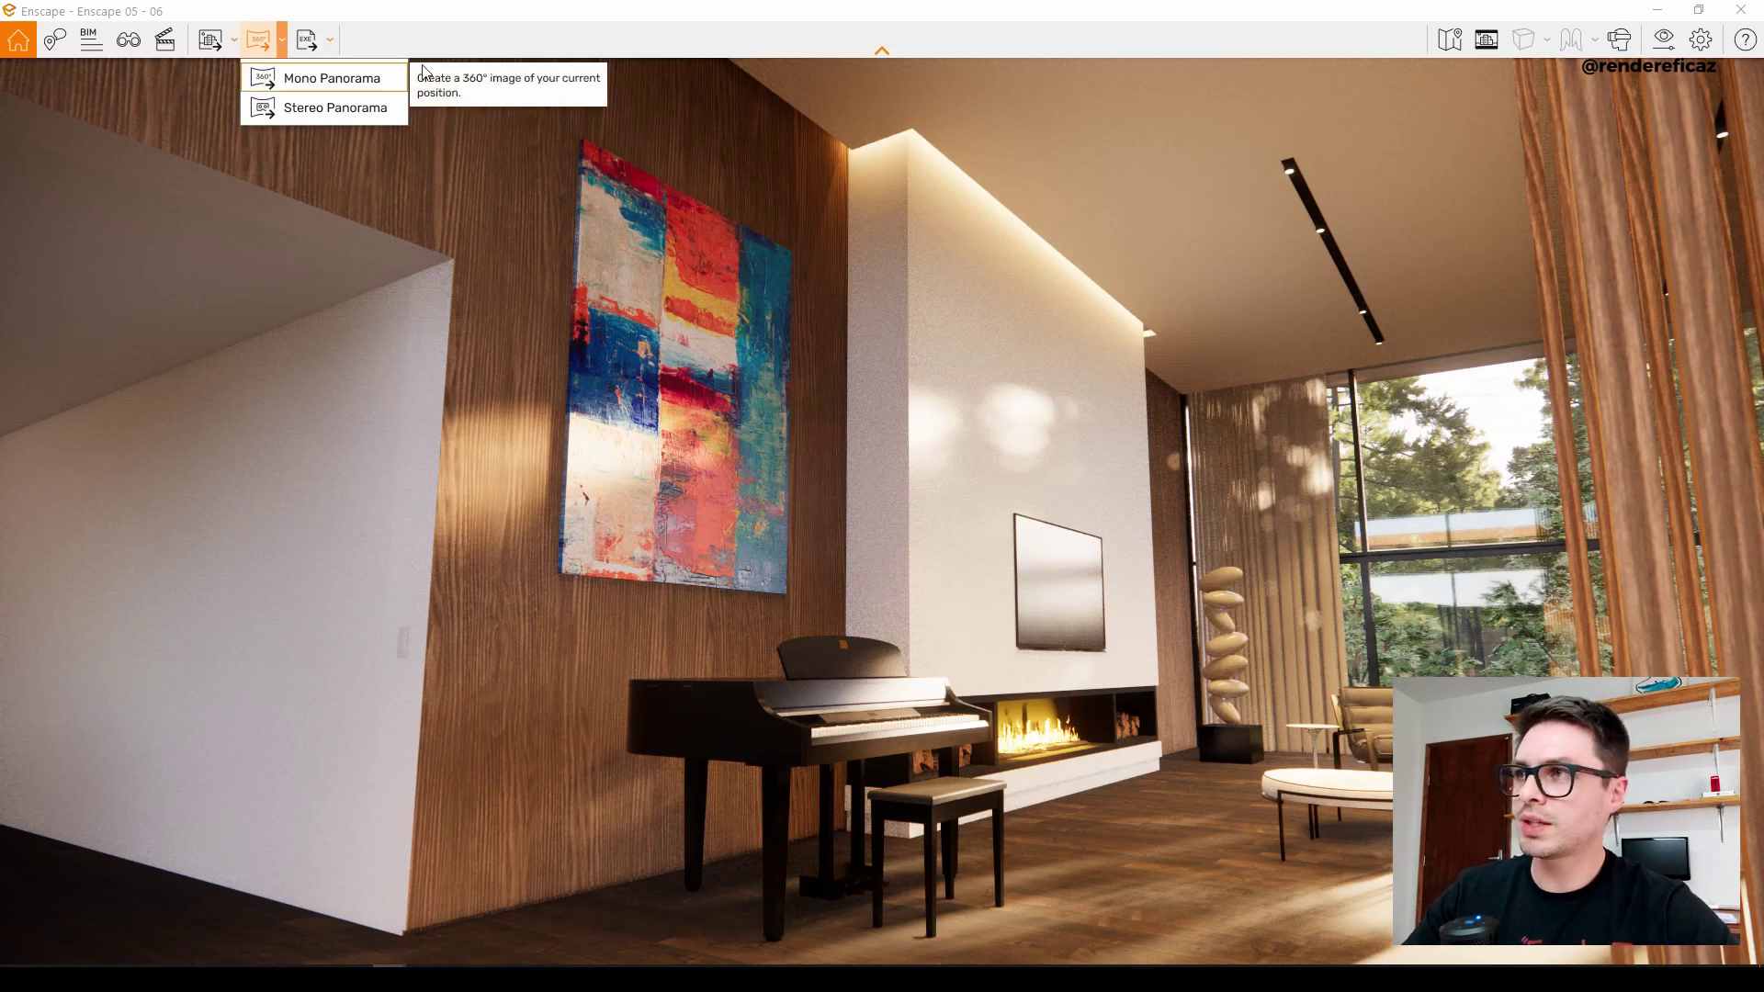
pyautogui.click(450, 38)
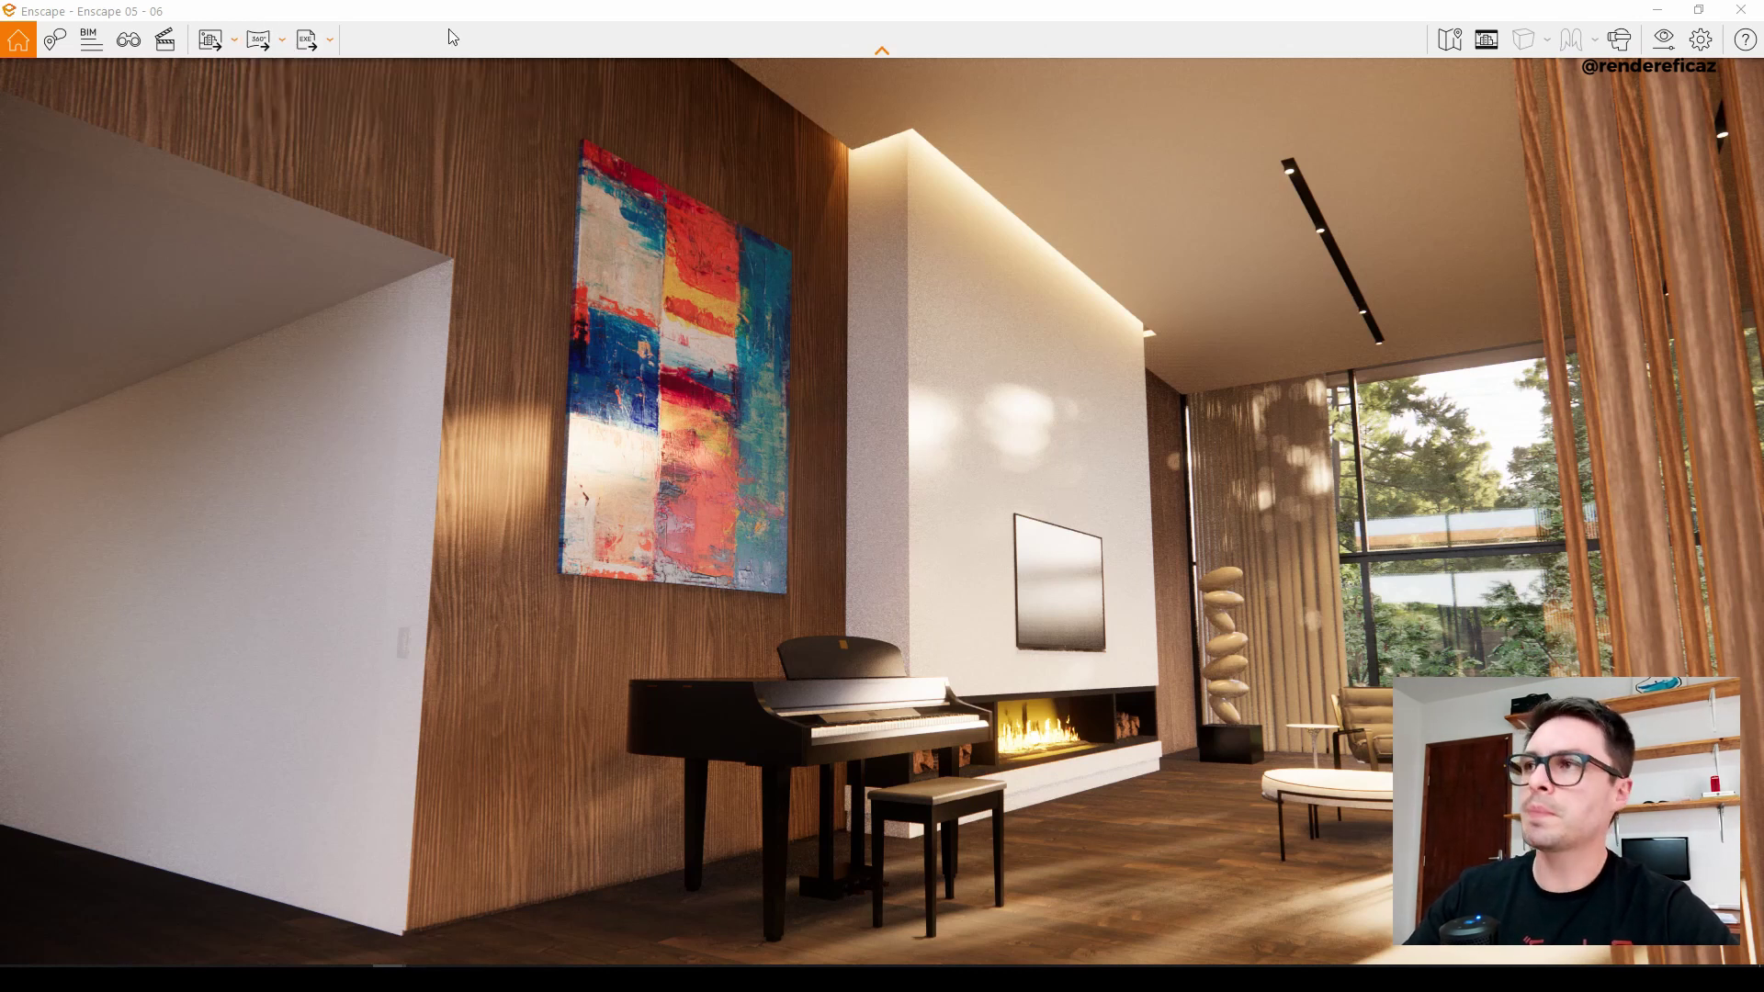
# Review the Exe Standalone and Web Standalone export options, turning the camera towards the living room windows.
pyautogui.click(329, 41)
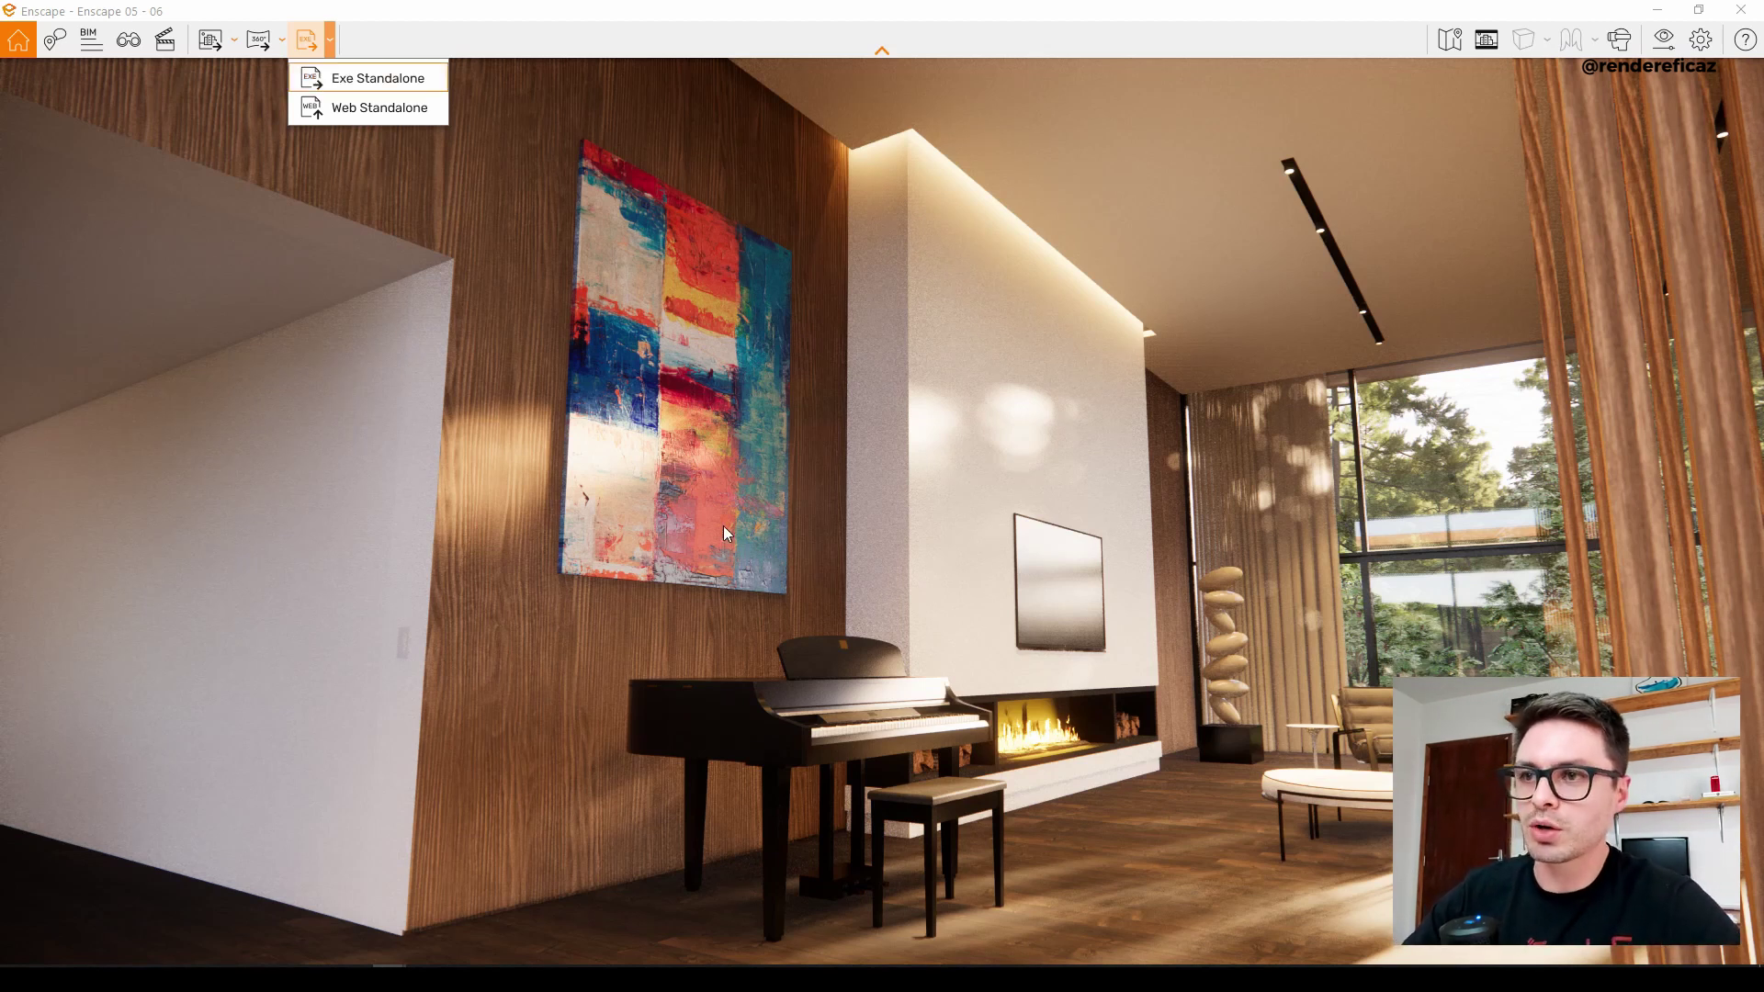
pyautogui.press('Escape')
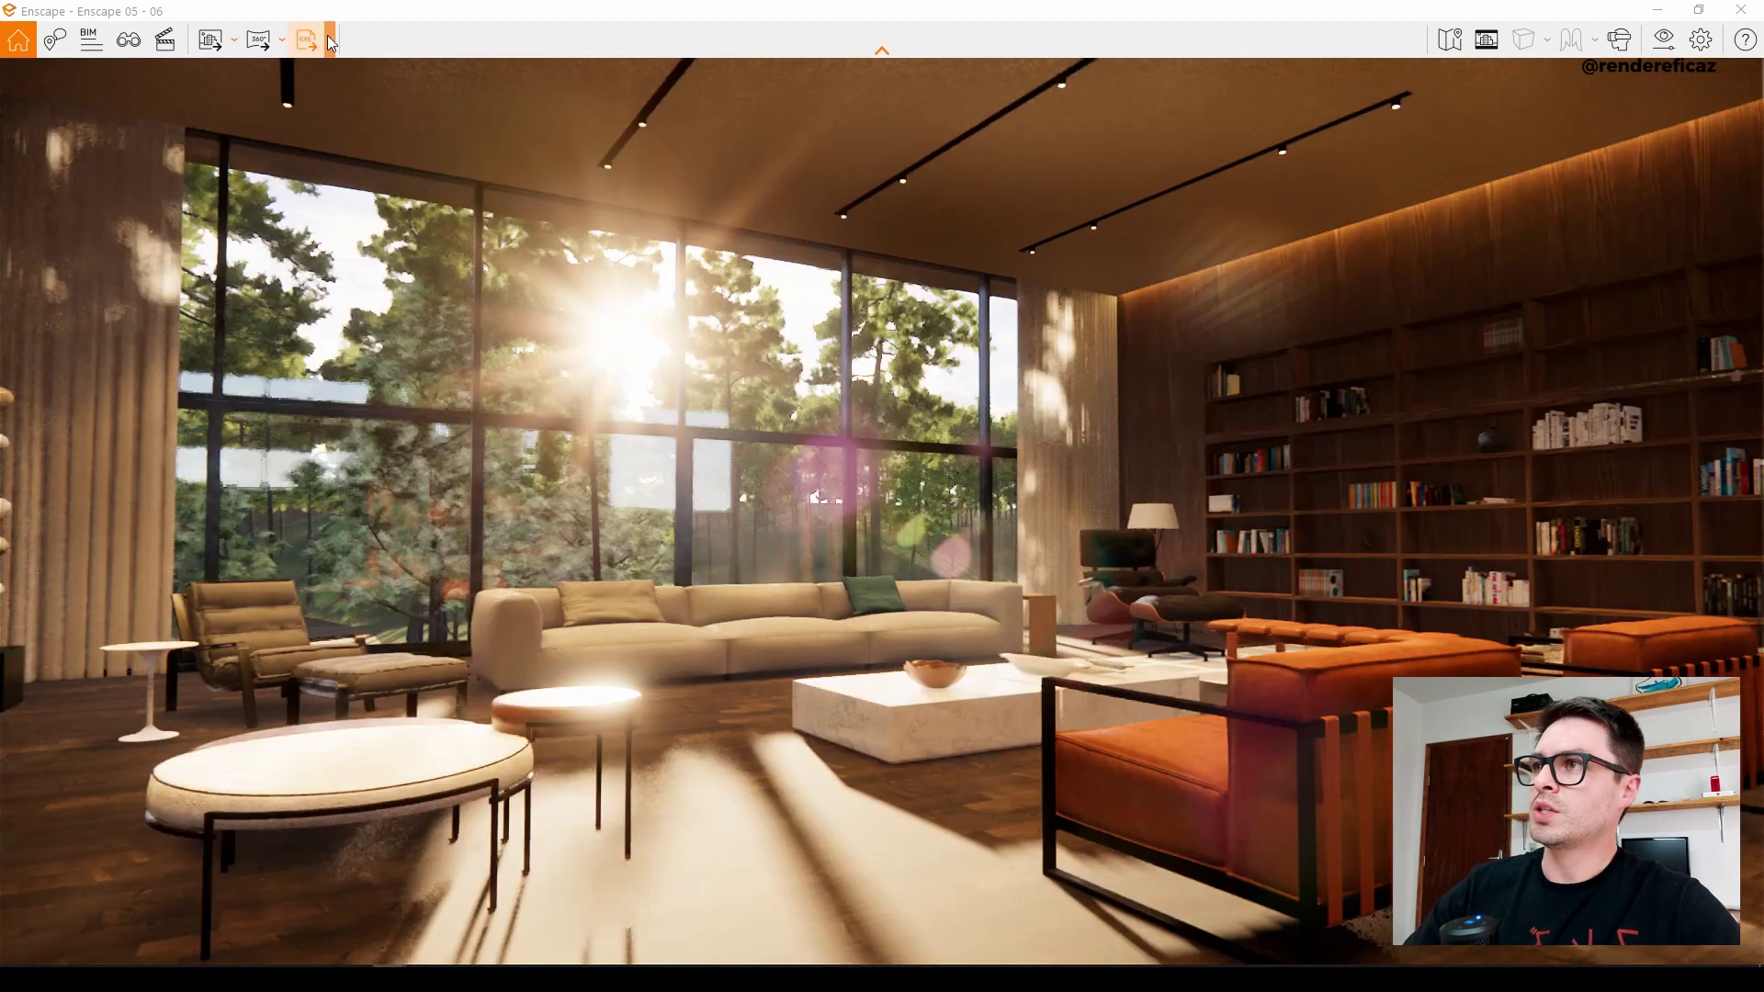
pyautogui.click(329, 41)
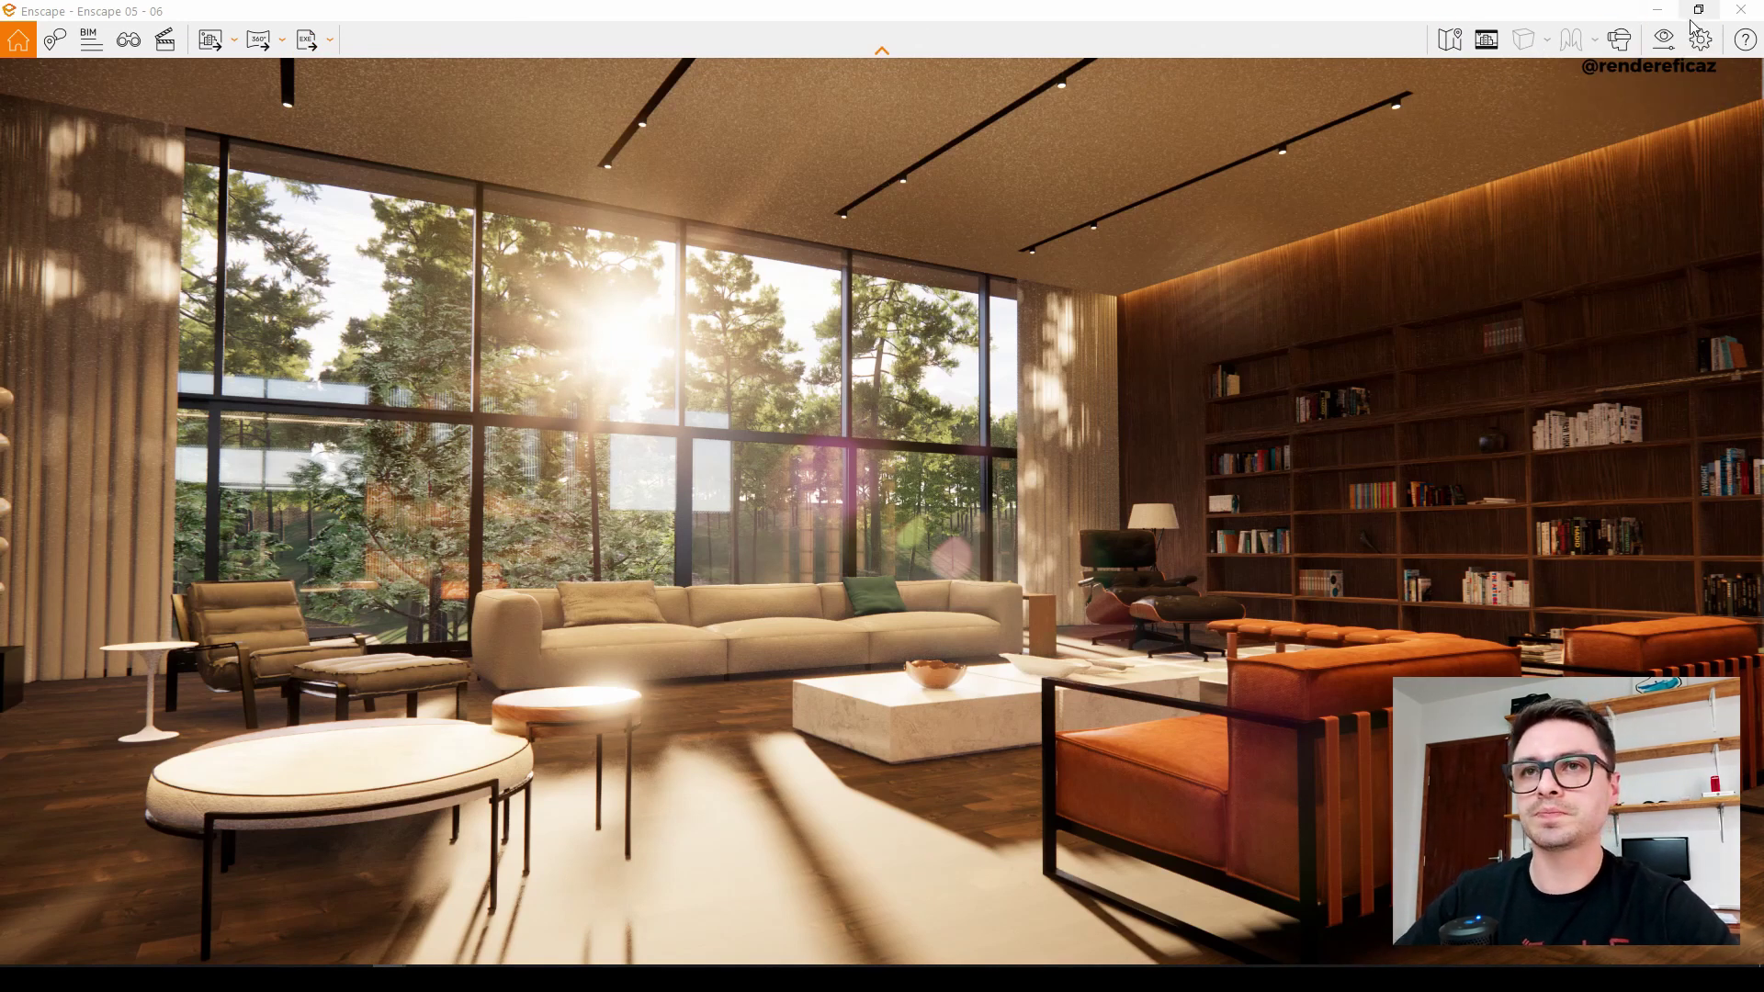
# Show the minimap in the render window and enlarge it to roughly three times its width.
pyautogui.click(1449, 43)
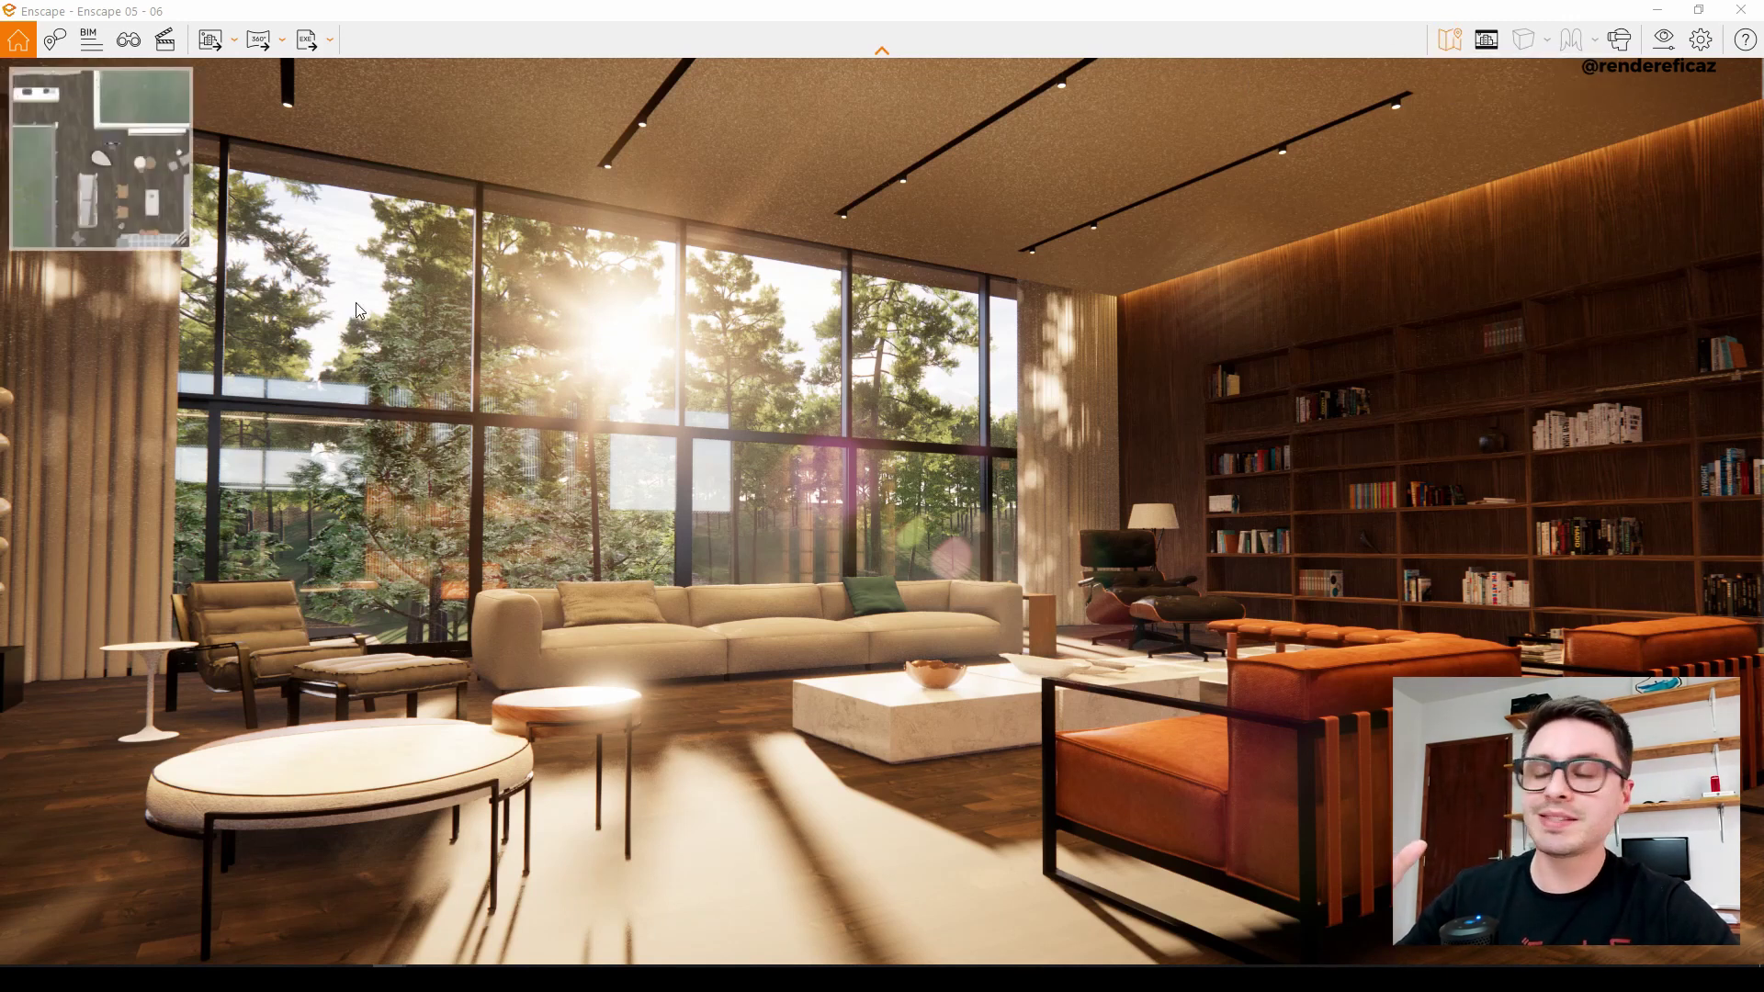
pyautogui.moveTo(183, 242); pyautogui.dragTo(601, 572)
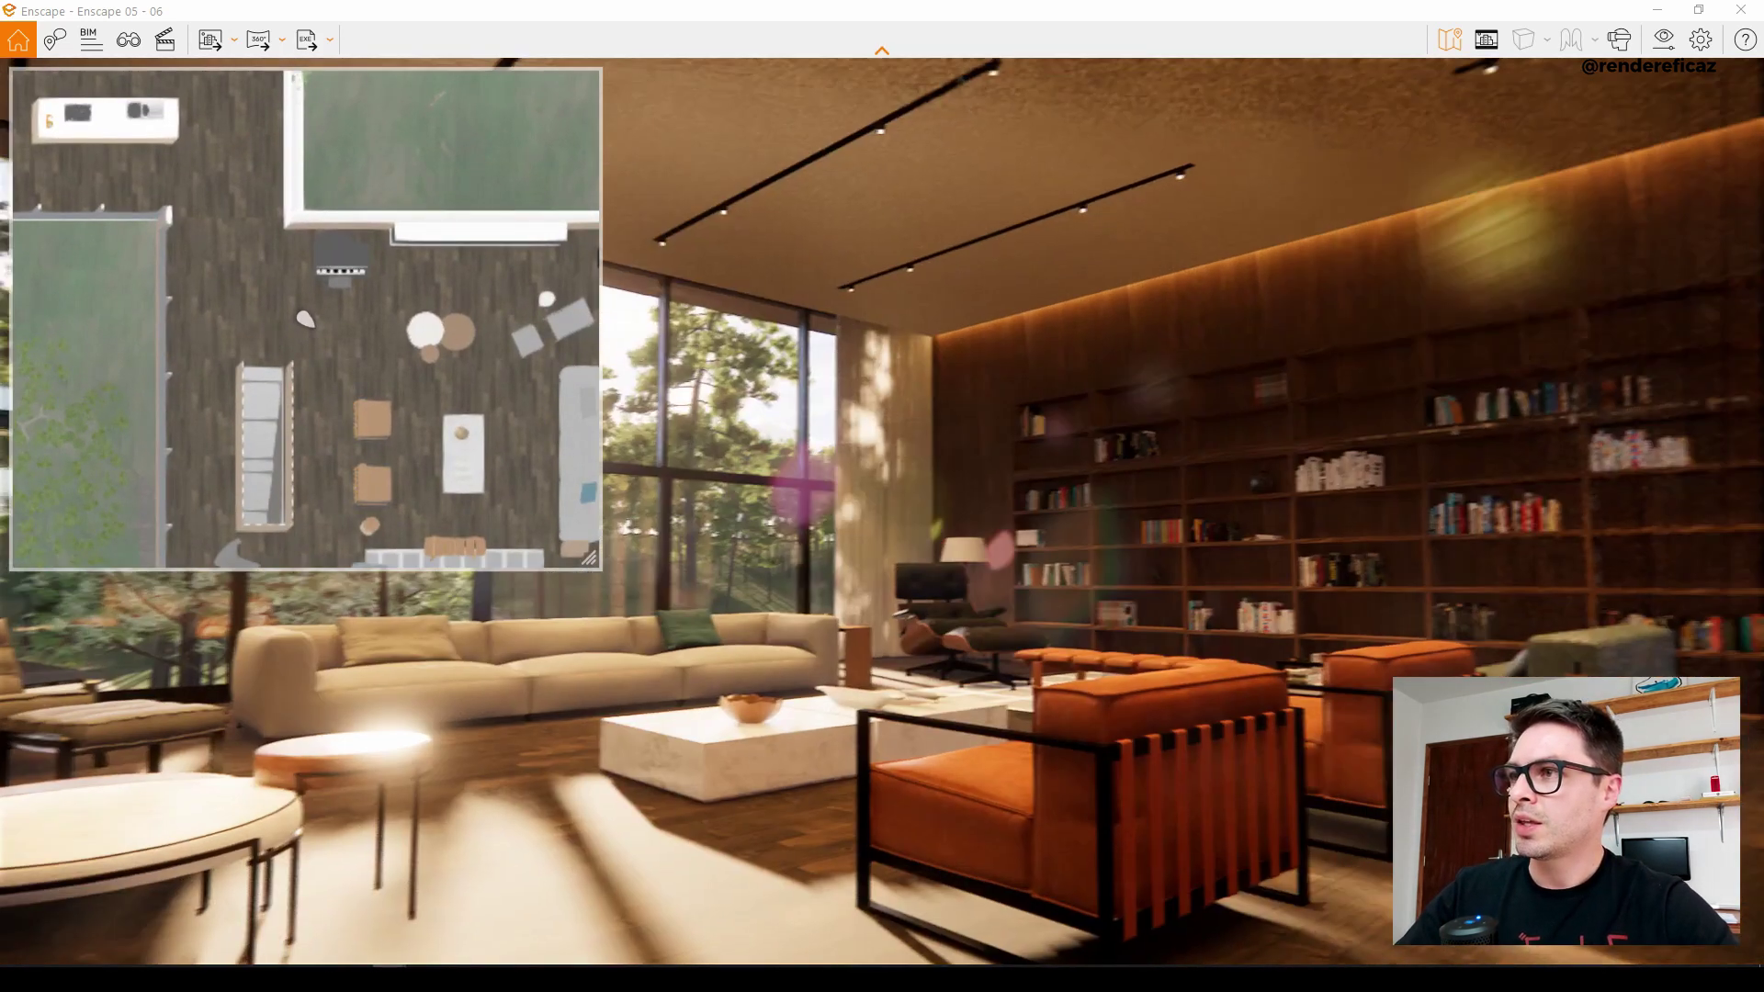
# Turn the camera and walk from the living room past the kitchen into the dining area, following the position on the minimap.
pyautogui.moveTo(882, 515); pyautogui.dragTo(1580, 514)
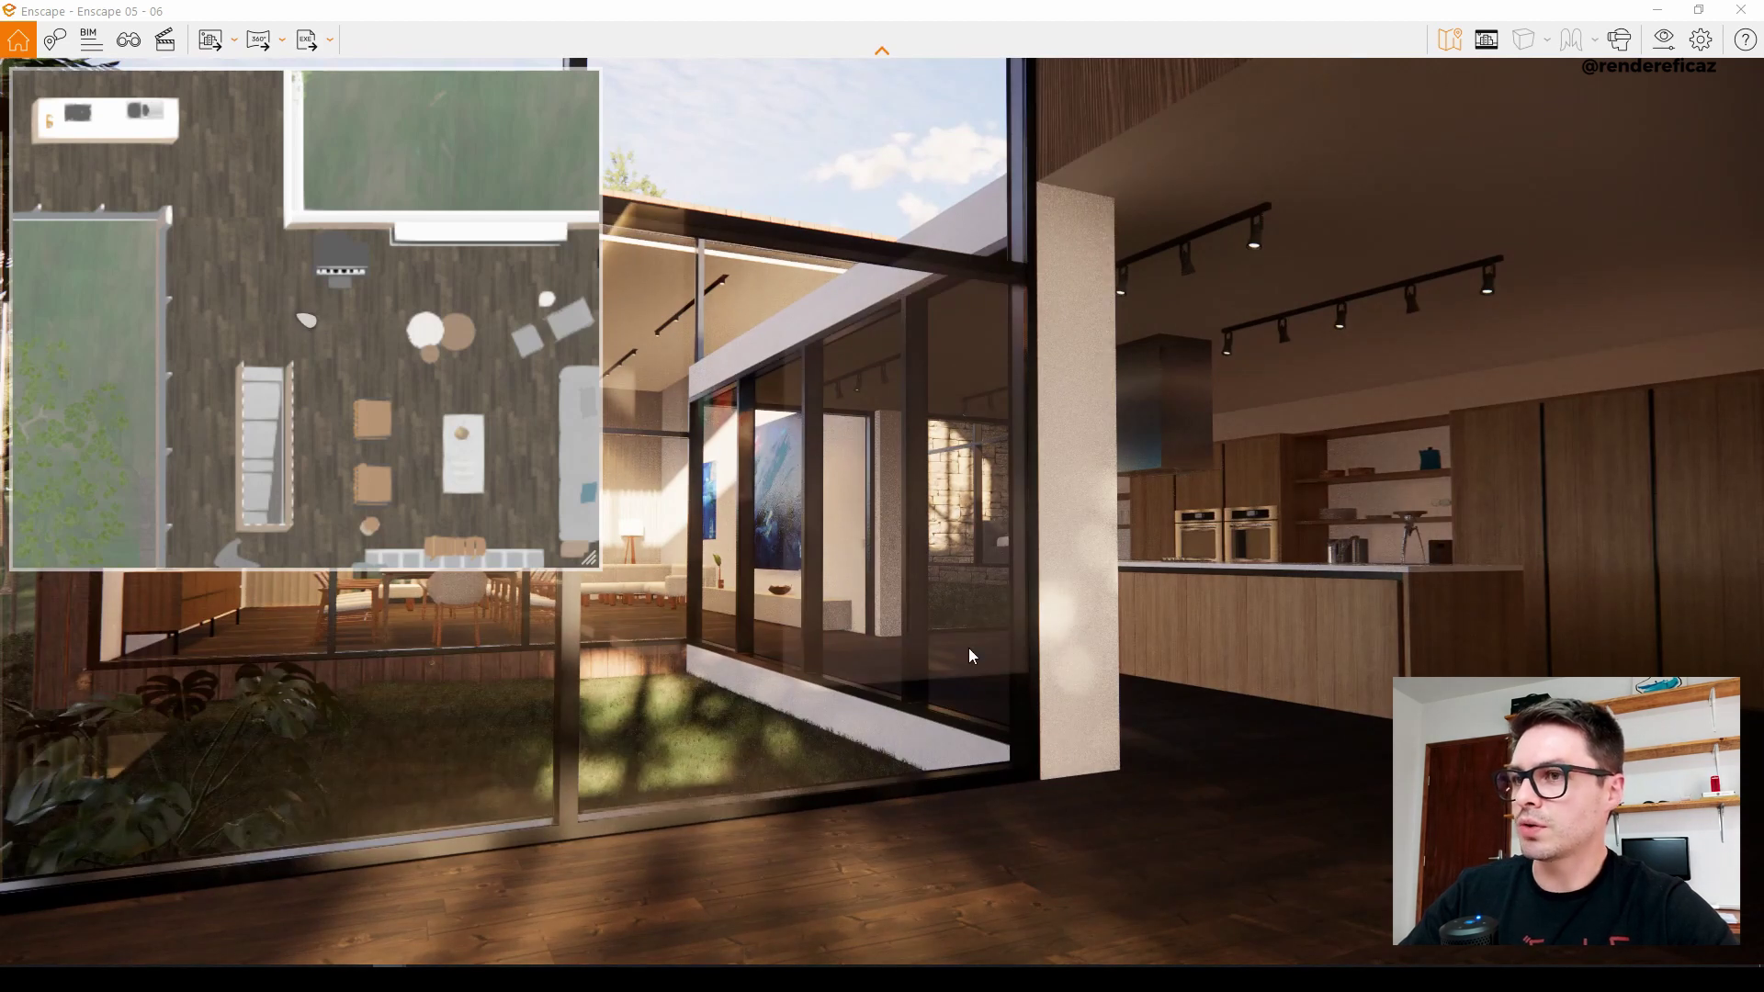
pyautogui.moveTo(882, 515)
pyautogui.mouseDown()
pyautogui.moveTo(1130, 477)
pyautogui.moveTo(1084, 515)
pyautogui.moveTo(1103, 514)
pyautogui.moveTo(515, 514)
pyautogui.mouseUp()
pyautogui.press('w')
pyautogui.press('w')
pyautogui.press('w')
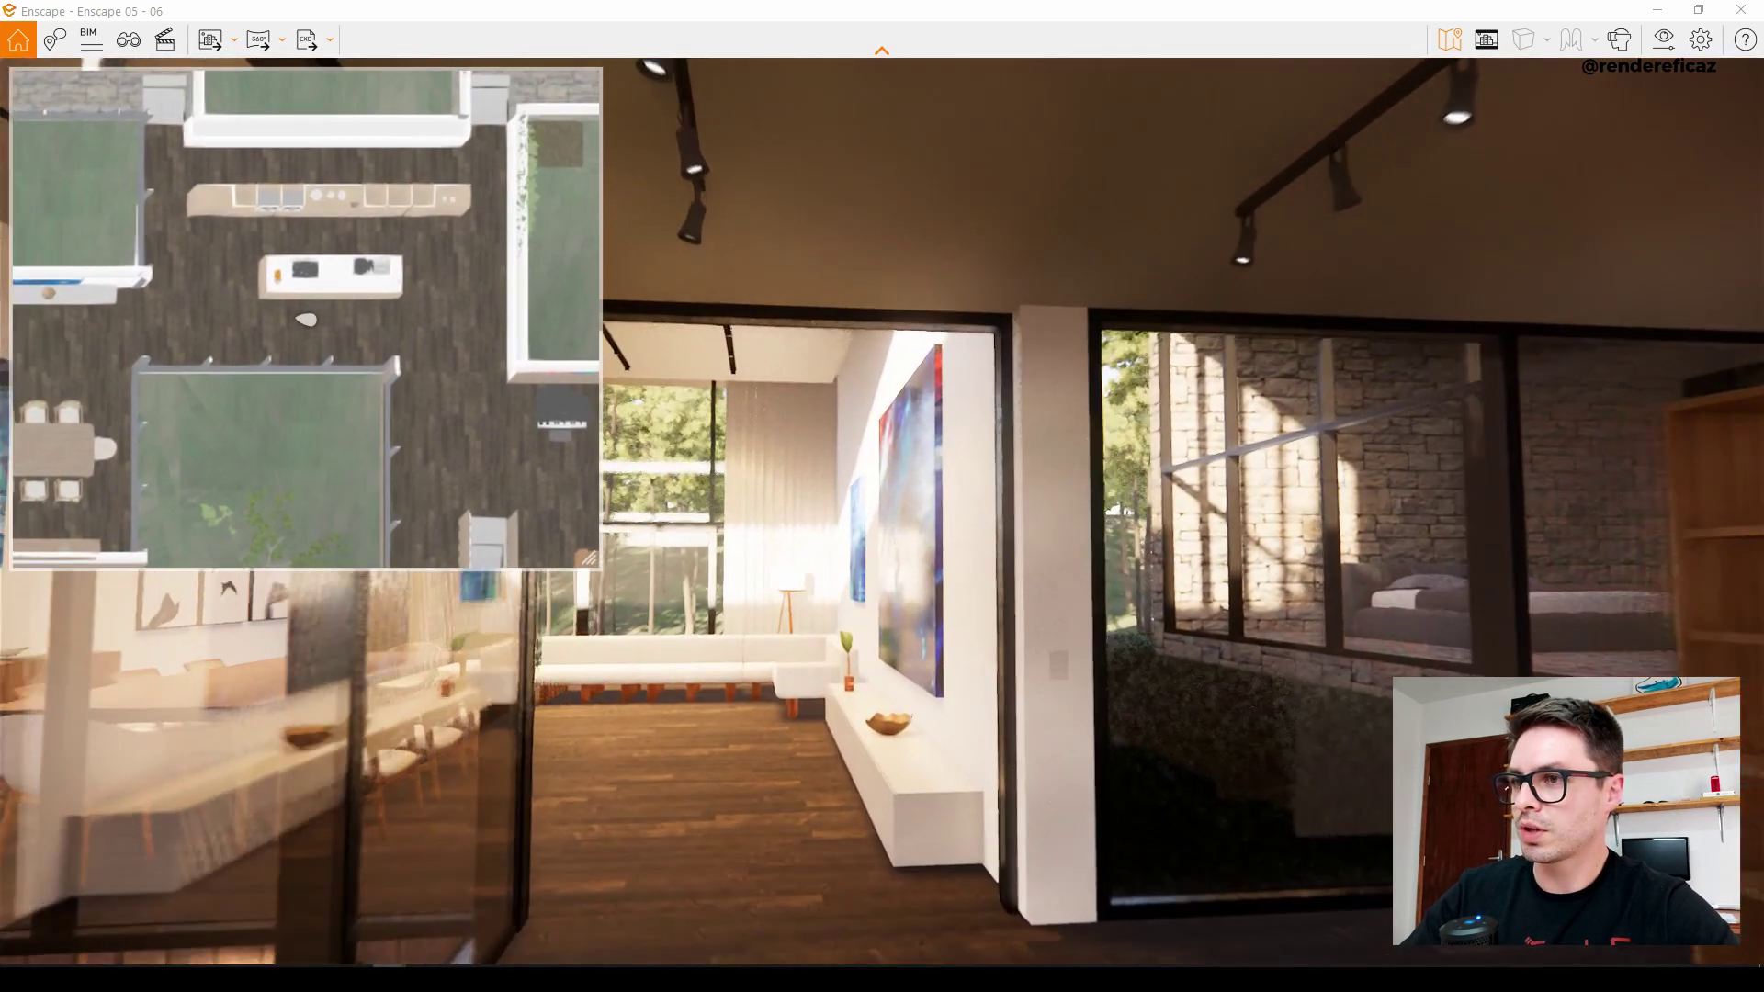
pyautogui.press('w')
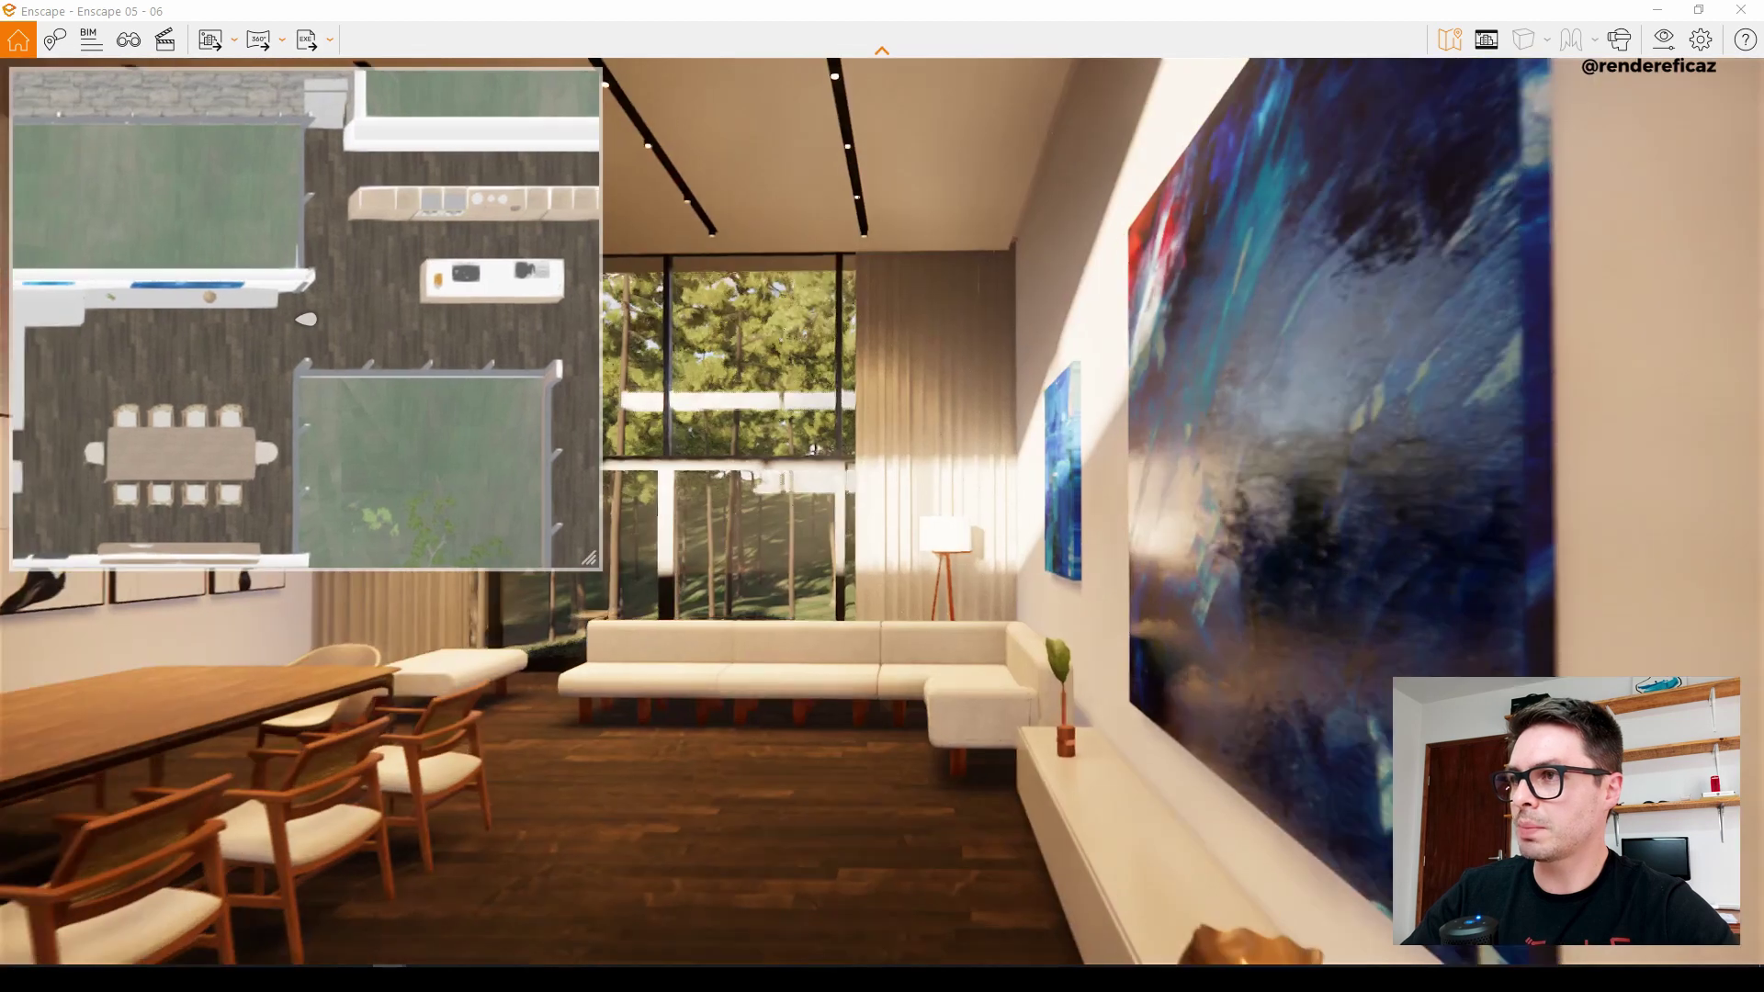
# Narrow the minimap slightly and walk around the dining area, turning the camera to compare its position and direction with the map.
pyautogui.press('w')
pyautogui.moveTo(604, 580); pyautogui.dragTo(497, 586)
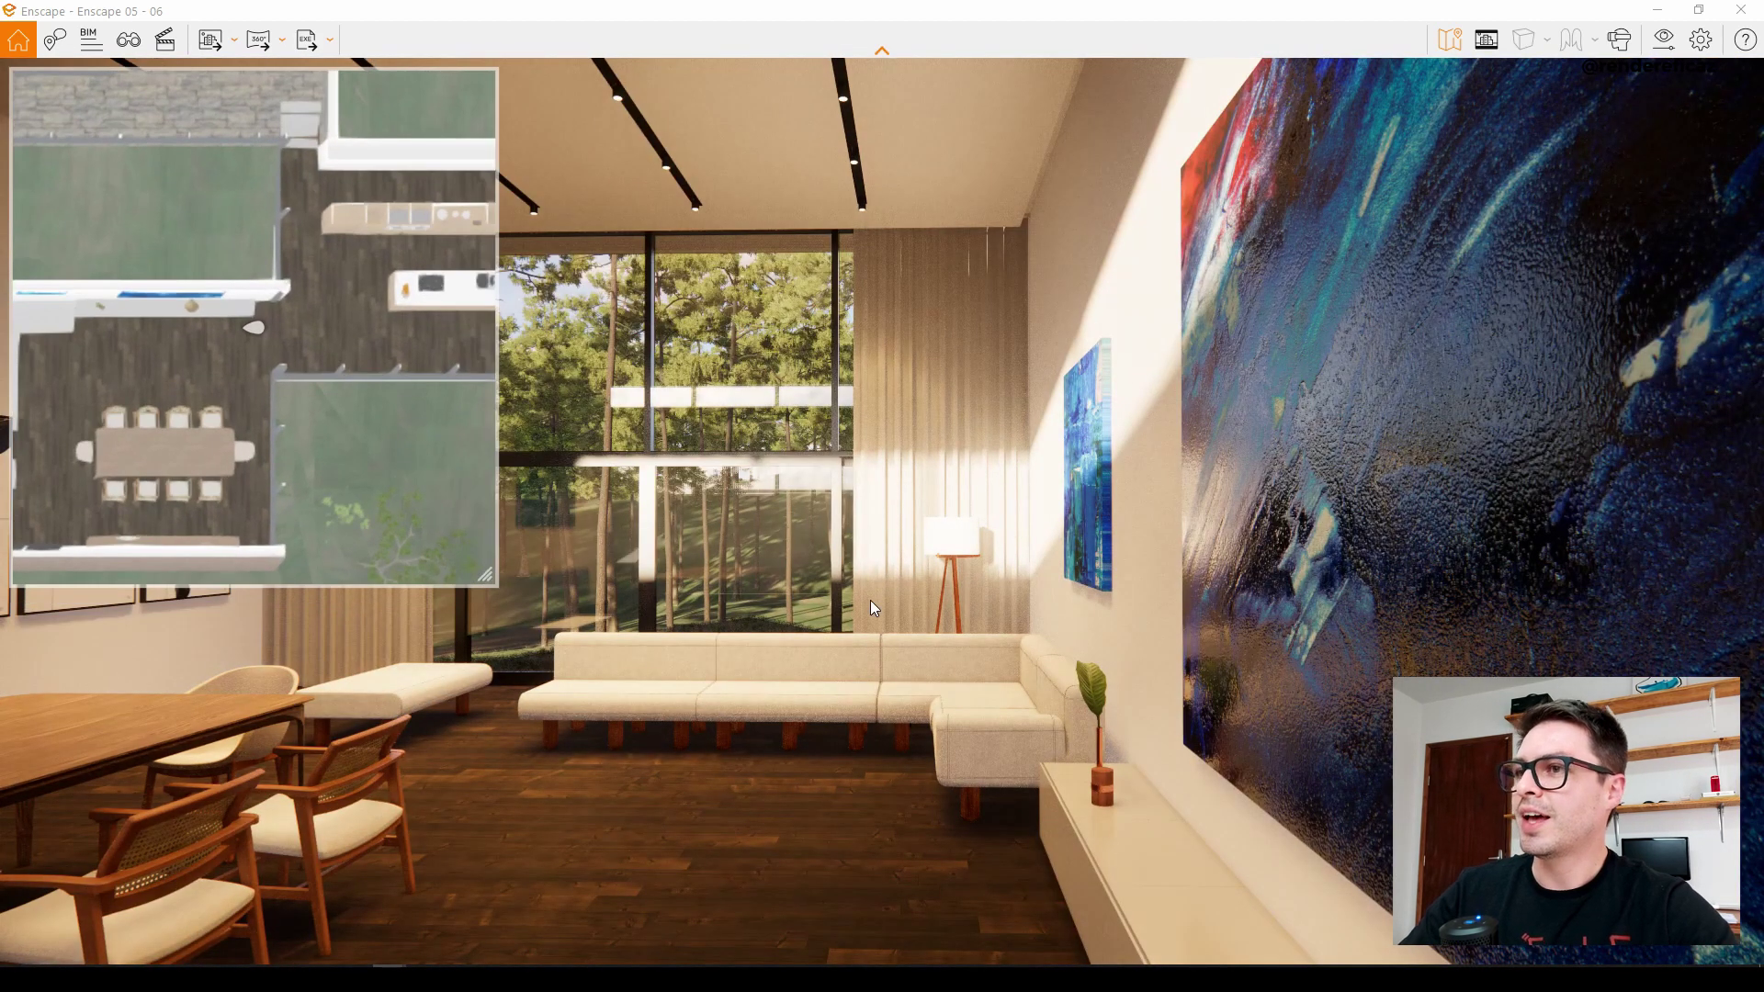
pyautogui.press('w')
pyautogui.moveTo(870, 599); pyautogui.dragTo(37, 602)
pyautogui.press('w')
pyautogui.press('d')
pyautogui.press('s')
pyautogui.press('s')
pyautogui.press('w')
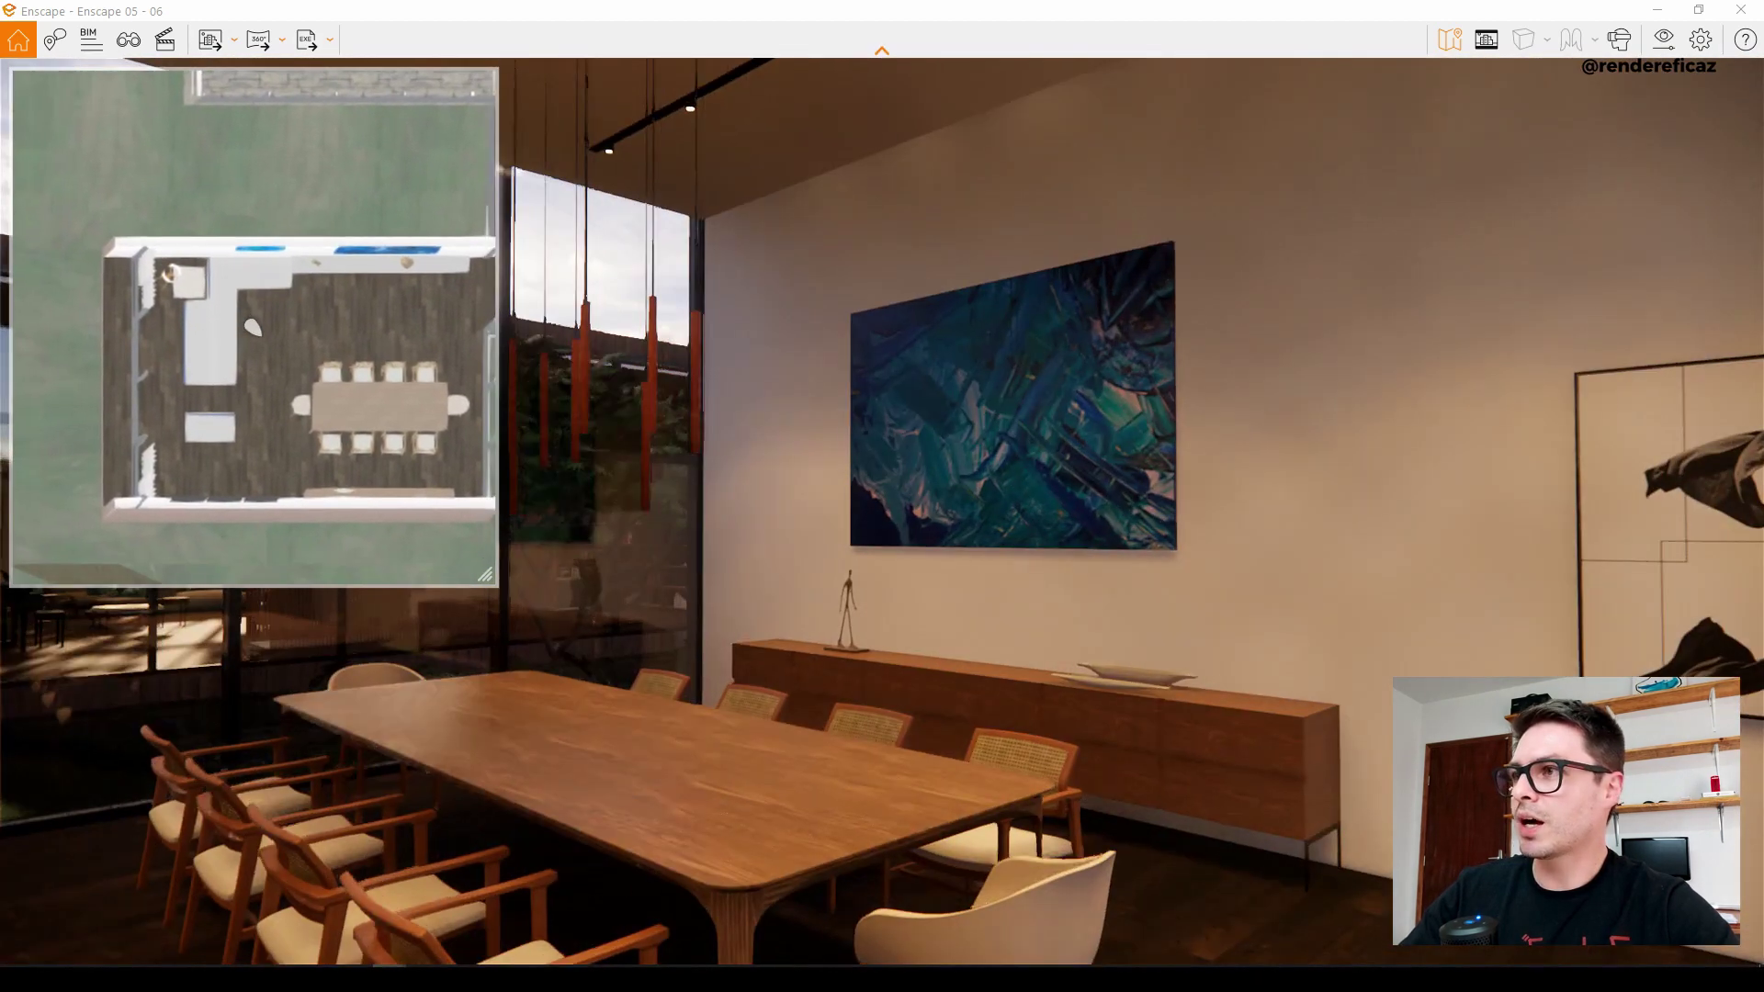
pyautogui.press('Right')
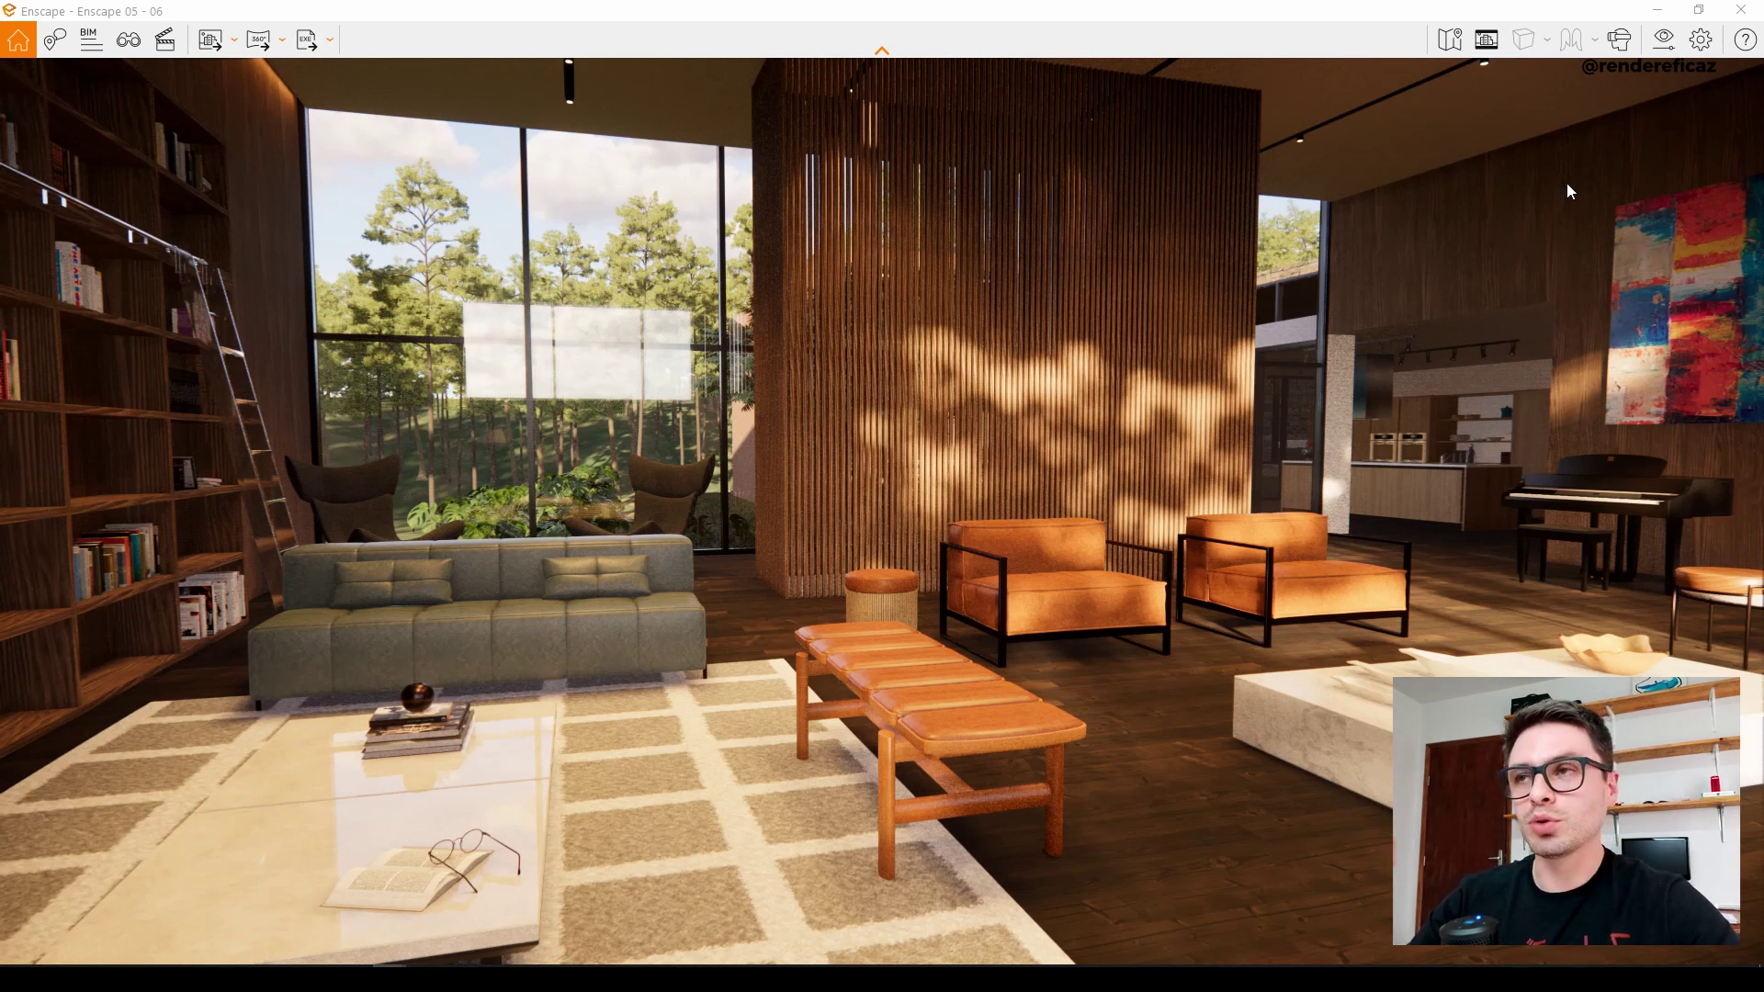
# Turn on the safe frame for the living room view and restore the Enscape window to a smaller size beside SketchUp.
pyautogui.click(1487, 53)
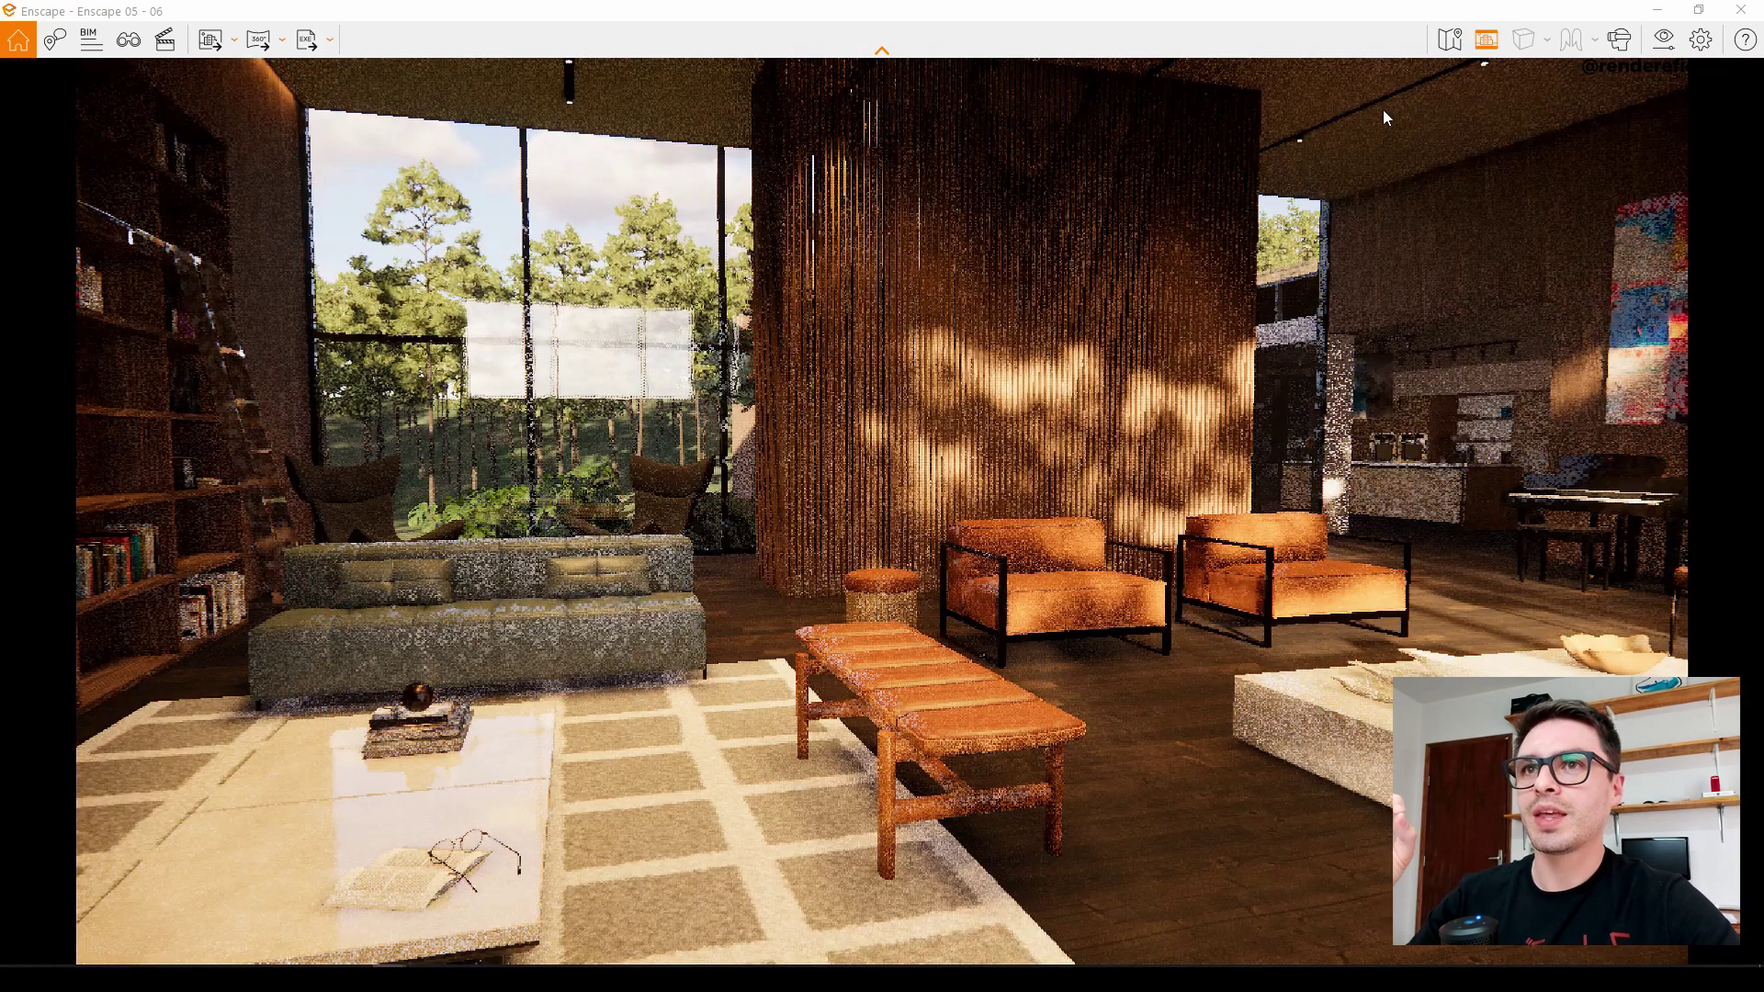
pyautogui.click(1698, 11)
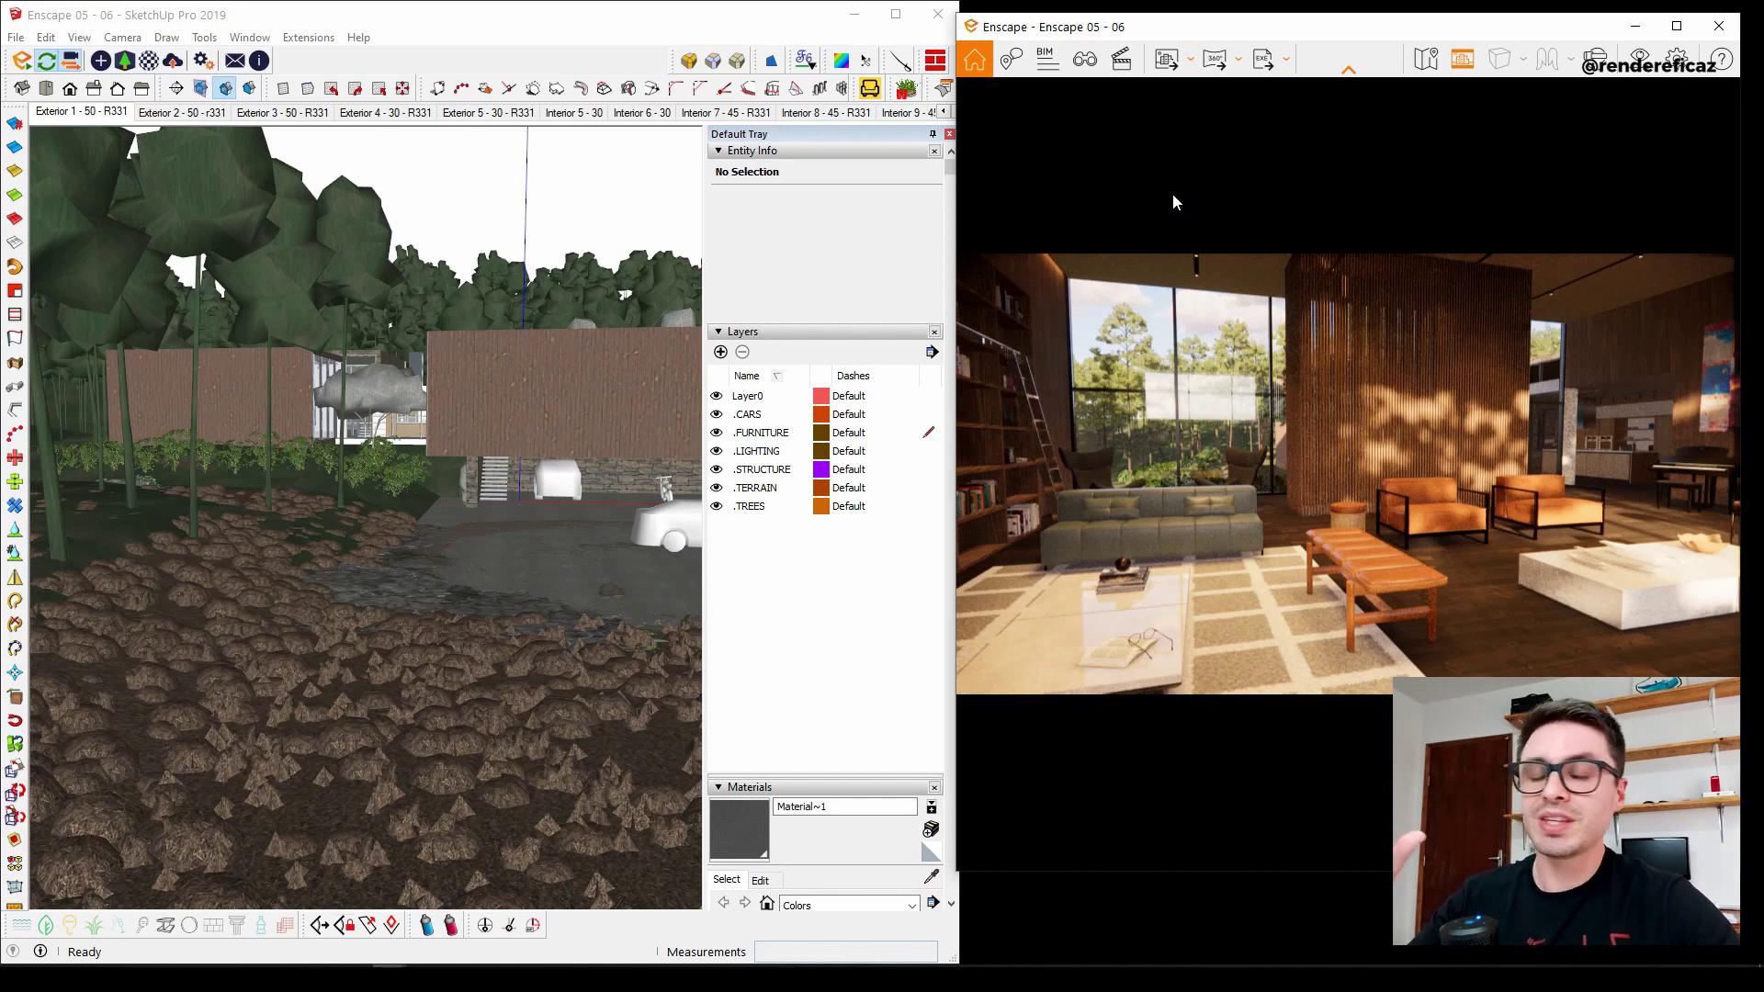
pyautogui.moveTo(1133, 161); pyautogui.dragTo(1137, 103)
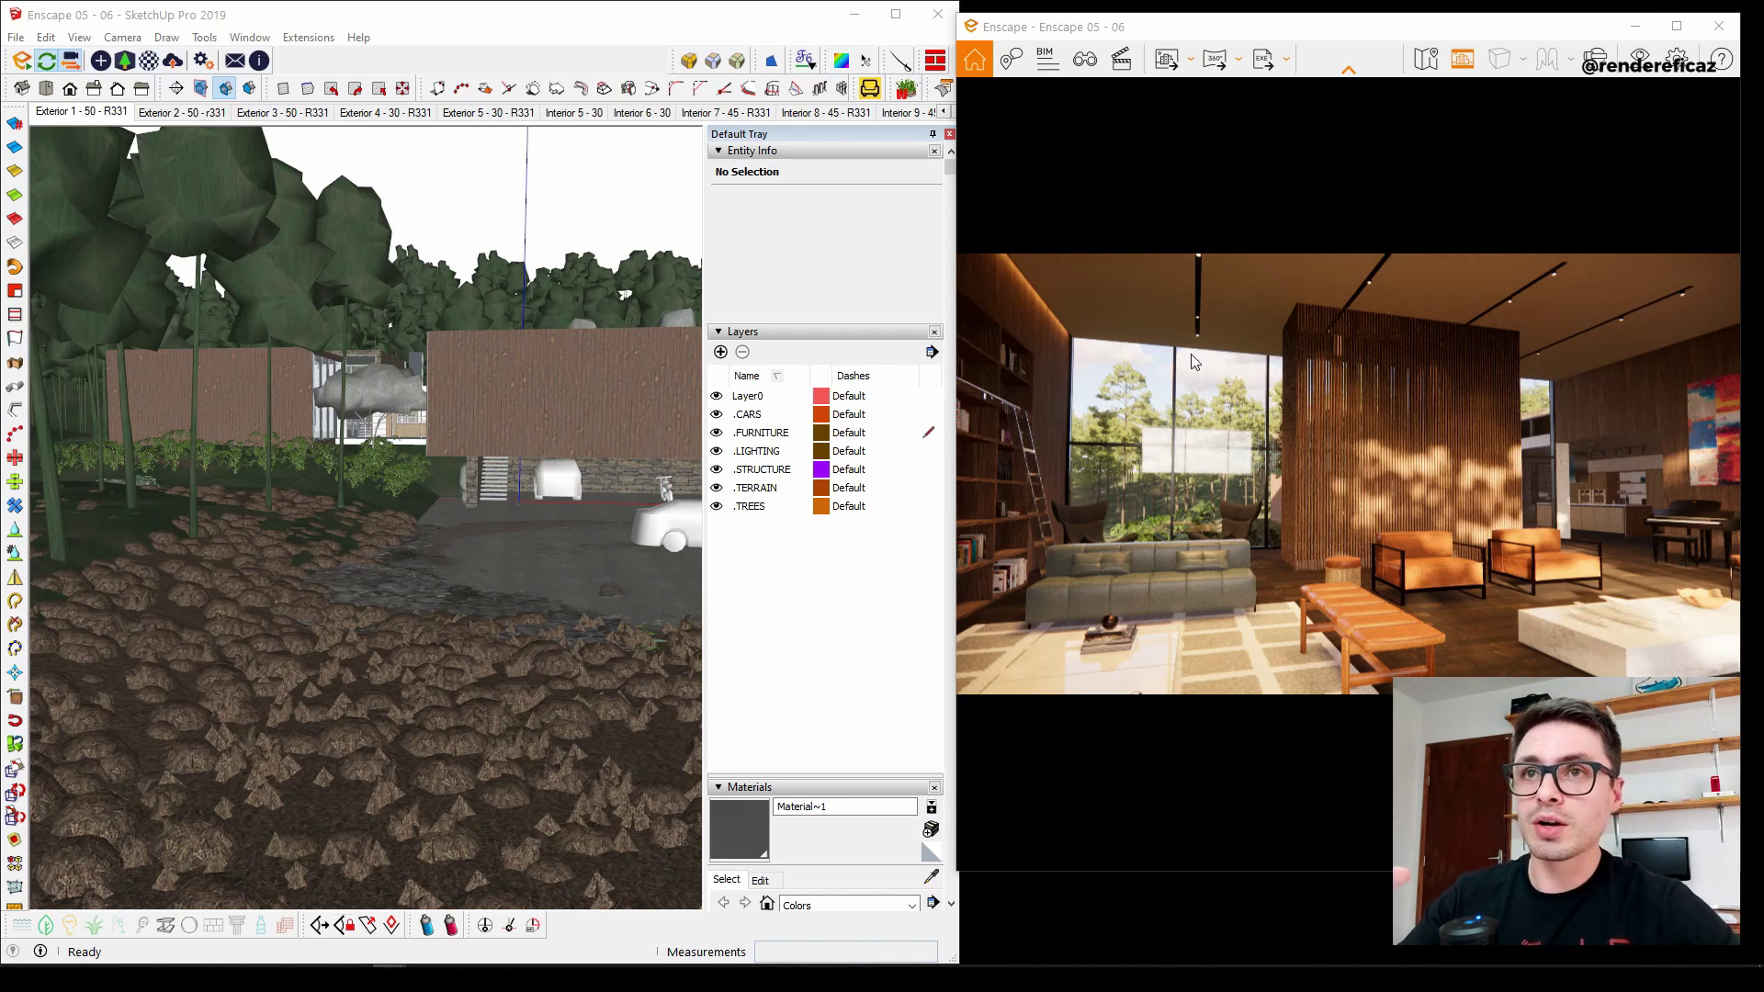
# Frame the garage facade closely in SketchUp and disable view synchronization with the render.
pyautogui.moveTo(494, 588)
pyautogui.mouseDown(button='middle')
pyautogui.moveTo(516, 605)
pyautogui.moveTo(466, 614)
pyautogui.moveTo(473, 576)
pyautogui.moveTo(429, 591)
pyautogui.mouseUp(button='middle')
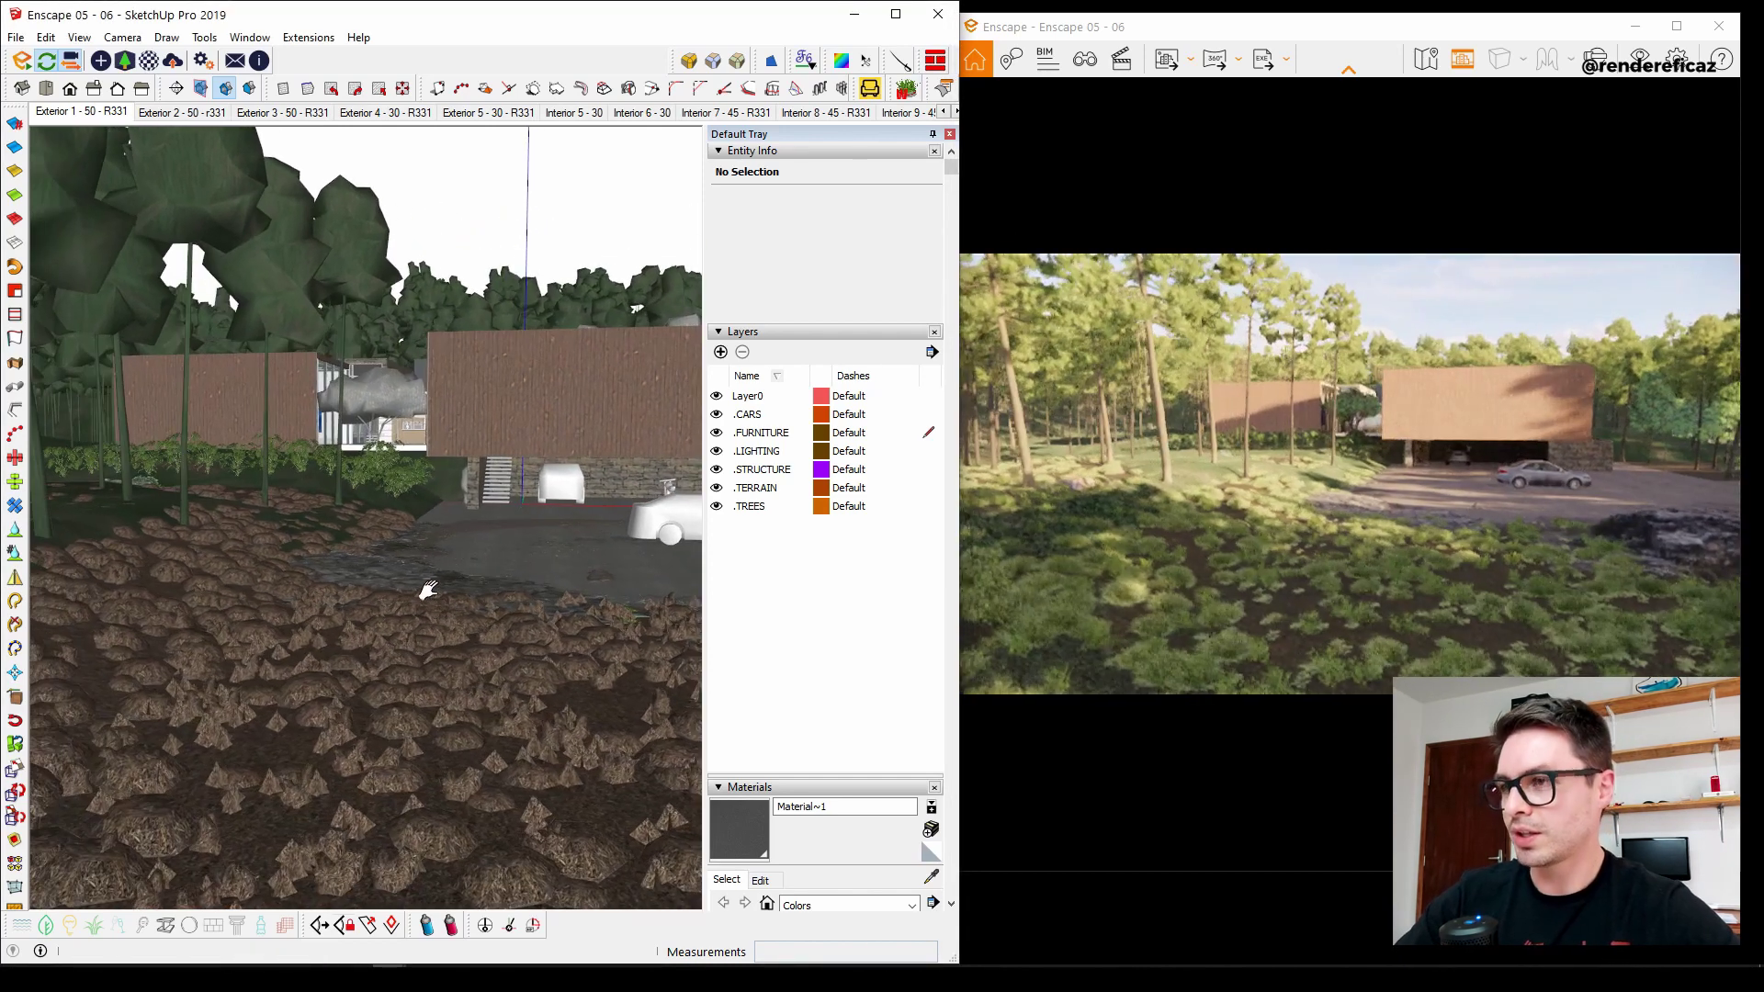
pyautogui.scroll(5, 496, 432)
pyautogui.moveTo(496, 427)
pyautogui.keyDown('shift'); pyautogui.mouseDown(button='middle')
pyautogui.moveTo(394, 465)
pyautogui.moveTo(474, 484)
pyautogui.moveTo(339, 511)
pyautogui.moveTo(345, 485)
pyautogui.mouseUp(button='middle'); pyautogui.keyUp('shift')
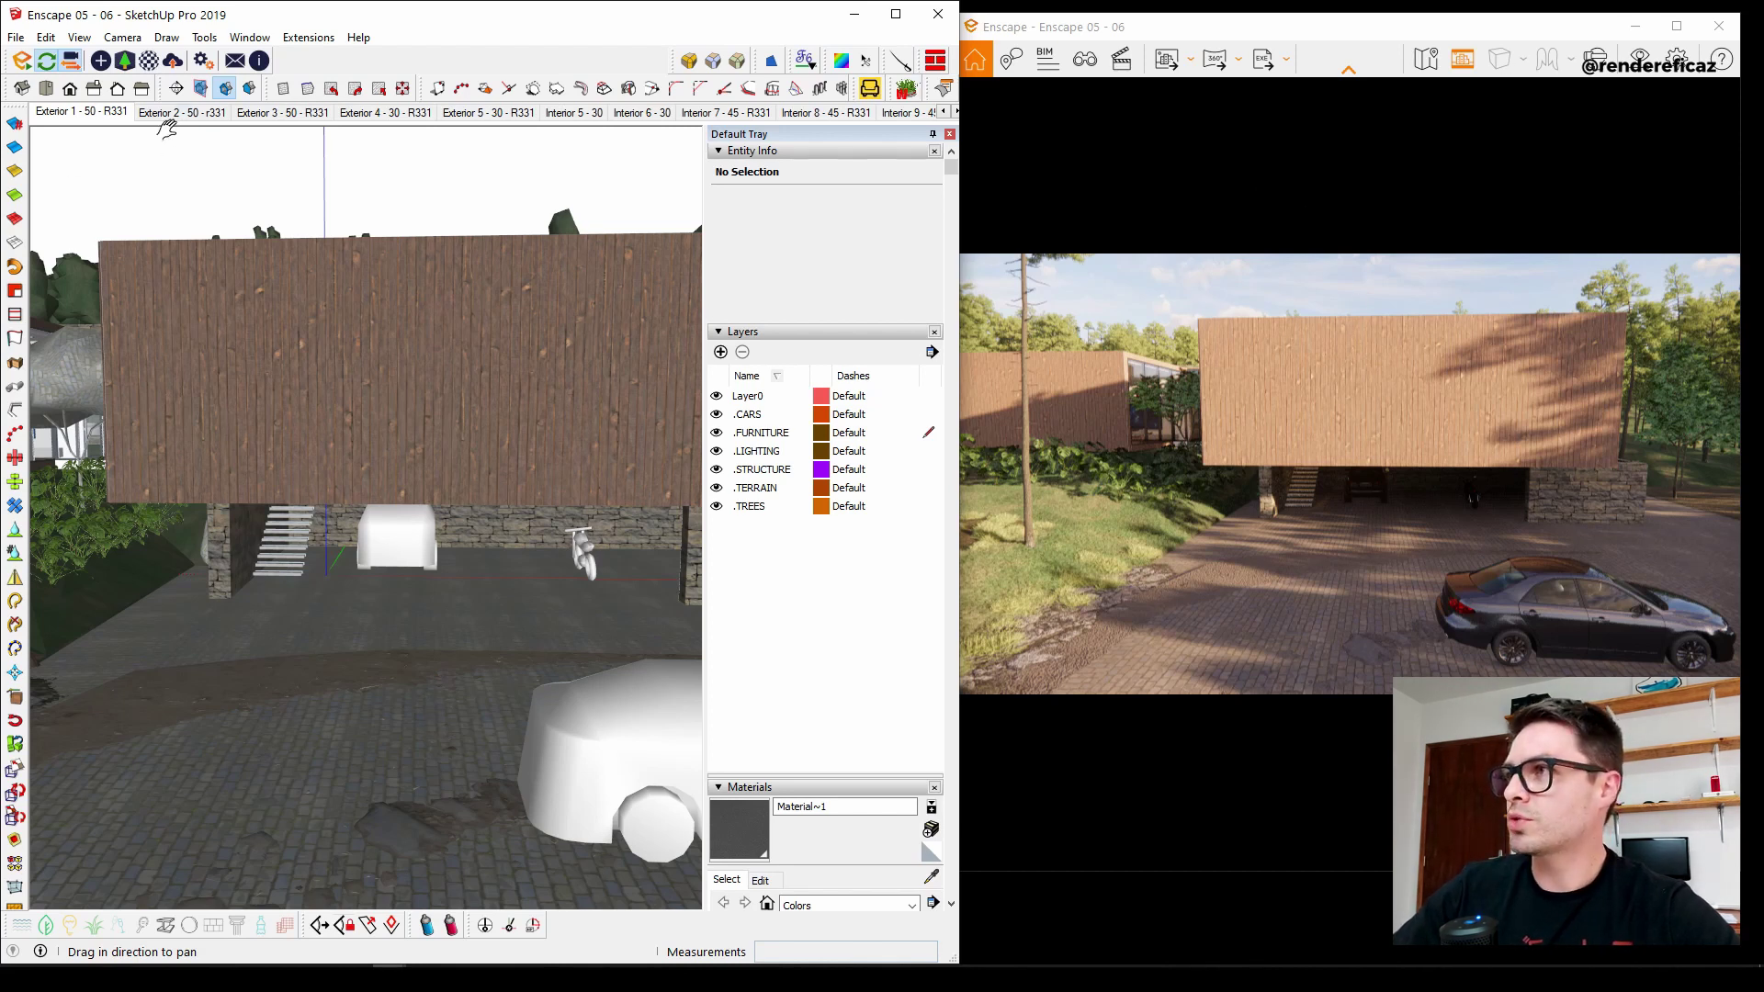
pyautogui.click(71, 63)
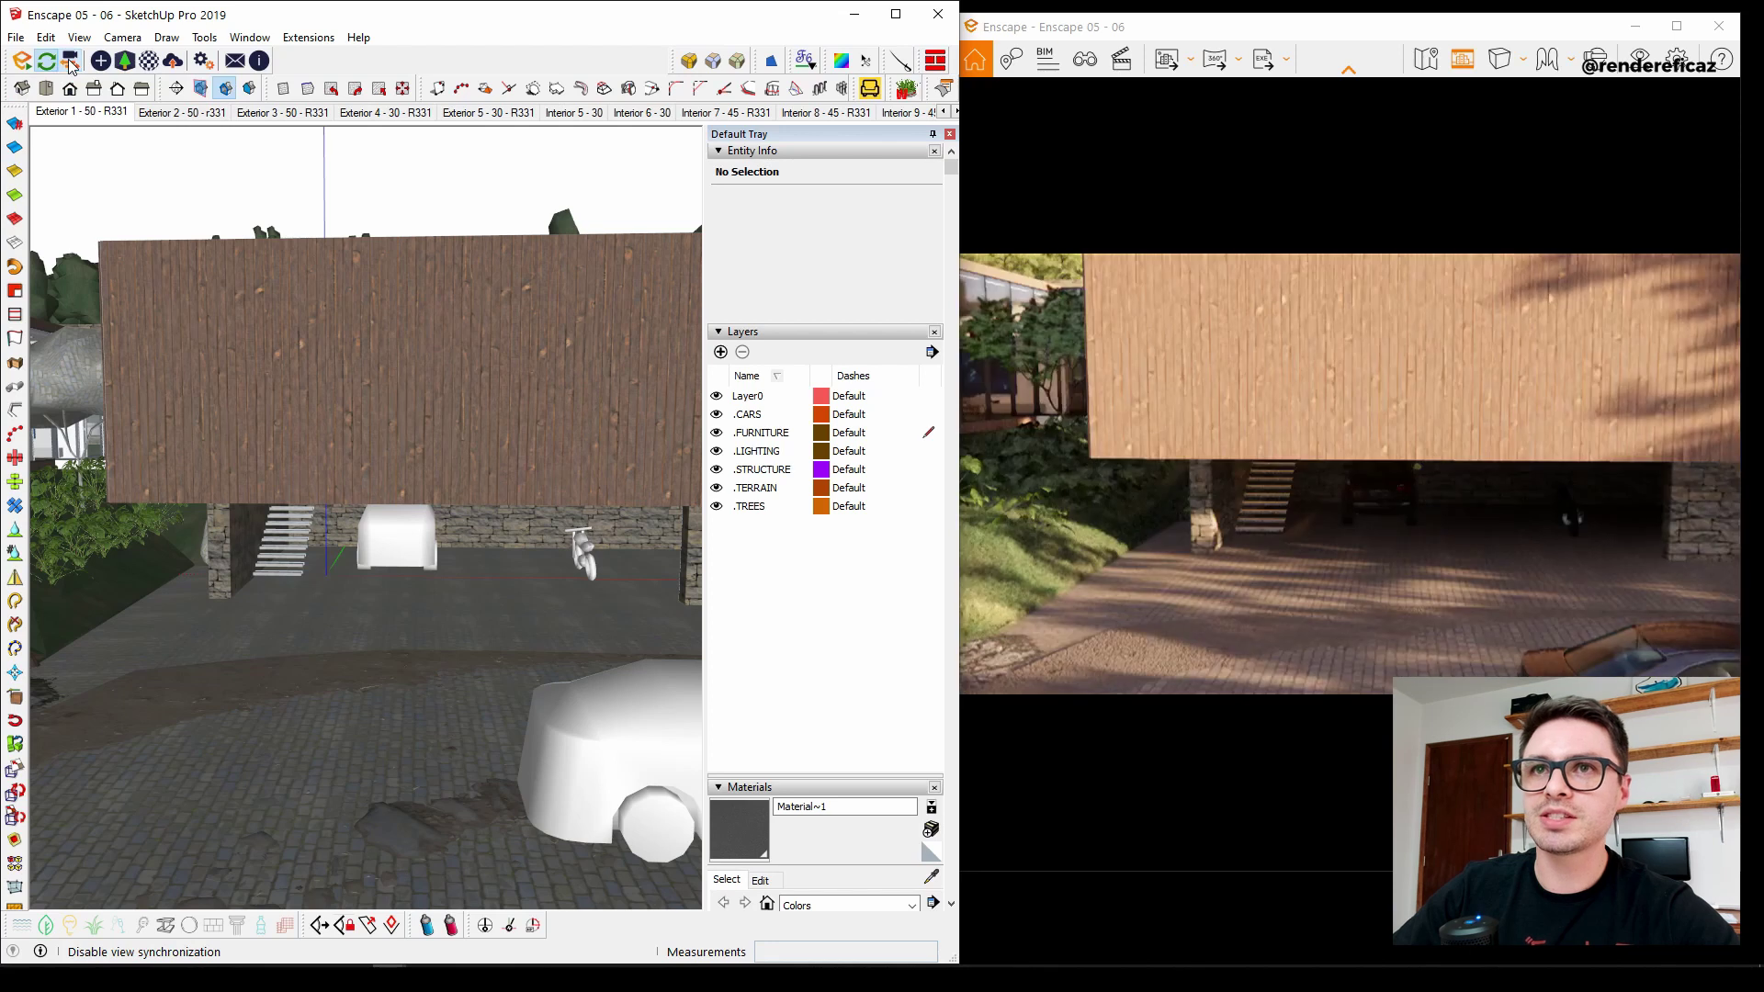
# Switch the projection of the garage facade render to Two-Point.
pyautogui.click(1518, 62)
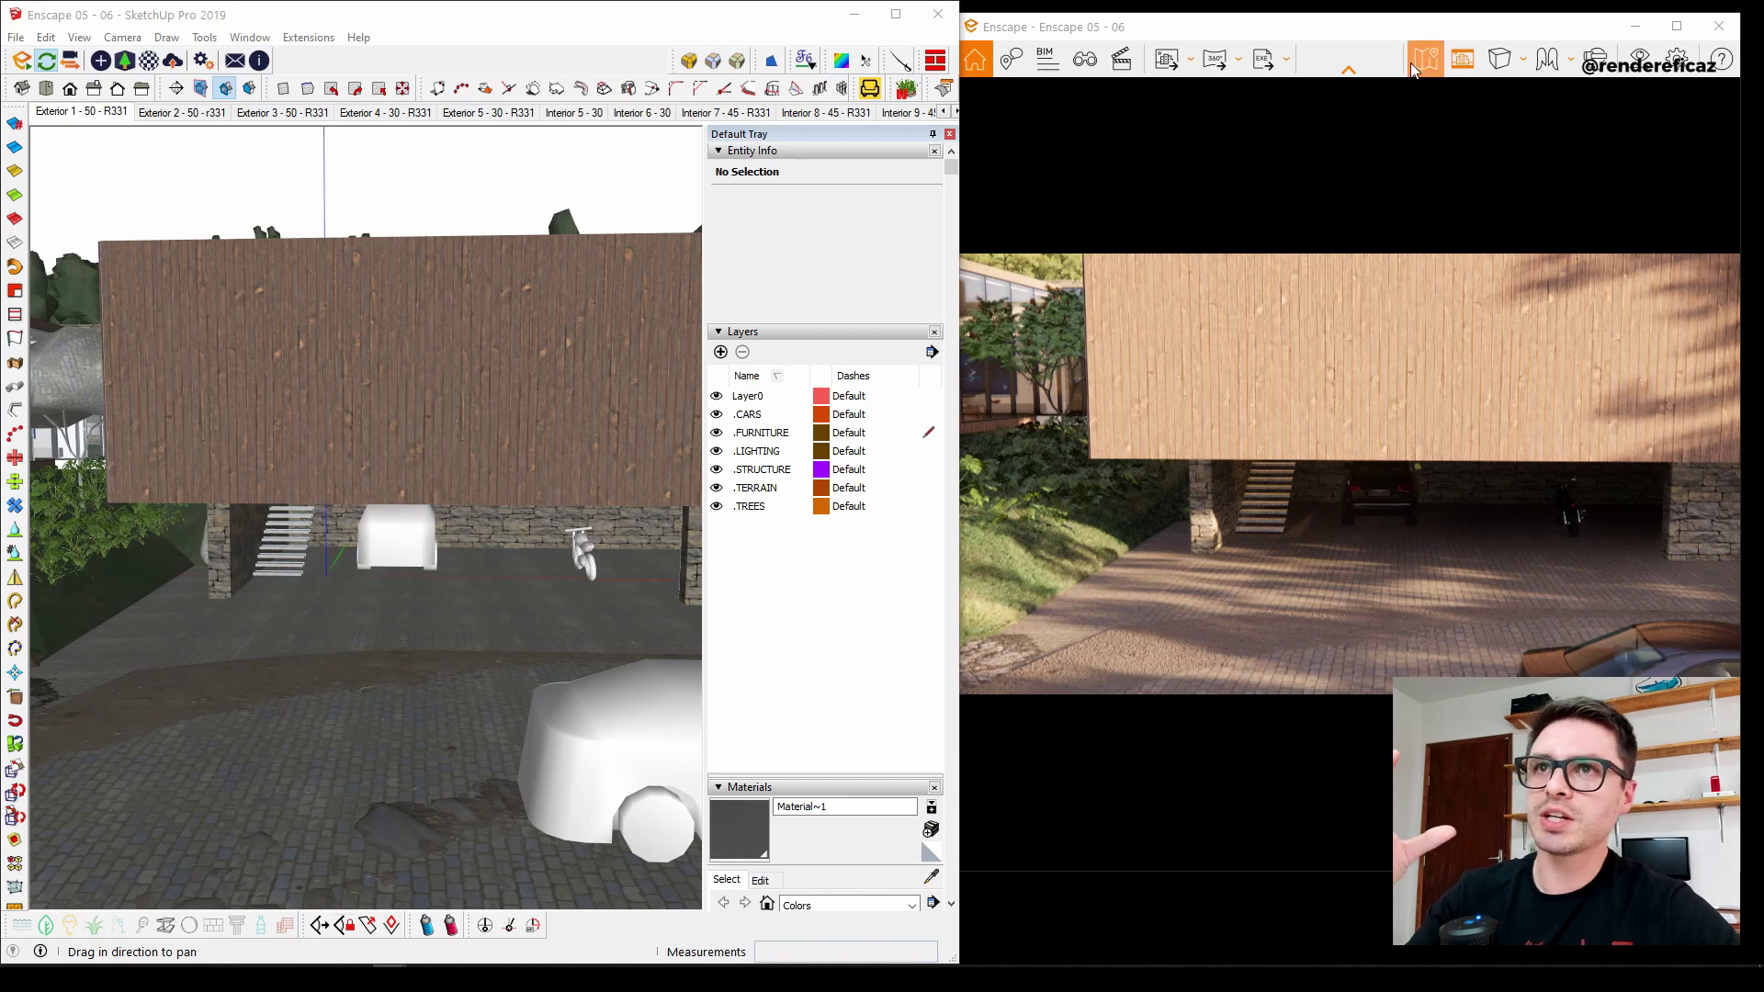
pyautogui.moveTo(1417, 31); pyautogui.dragTo(1422, 30)
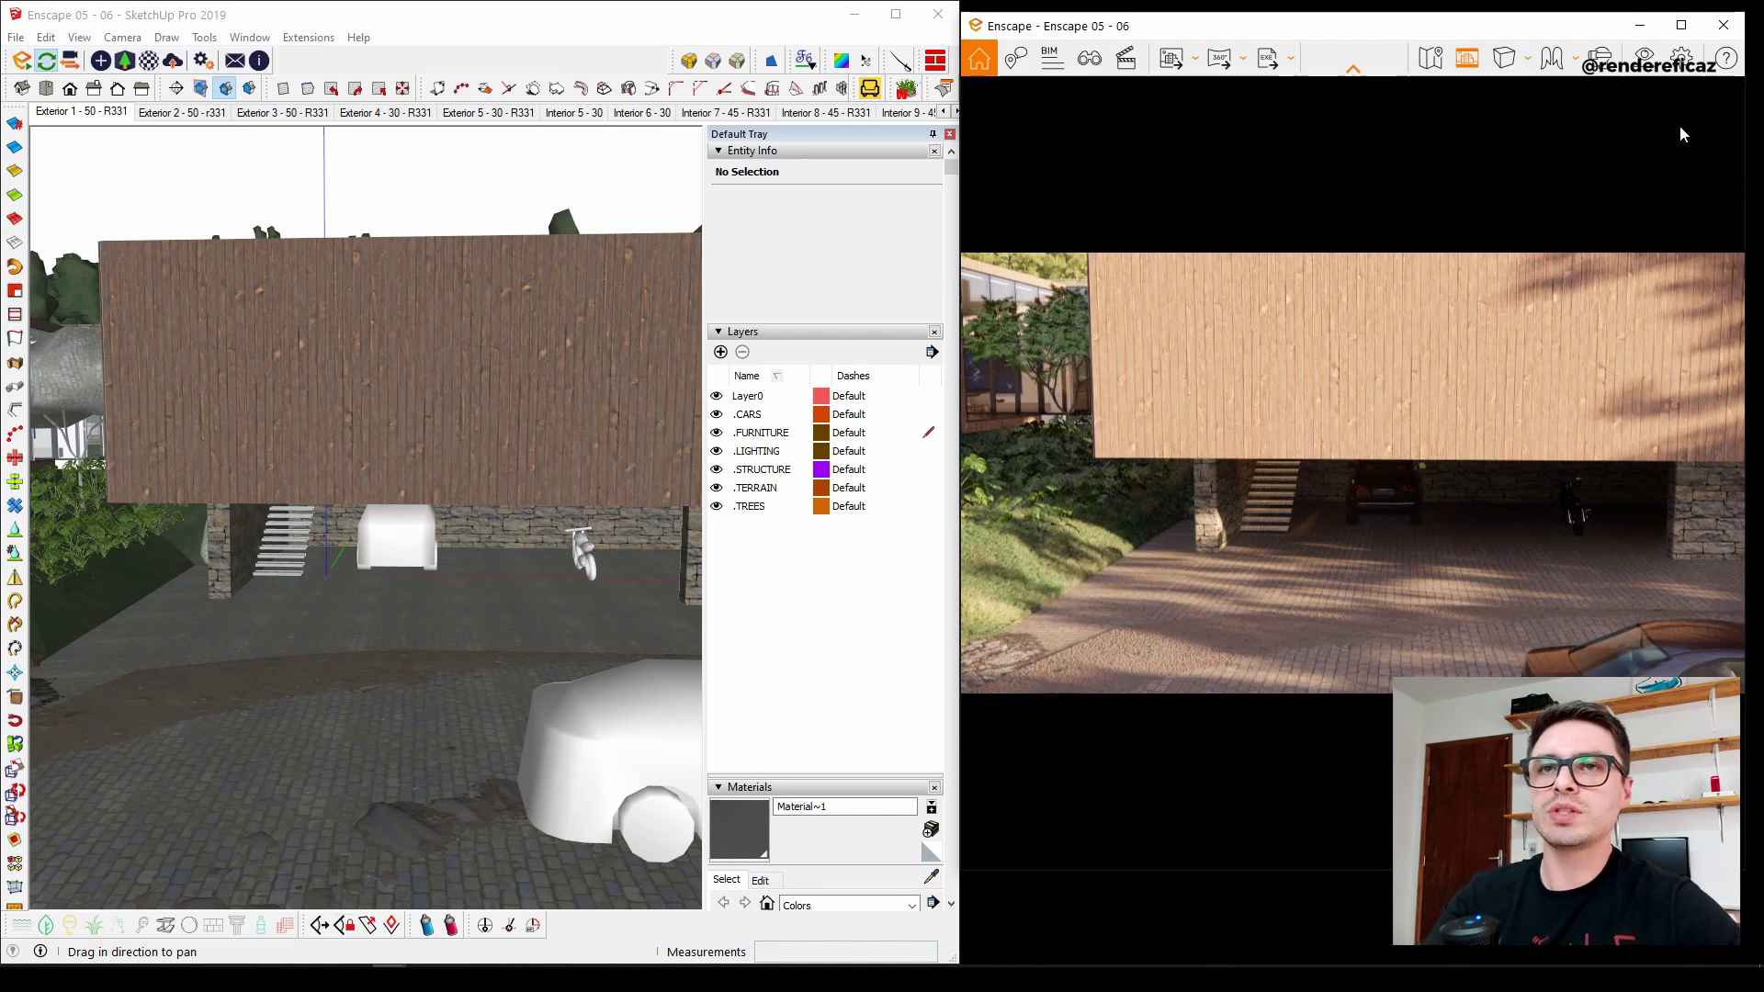
pyautogui.click(1530, 62)
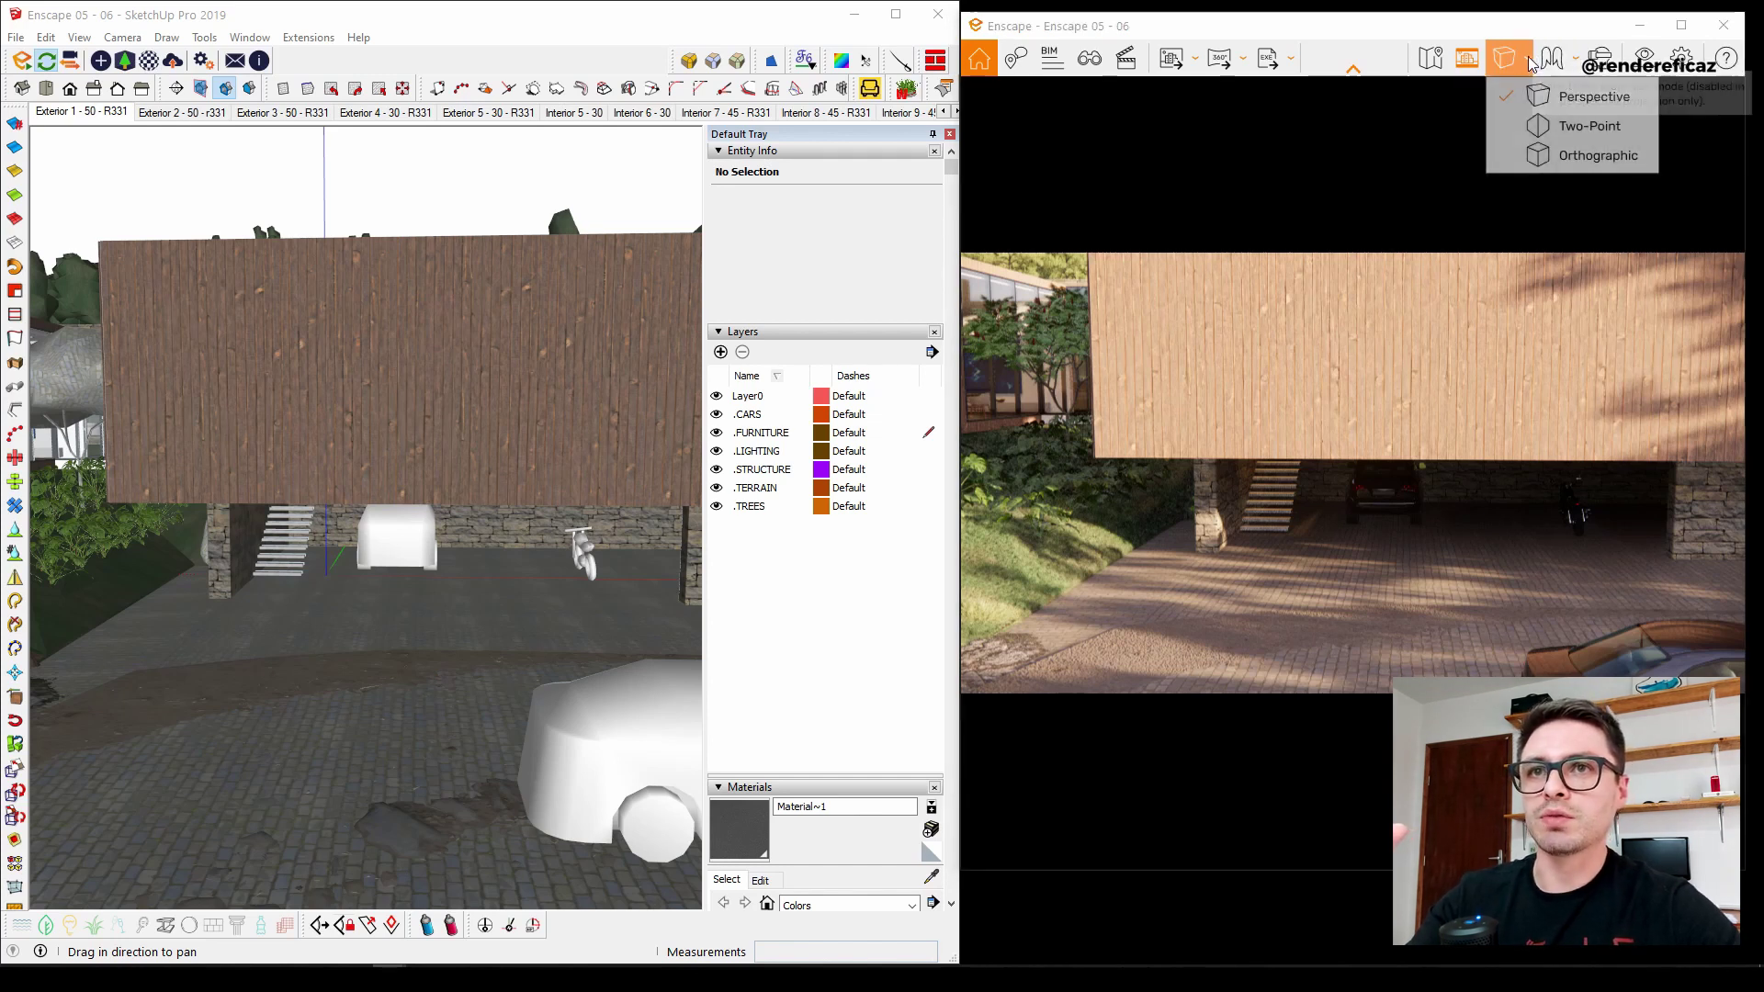
pyautogui.click(1590, 126)
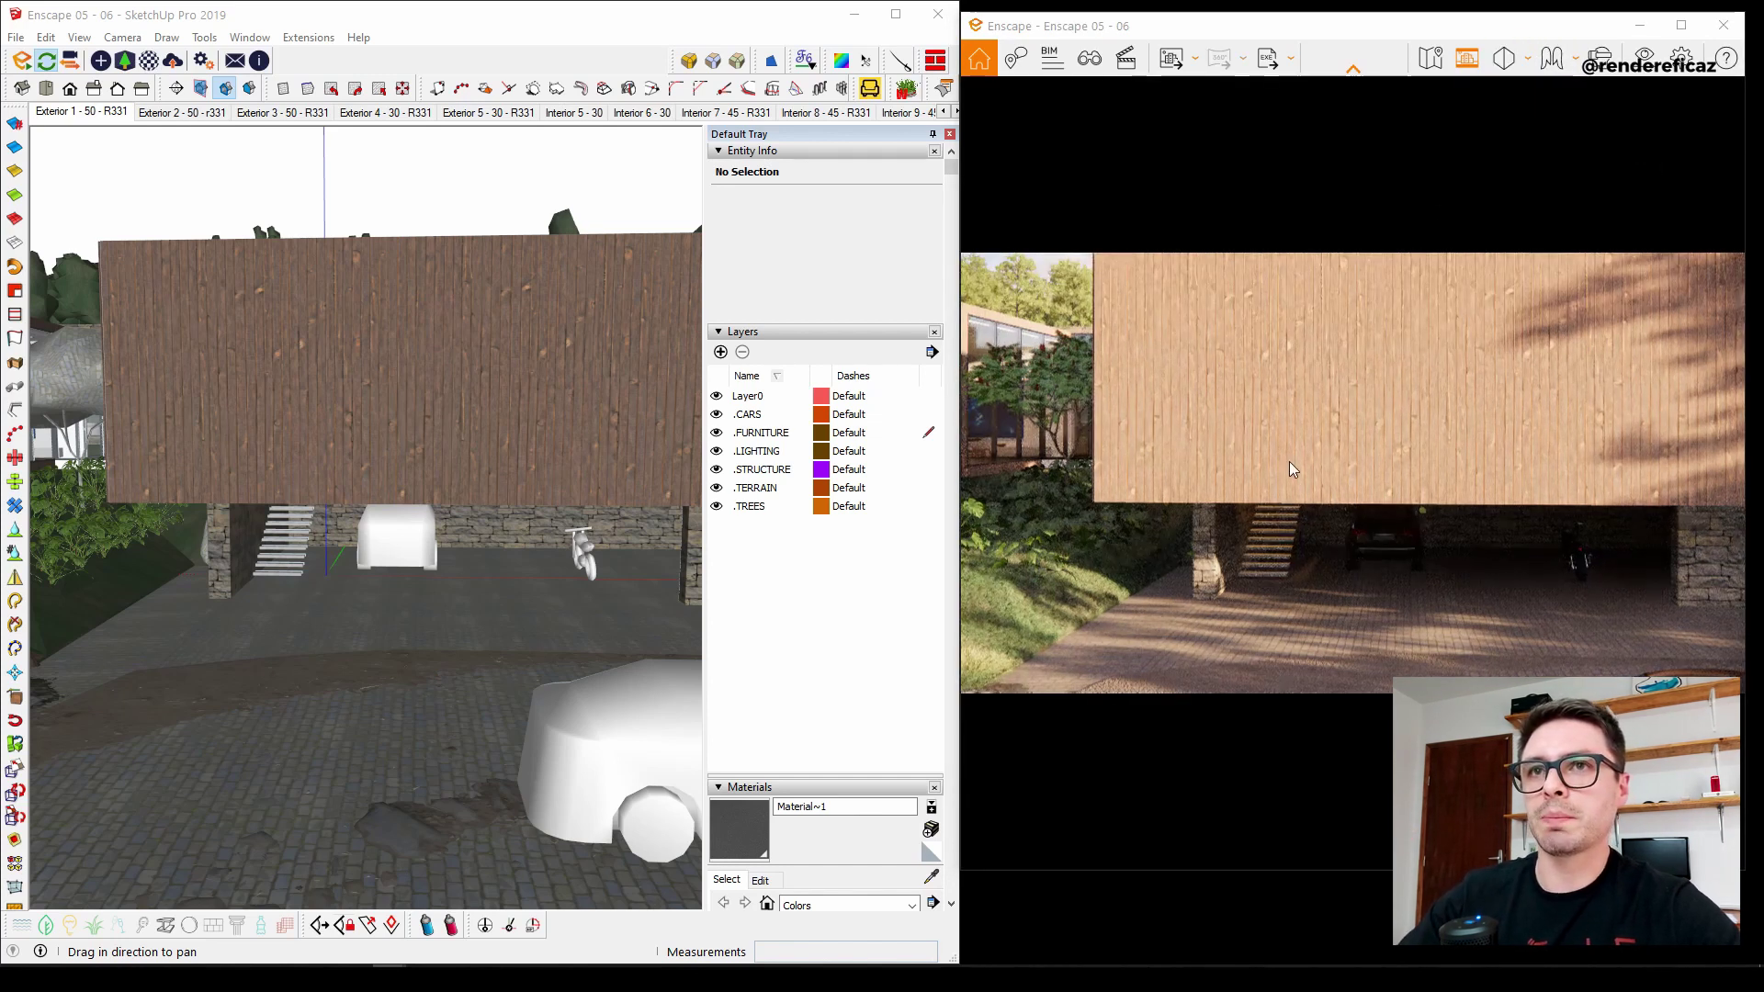
# Try the Orthographic projection on the render and return it to Perspective.
pyautogui.click(1528, 60)
pyautogui.click(1543, 158)
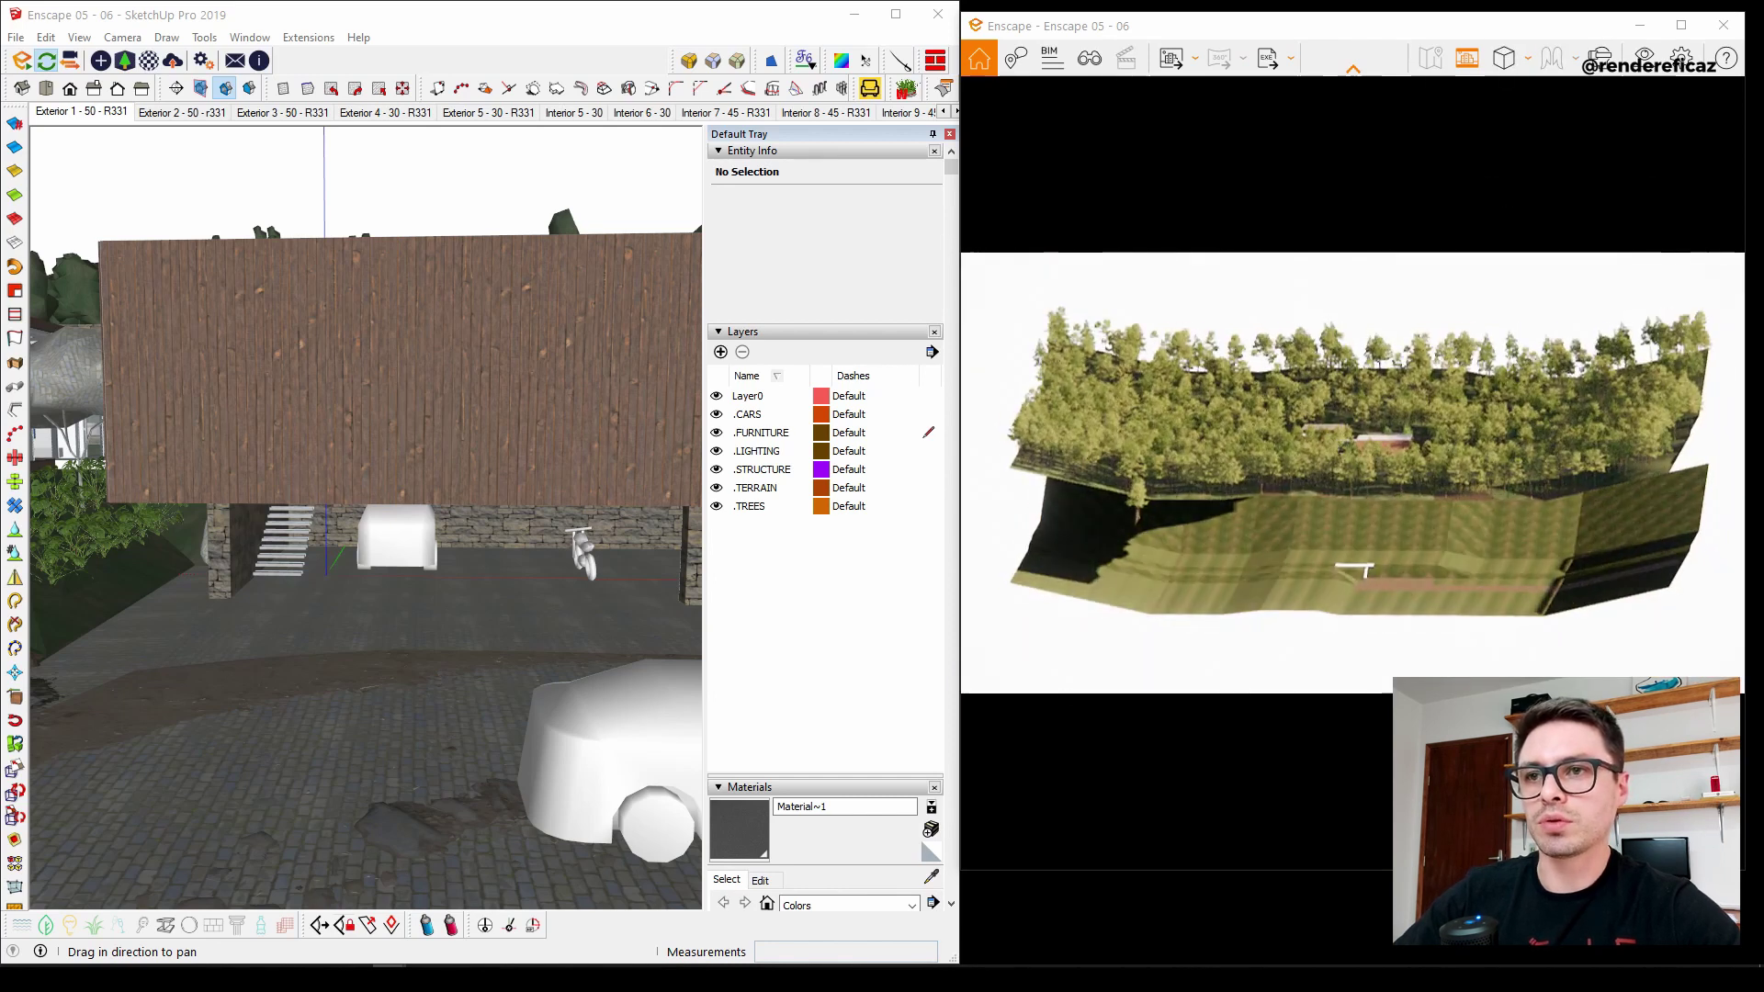
pyautogui.click(1529, 60)
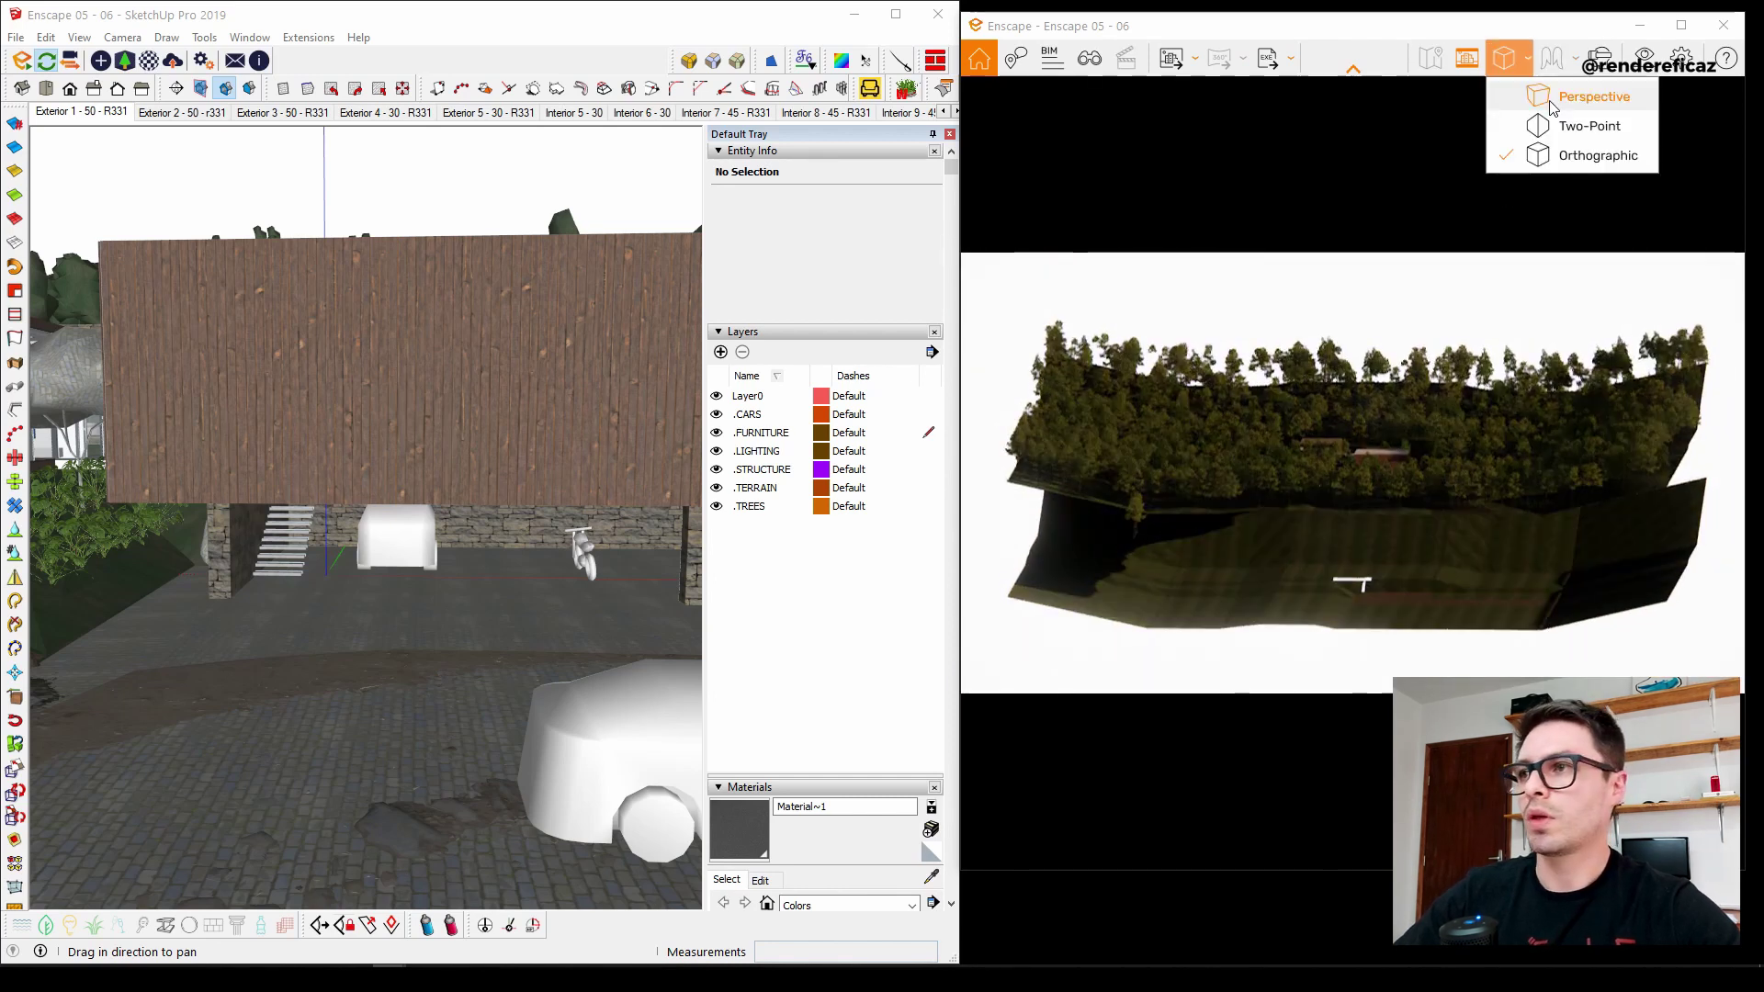
pyautogui.click(1566, 97)
# Orbit SketchUp to look down on the garage roof, match the render to that view, and set its projection to Orthographic.
pyautogui.moveTo(416, 498)
pyautogui.keyDown('shift'); pyautogui.mouseDown(button='middle')
pyautogui.moveTo(328, 496)
pyautogui.moveTo(512, 649)
pyautogui.mouseUp(button='middle'); pyautogui.keyUp('shift')
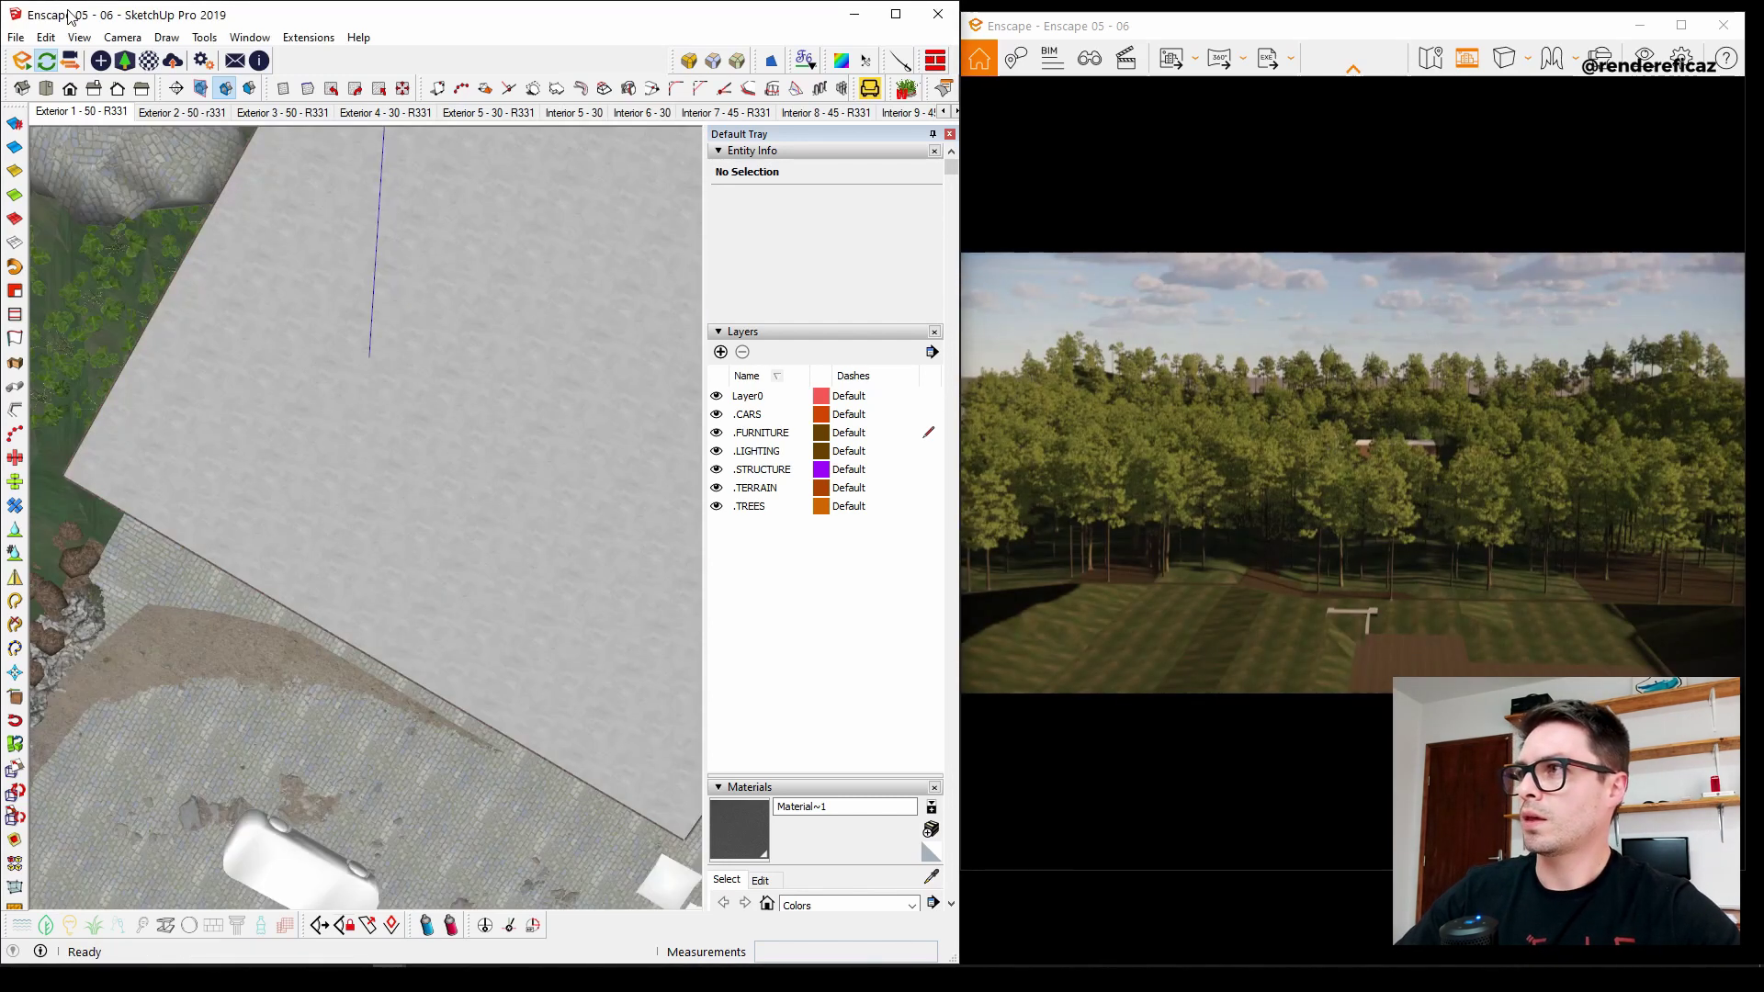
pyautogui.click(73, 61)
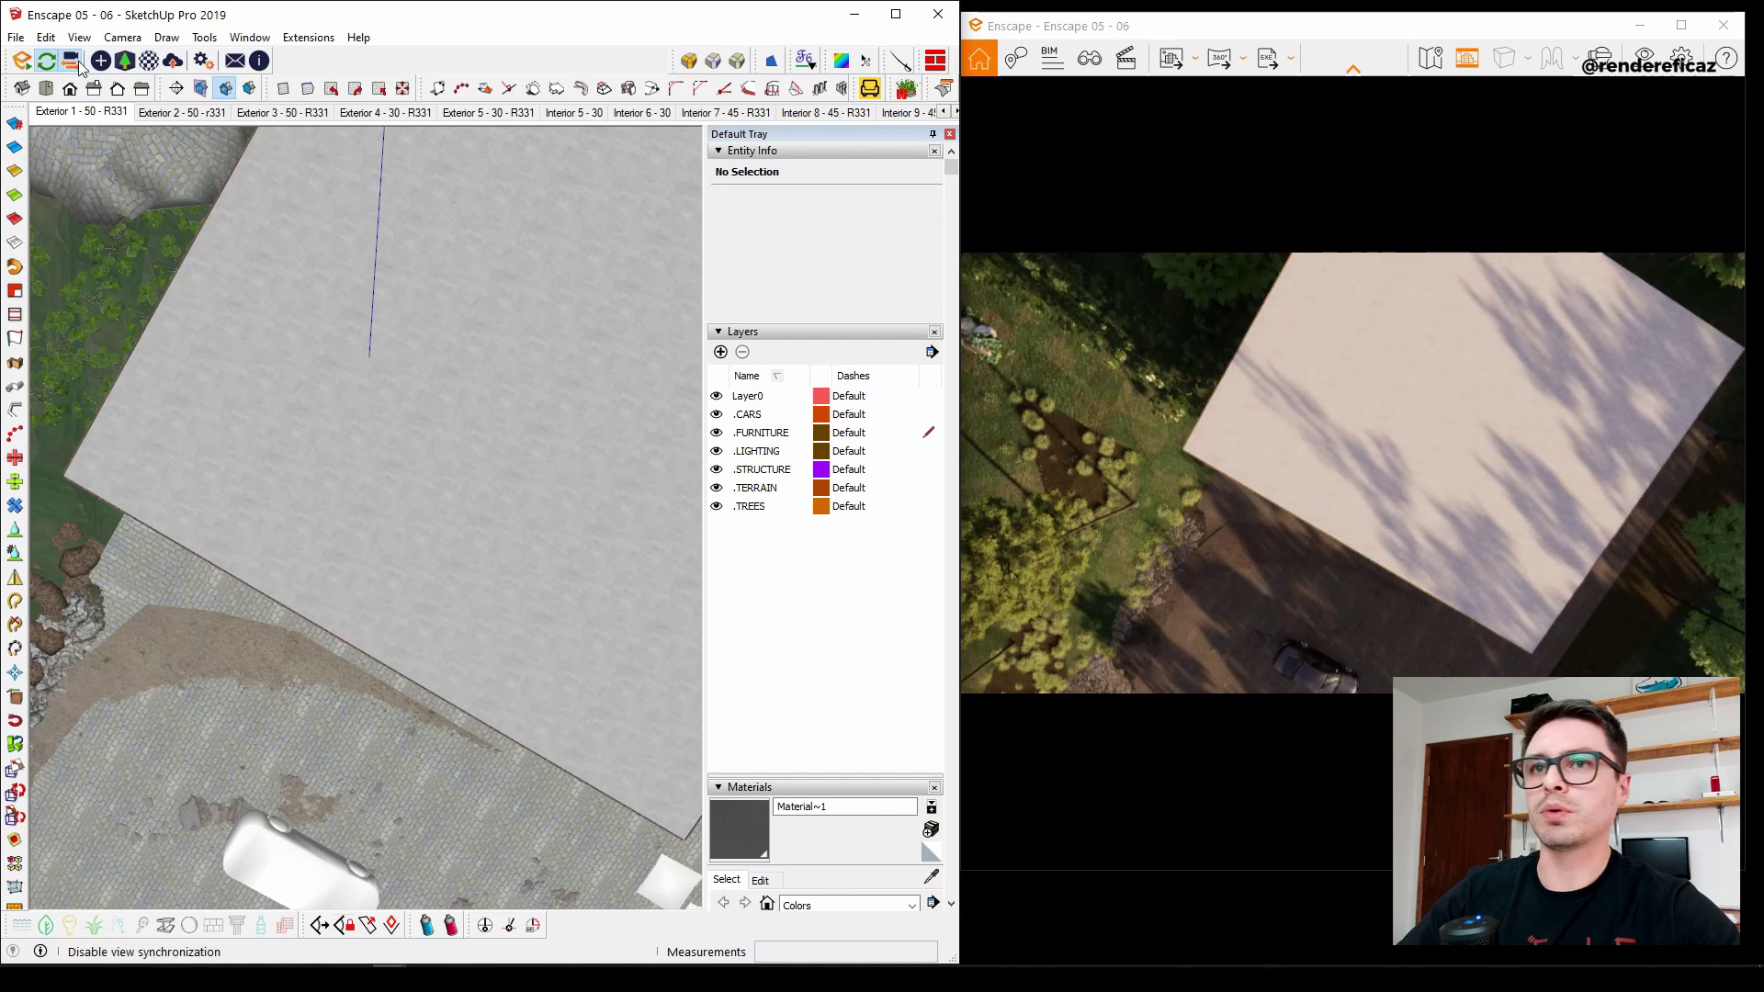
pyautogui.click(1527, 58)
pyautogui.click(1581, 153)
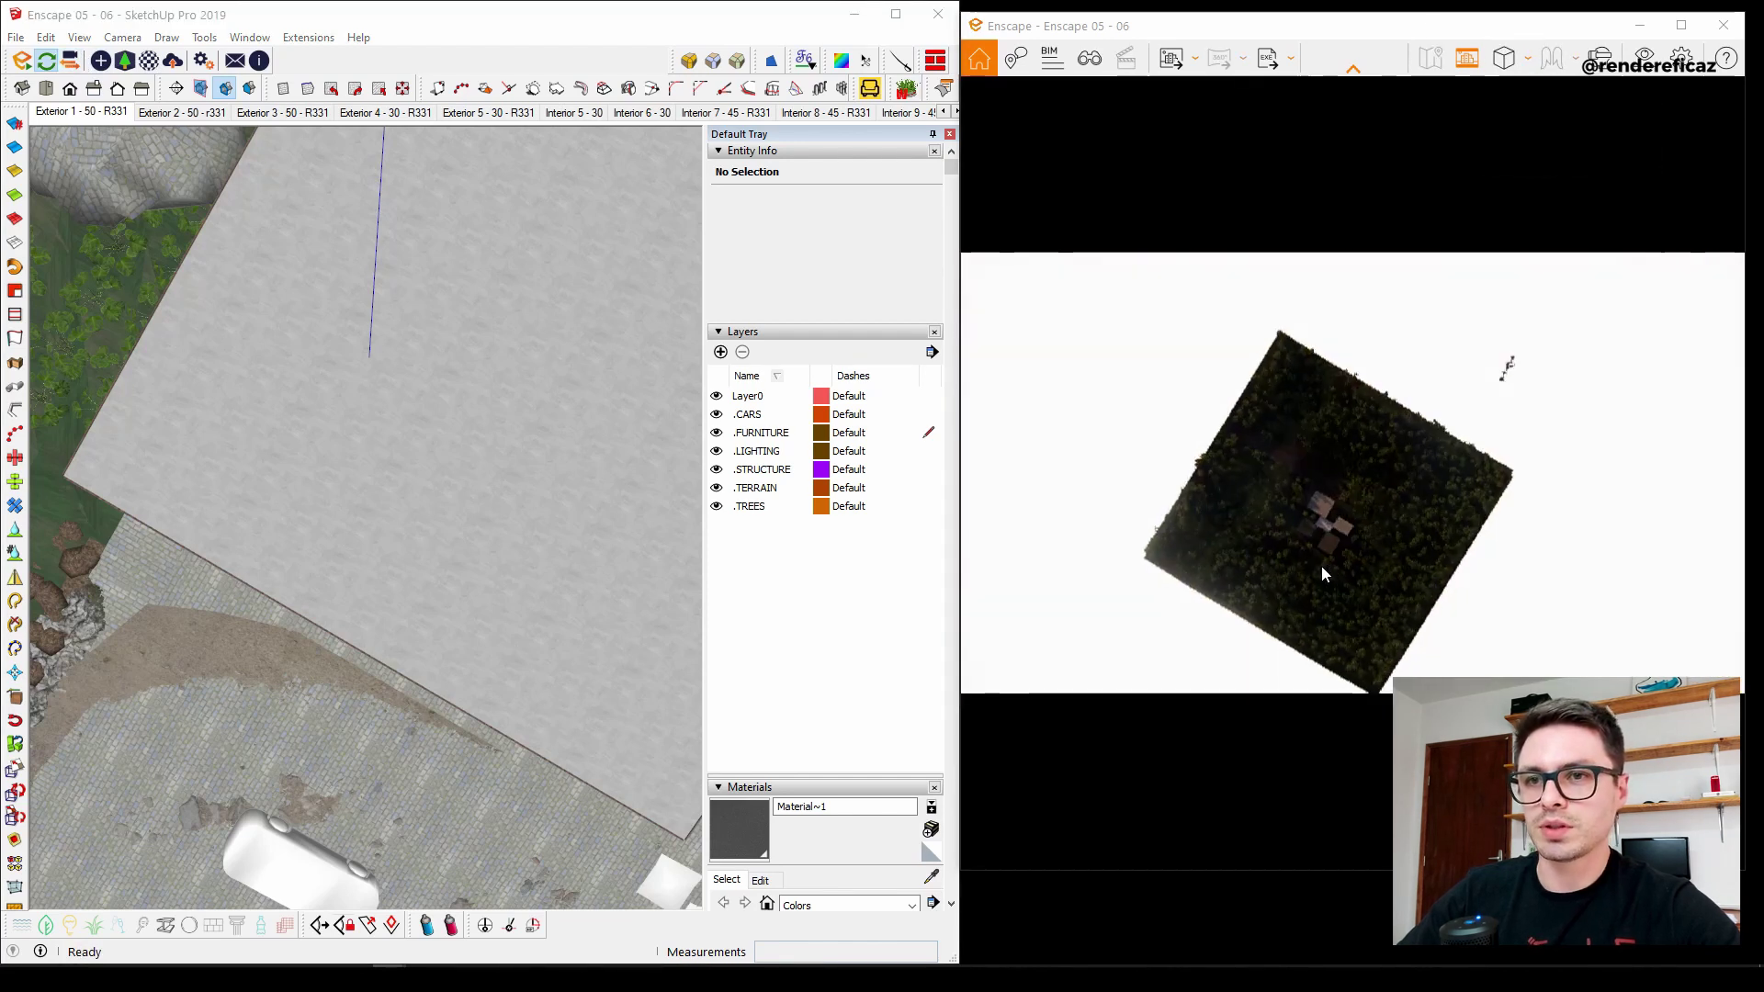
# Rotate the orthographic top view until the house roofs sit square, and frame them closely with the surrounding trees.
pyautogui.scroll(3, 1321, 565)
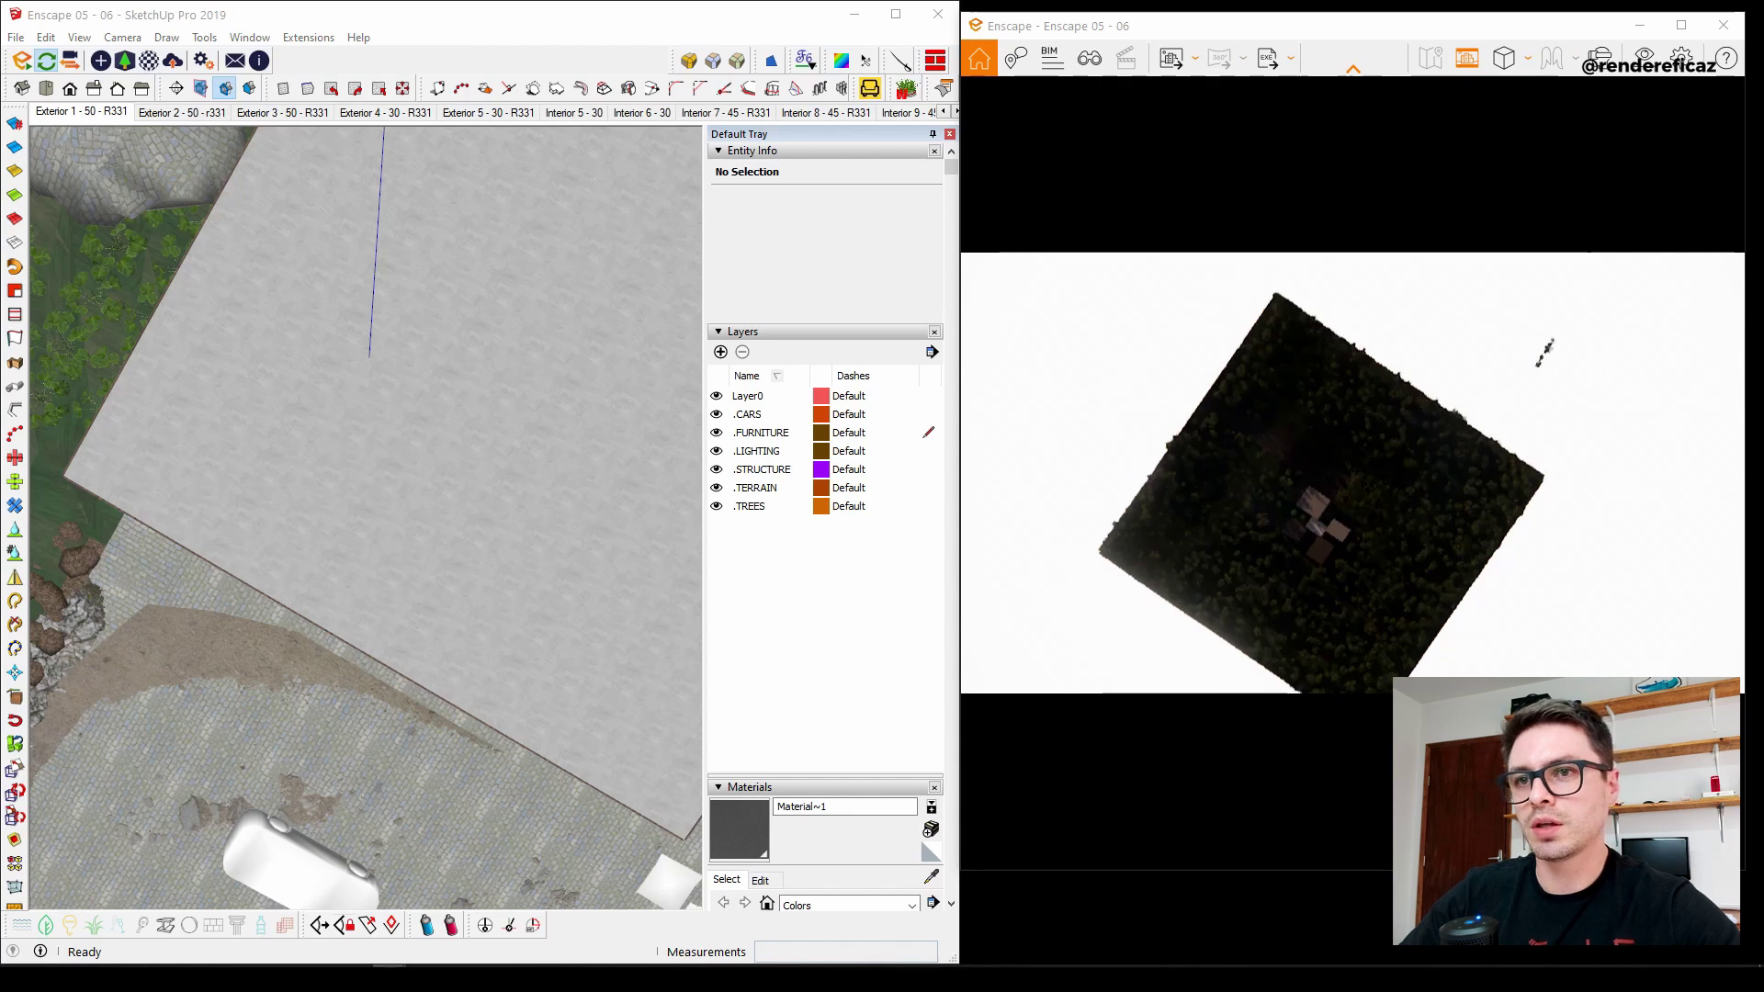
pyautogui.moveTo(1322, 565); pyautogui.dragTo(1158, 566, button='right')
pyautogui.scroll(2, 1321, 566)
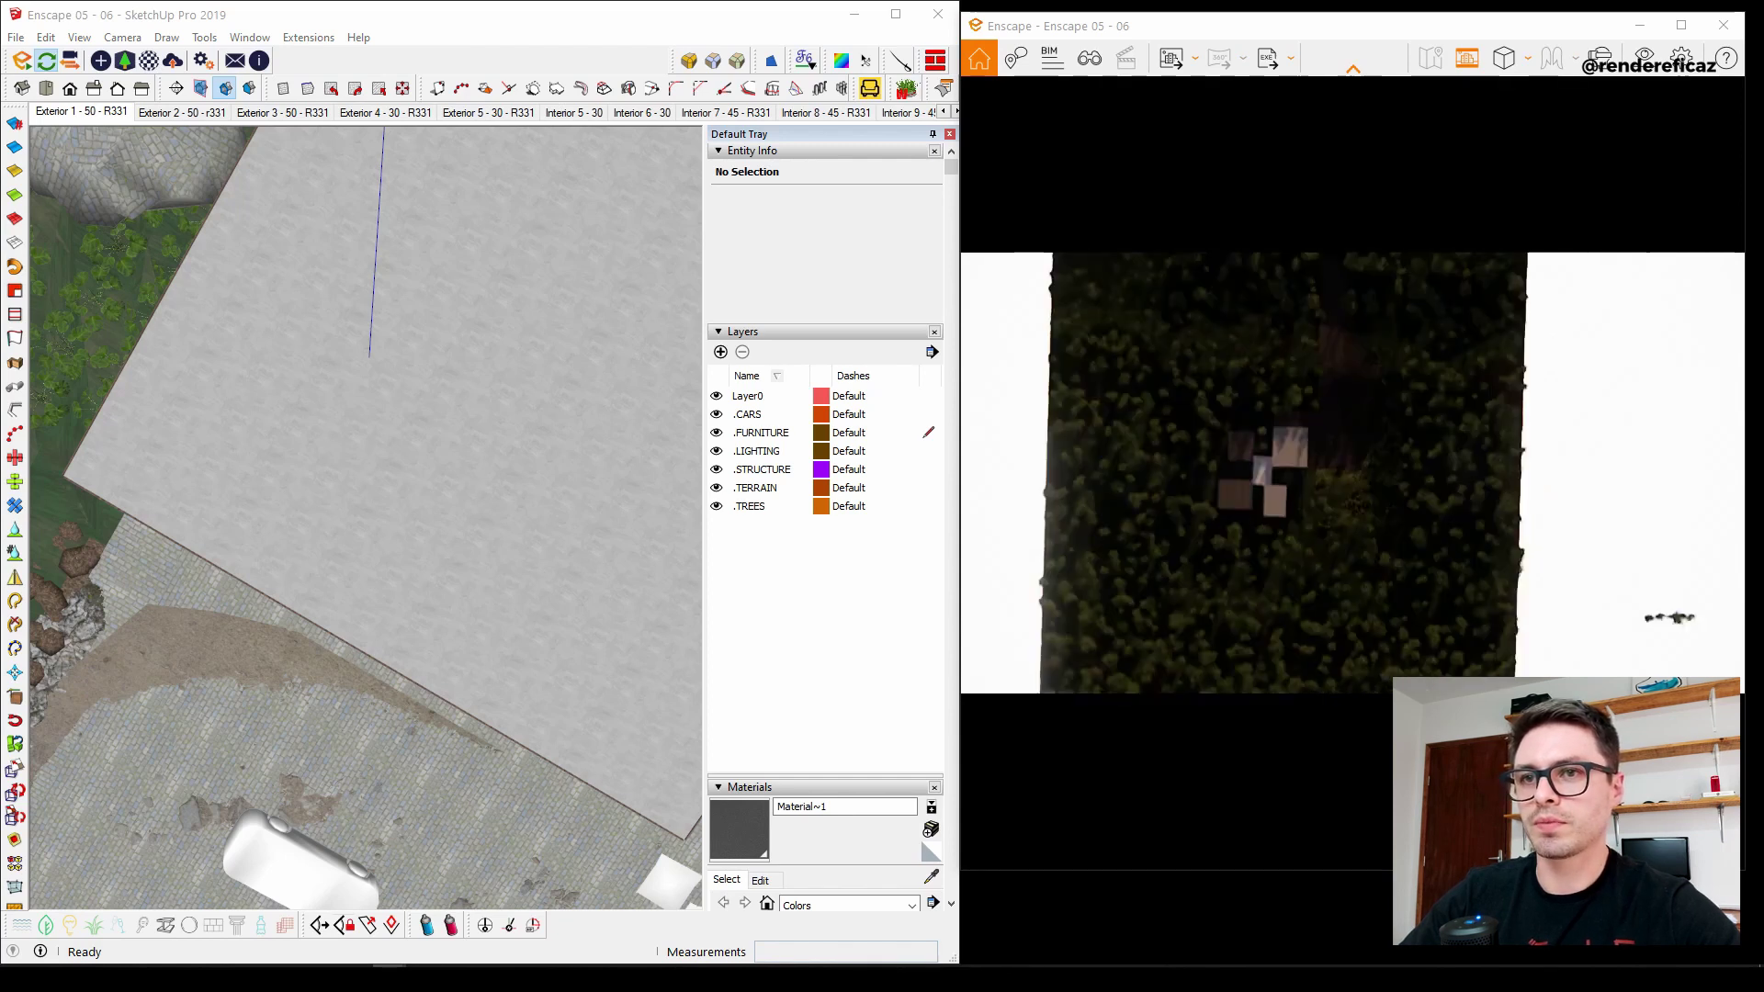
pyautogui.scroll(2, 1278, 476)
pyautogui.scroll(2, 1352, 472)
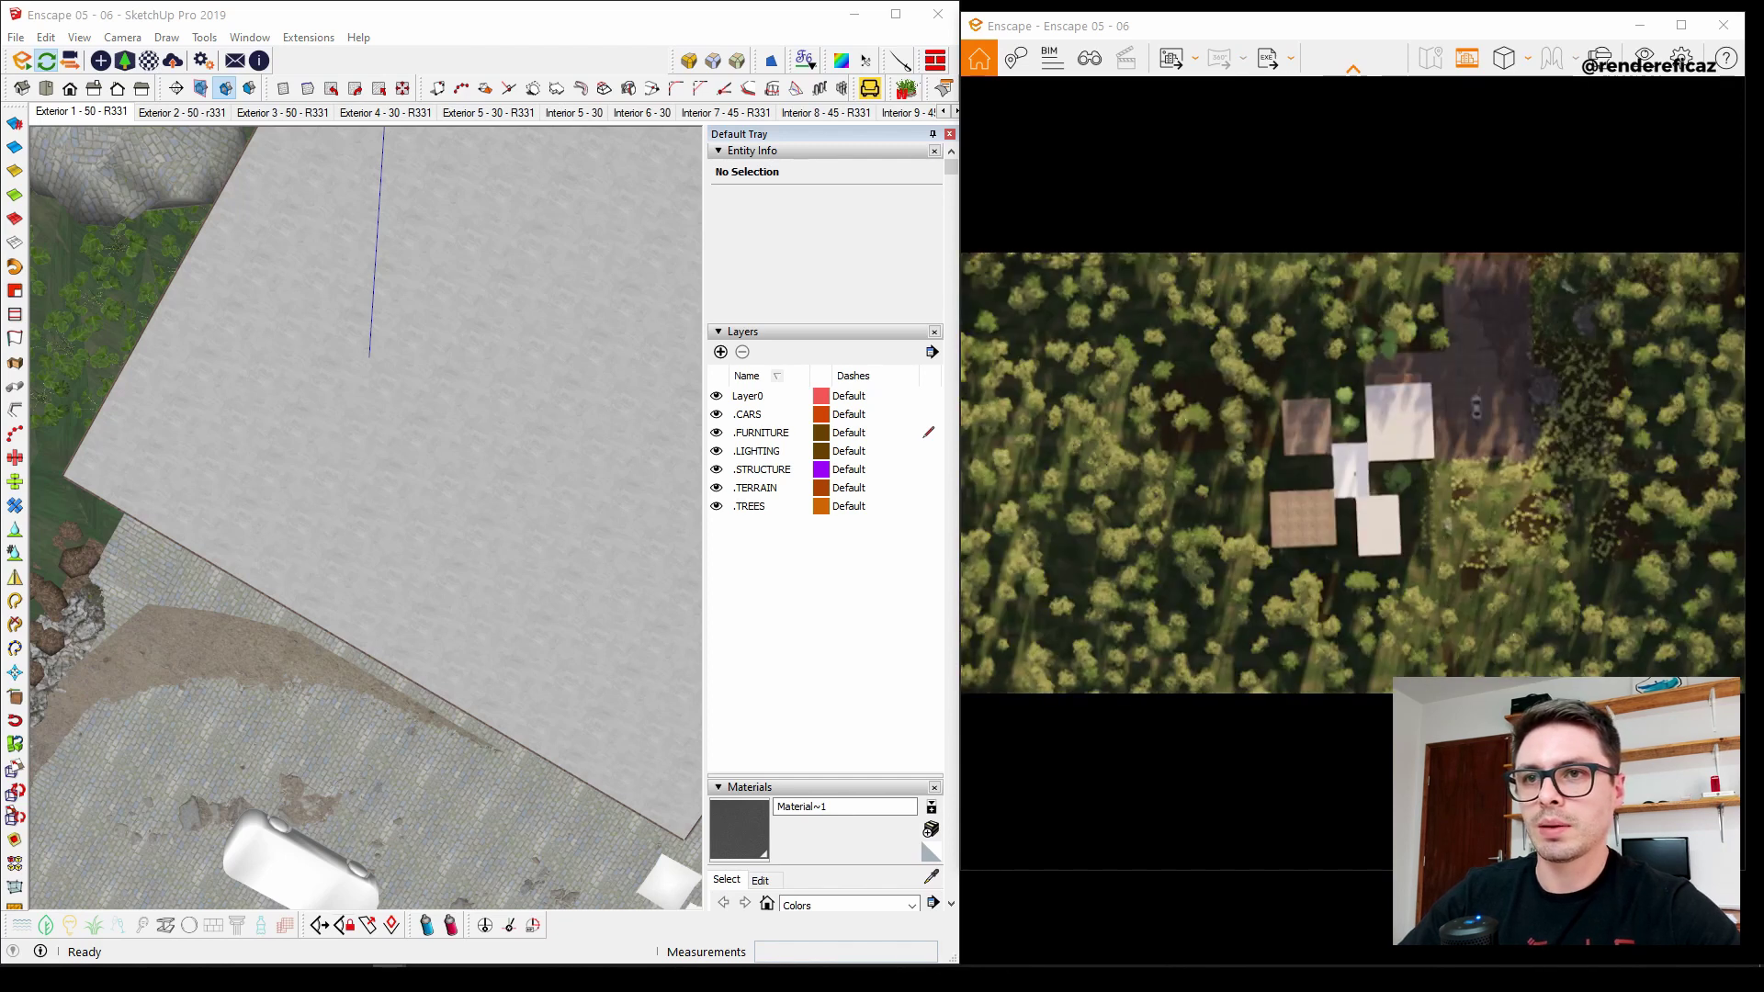
pyautogui.scroll(1, 1355, 465)
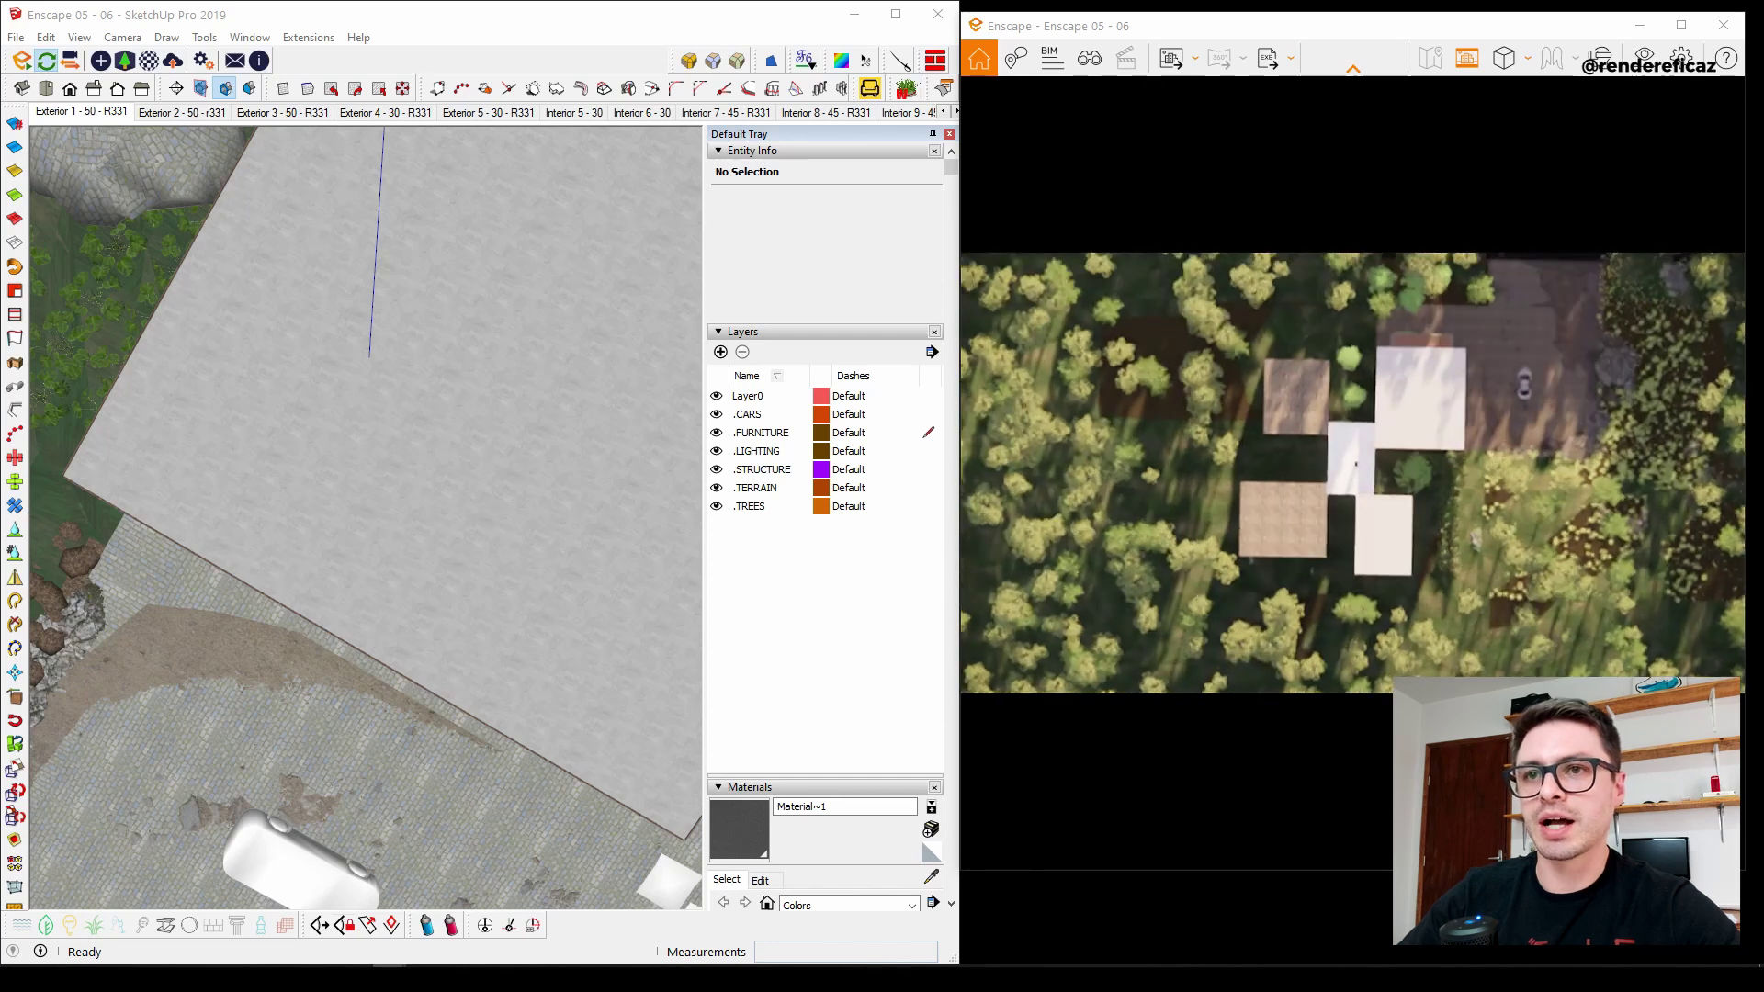
pyautogui.scroll(-1, 1332, 550)
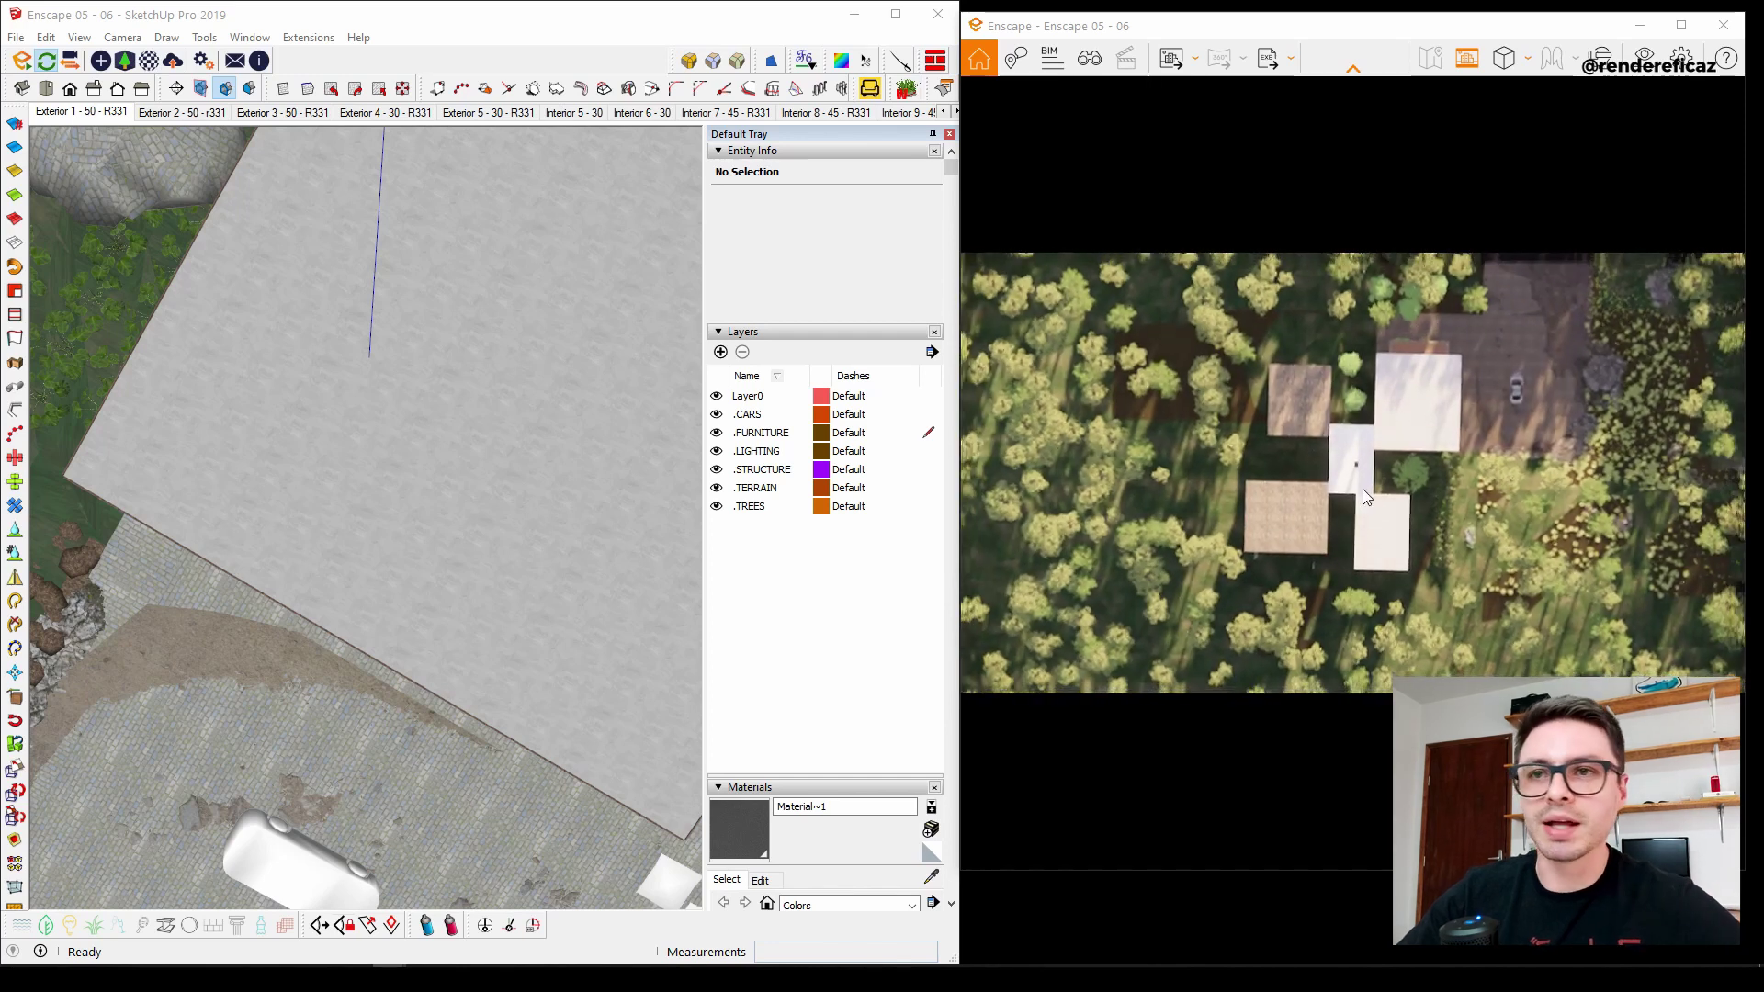
pyautogui.scroll(-1, 1363, 490)
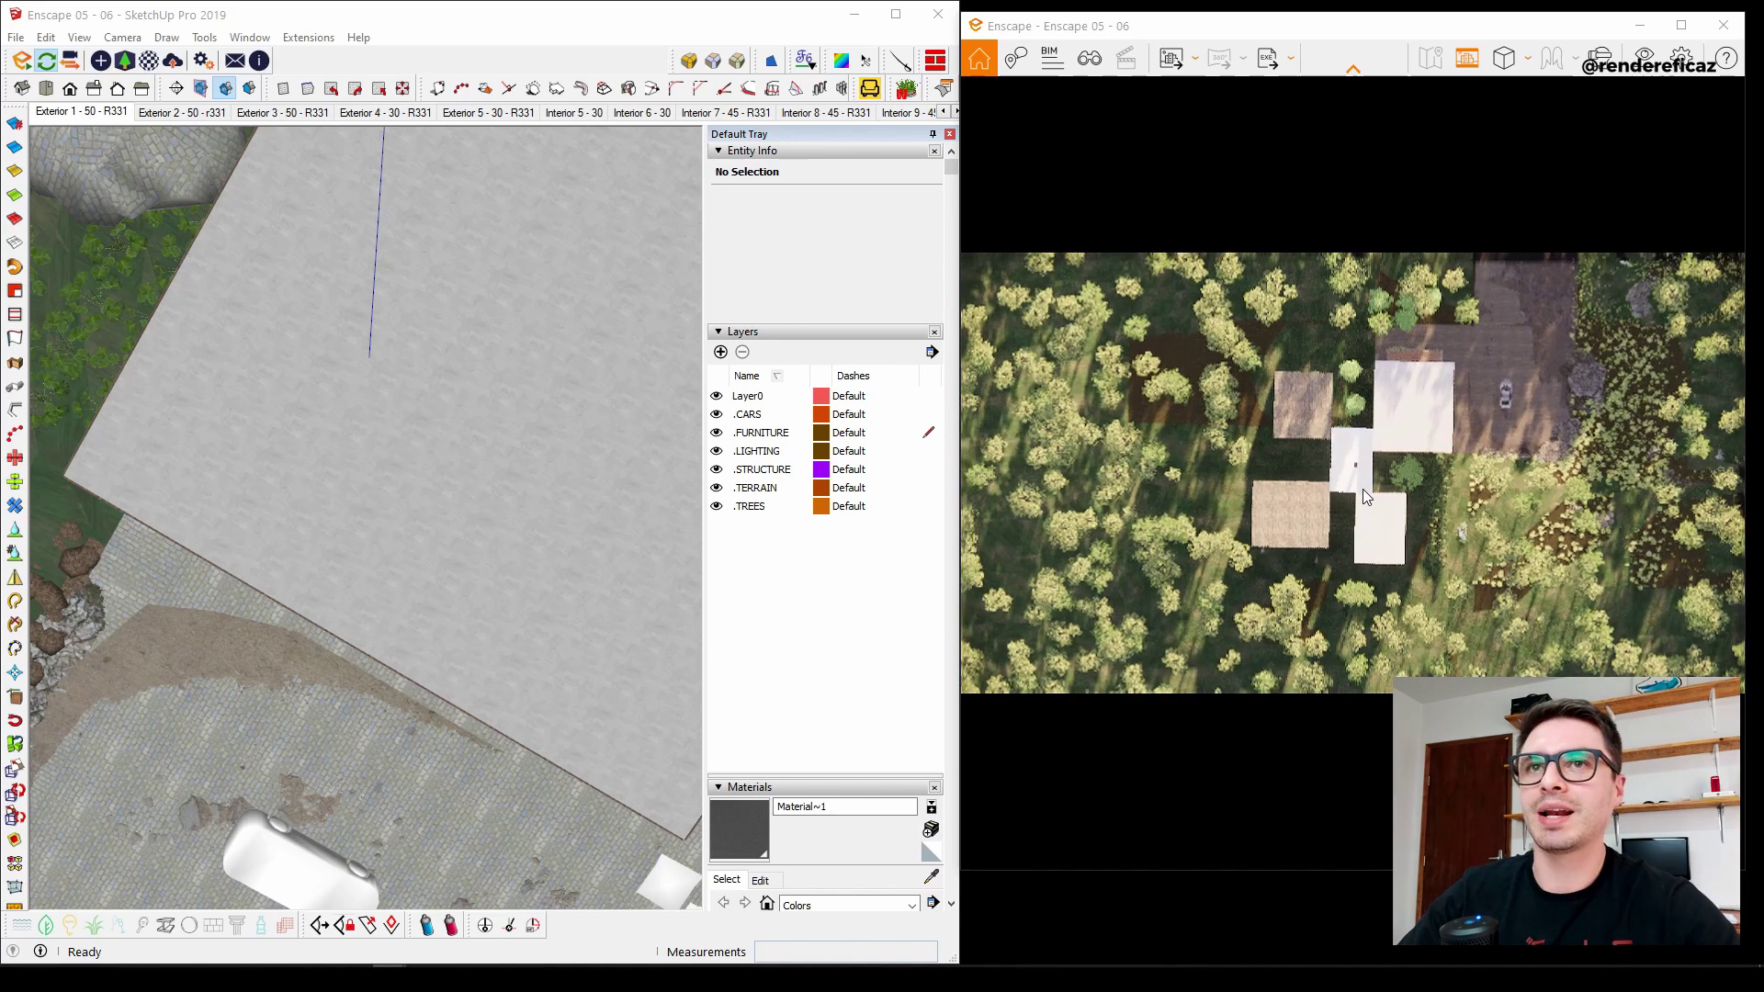
# Return the render to Perspective projection and move the camera down to view the glazed corner above the garage.
pyautogui.click(1507, 59)
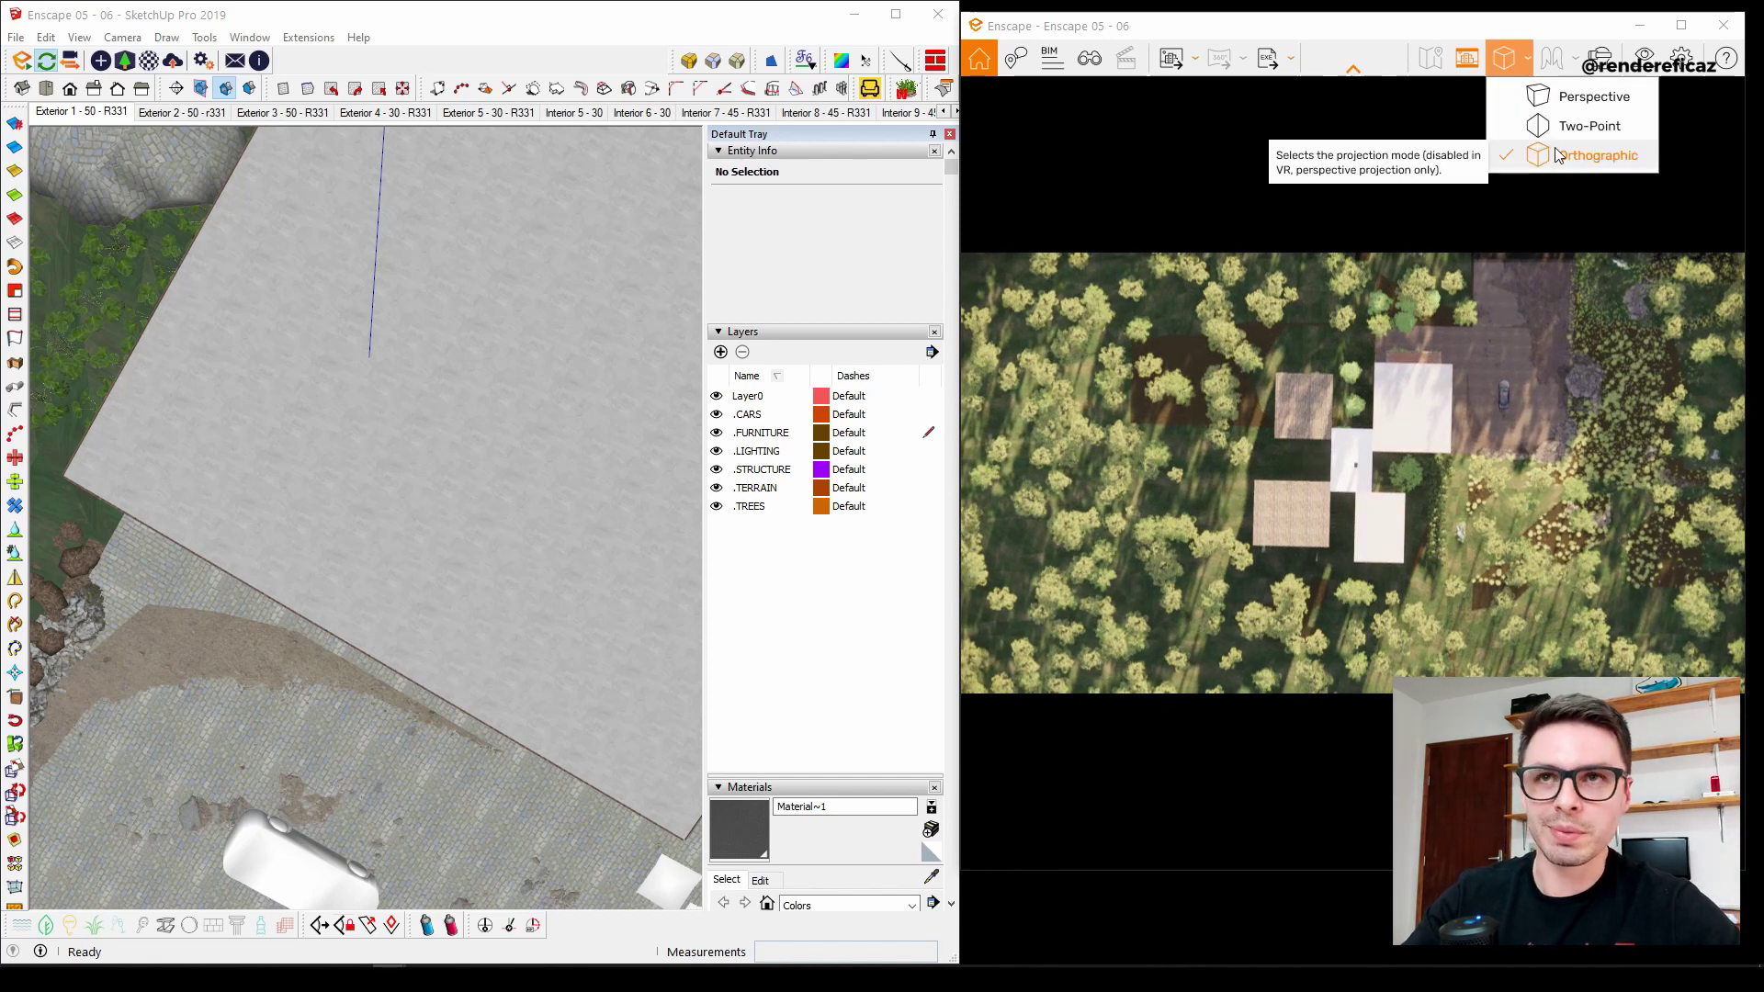
pyautogui.click(1590, 97)
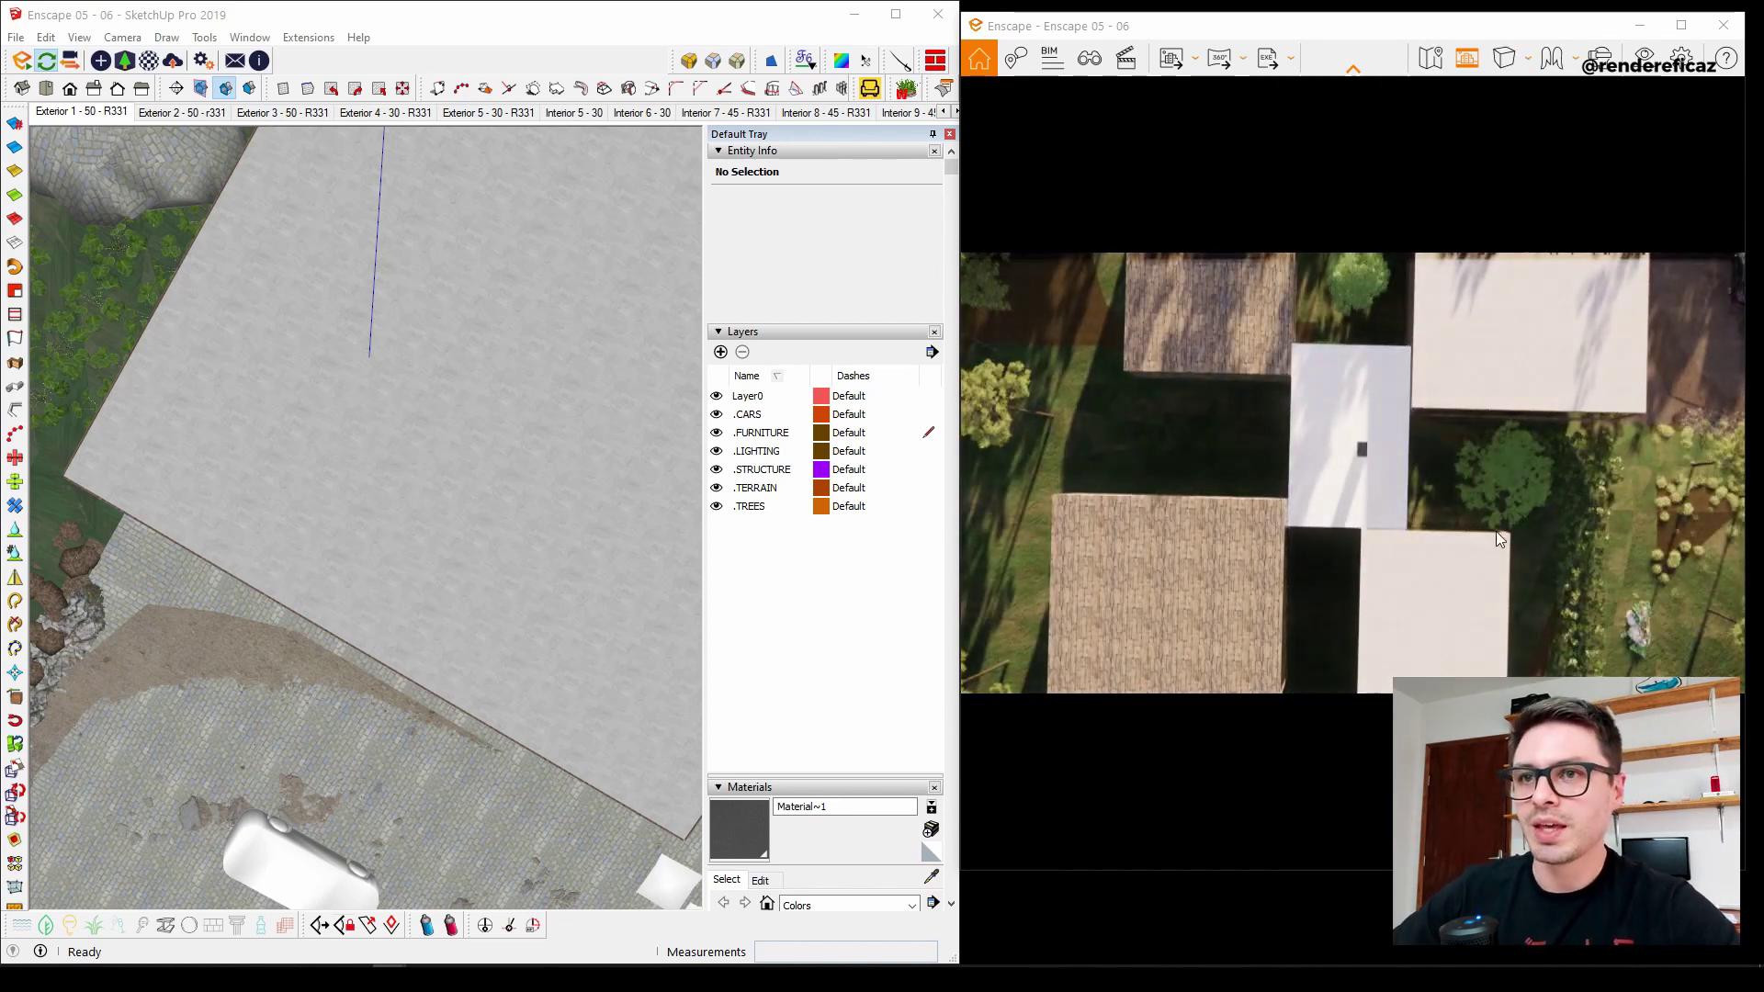
pyautogui.moveTo(1501, 535)
pyautogui.mouseDown()
pyautogui.moveTo(1440, 423)
pyautogui.moveTo(1461, 460)
pyautogui.moveTo(1448, 483)
pyautogui.moveTo(1410, 404)
pyautogui.moveTo(1419, 391)
pyautogui.moveTo(1493, 412)
pyautogui.moveTo(1380, 418)
pyautogui.mouseUp()
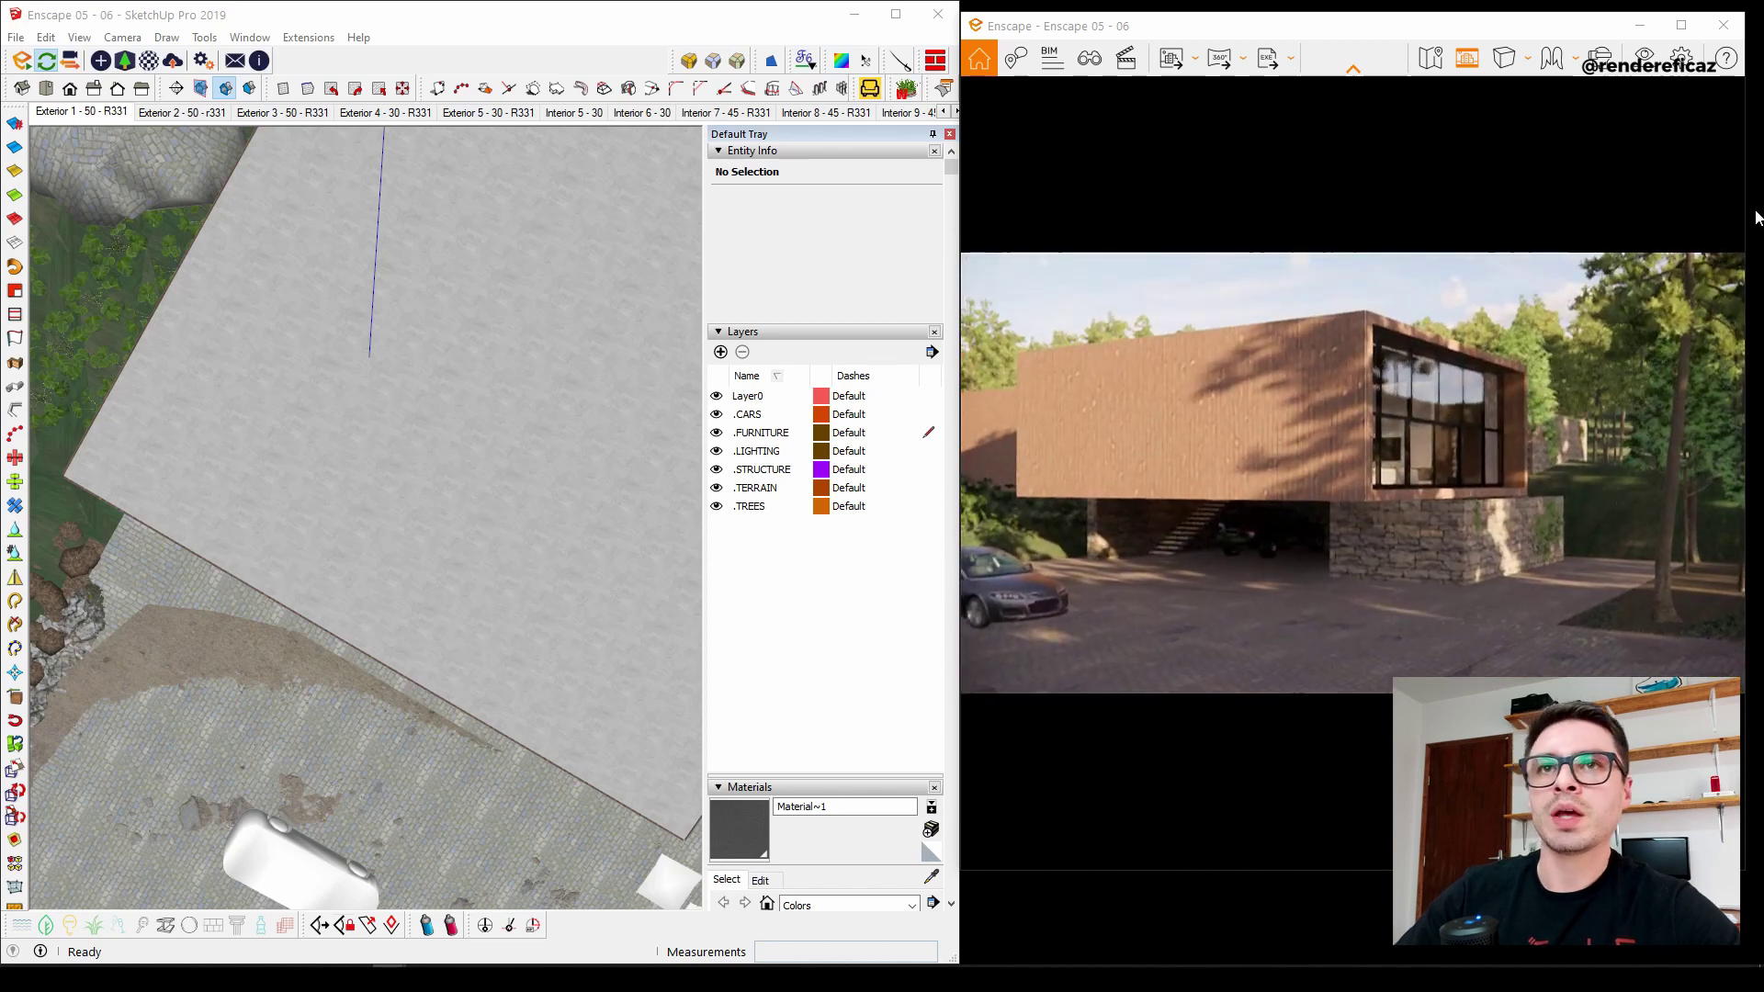
# Switch navigation to Walk Mode and walk up the garage stairs into the living room, stopping beside the slatted wood wall.
pyautogui.click(1561, 60)
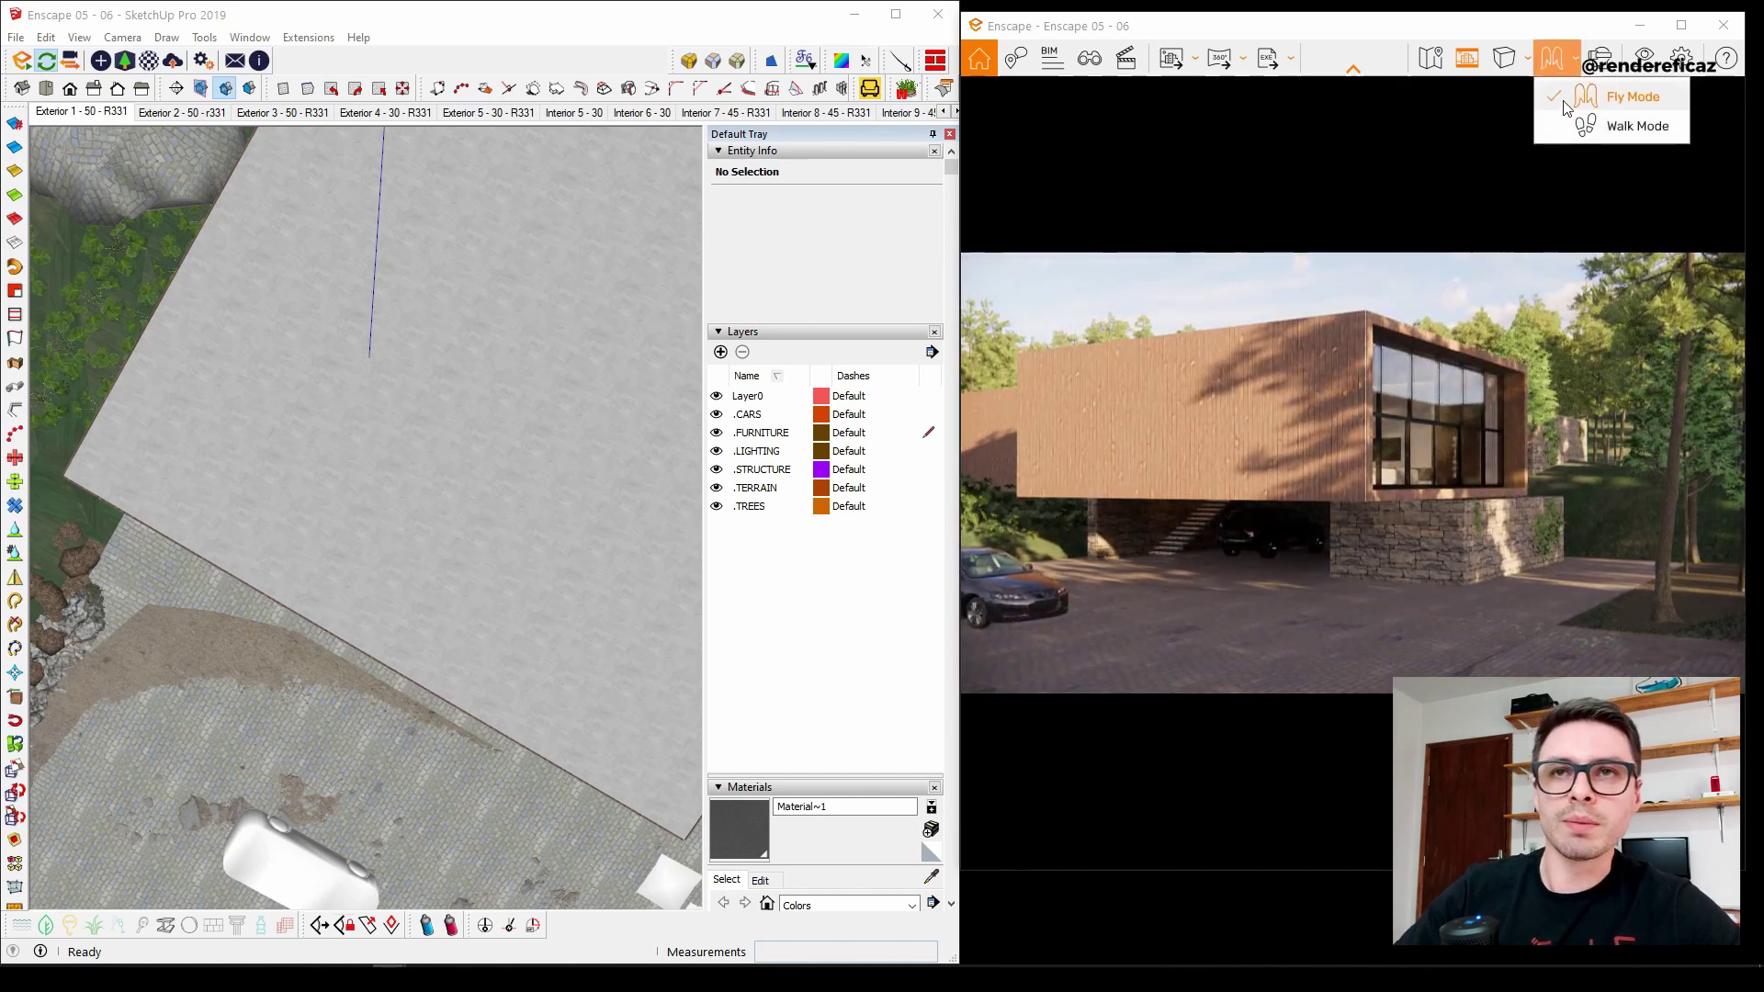
pyautogui.click(1592, 127)
pyautogui.moveTo(1371, 366)
pyautogui.mouseDown()
pyautogui.moveTo(1332, 369)
pyautogui.moveTo(1452, 367)
pyautogui.mouseUp()
pyautogui.press('w')
pyautogui.press('w')
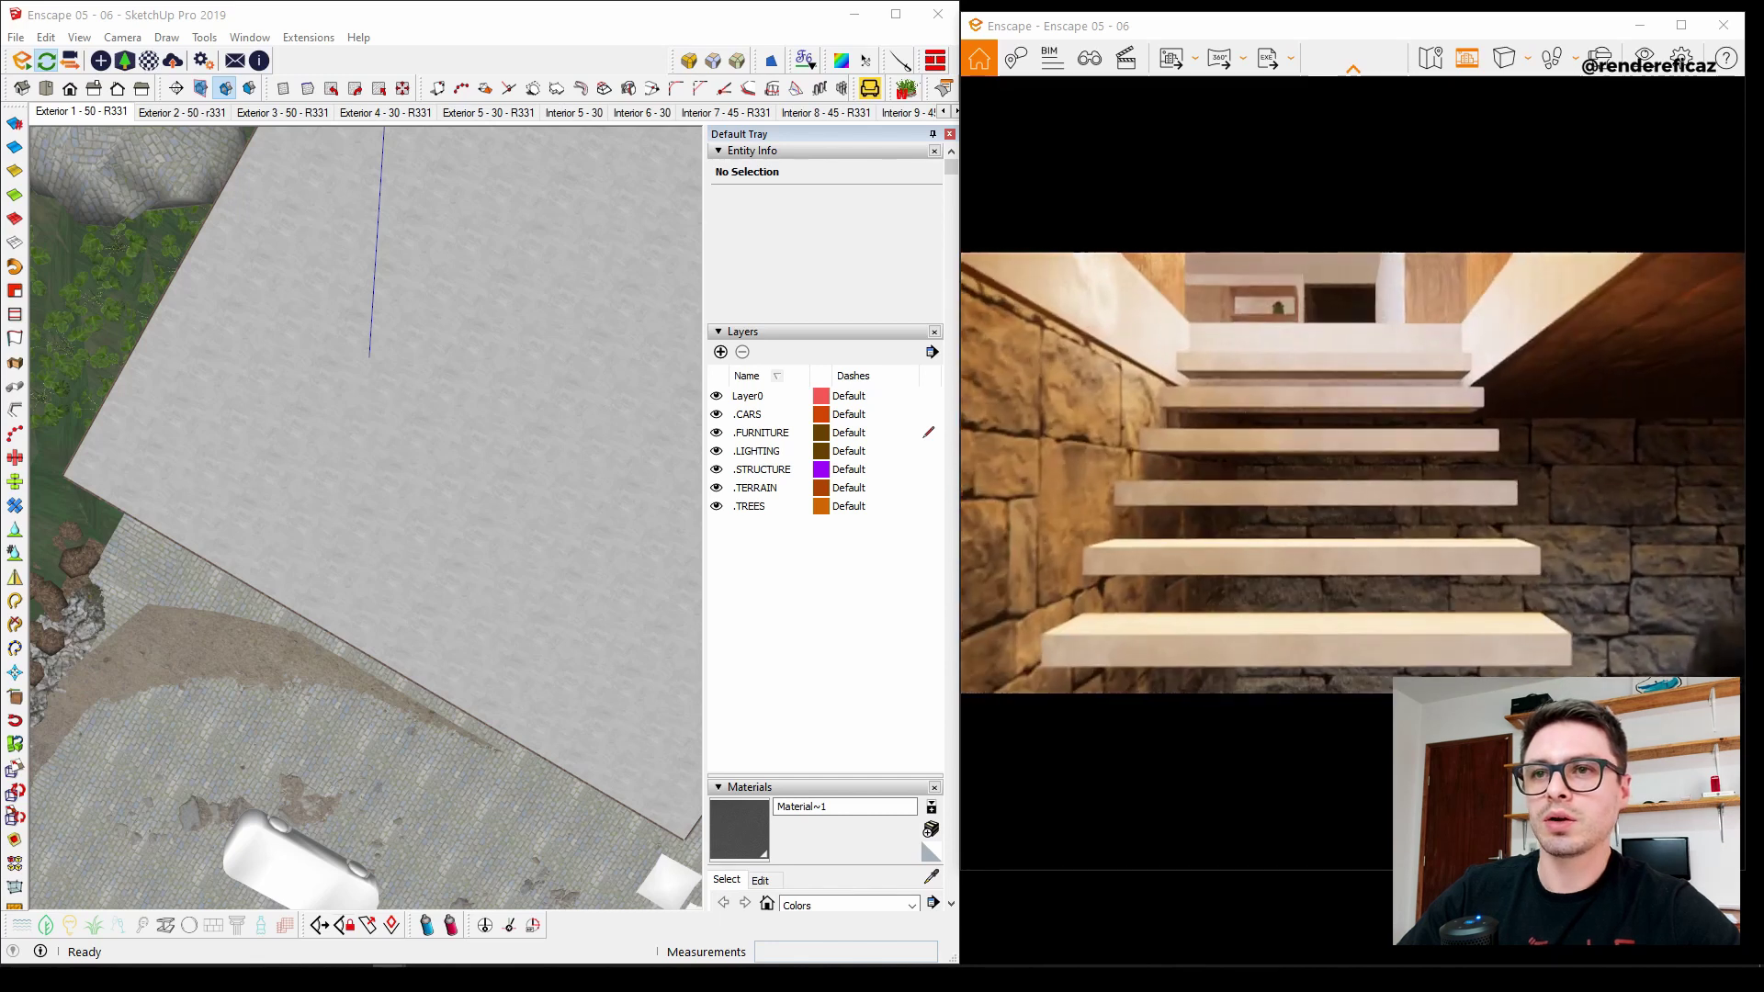
pyautogui.press('w')
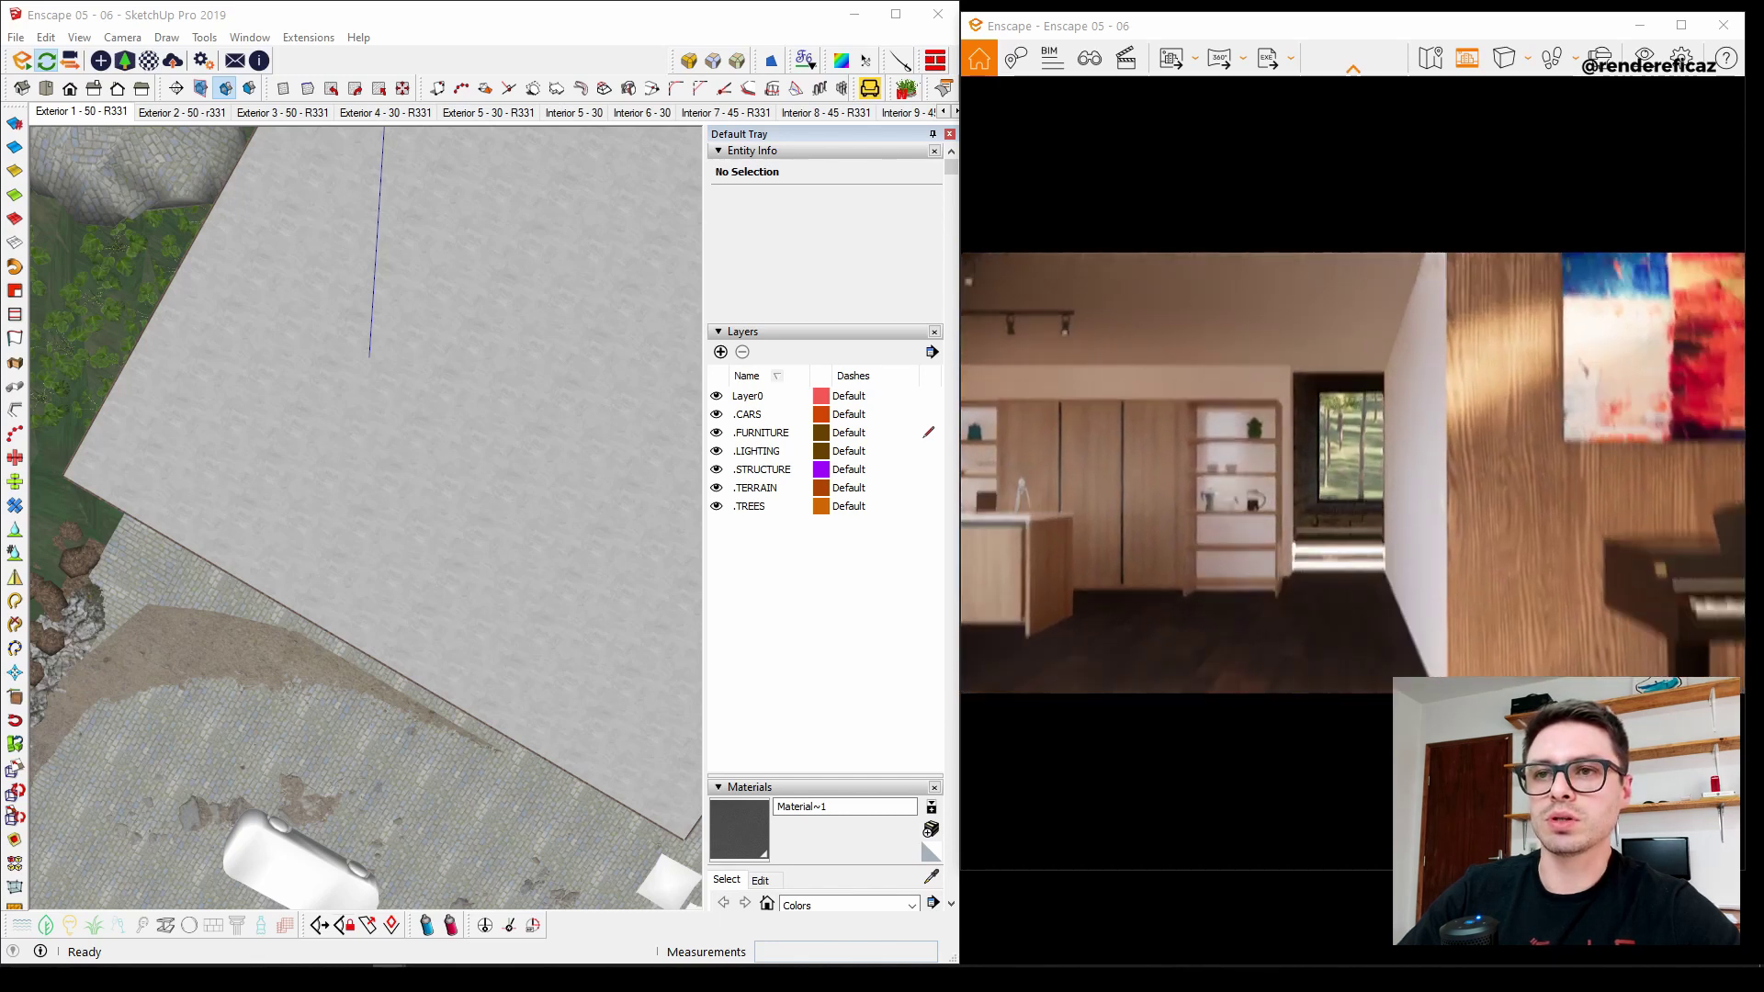
pyautogui.press('w')
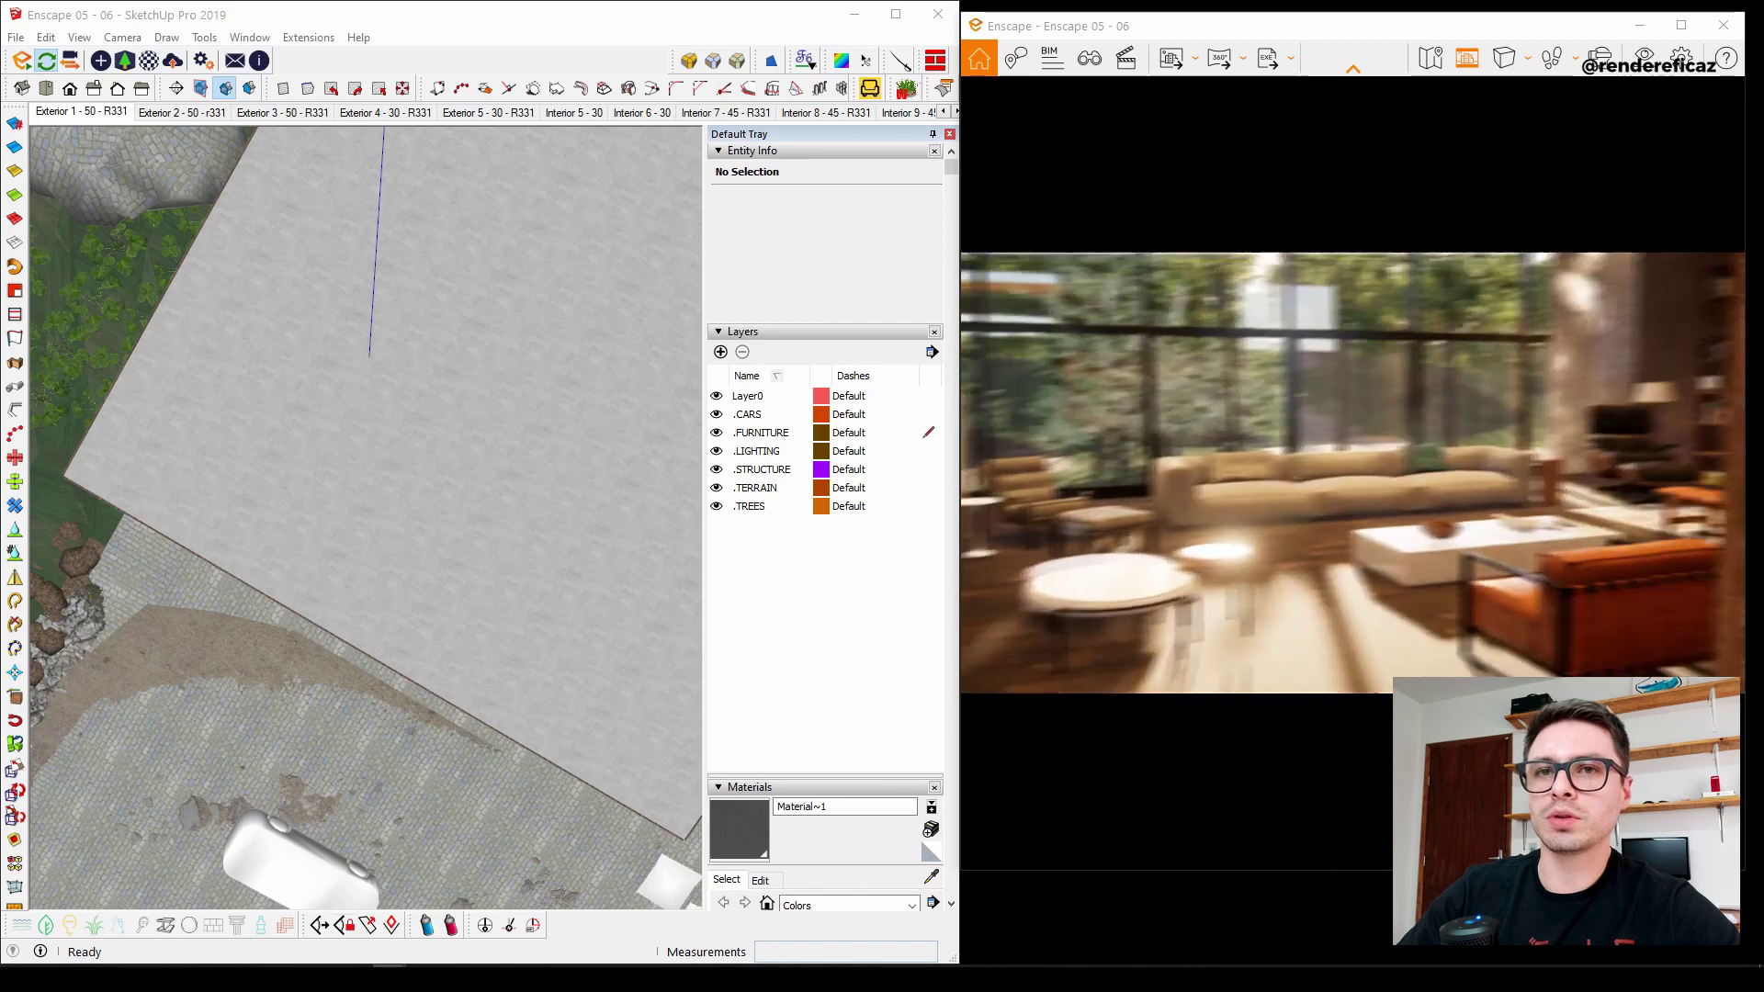
pyautogui.press('w')
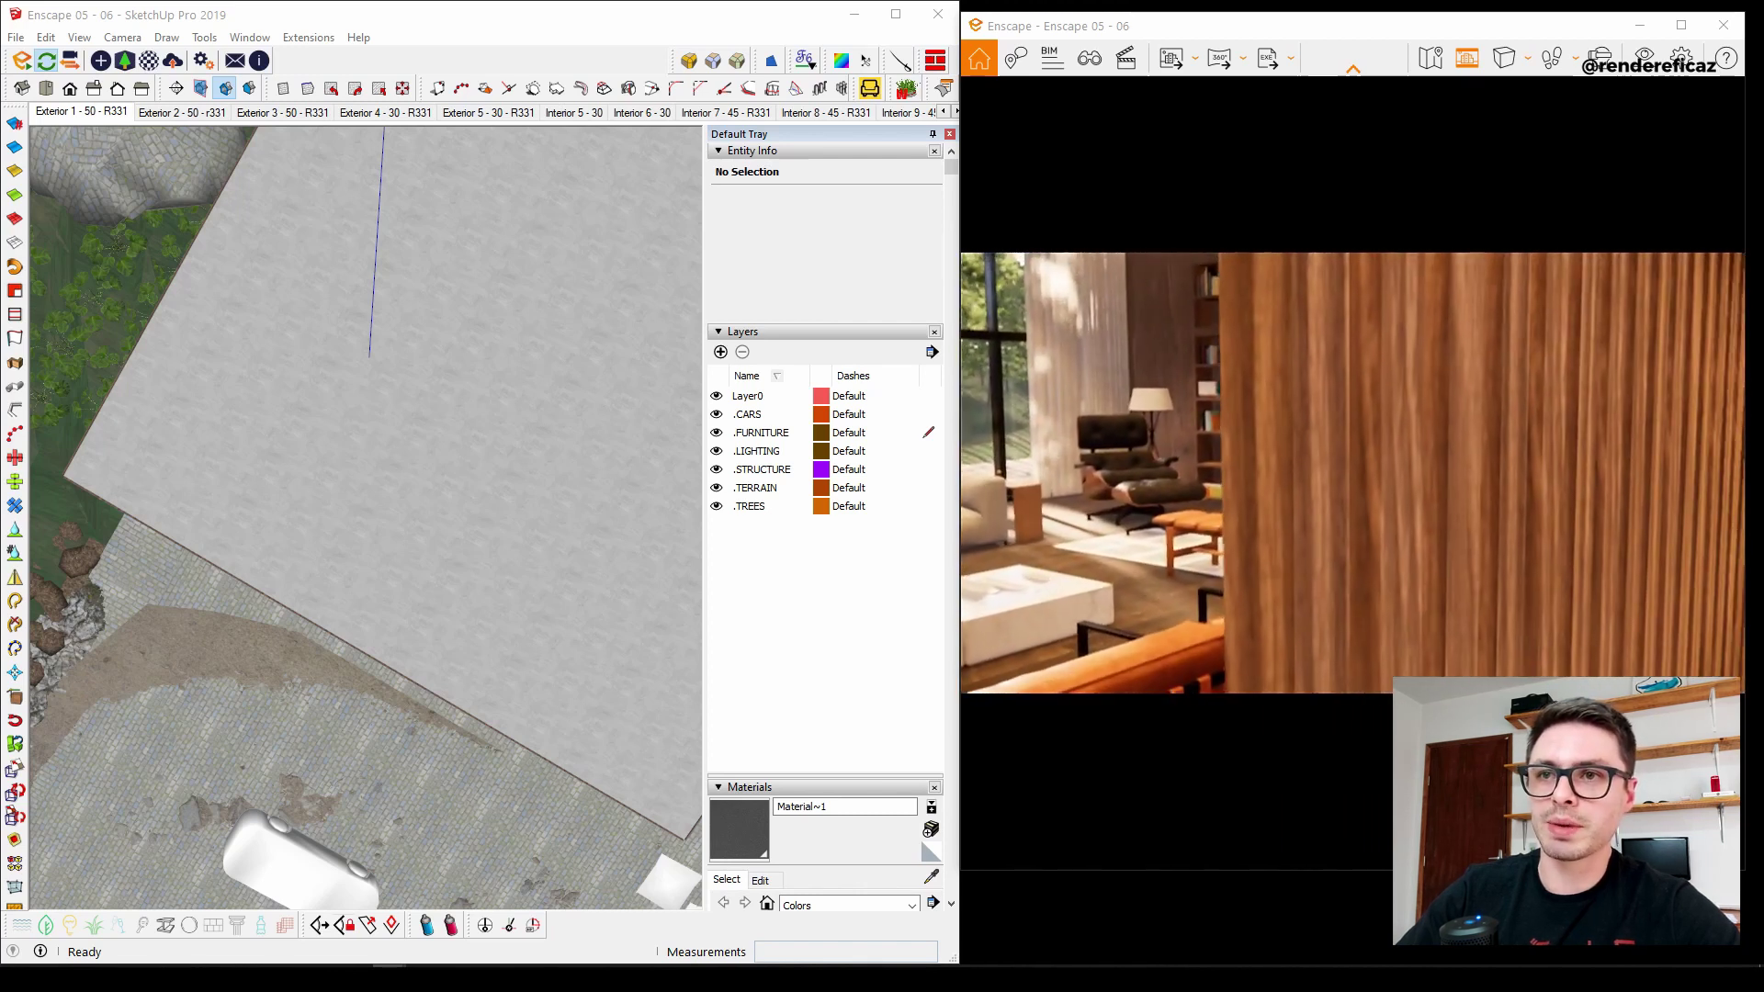
pyautogui.press('w')
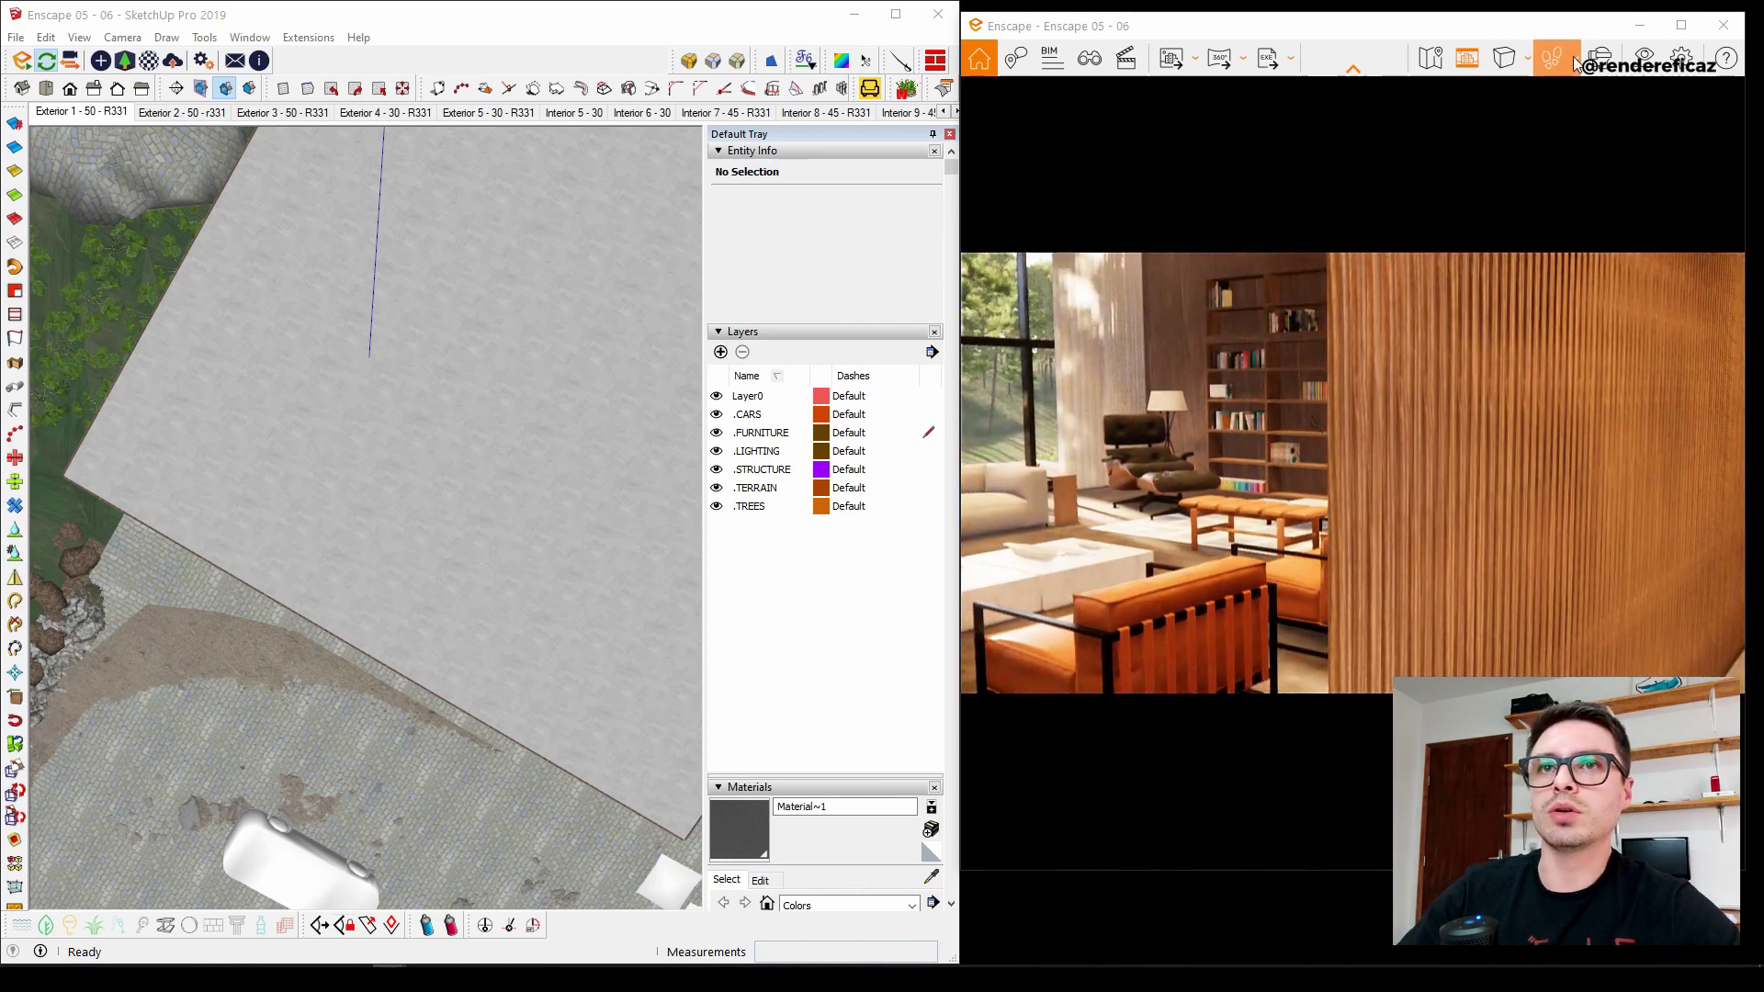
# Switch navigation back to Fly Mode and fly out of the house to face the garage facade.
pyautogui.click(1576, 63)
pyautogui.click(1599, 95)
pyautogui.press('w')
pyautogui.press('s')
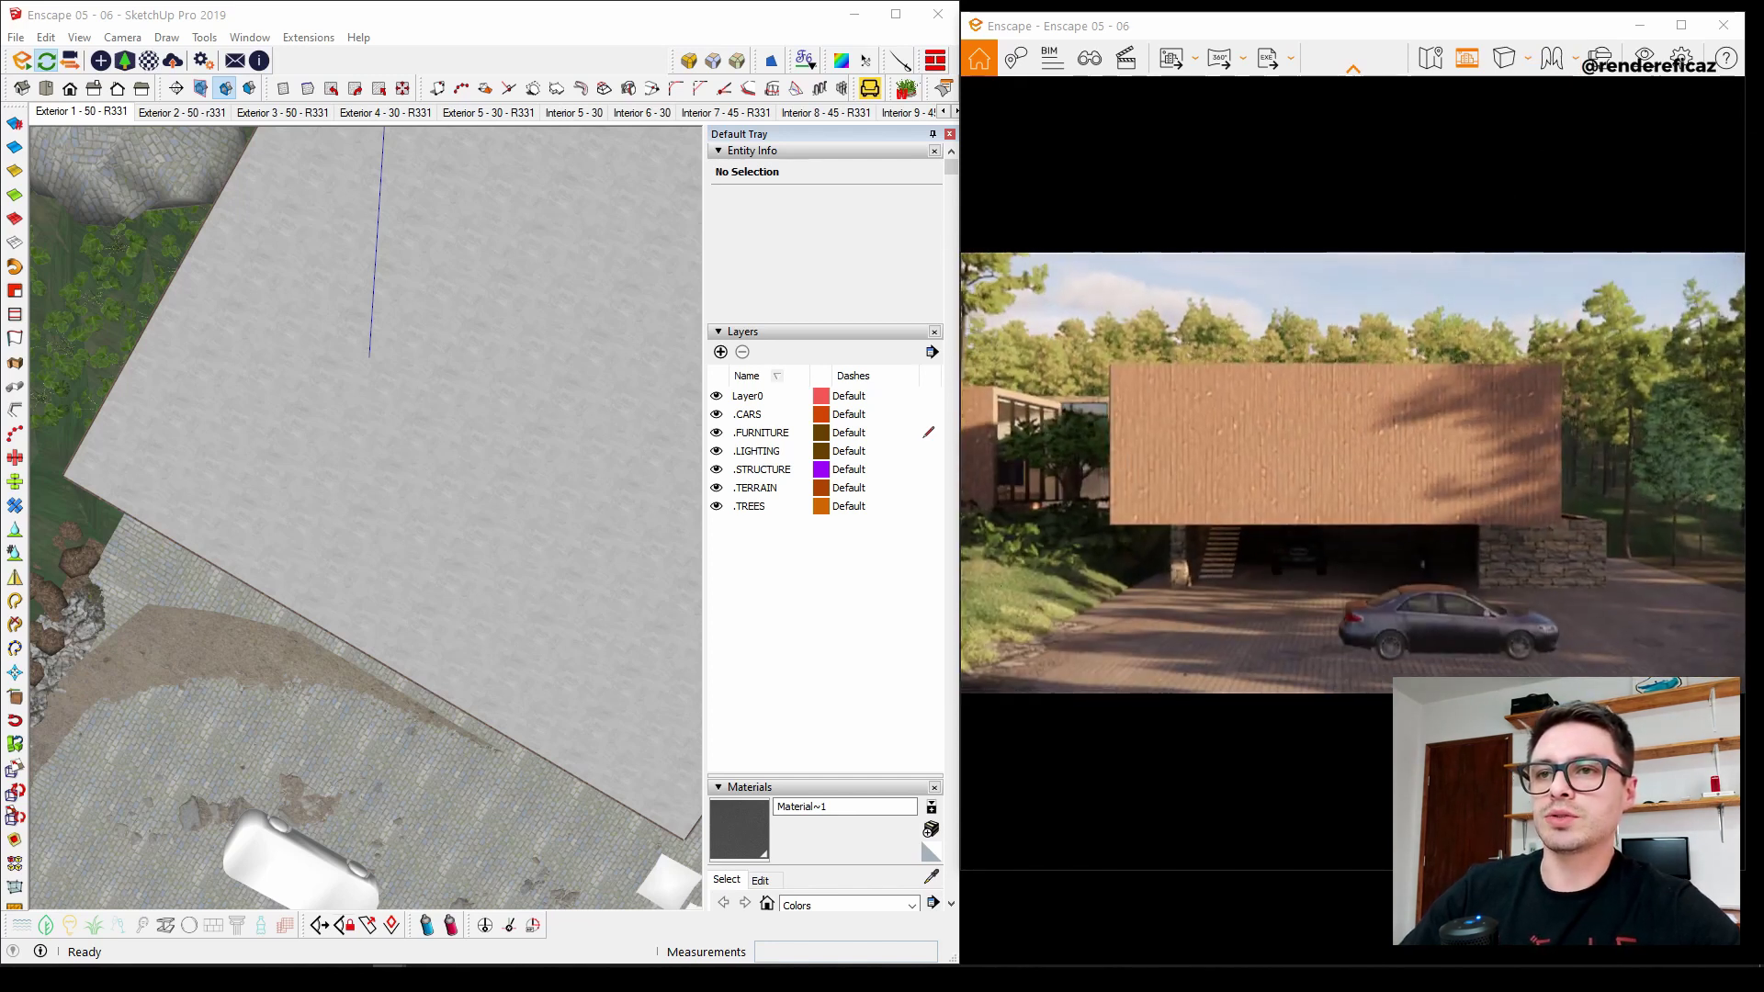
pyautogui.press('w')
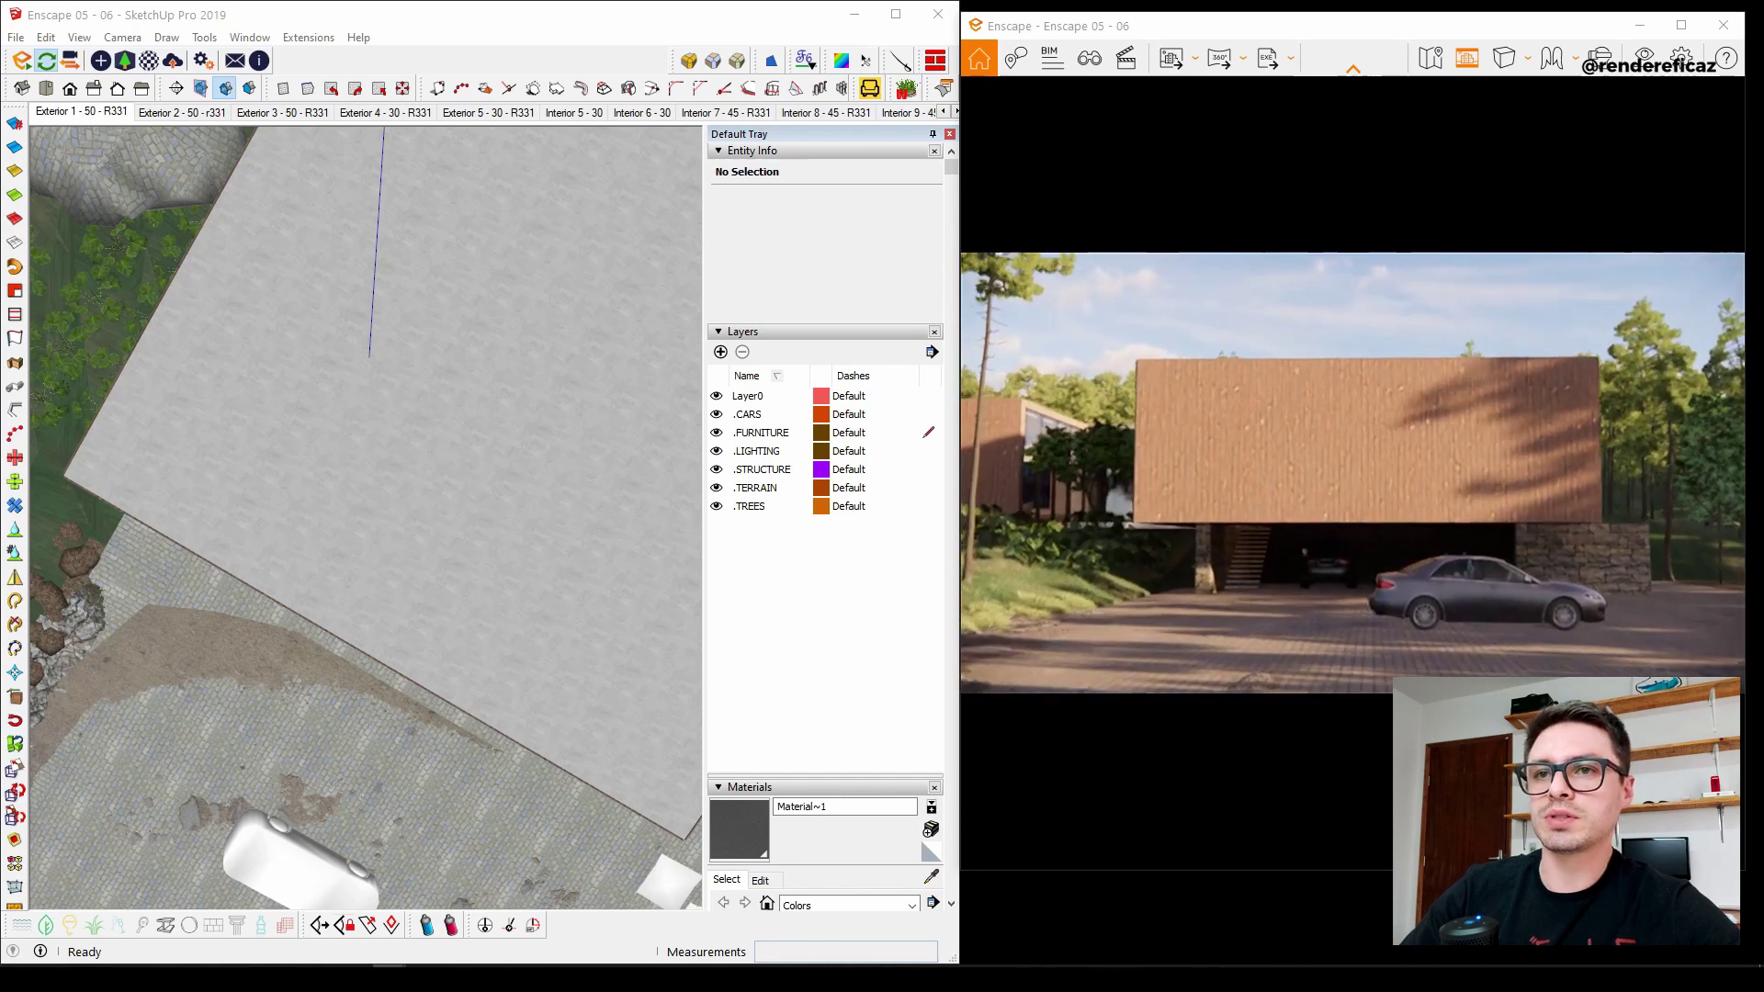
# Move the render camera closer to the garage facade and open Visual Settings with the preset list collapsed.
pyautogui.press('w')
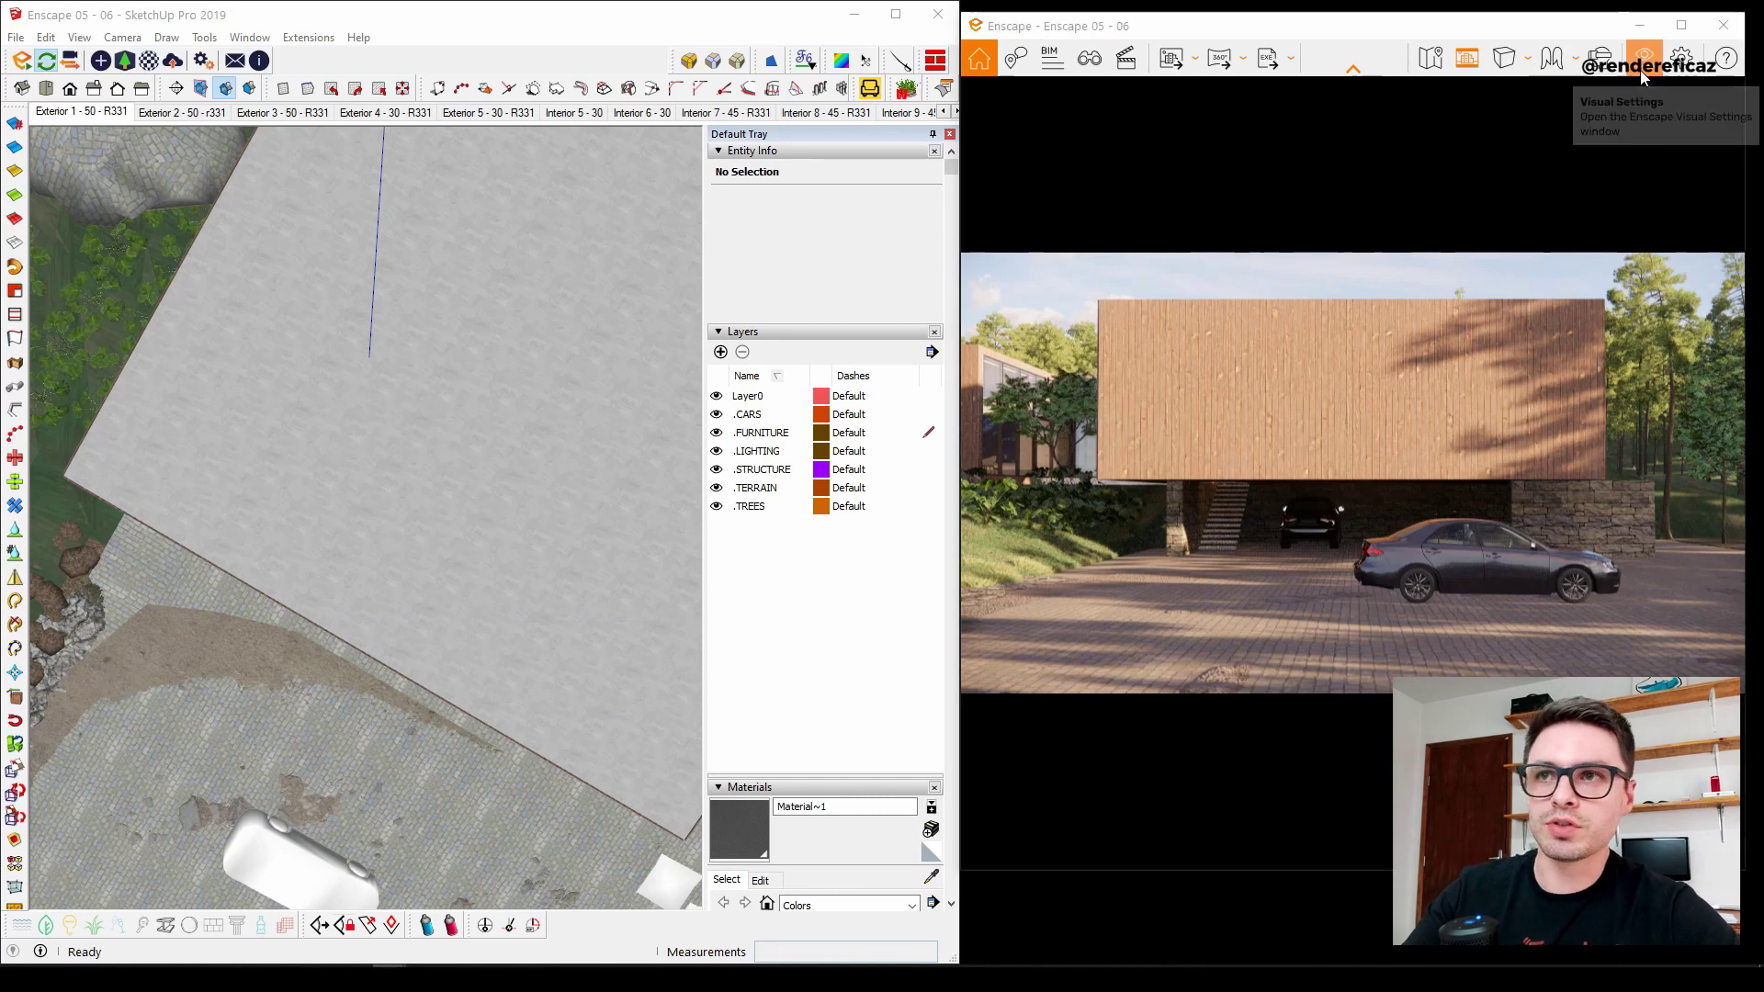
pyautogui.click(1643, 74)
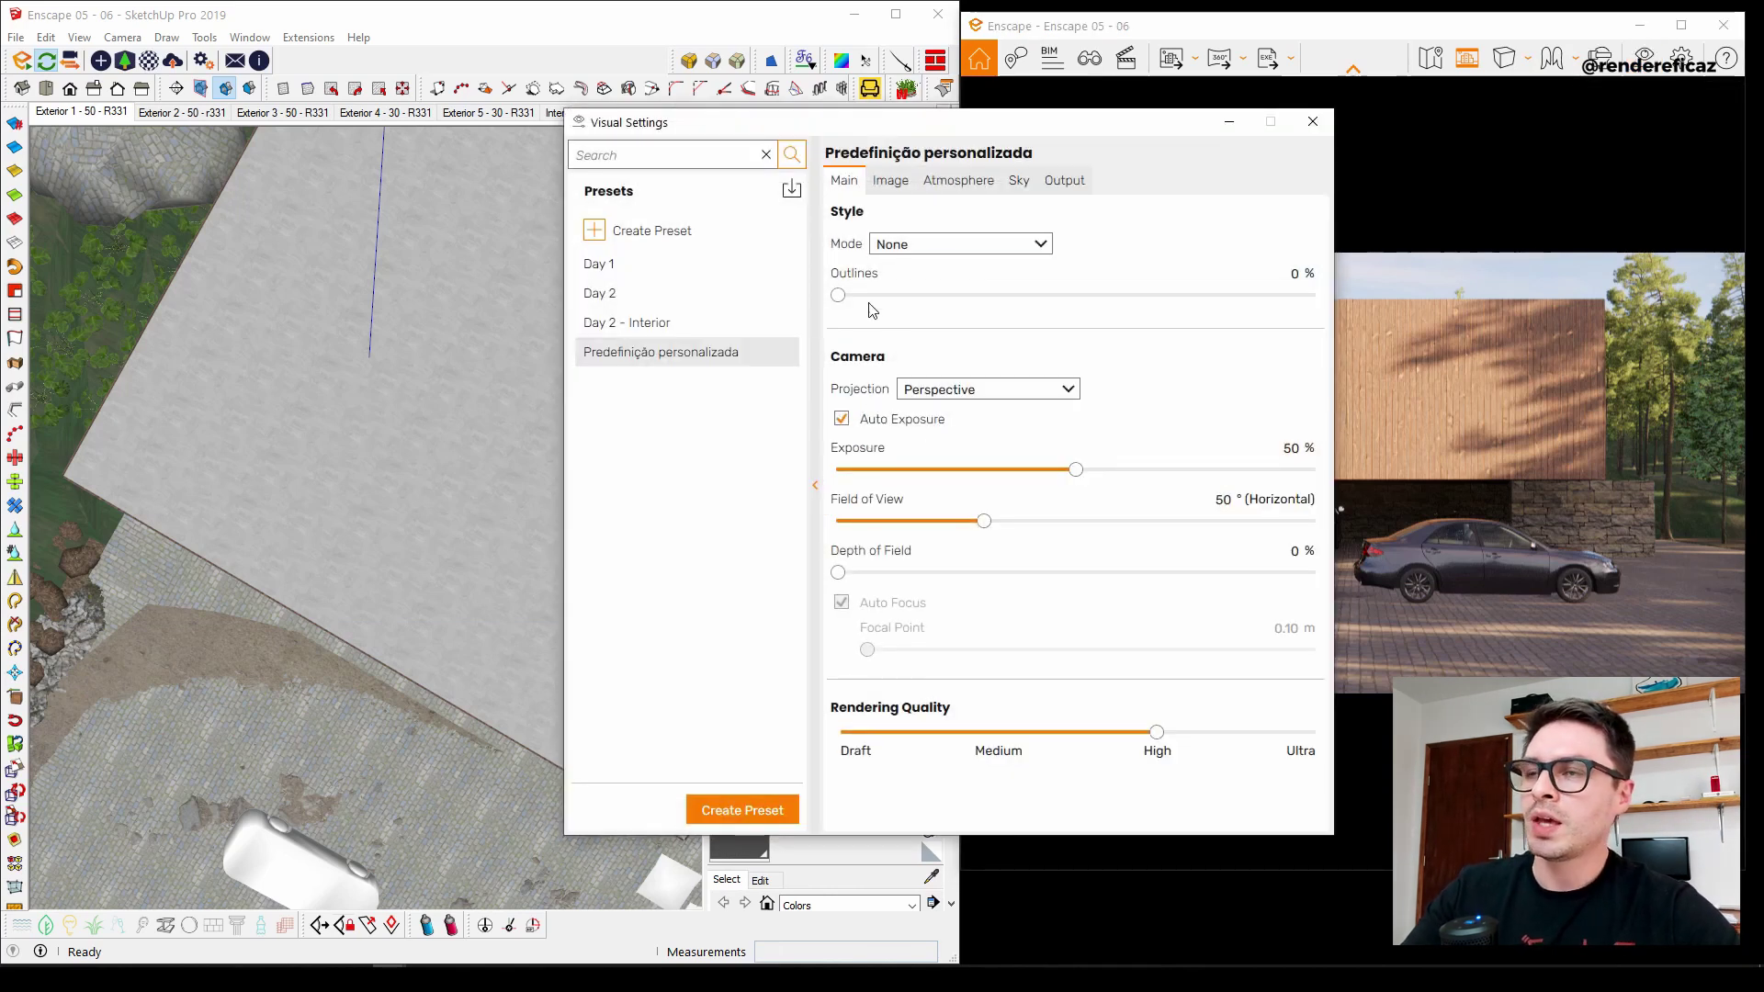
pyautogui.click(815, 489)
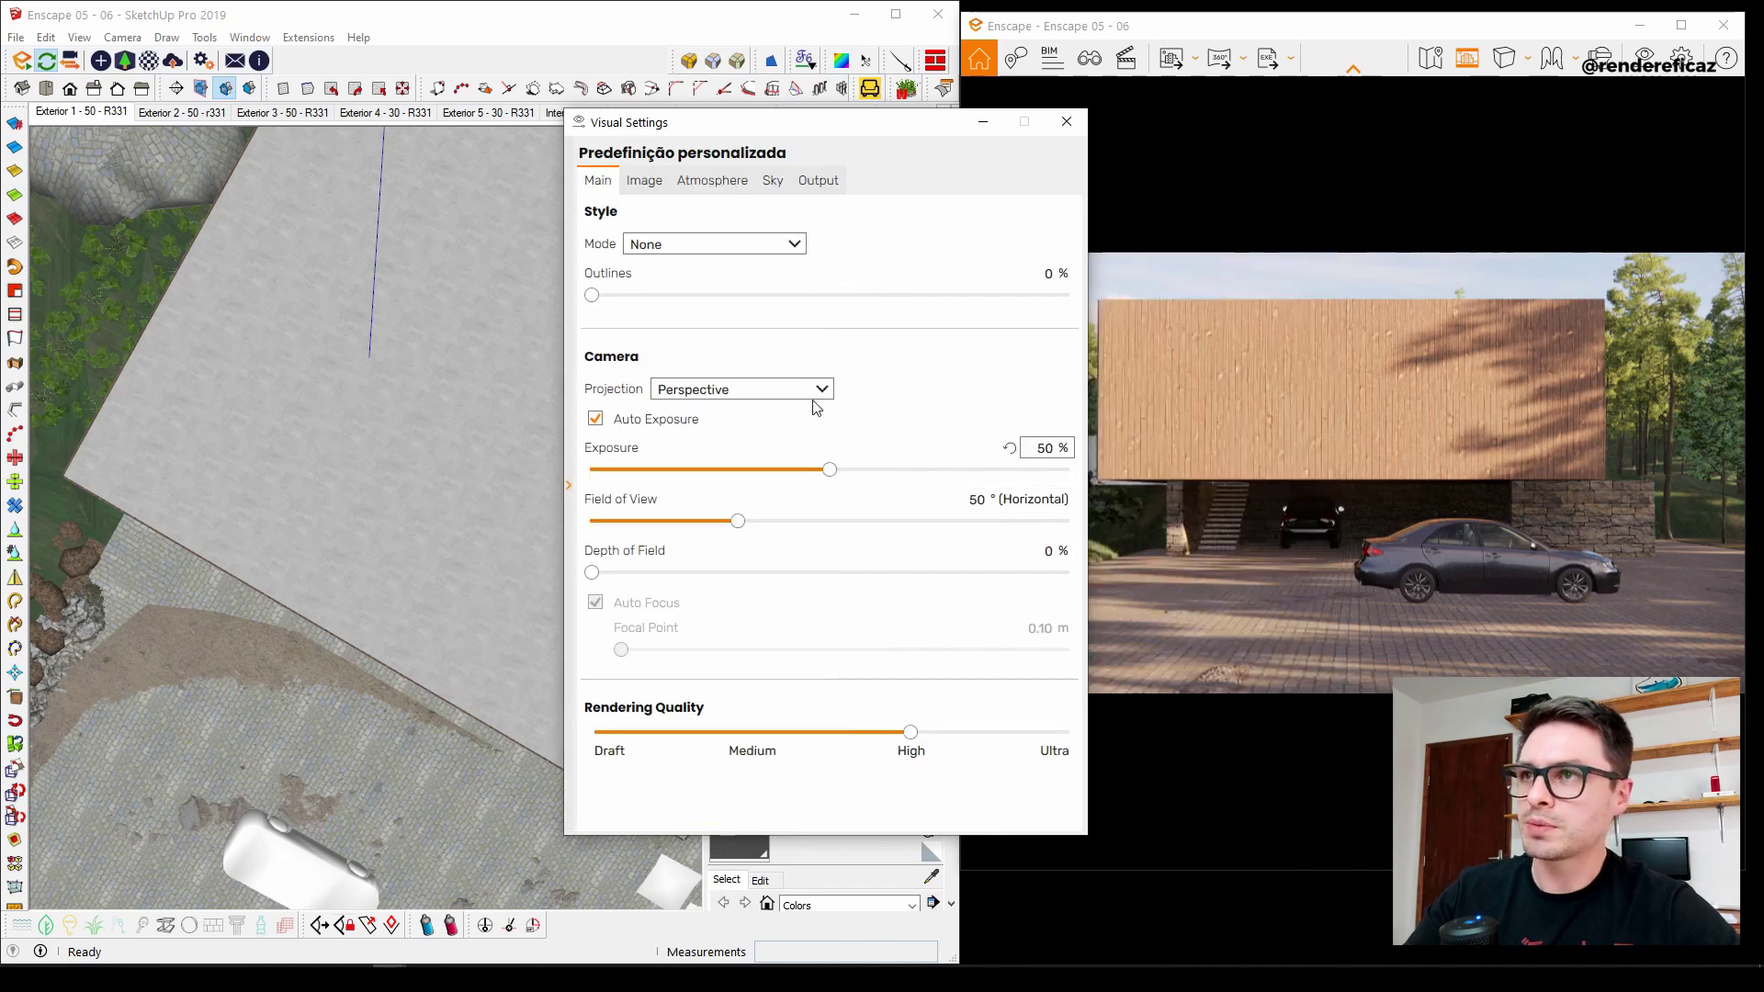
pyautogui.moveTo(872, 134)
pyautogui.mouseDown()
pyautogui.moveTo(965, 126)
pyautogui.moveTo(979, 106)
pyautogui.moveTo(981, 140)
pyautogui.mouseUp()
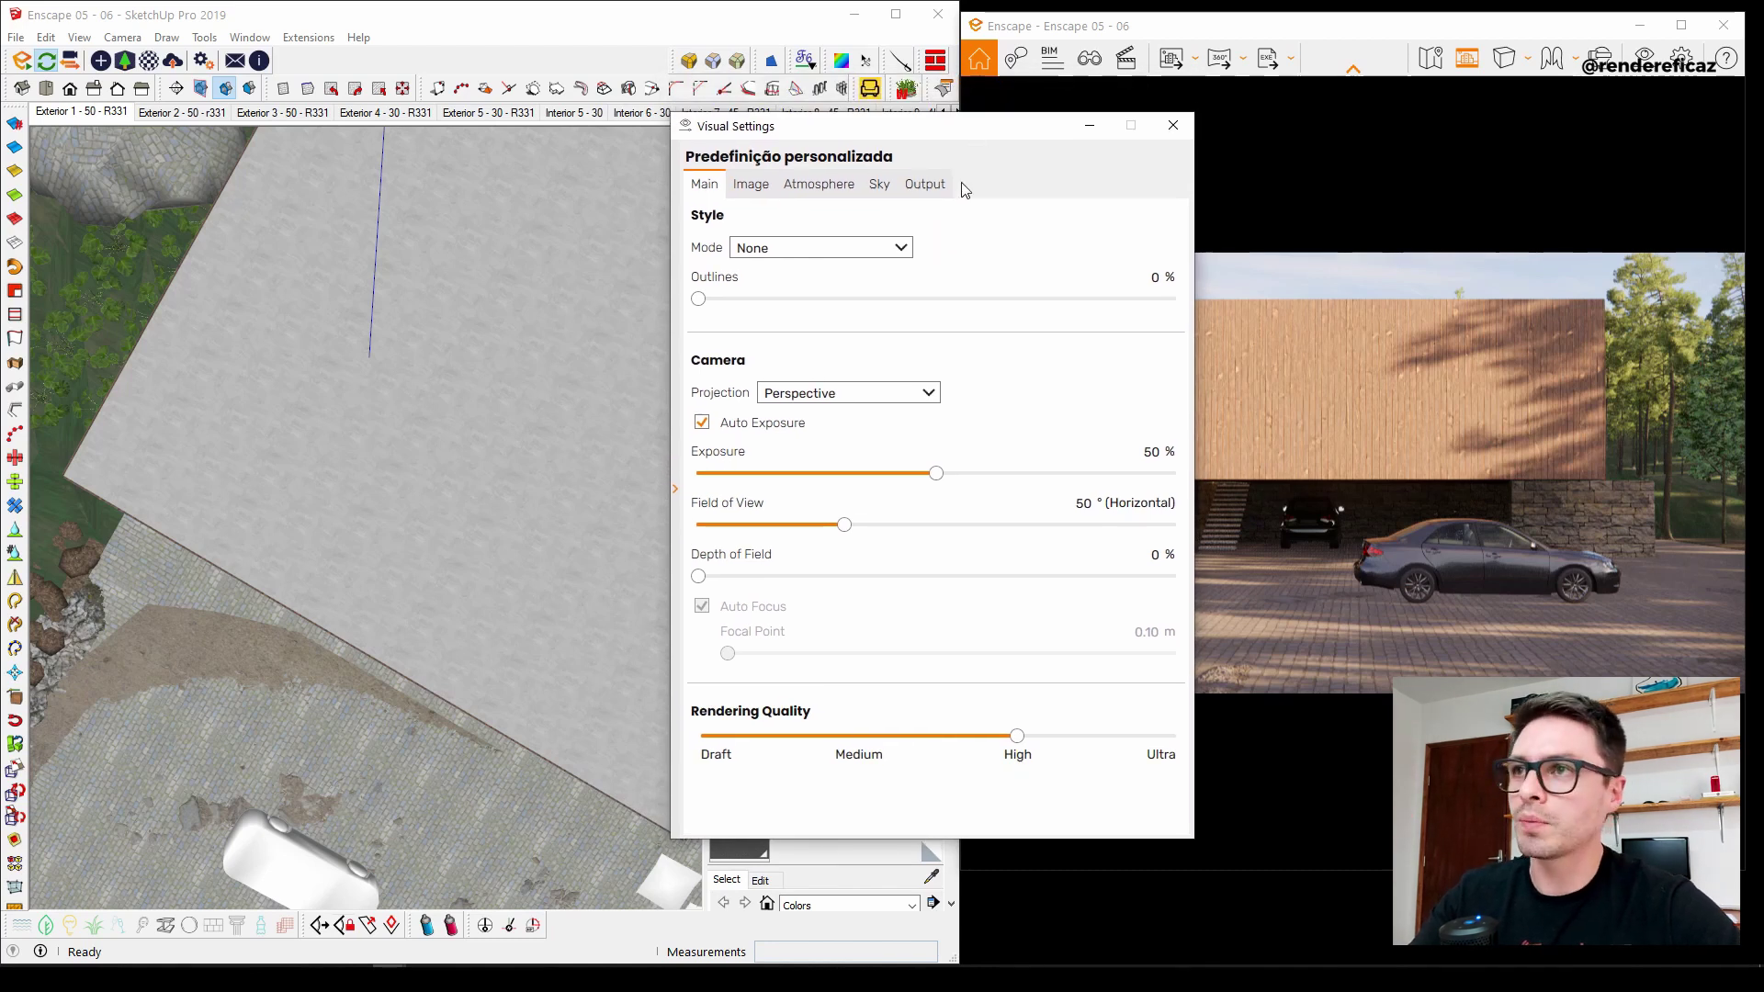
# Examine the preset list and the management options of the Day 2 - Interior preset, including saving it as a file.
pyautogui.click(681, 493)
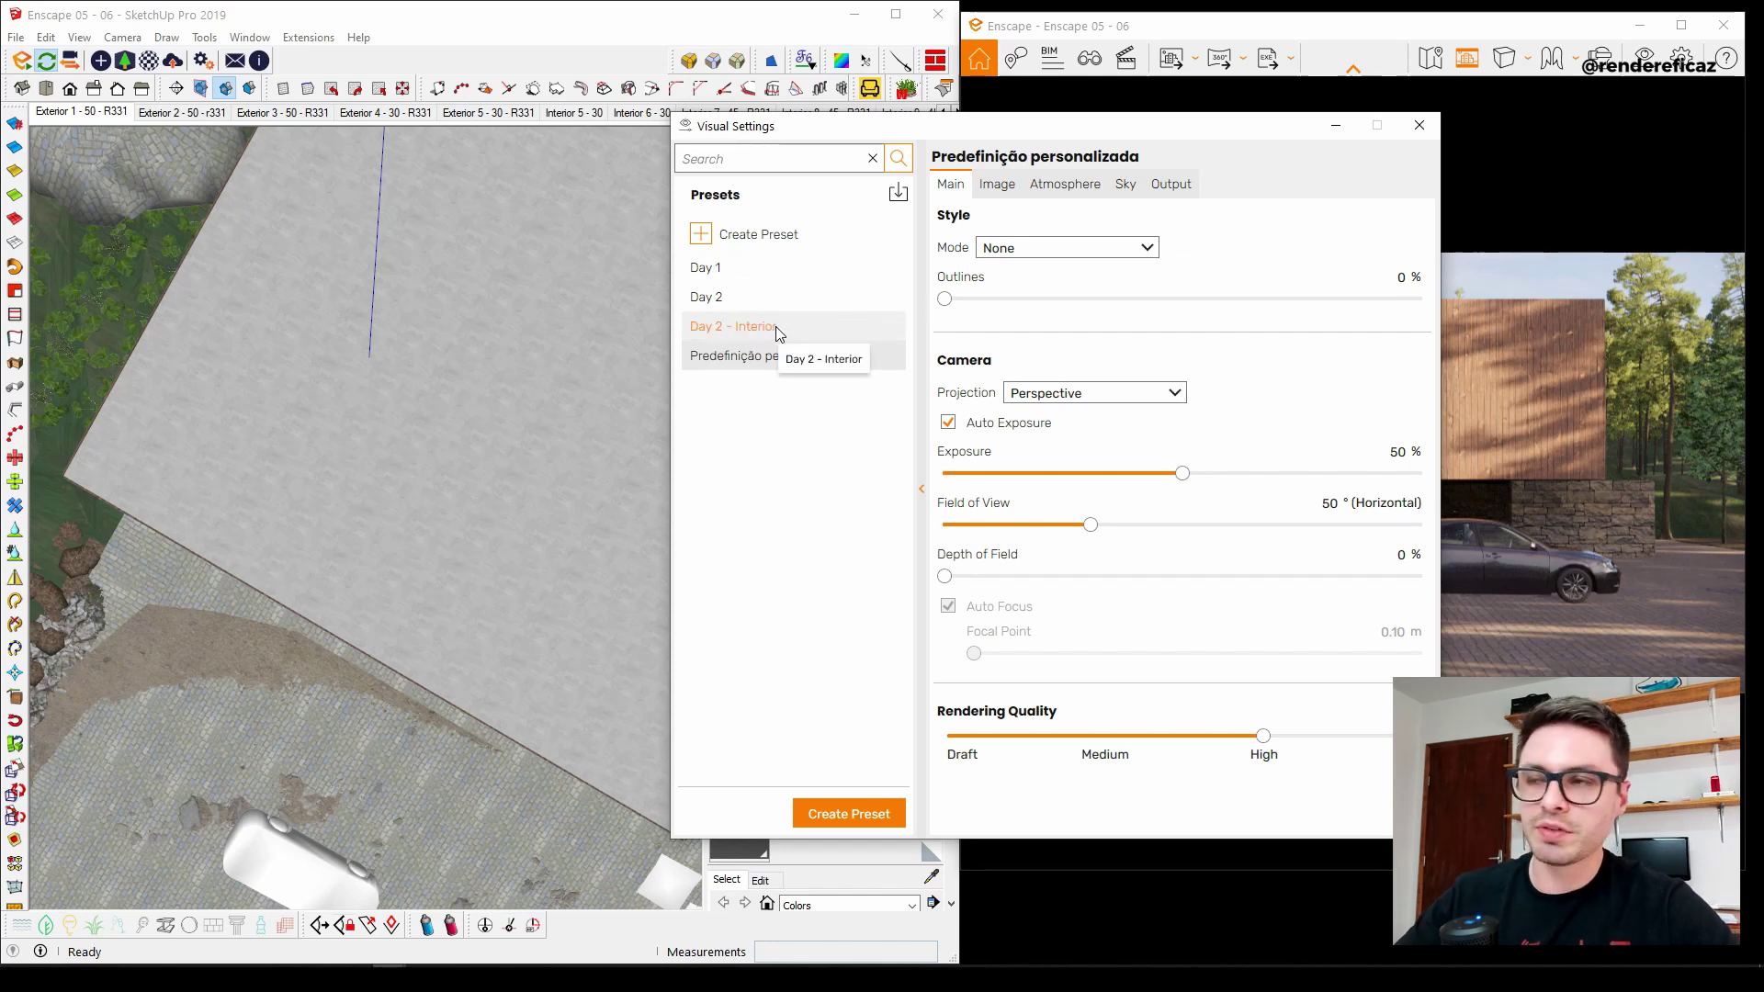
pyautogui.rightClick(807, 330)
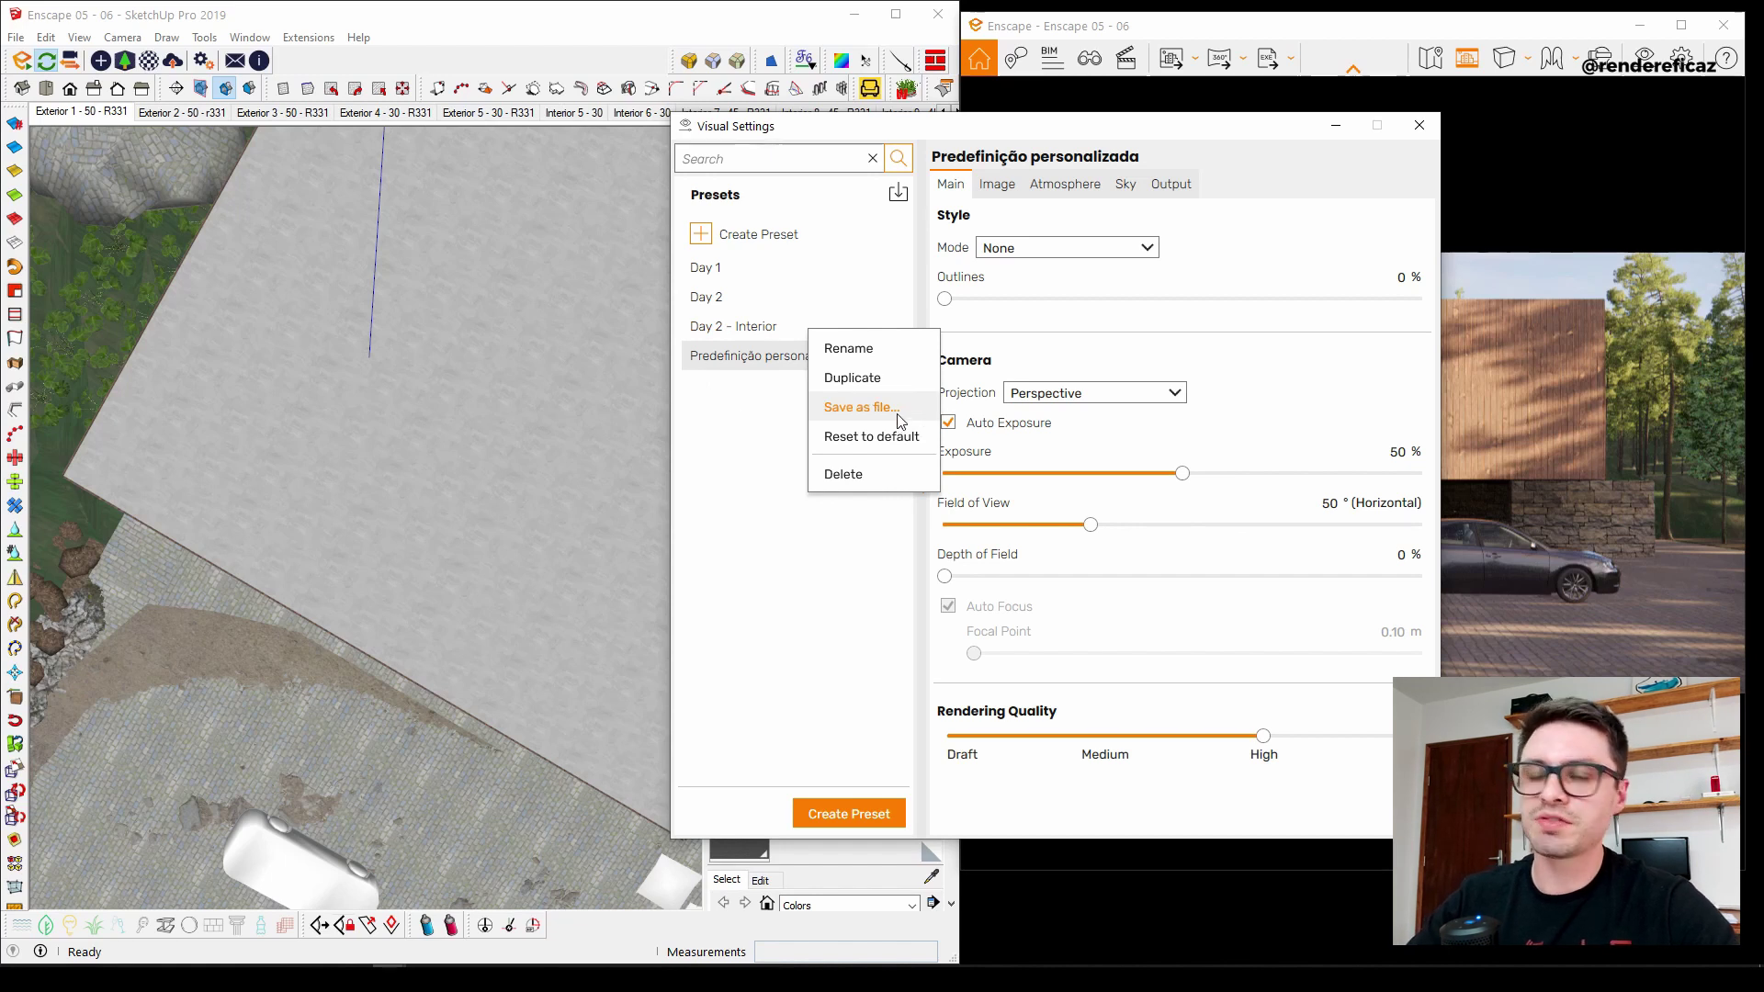
pyautogui.click(865, 409)
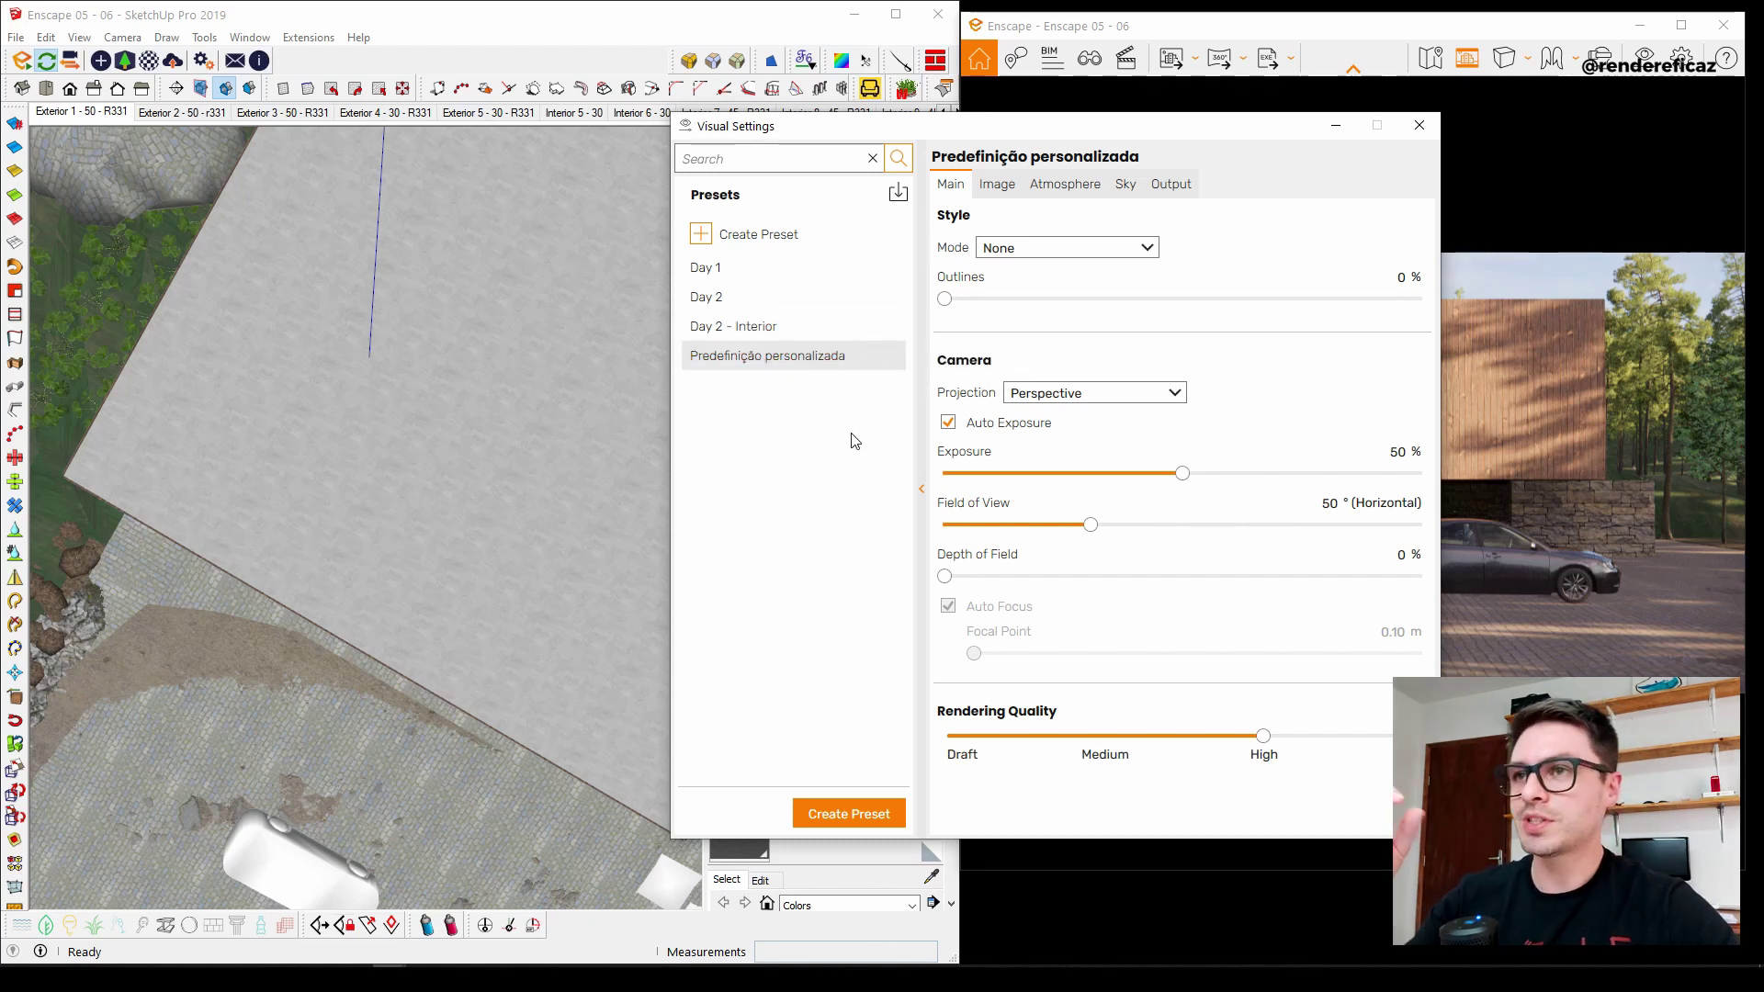
pyautogui.click(924, 490)
pyautogui.moveTo(975, 138); pyautogui.dragTo(974, 142)
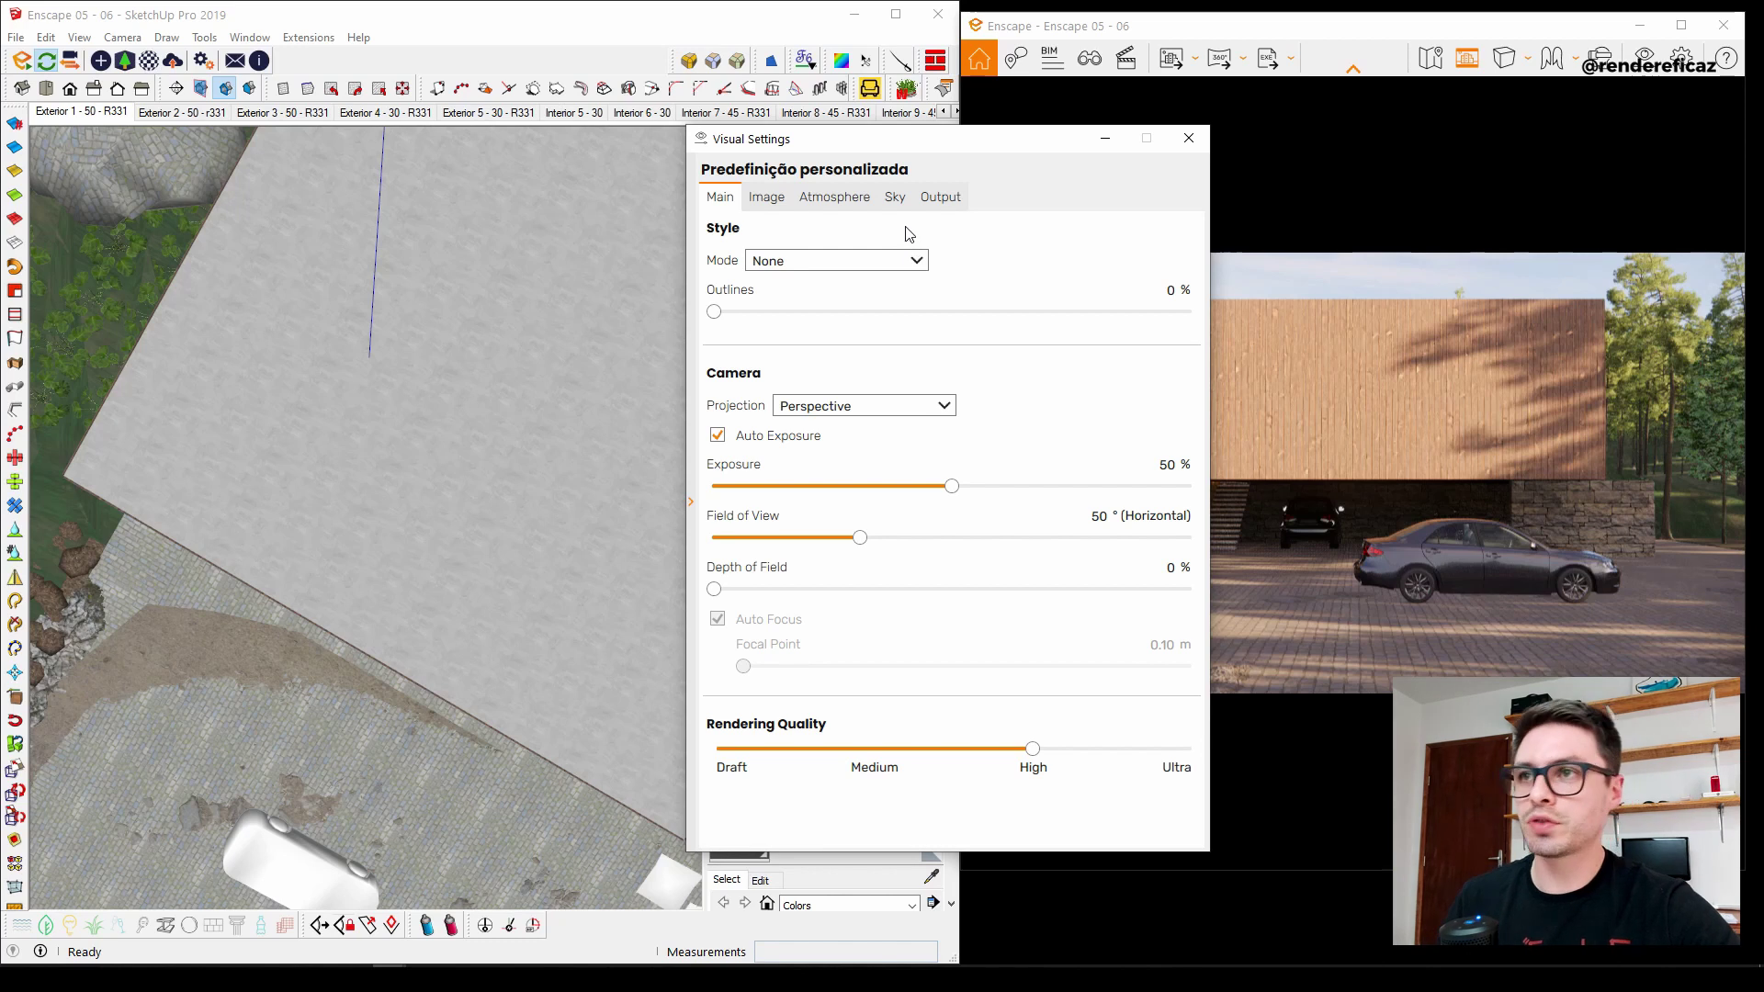
# Examine the Atmosphere and Sky settings of the custom preset, including the available horizon sources.
pyautogui.click(894, 199)
pyautogui.click(861, 200)
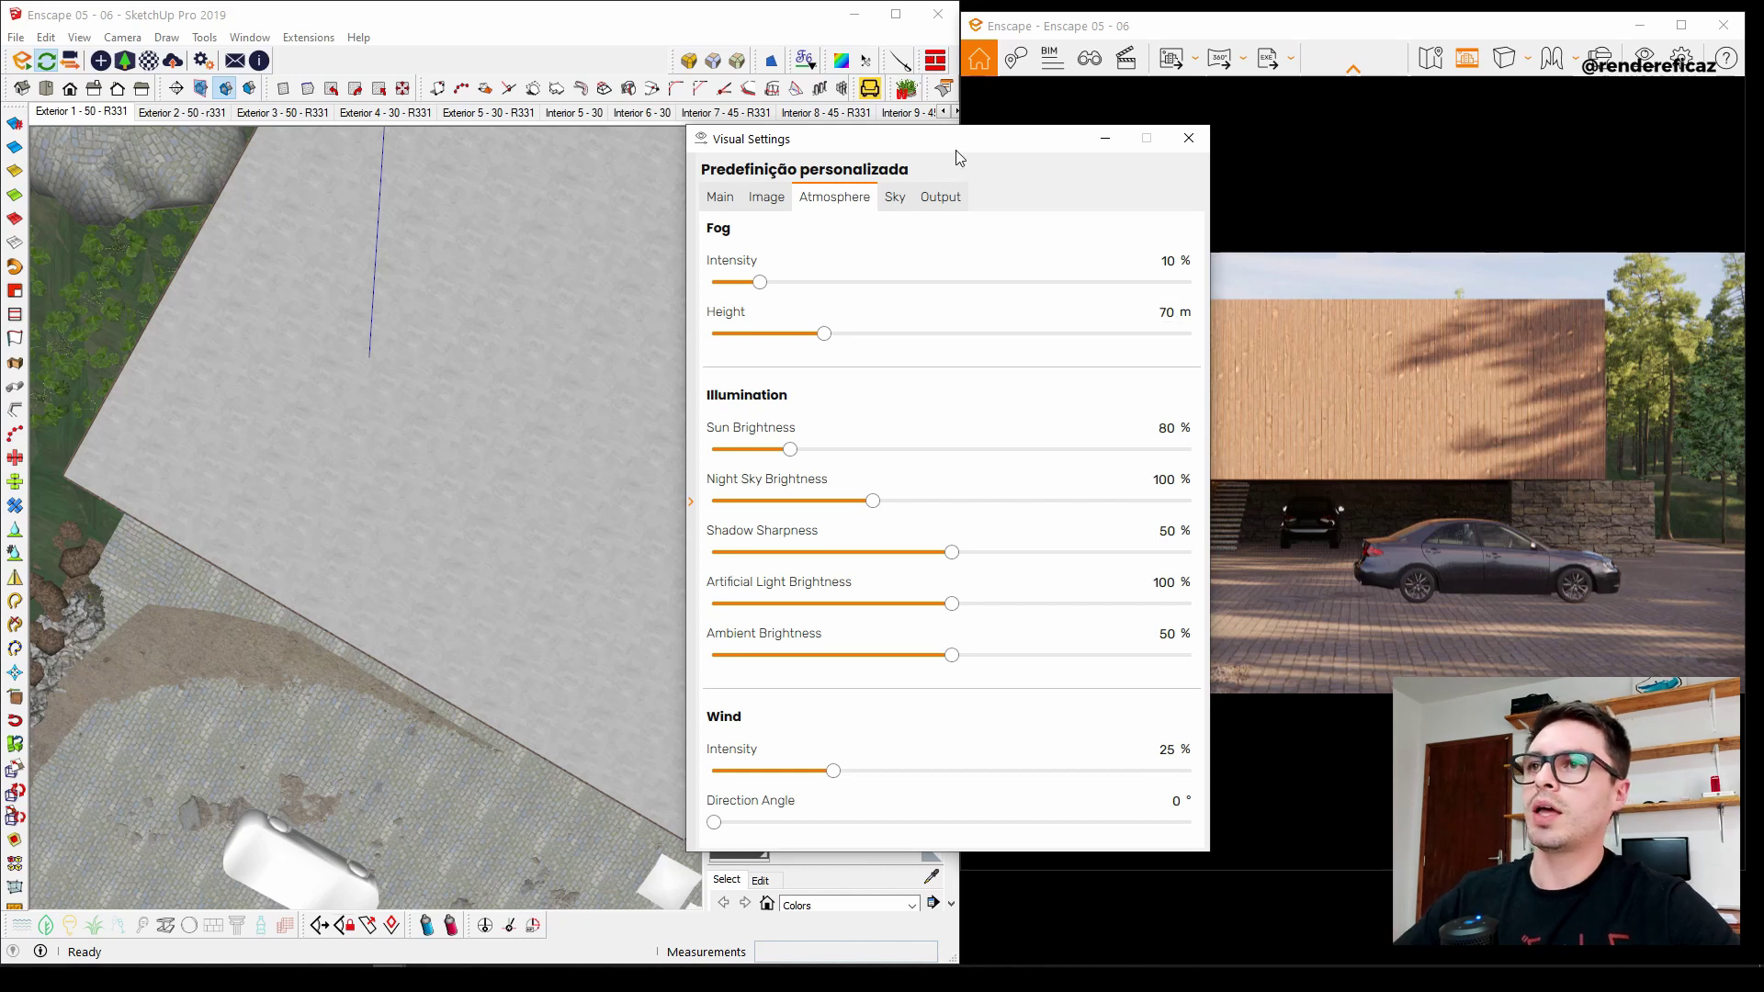
pyautogui.moveTo(973, 145); pyautogui.dragTo(975, 147)
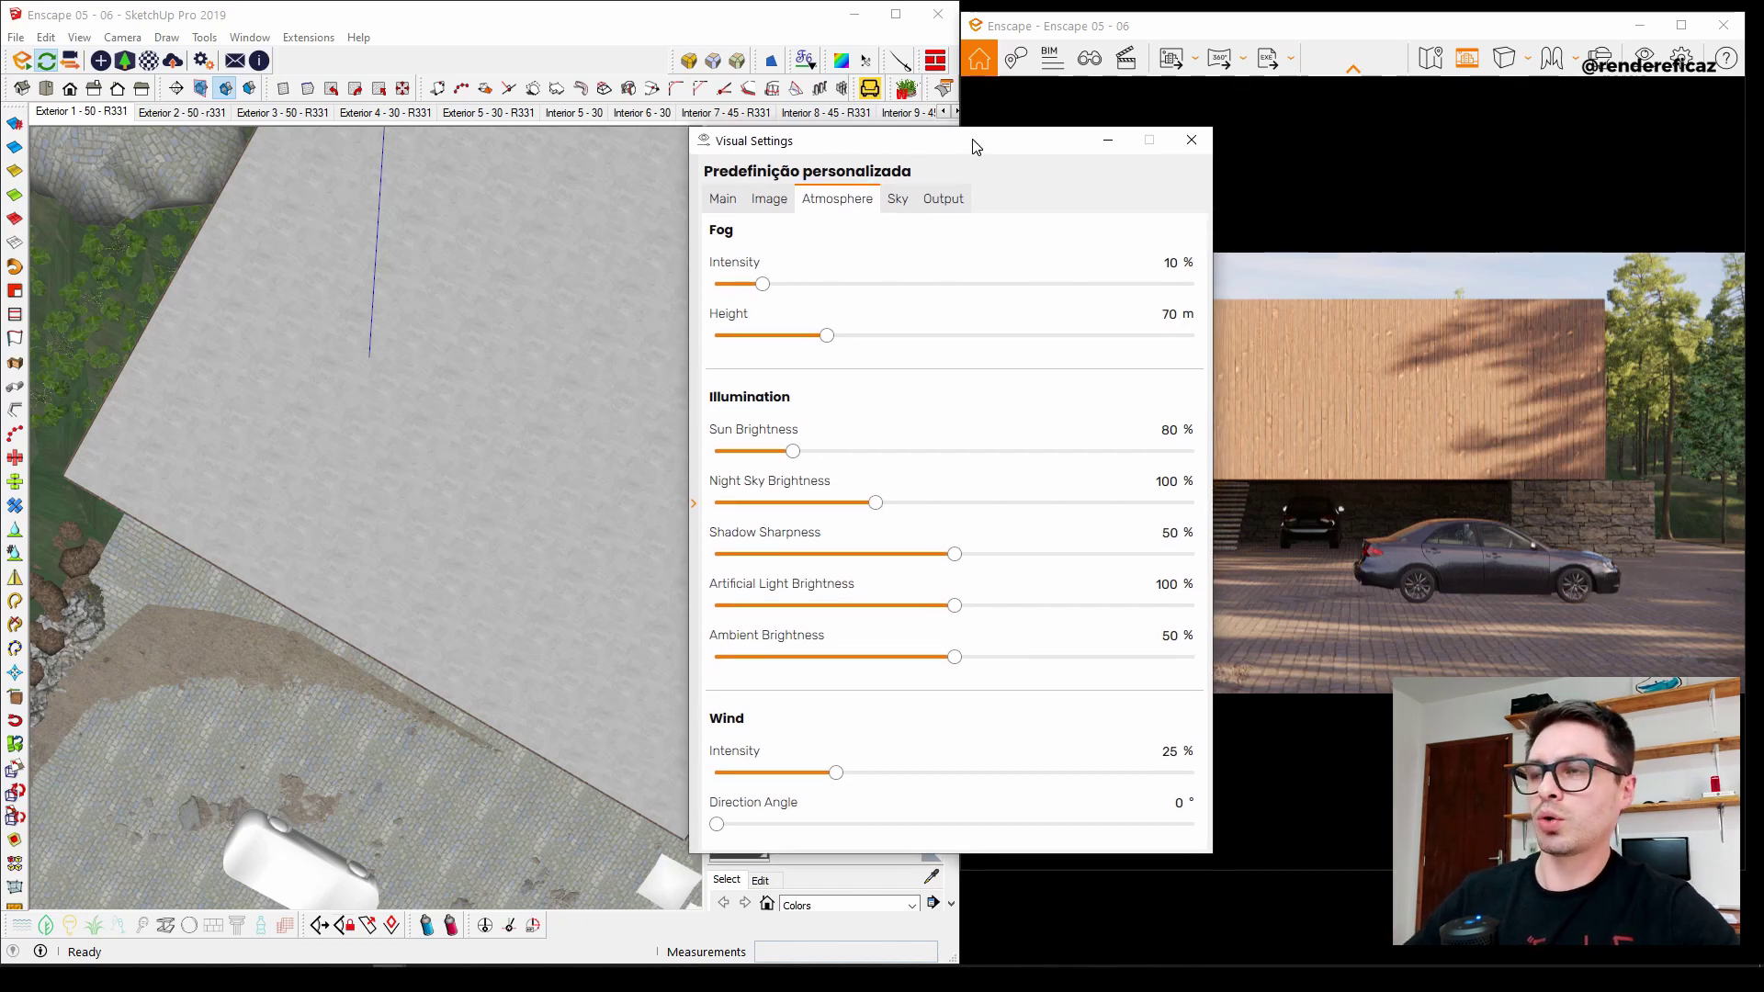
pyautogui.click(897, 200)
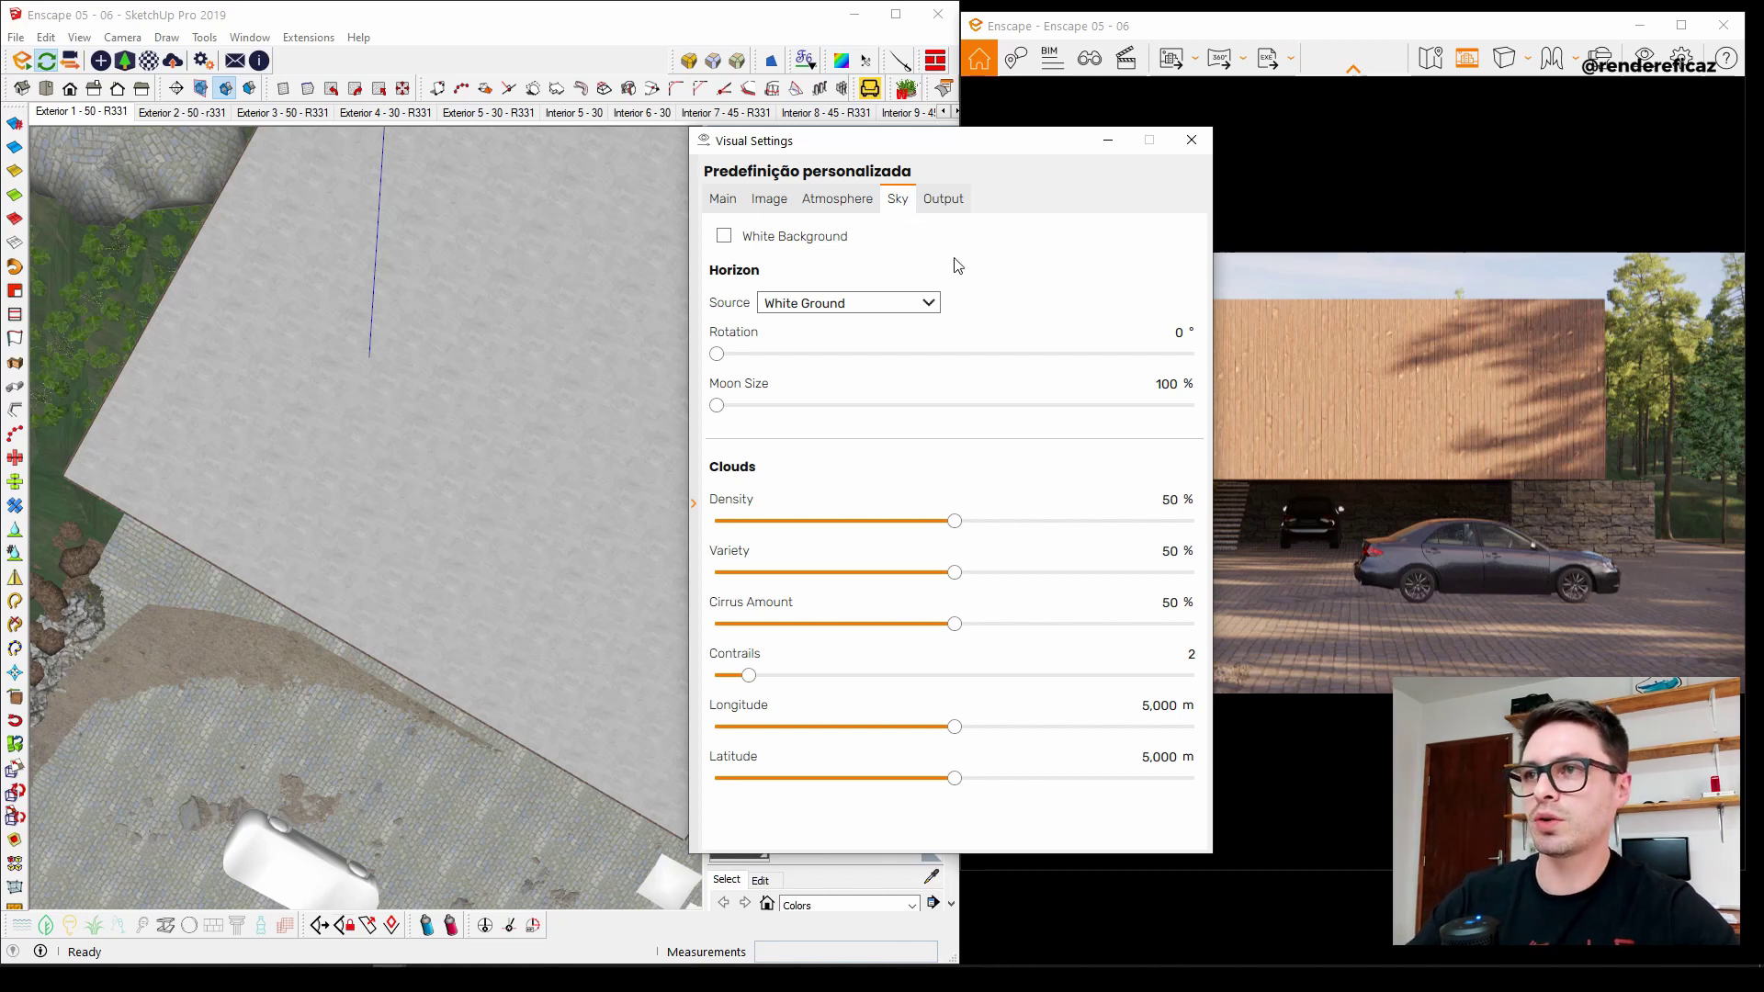
pyautogui.click(928, 302)
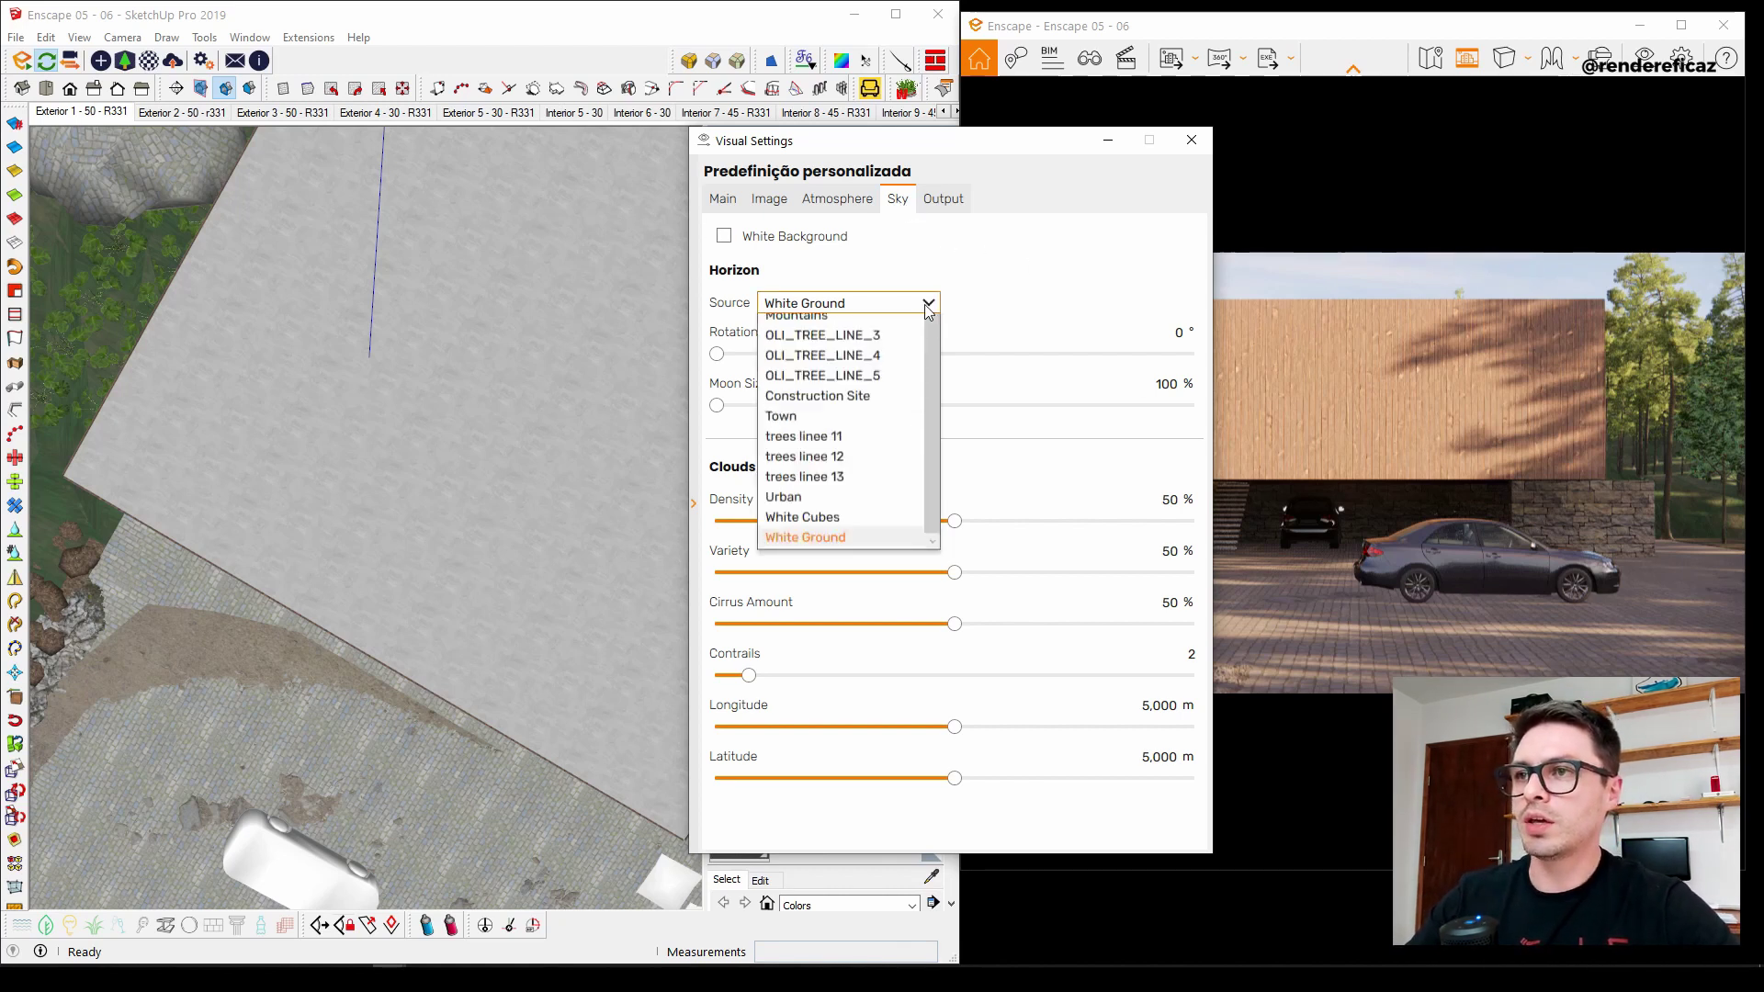
pyautogui.click(1038, 285)
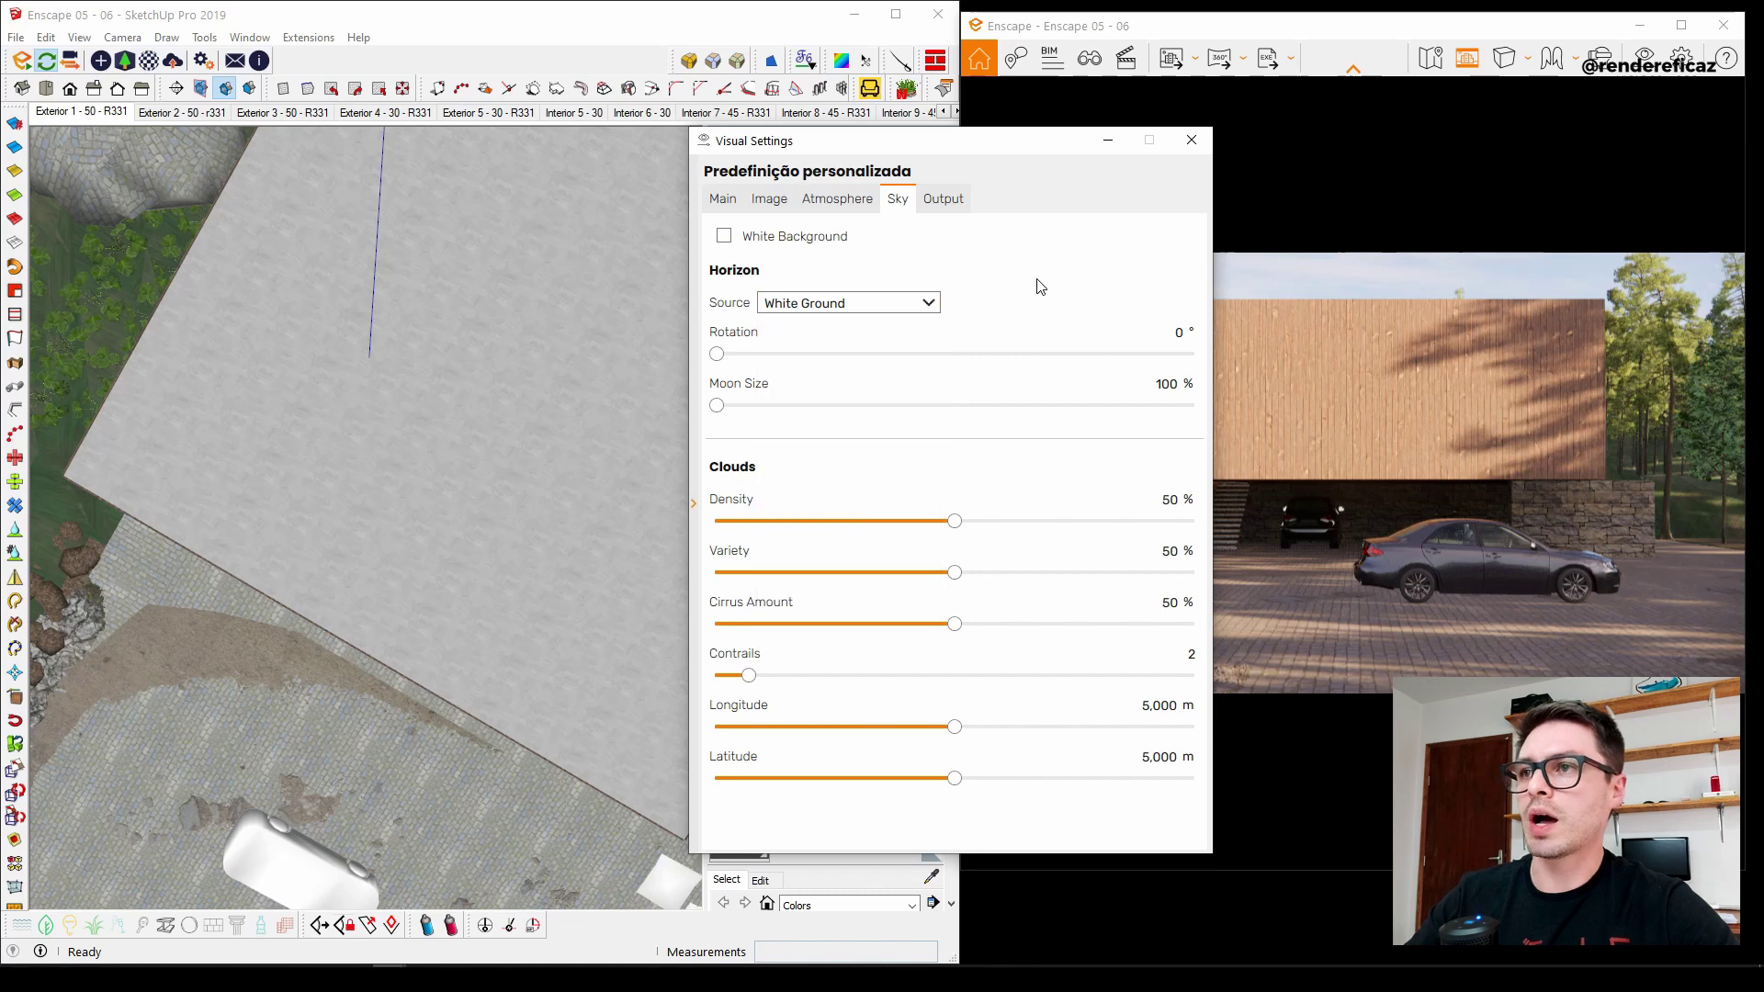
pyautogui.click(928, 303)
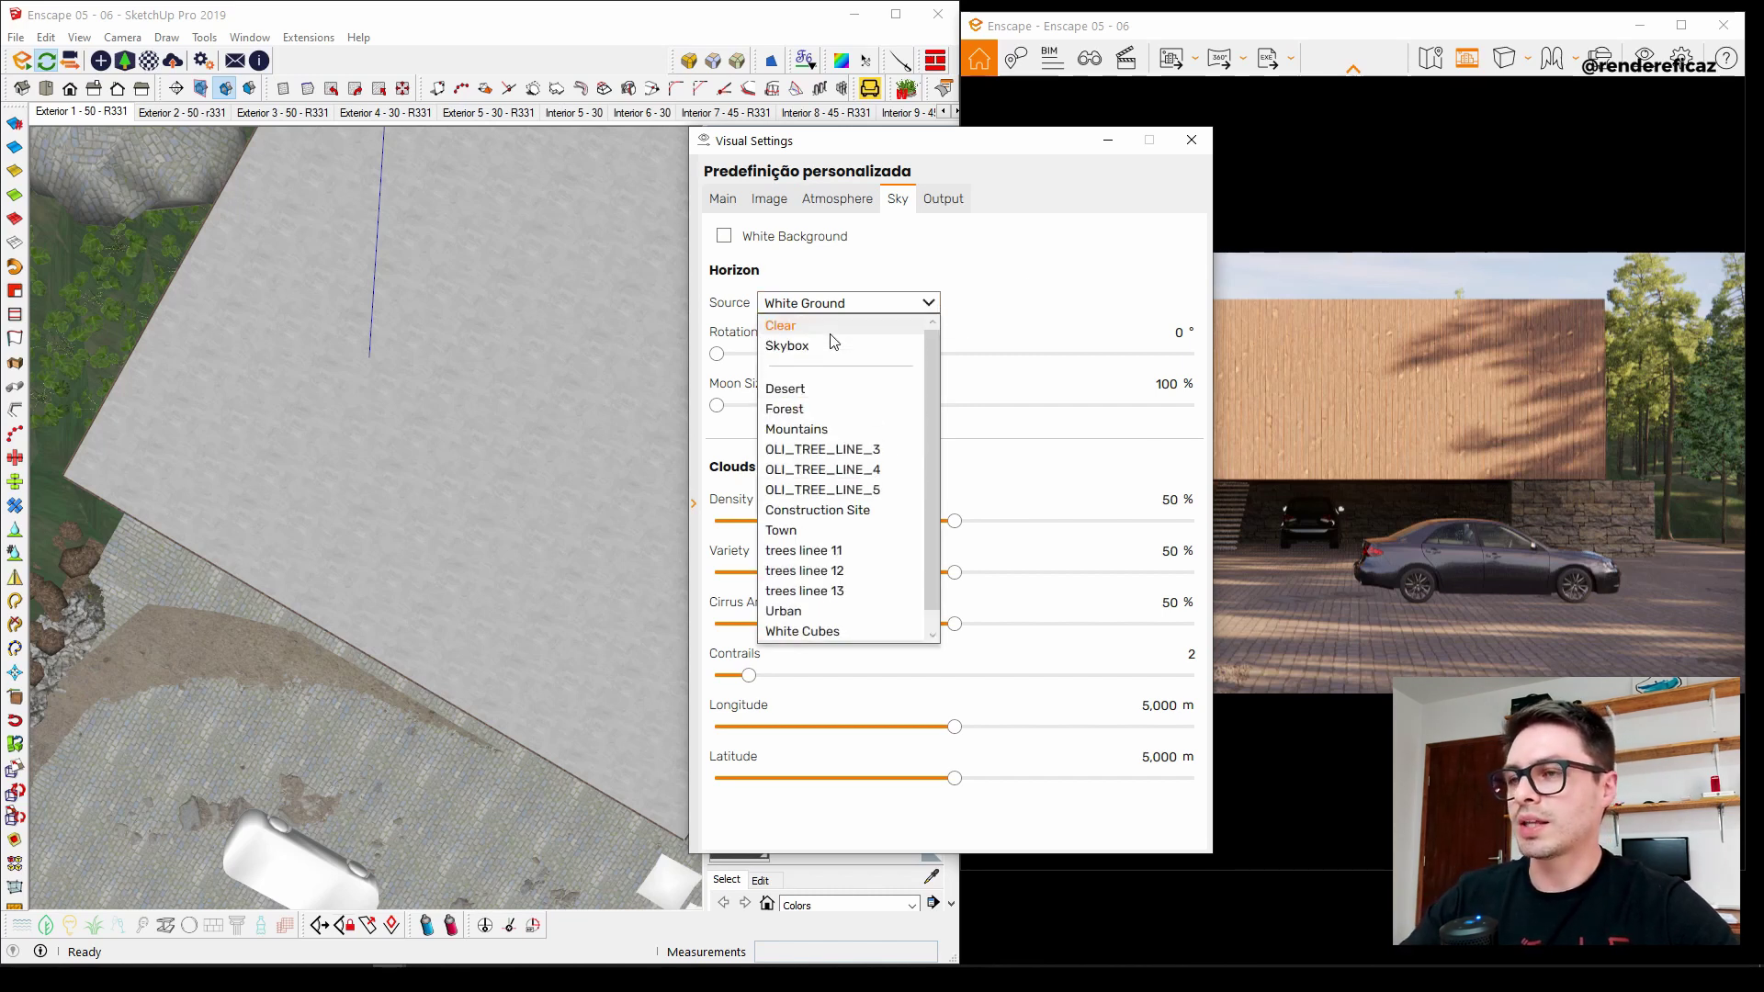
pyautogui.click(1010, 300)
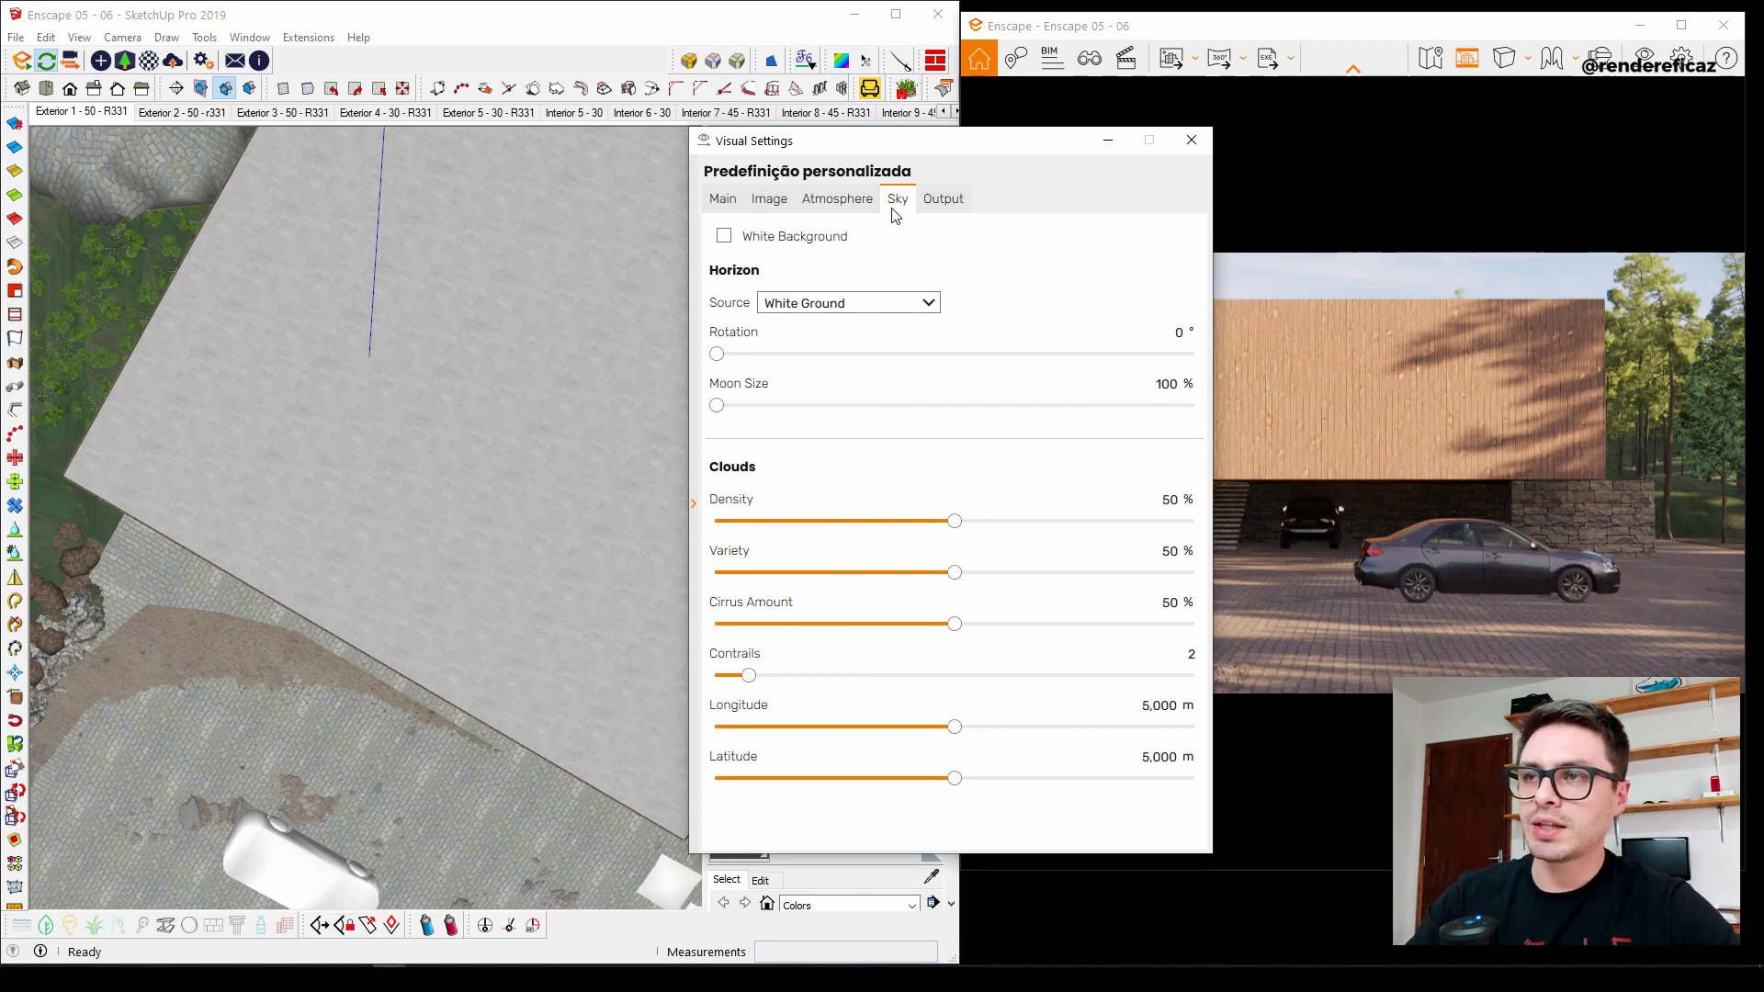
# Review the custom preset's Main camera and exposure settings and its Image corrections and effects.
pyautogui.click(723, 200)
pyautogui.click(768, 200)
pyautogui.click(829, 202)
pyautogui.click(723, 199)
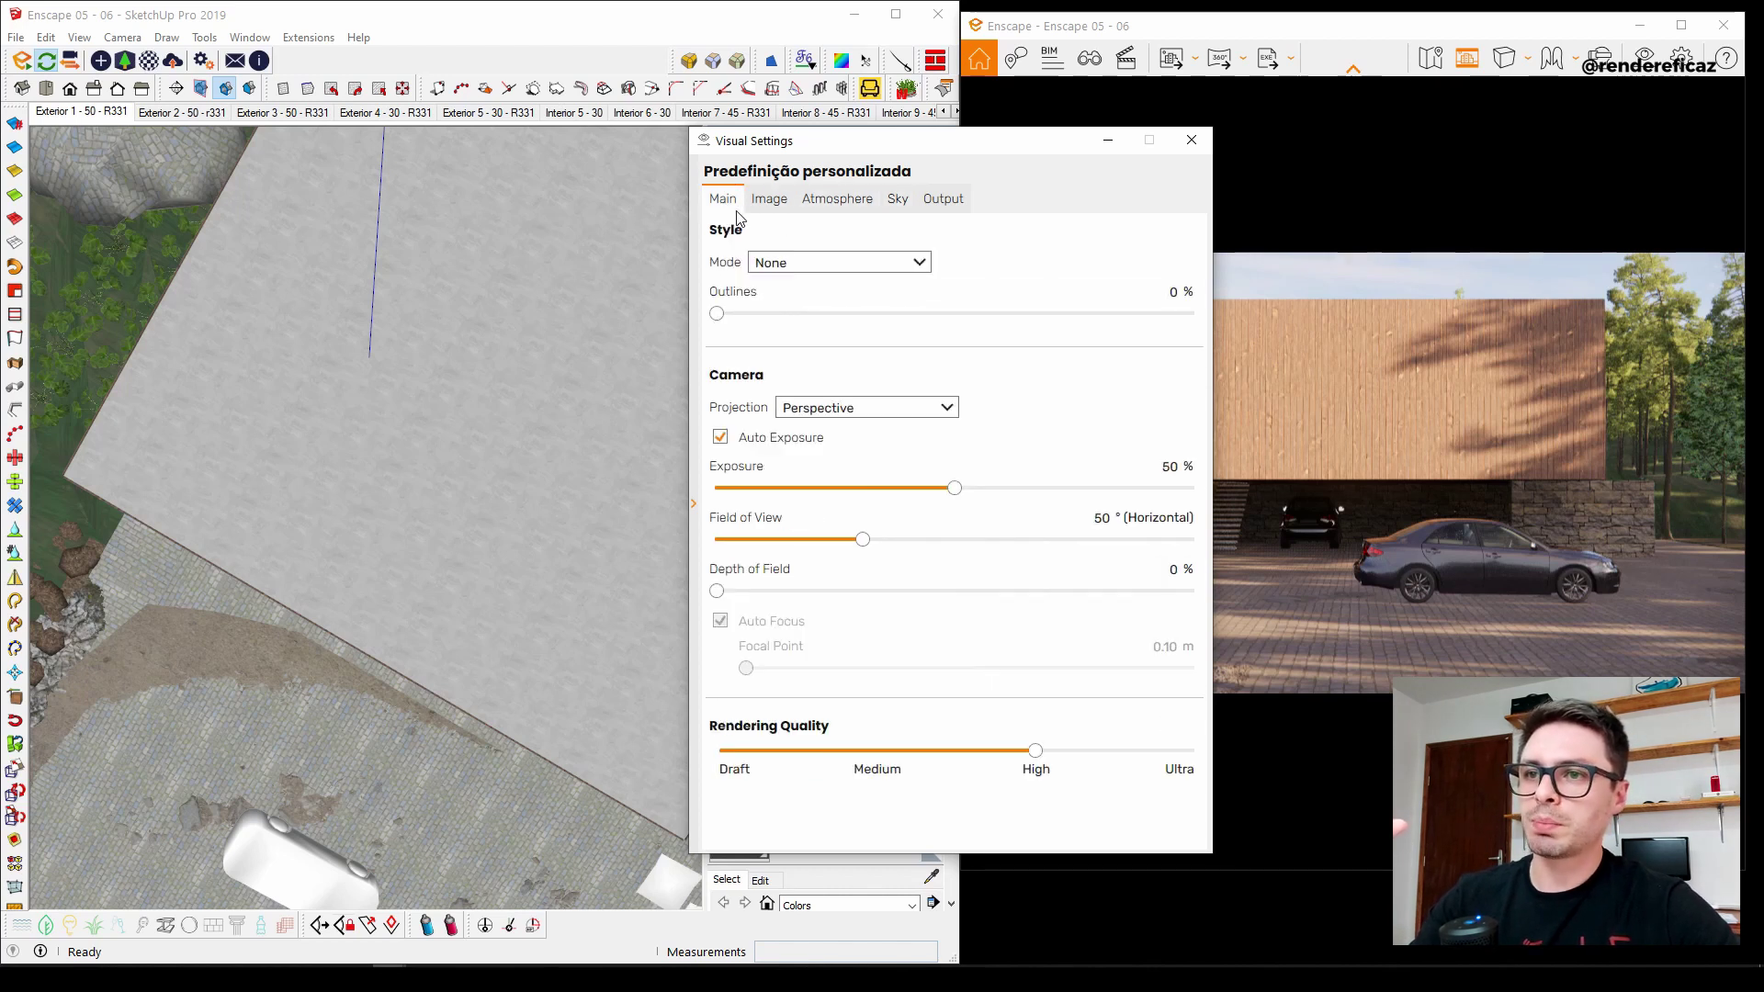
pyautogui.doubleClick(1176, 468)
pyautogui.click(1177, 469)
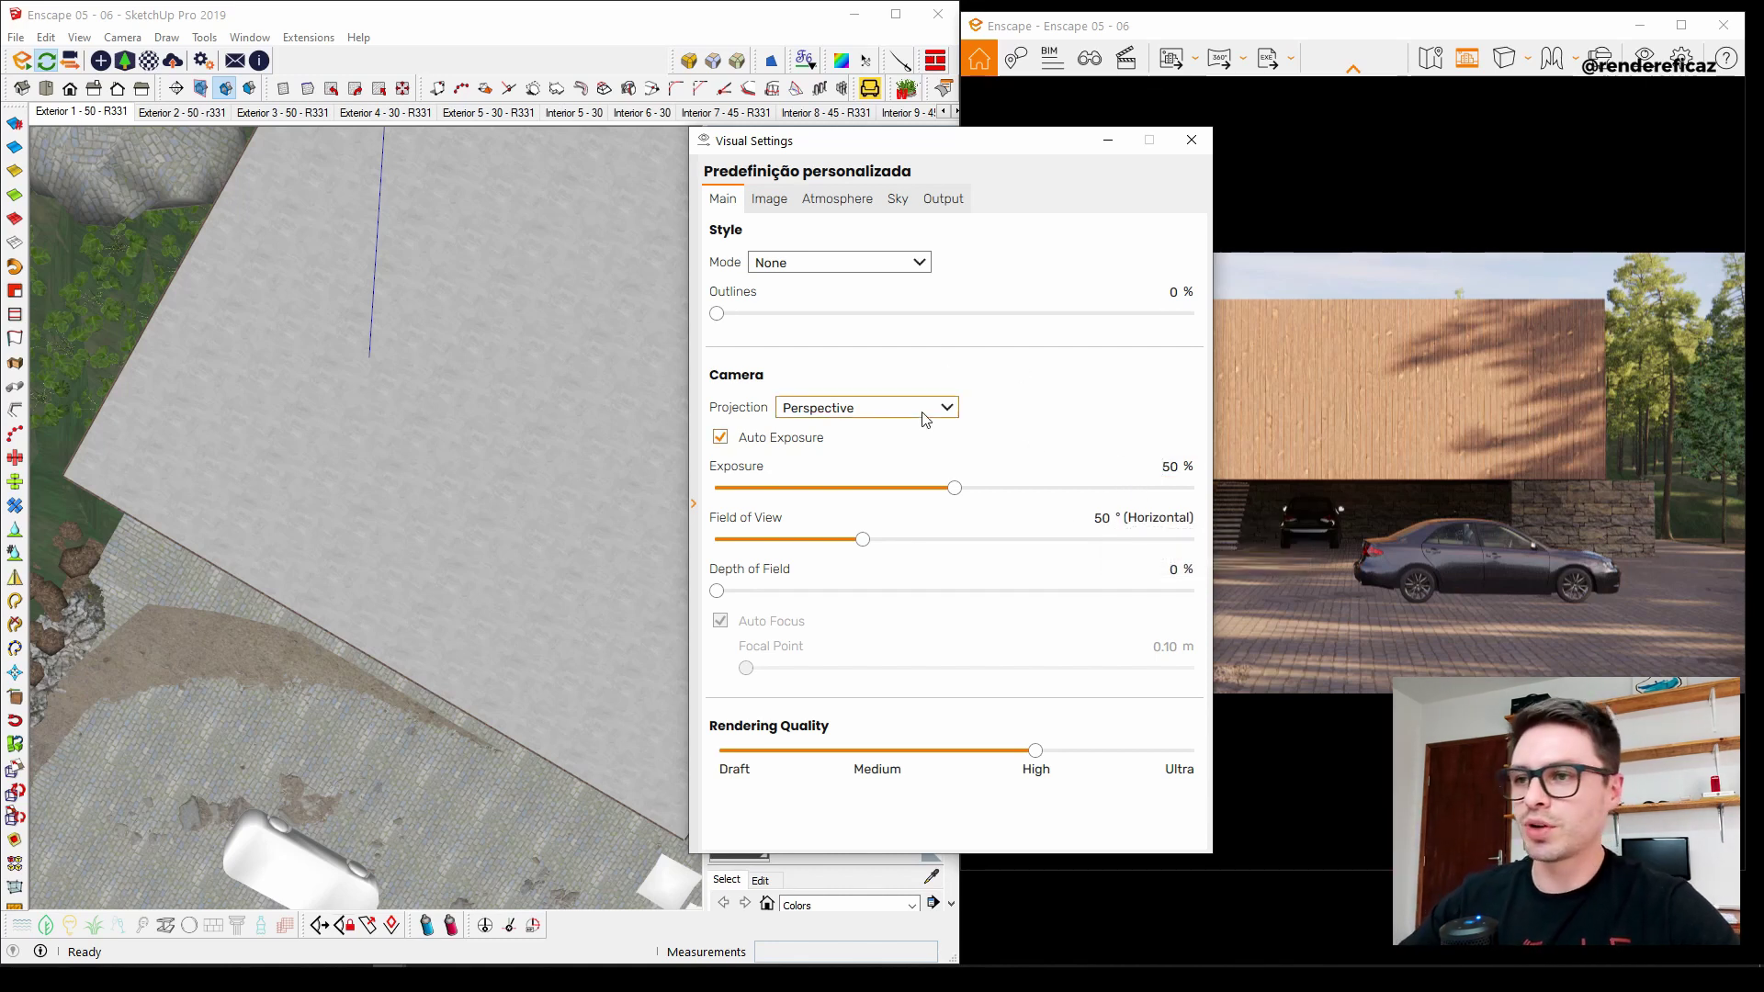
pyautogui.click(762, 204)
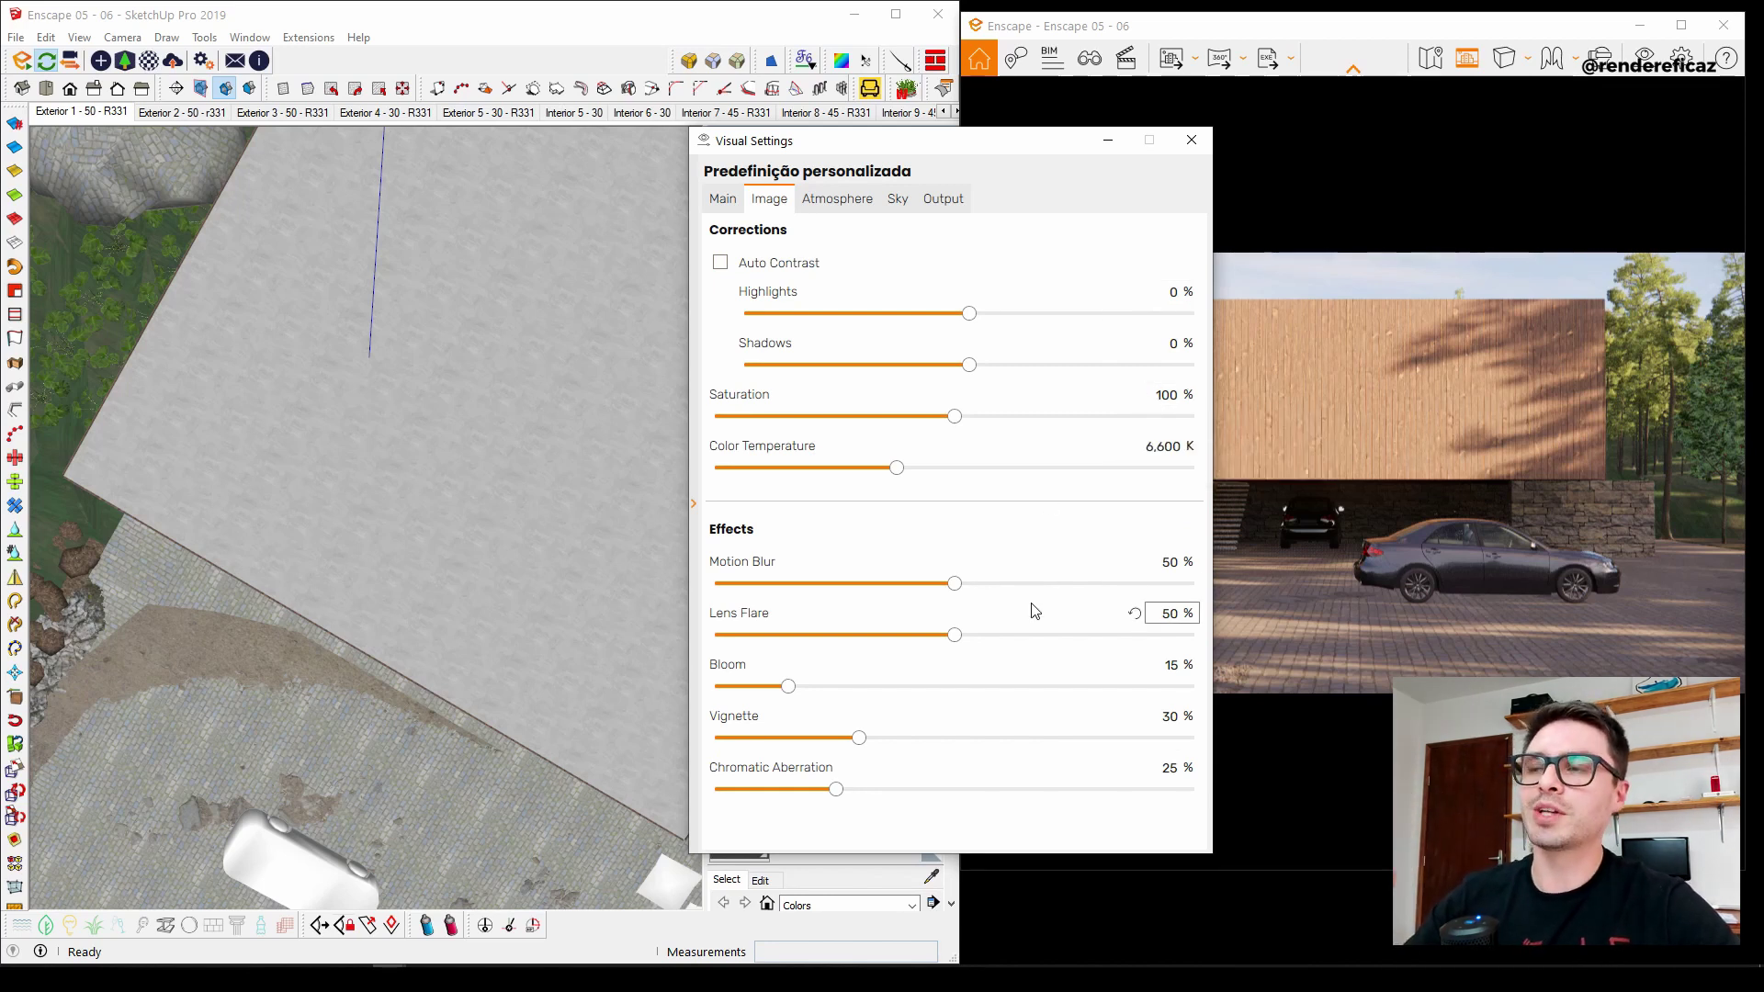
# Set the output resolution to Custom at 1920 x 1080 and close the Visual Settings.
pyautogui.click(944, 199)
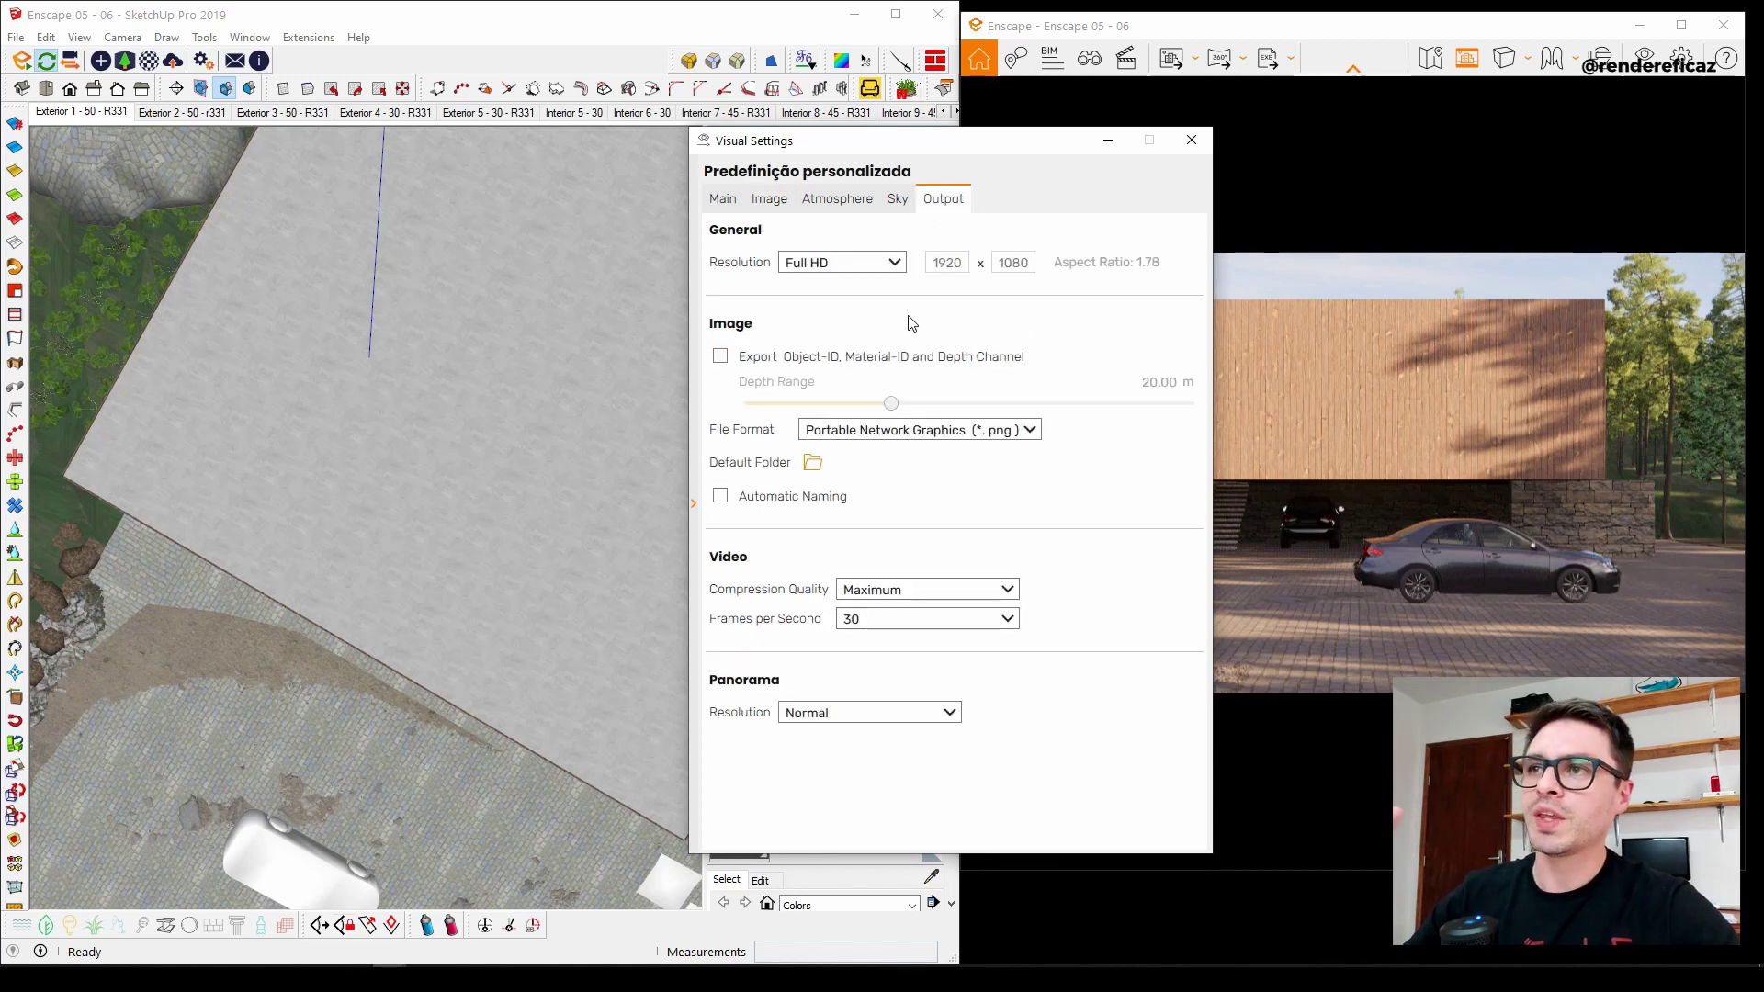
pyautogui.click(896, 263)
pyautogui.click(883, 382)
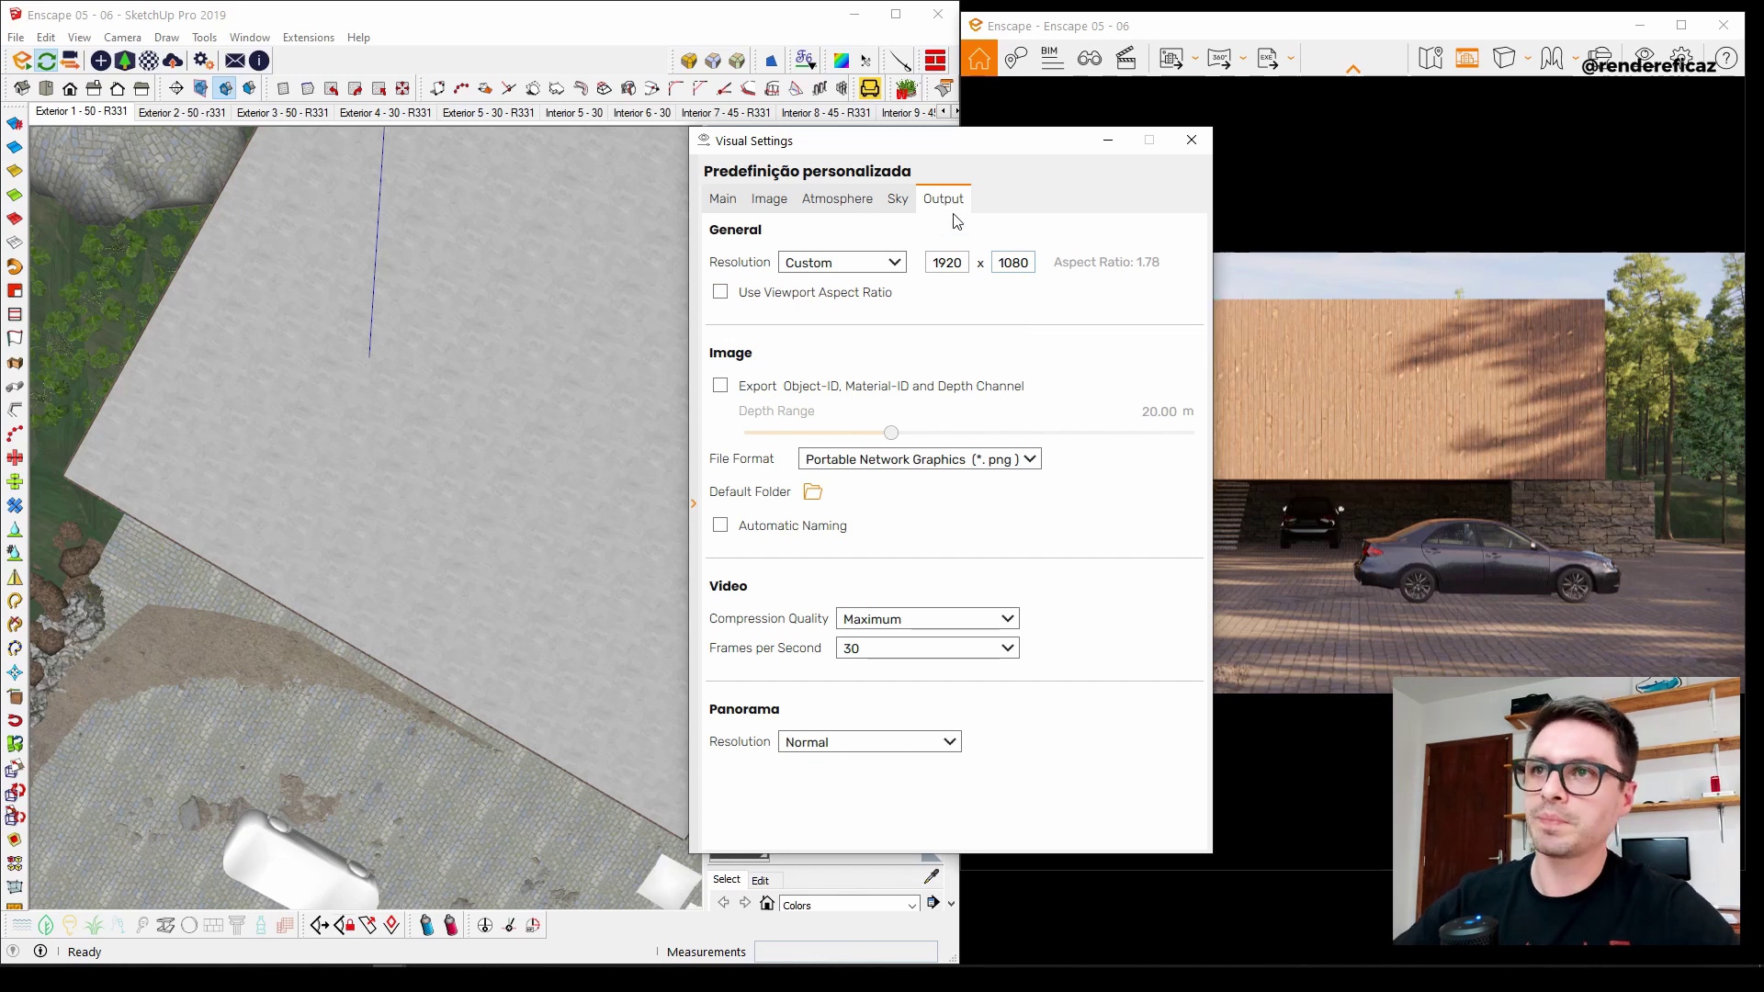
pyautogui.click(1192, 139)
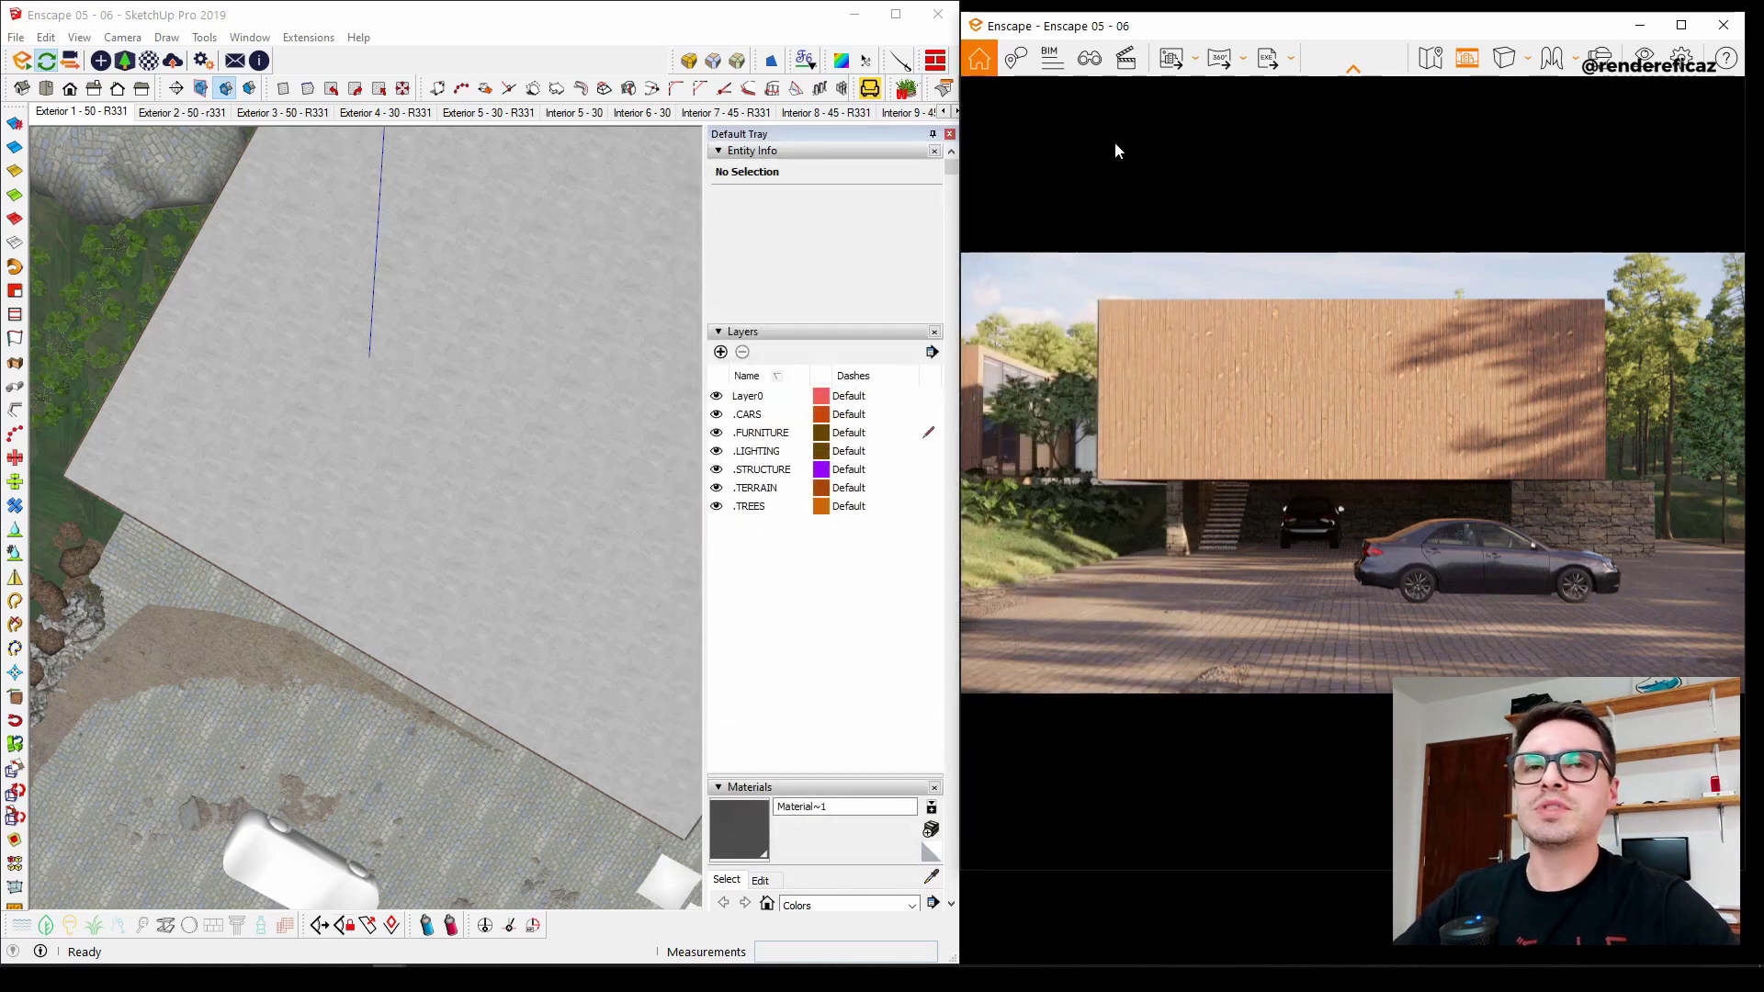
# Review the Renderer Window Settings for customization, input, devices and sound, and close them.
pyautogui.click(1681, 60)
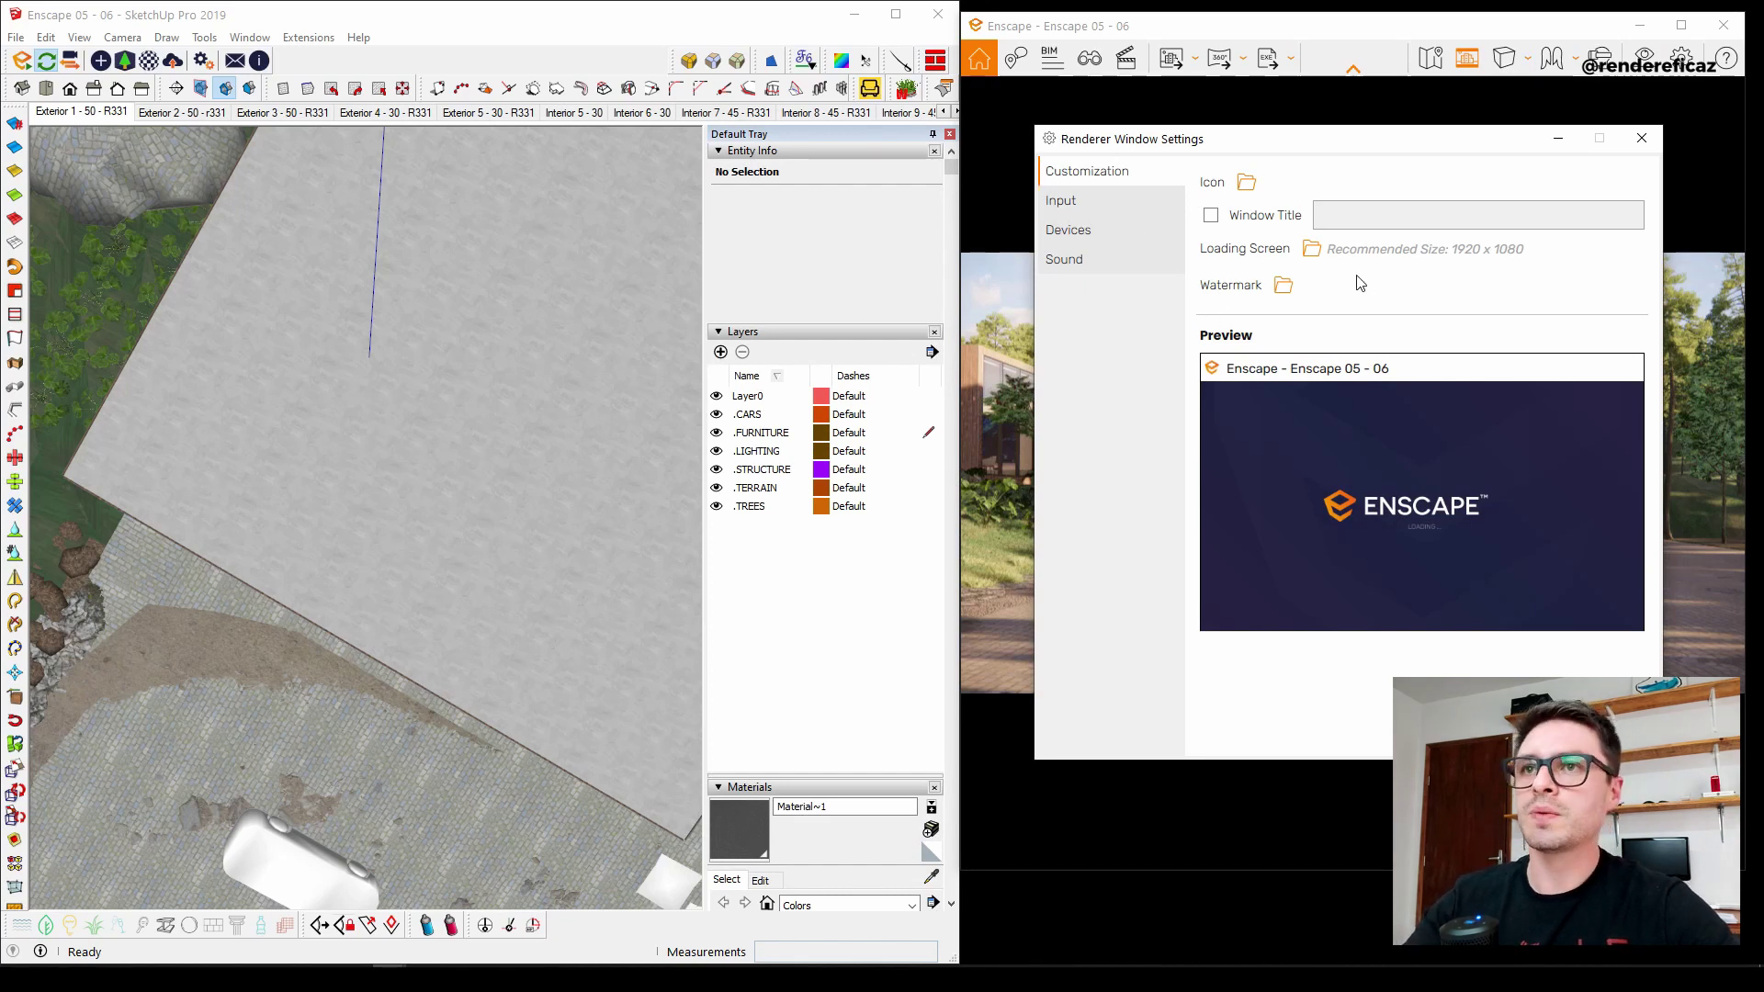
pyautogui.moveTo(1166, 140); pyautogui.dragTo(1107, 153)
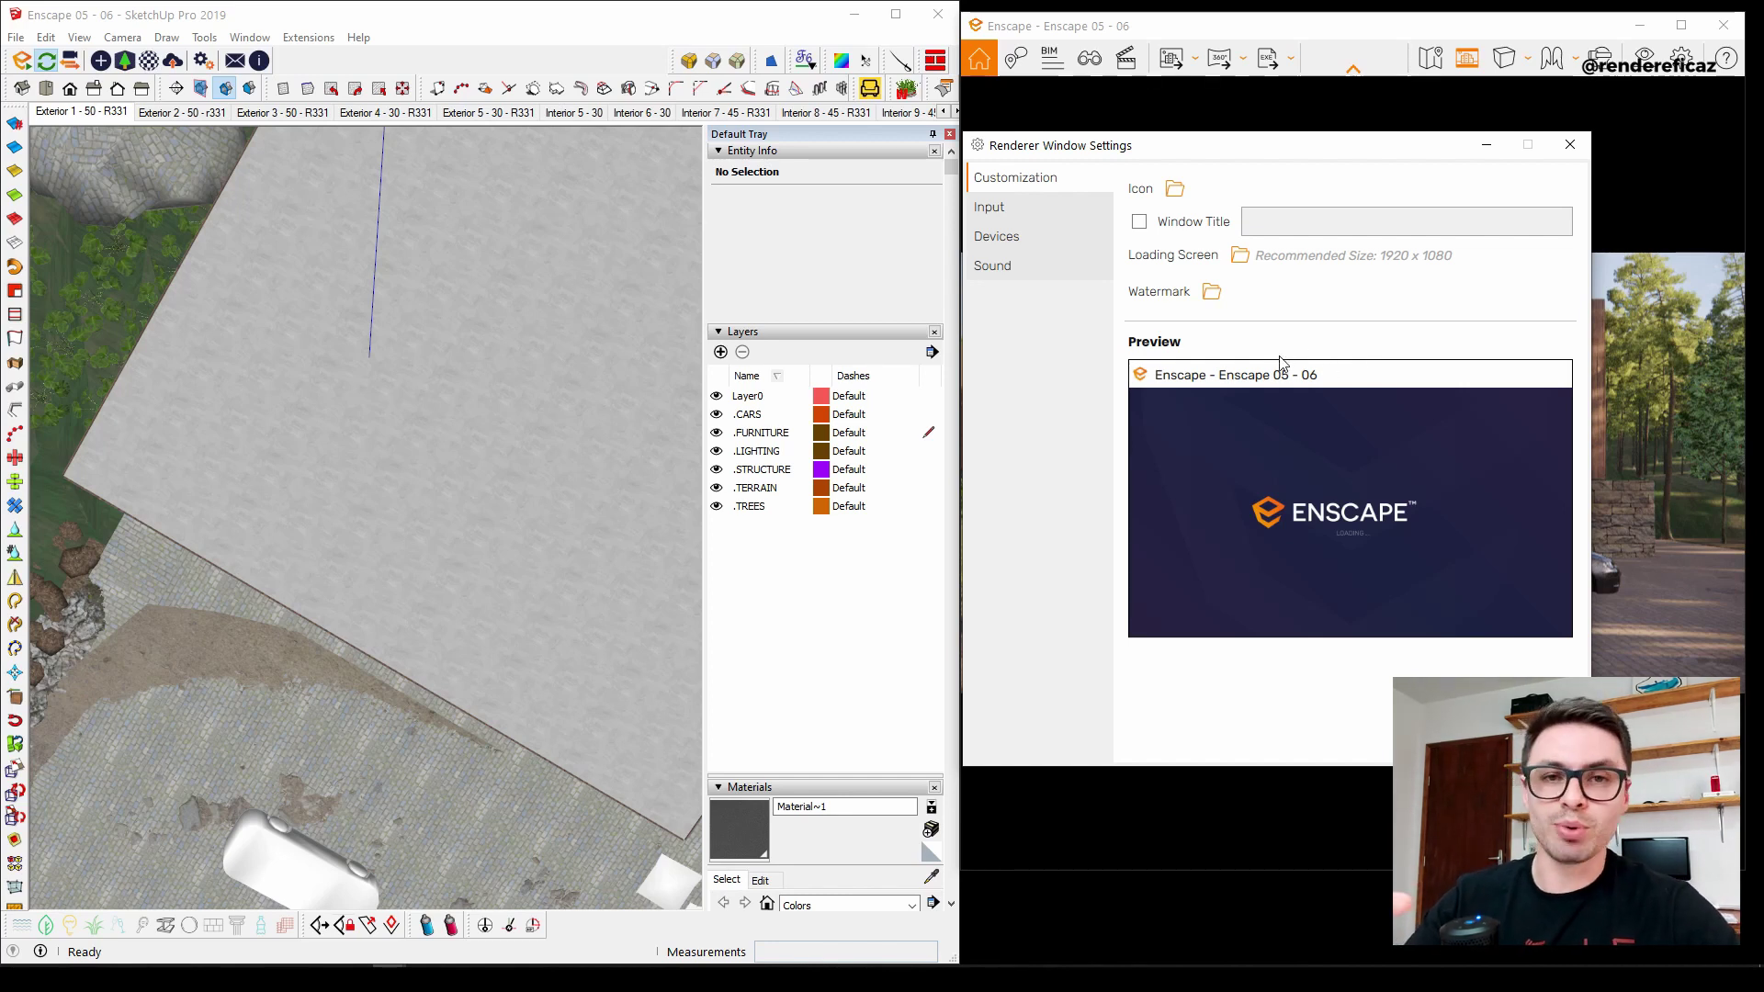
pyautogui.click(1043, 209)
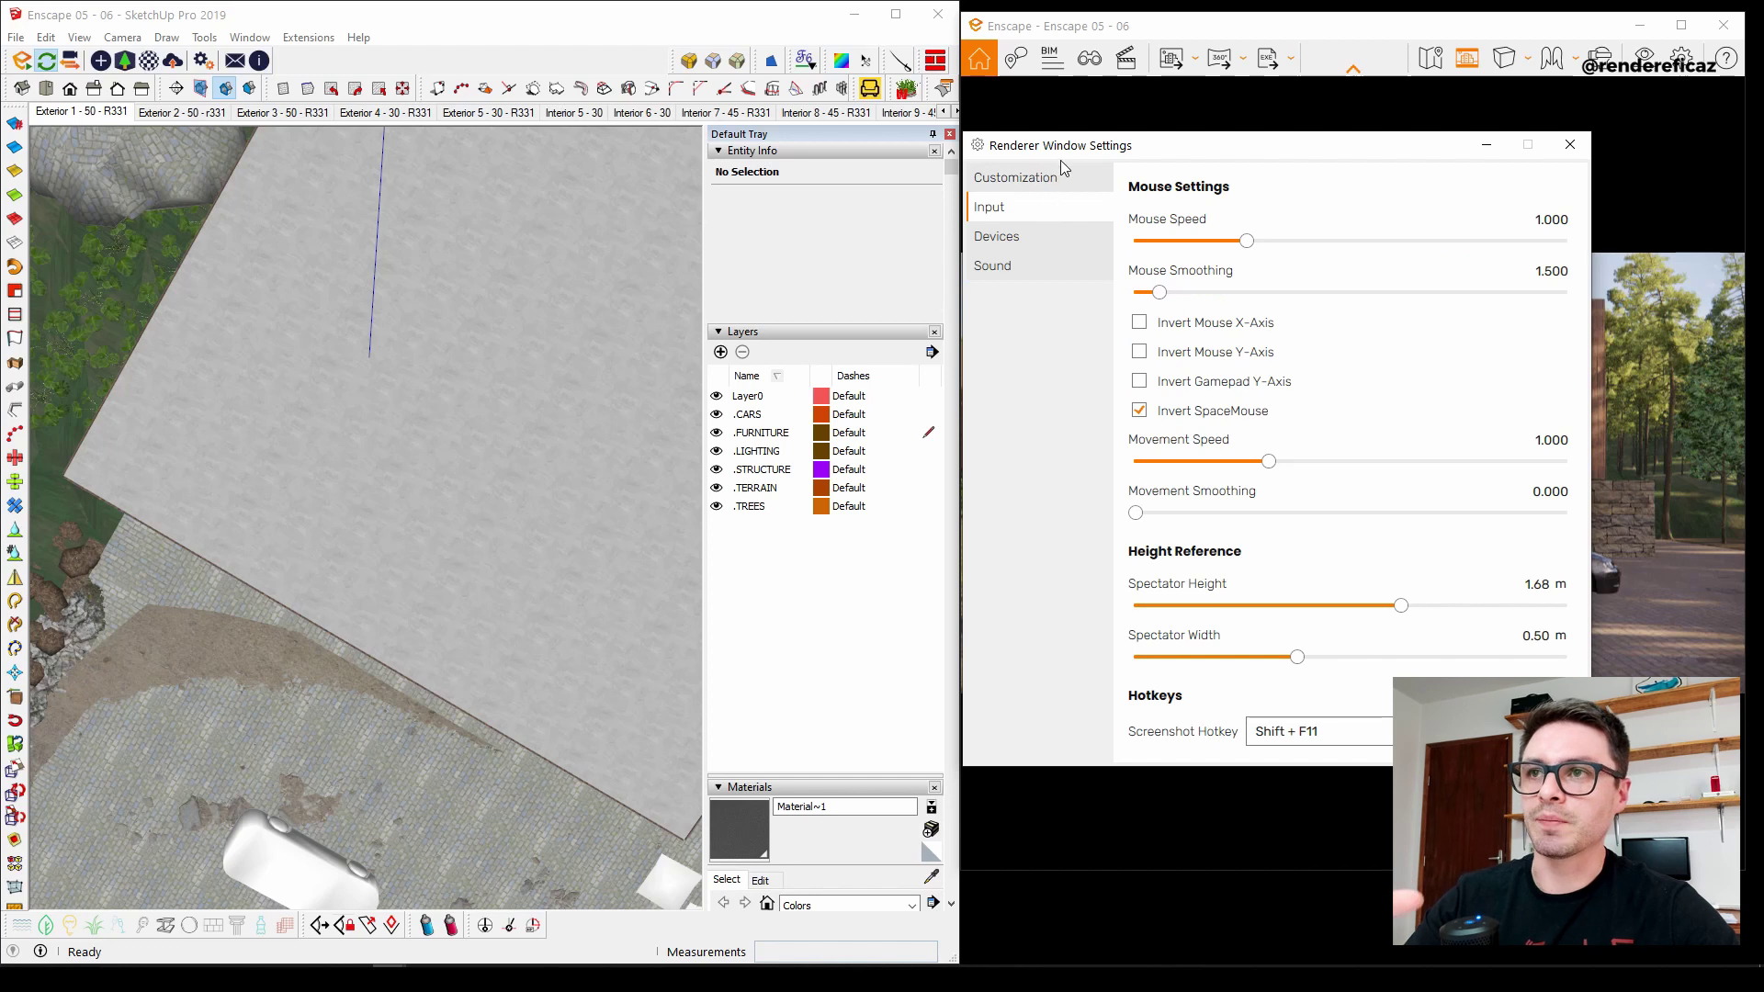
pyautogui.click(1050, 229)
pyautogui.click(1036, 268)
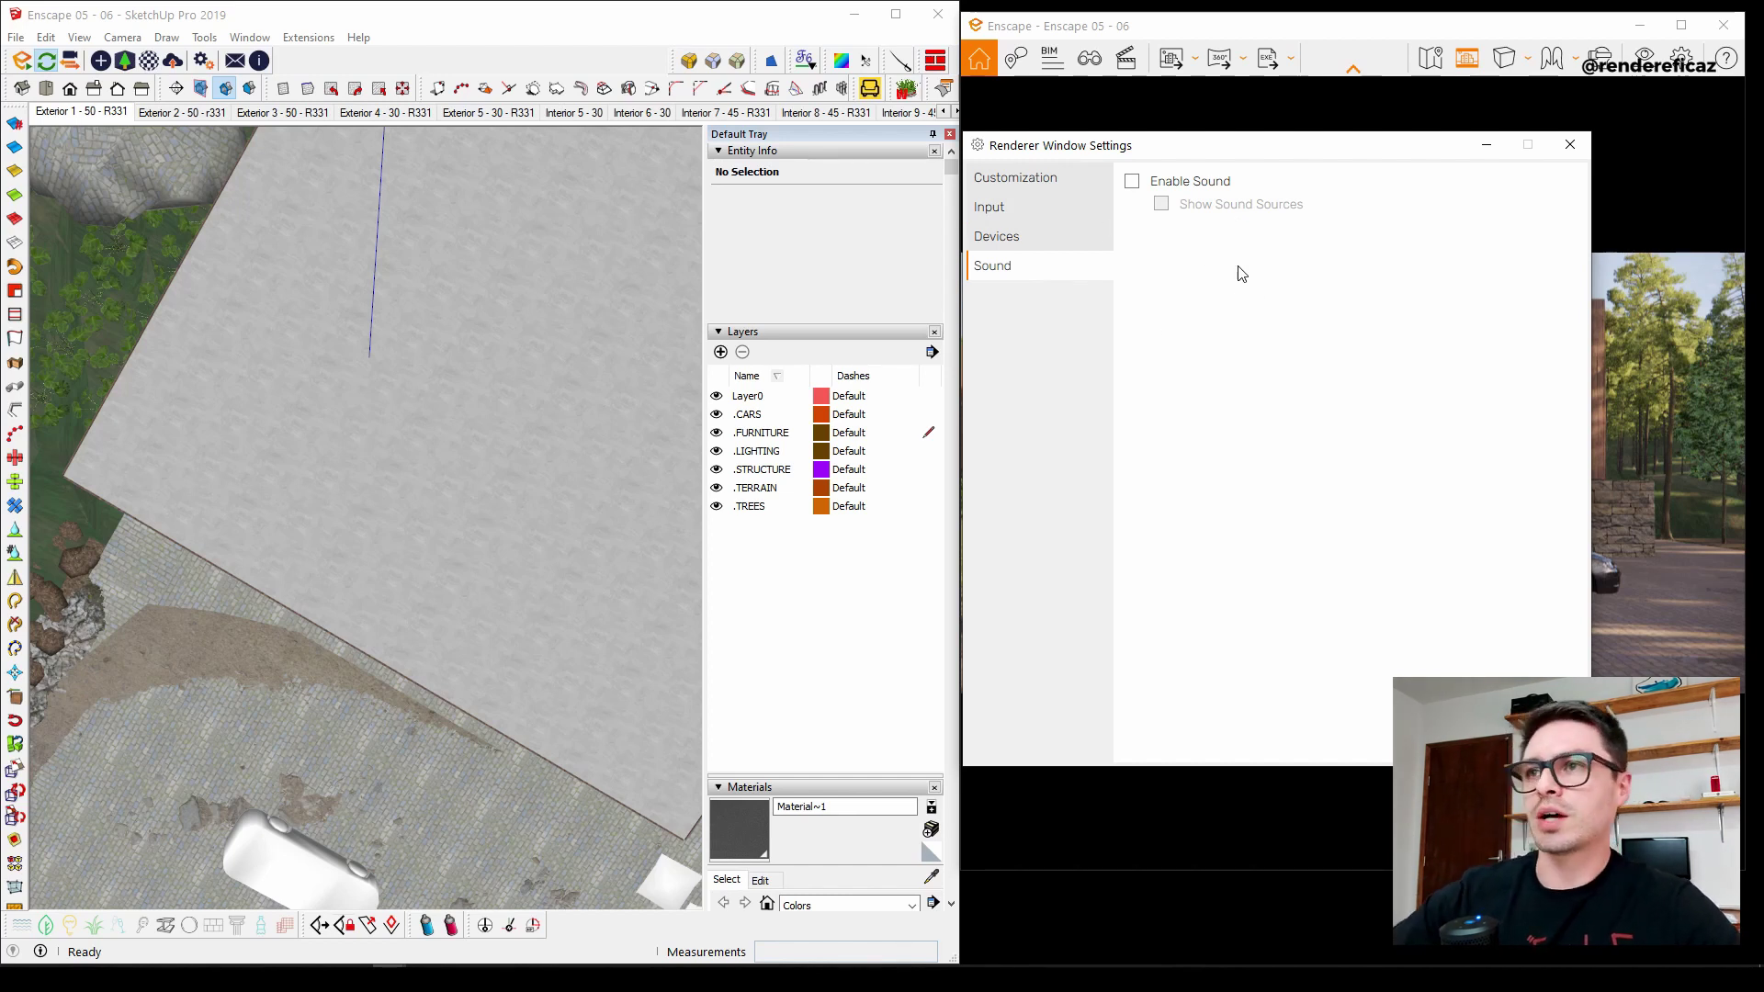
pyautogui.click(1575, 151)
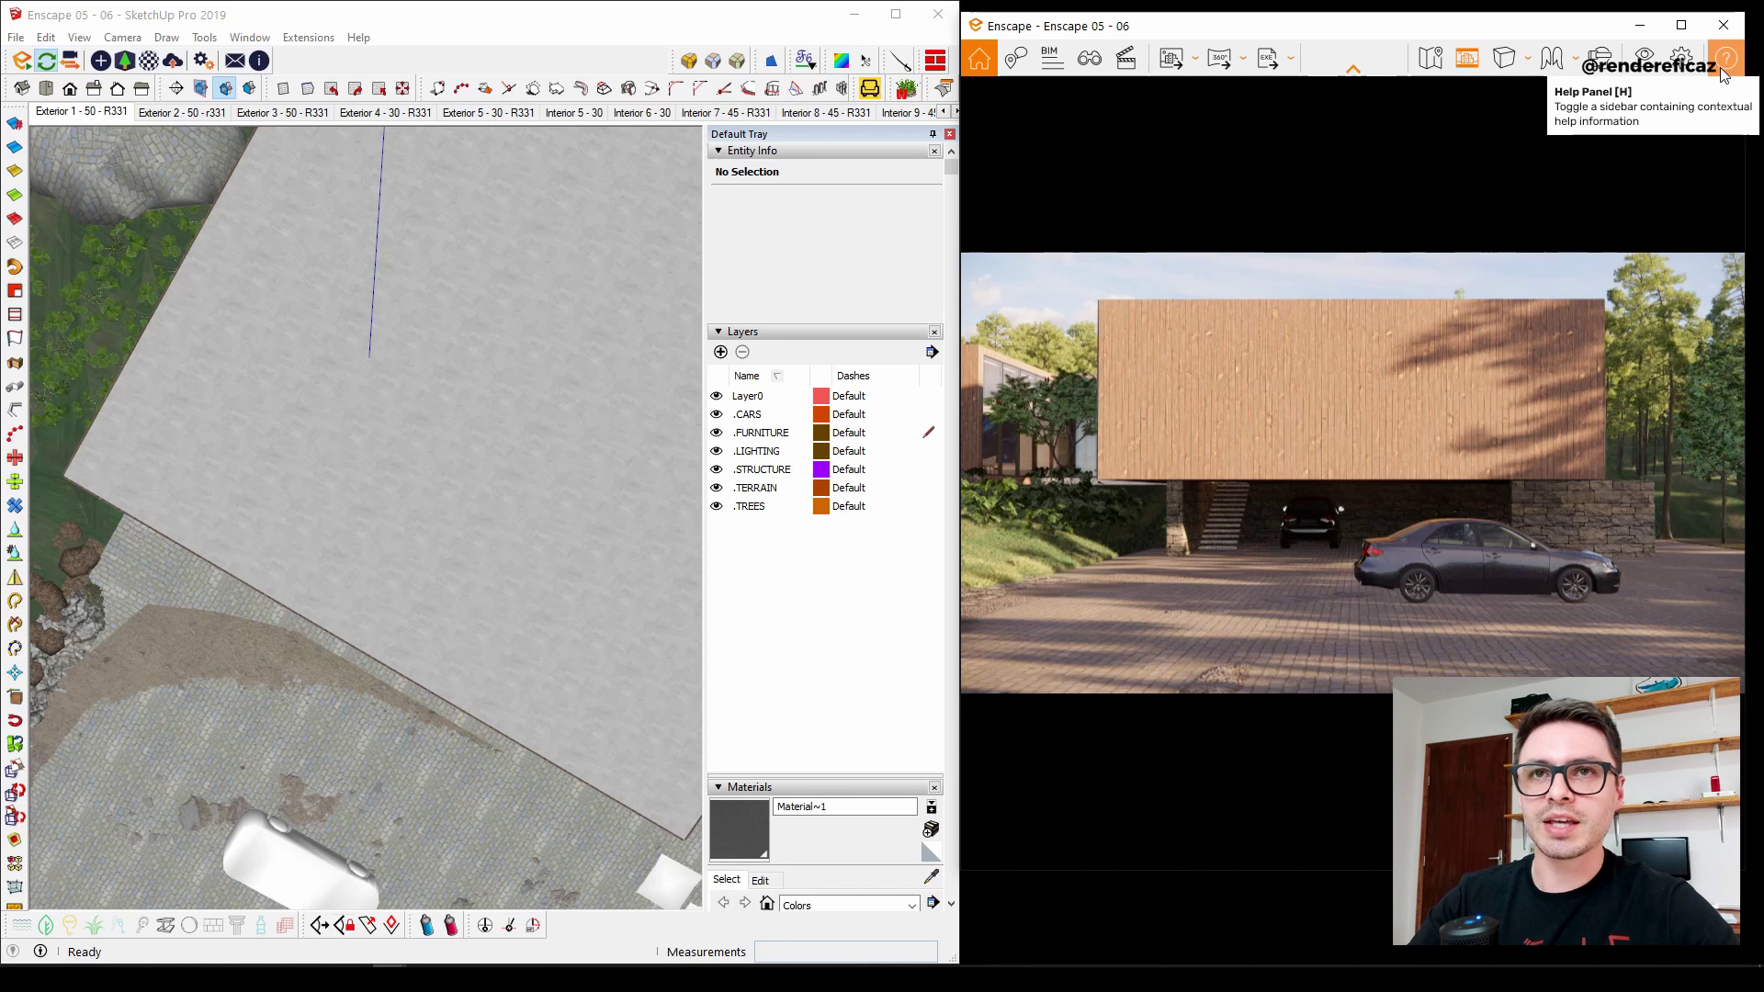
# Read through the basic and advanced navigation controls in the render window's Help, check its Home Mode section, and close it.
pyautogui.click(1723, 76)
pyautogui.scroll(-3, 1558, 354)
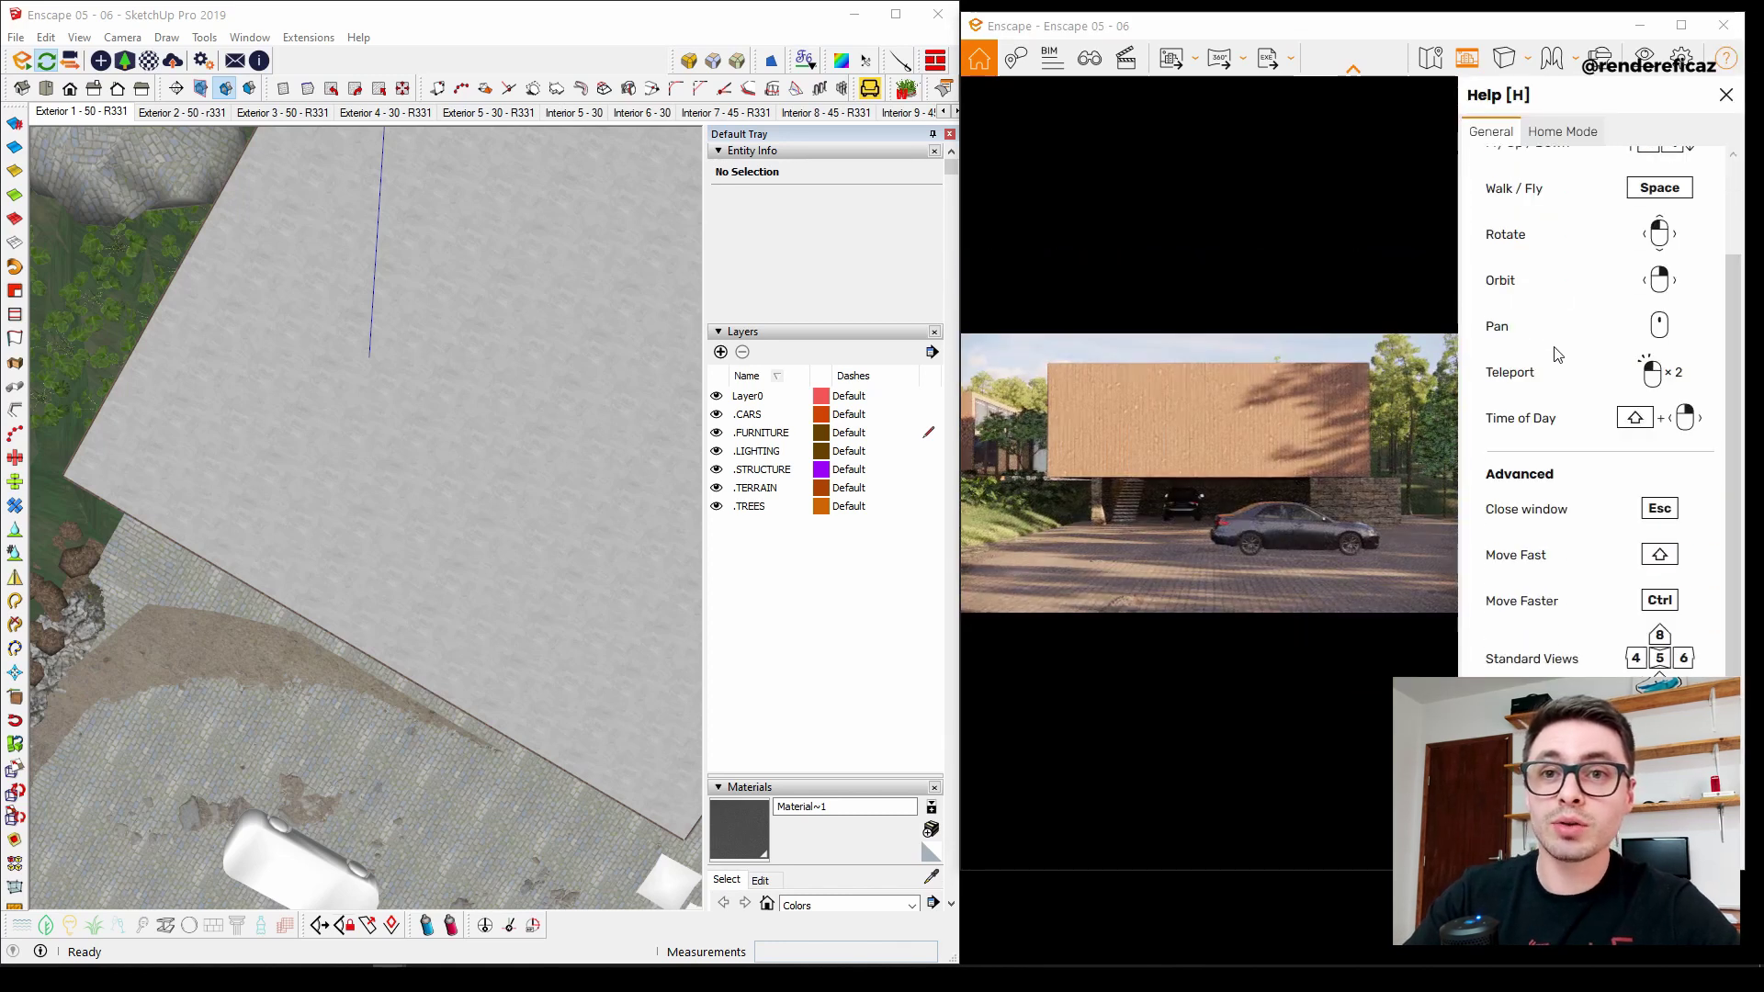
pyautogui.scroll(-2, 1557, 353)
pyautogui.scroll(5, 1562, 382)
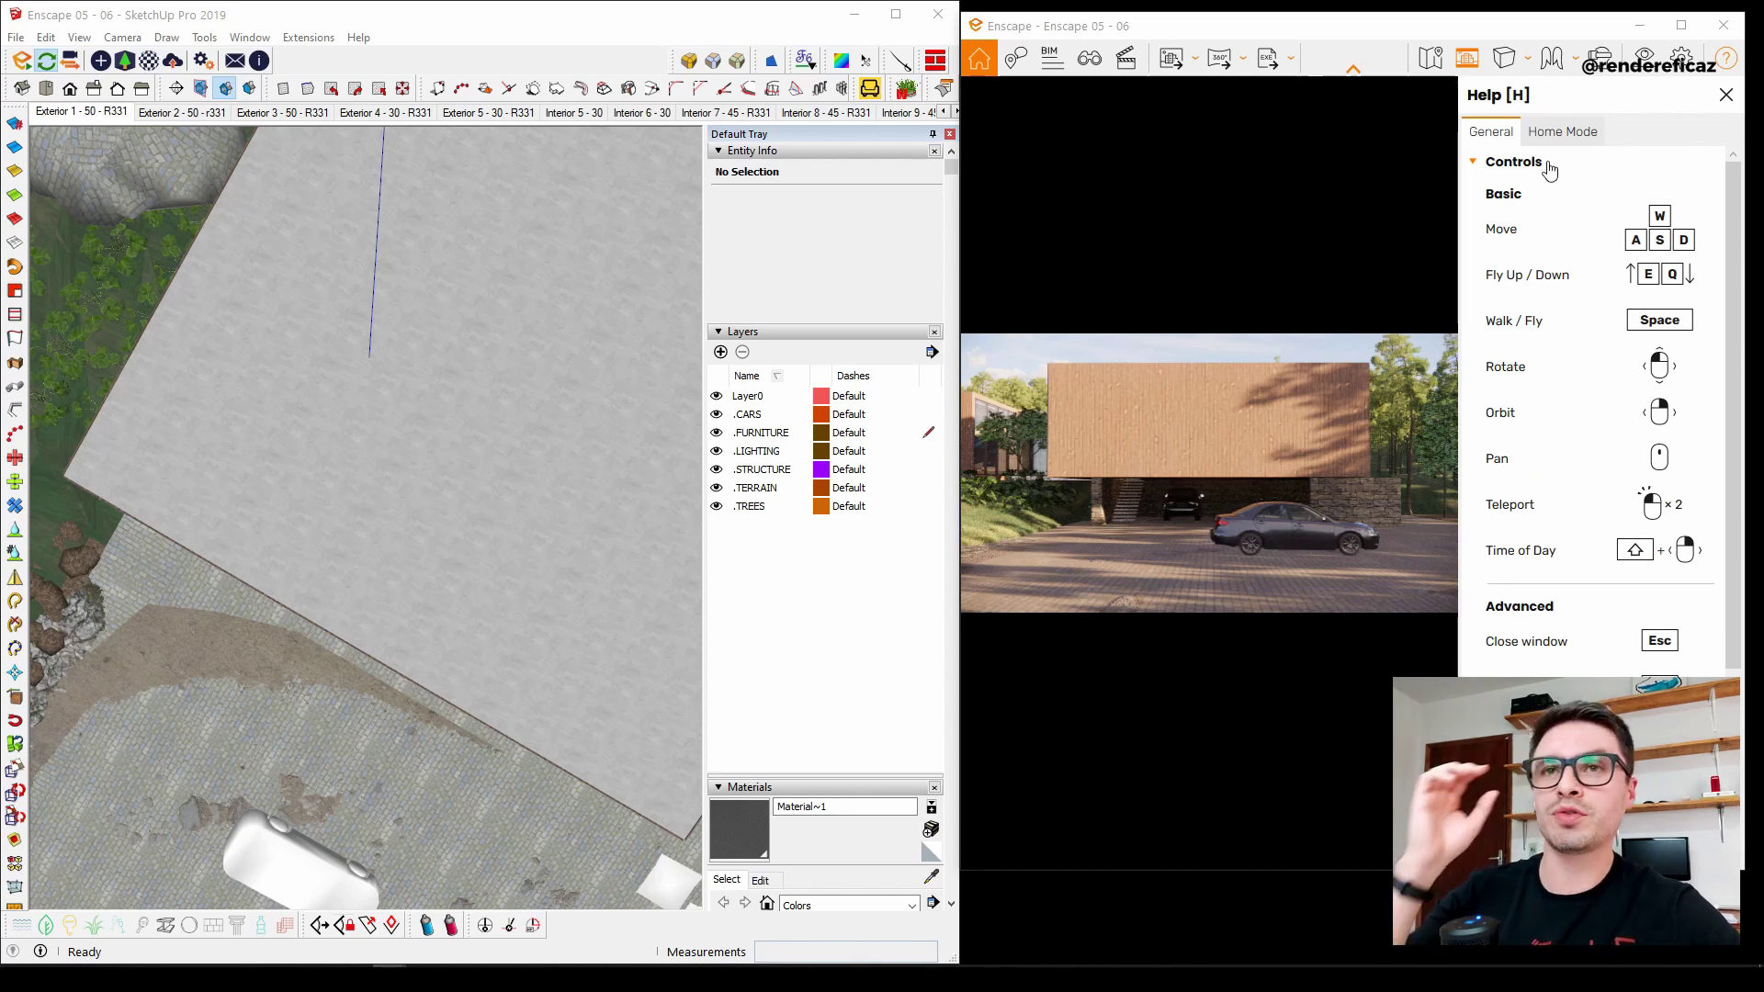
pyautogui.click(1572, 132)
pyautogui.click(1506, 137)
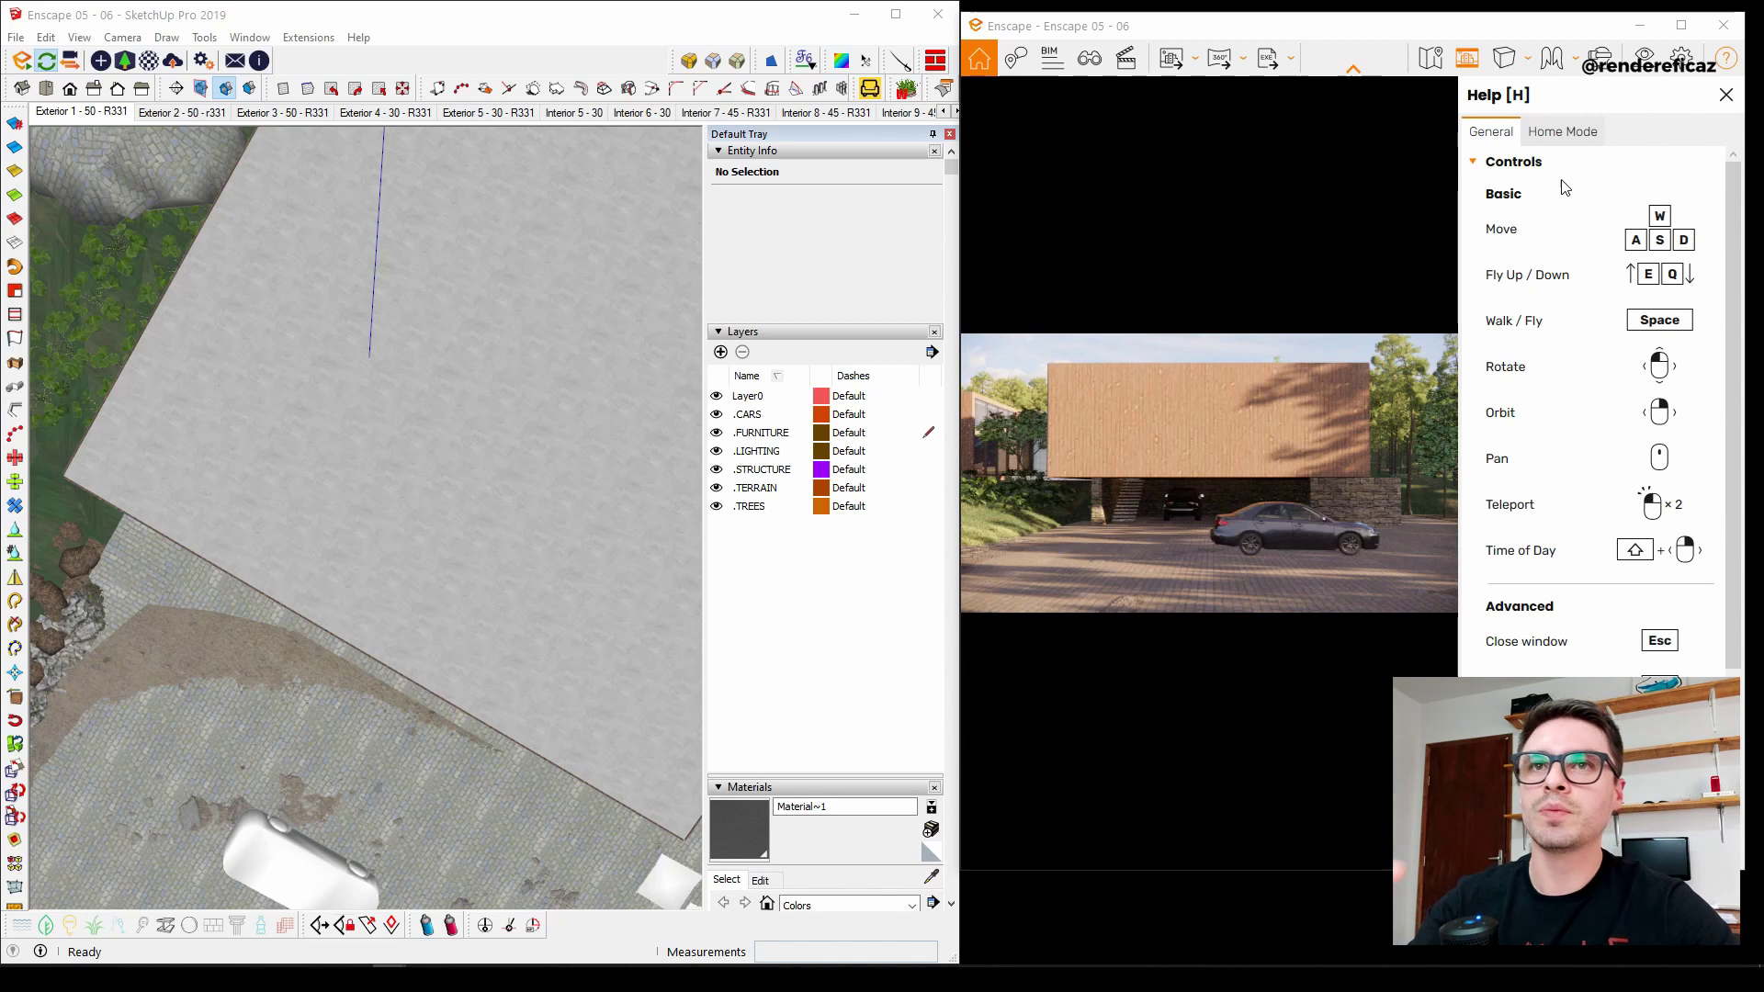
pyautogui.scroll(-2, 1572, 367)
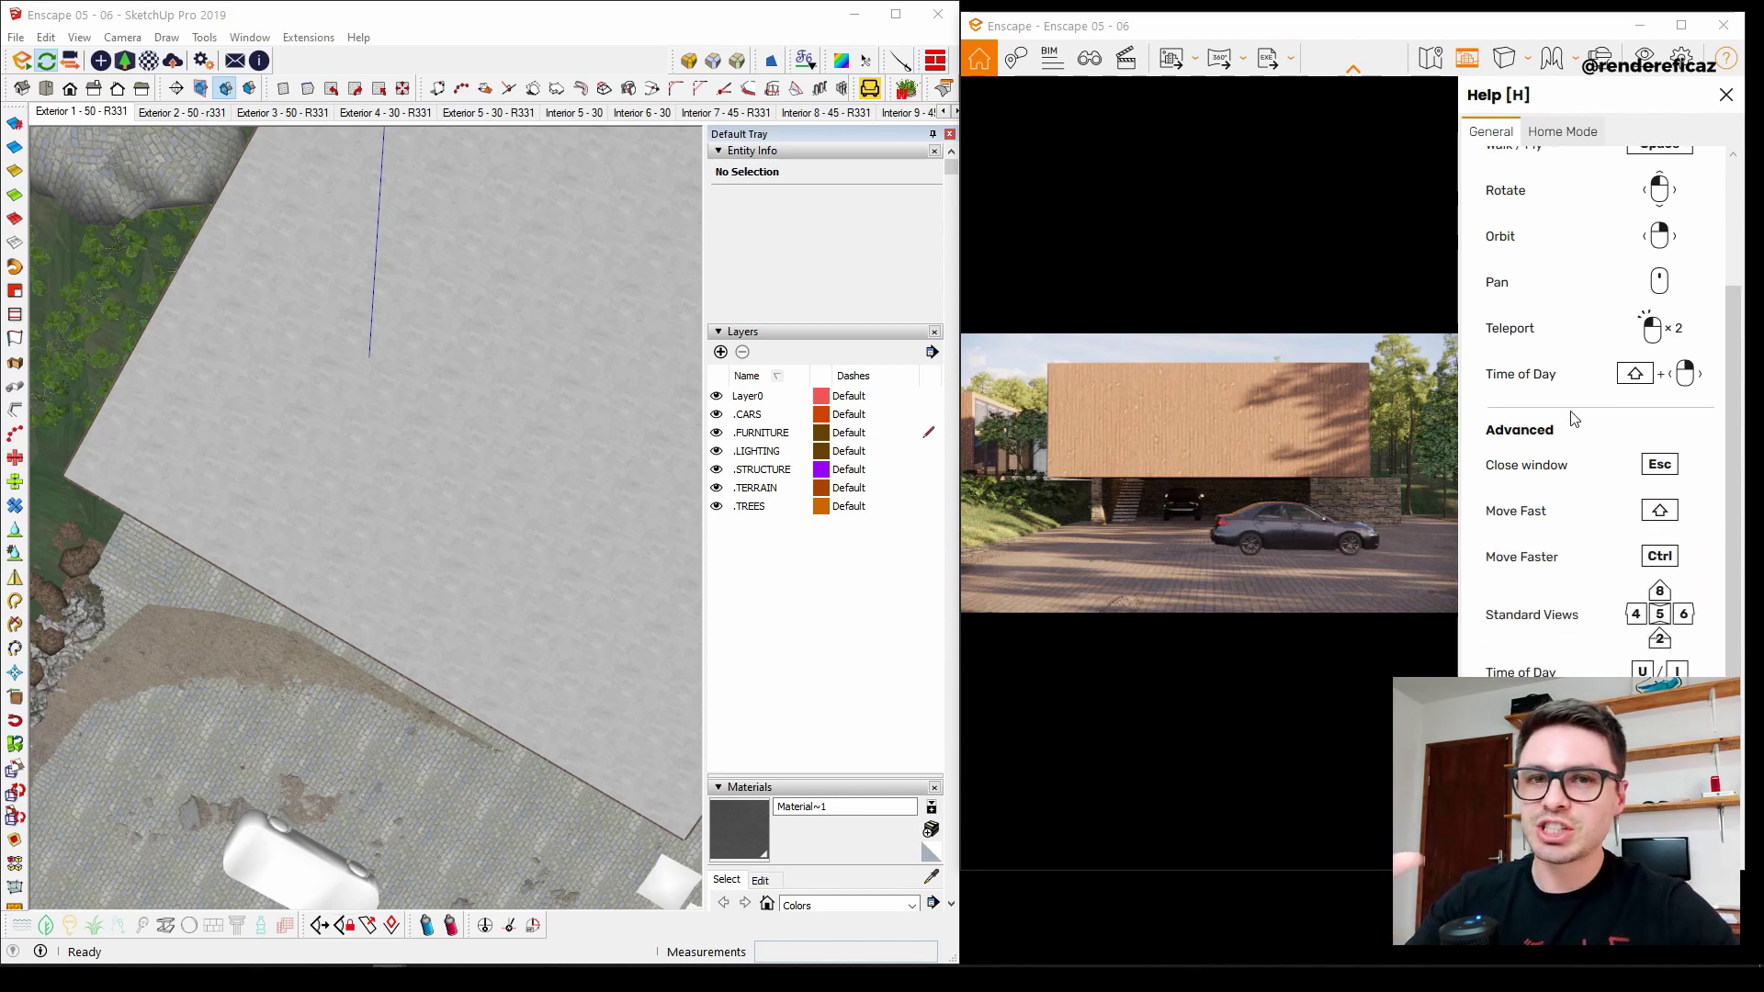
pyautogui.scroll(-1, 1575, 420)
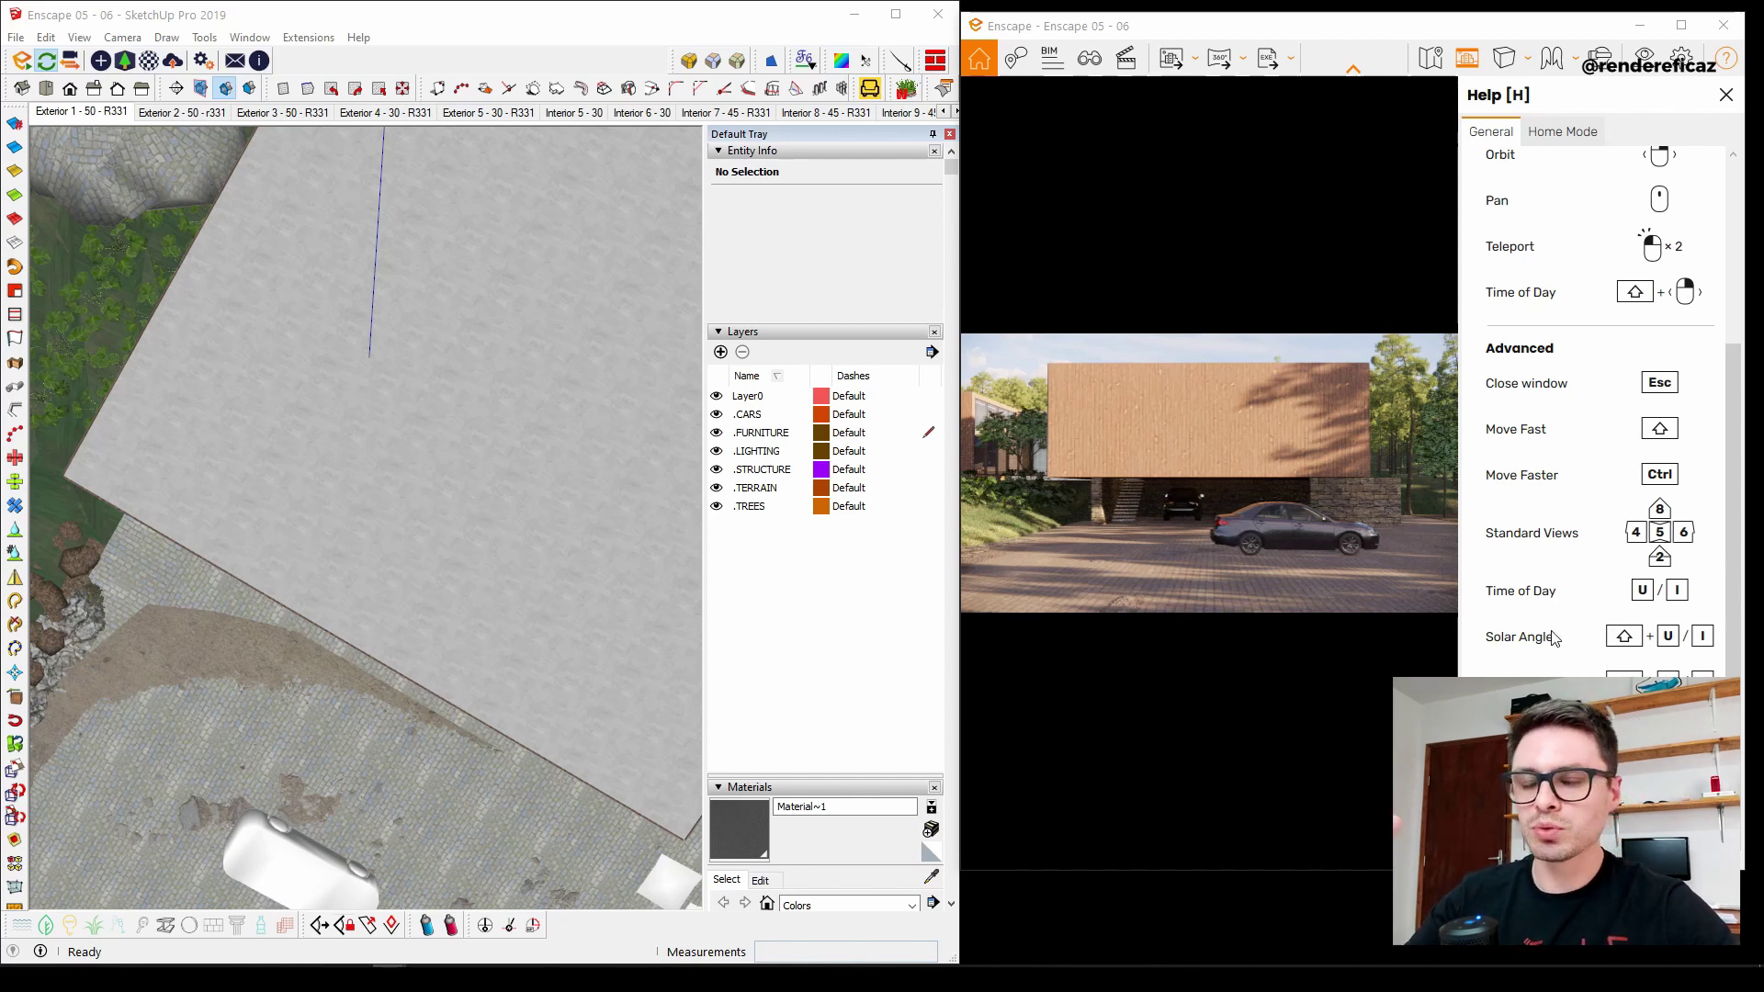
pyautogui.scroll(3, 1559, 368)
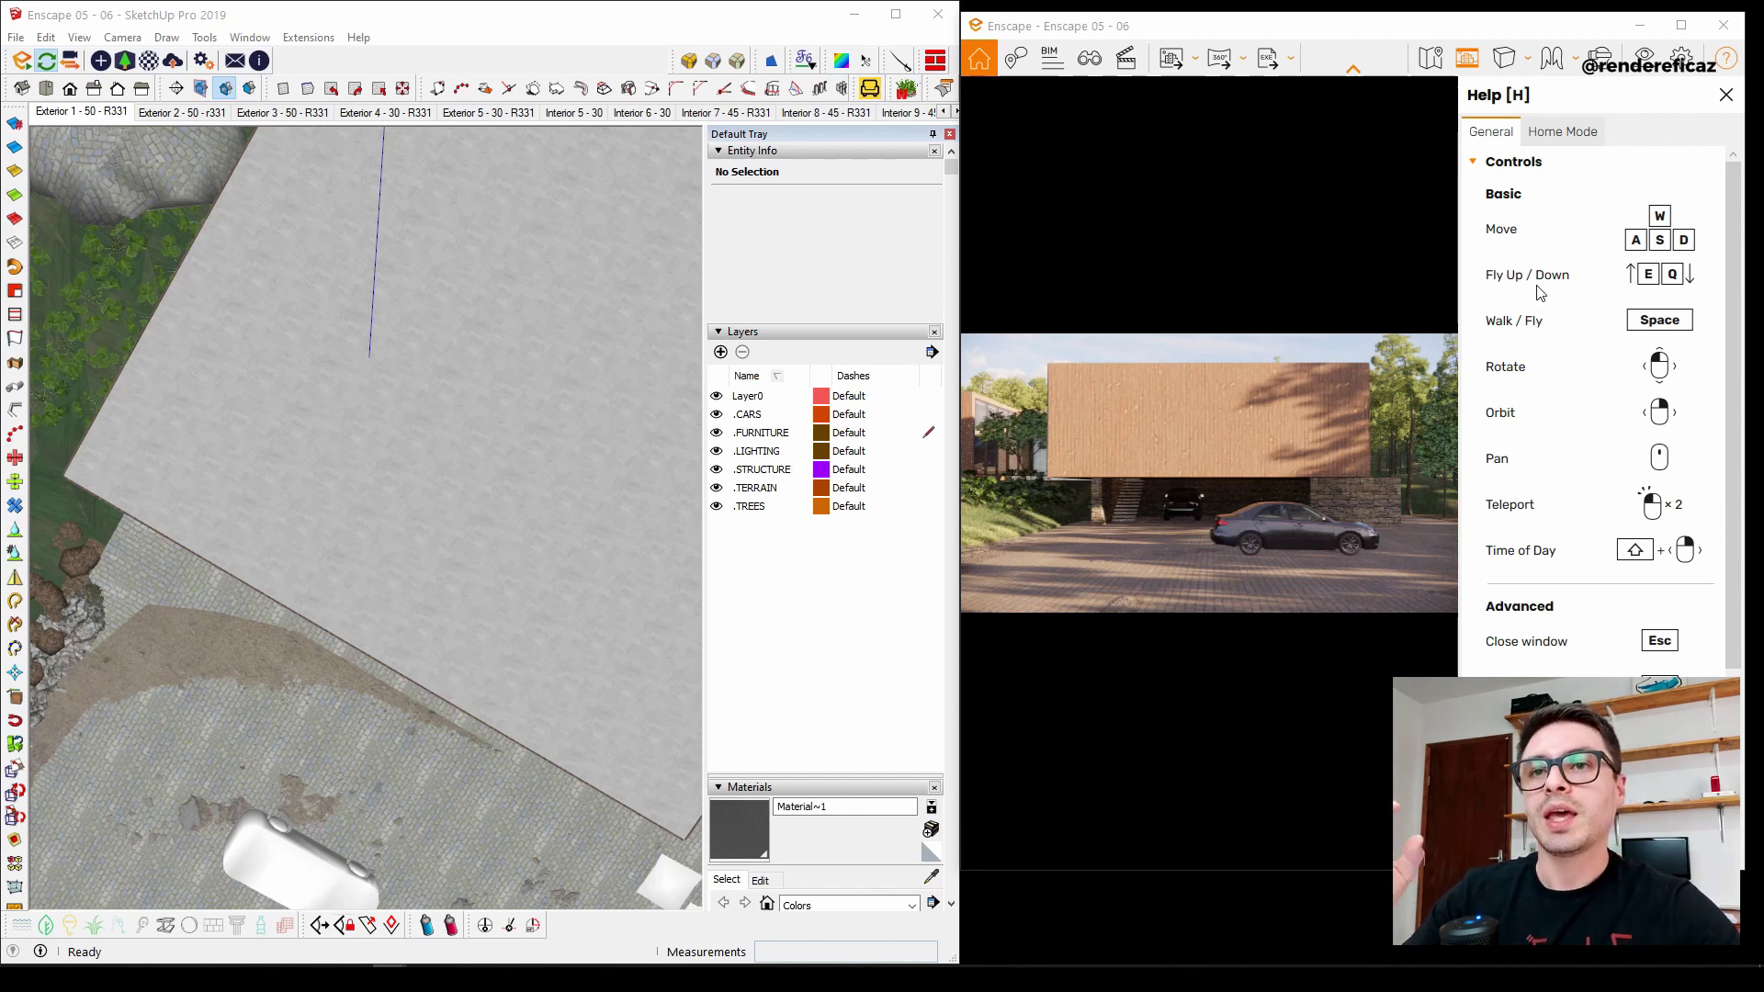
pyautogui.scroll(-3, 1551, 368)
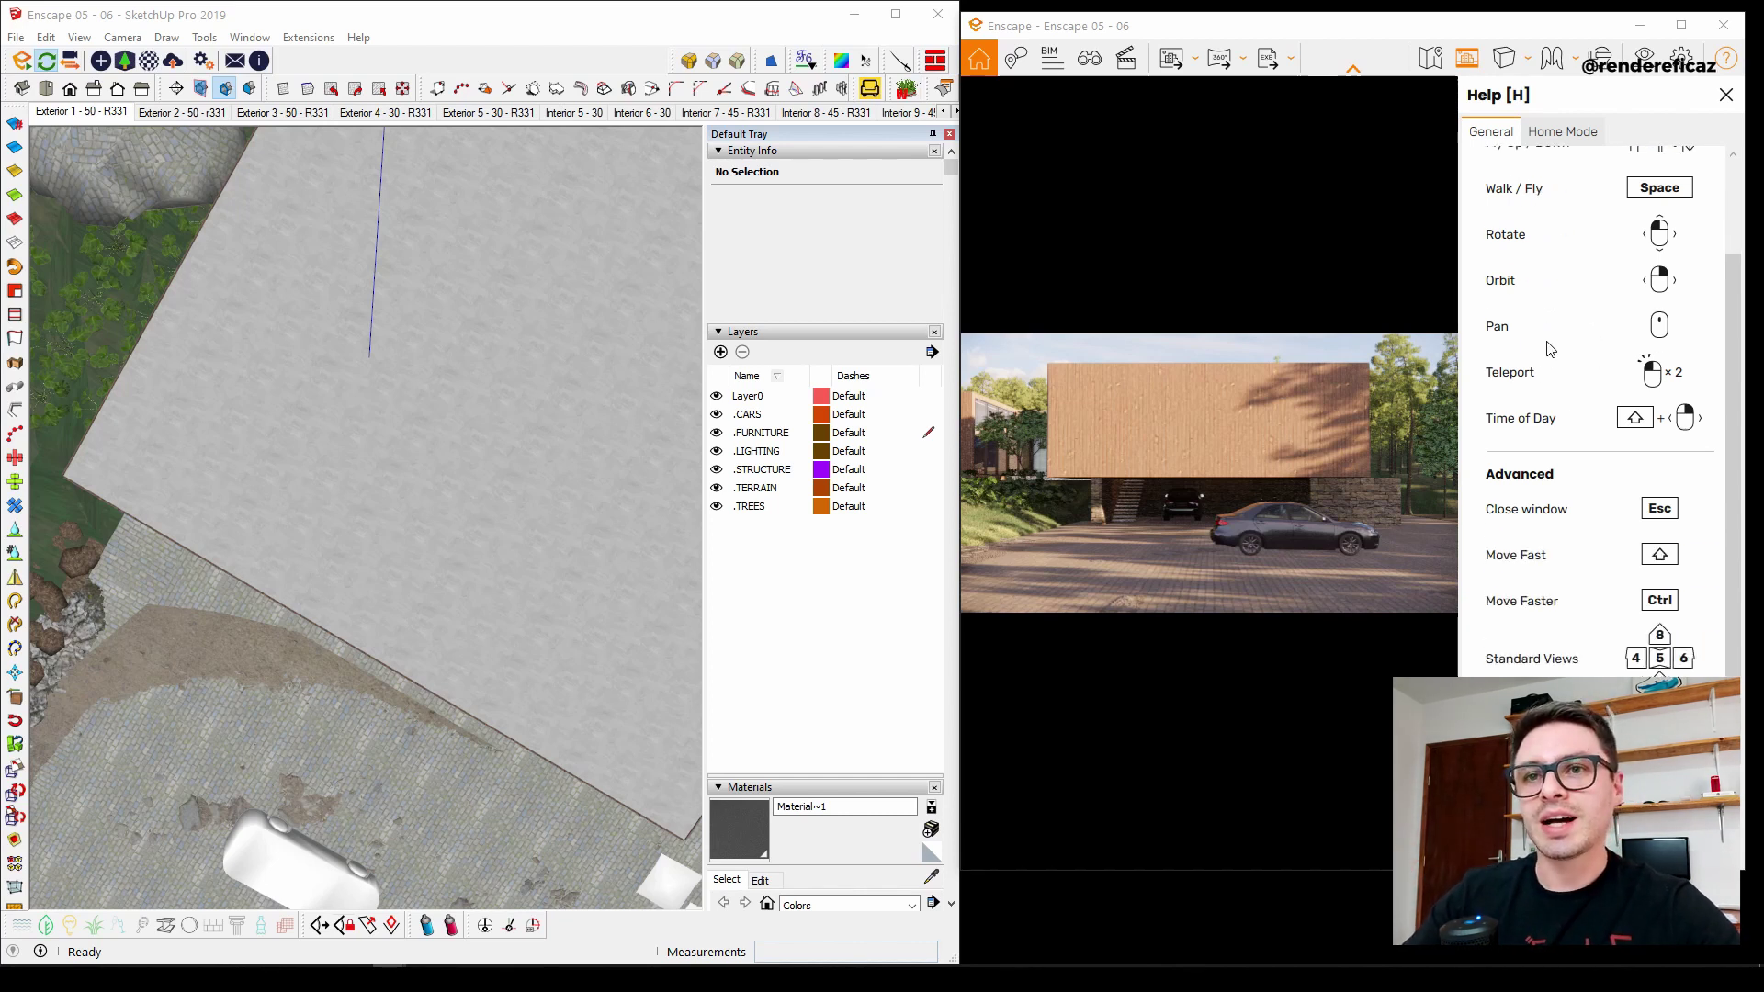
pyautogui.click(1726, 95)
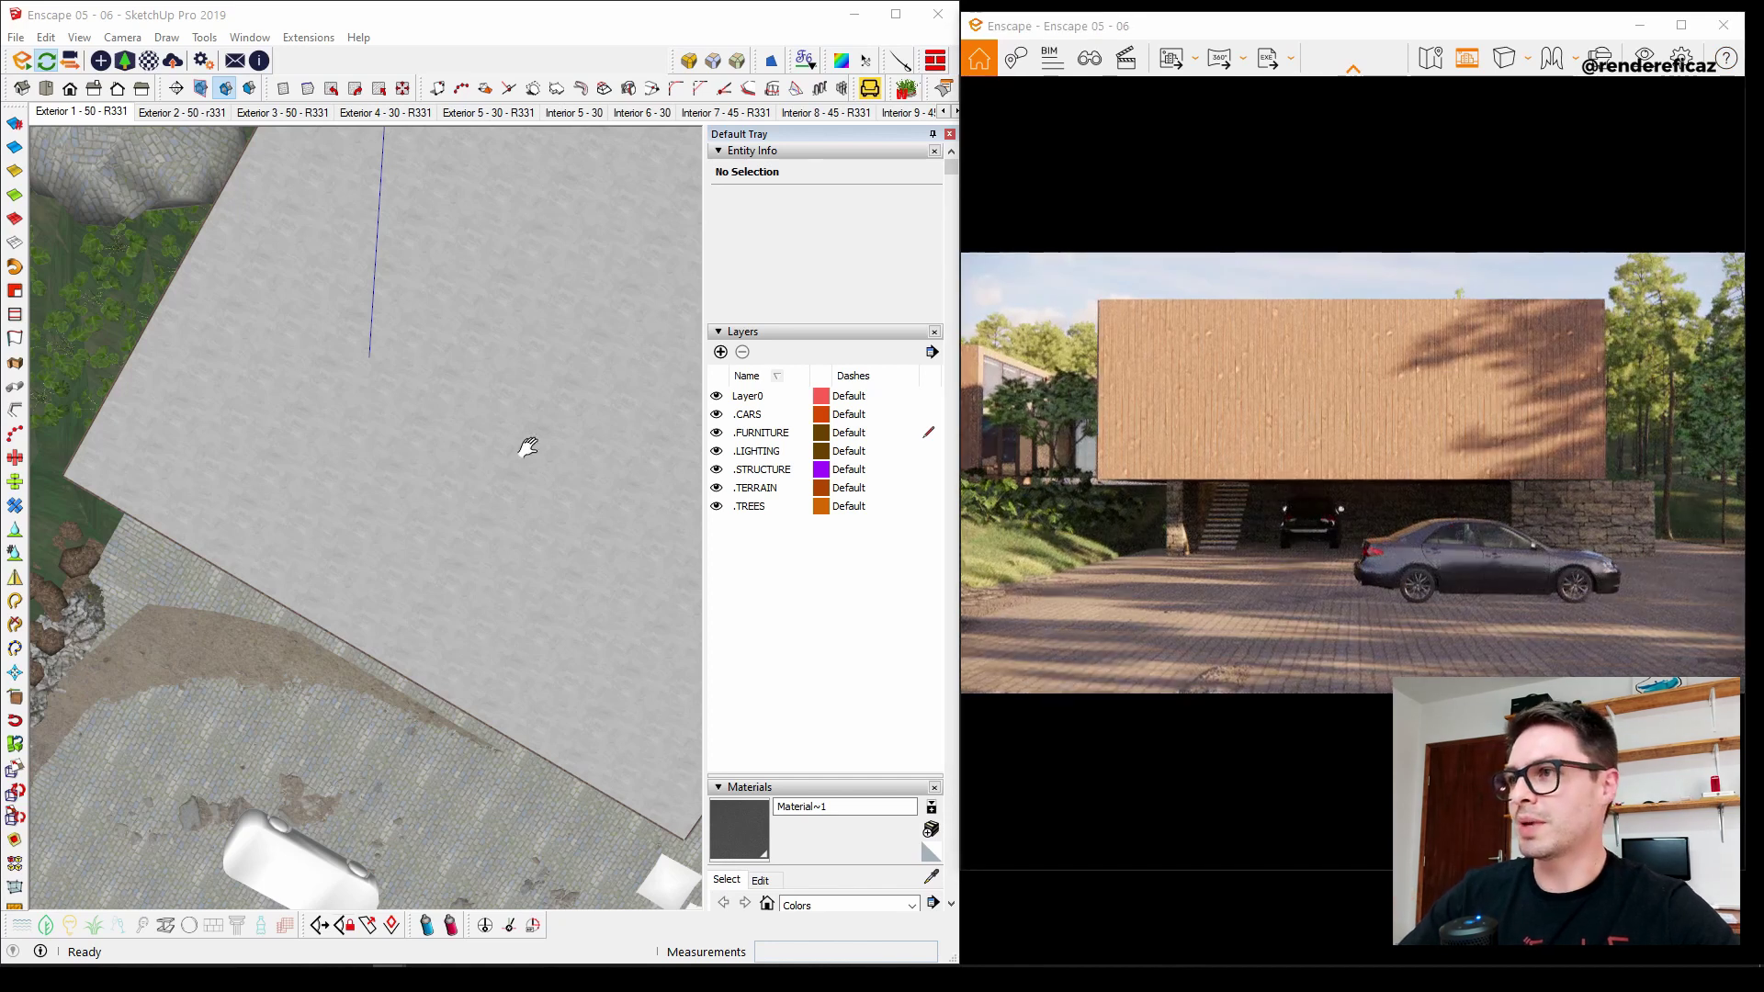